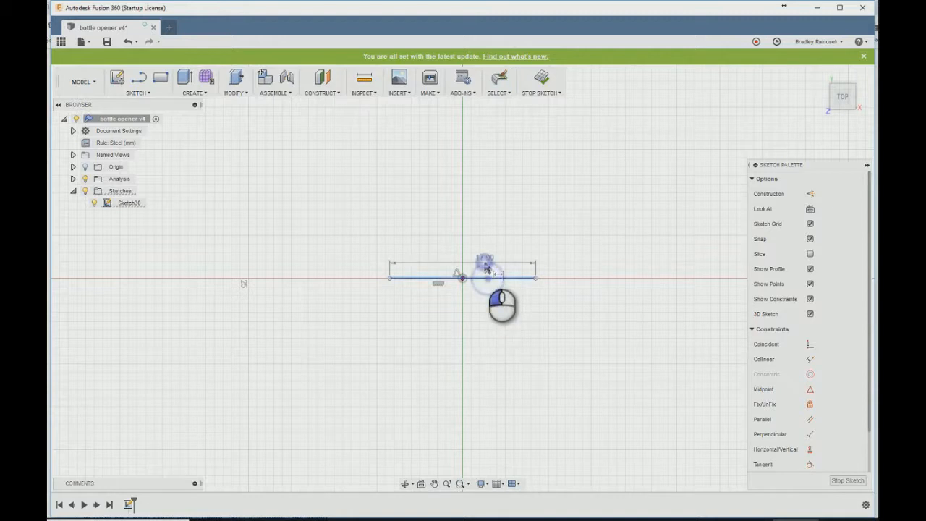
# - Set the horizontal line's length to the diameter parameter
pyautogui.write('diame')
pyautogui.press('Return')
pyautogui.press('Return')
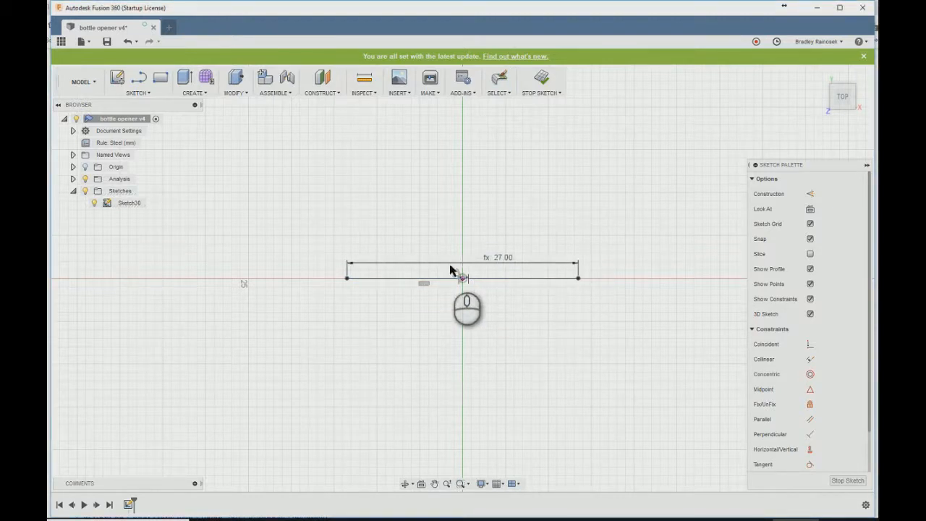
# - Draw a slanted line downward from the horizontal line's left end and a short horizontal line inward from its lower end
pyautogui.click(348, 278)
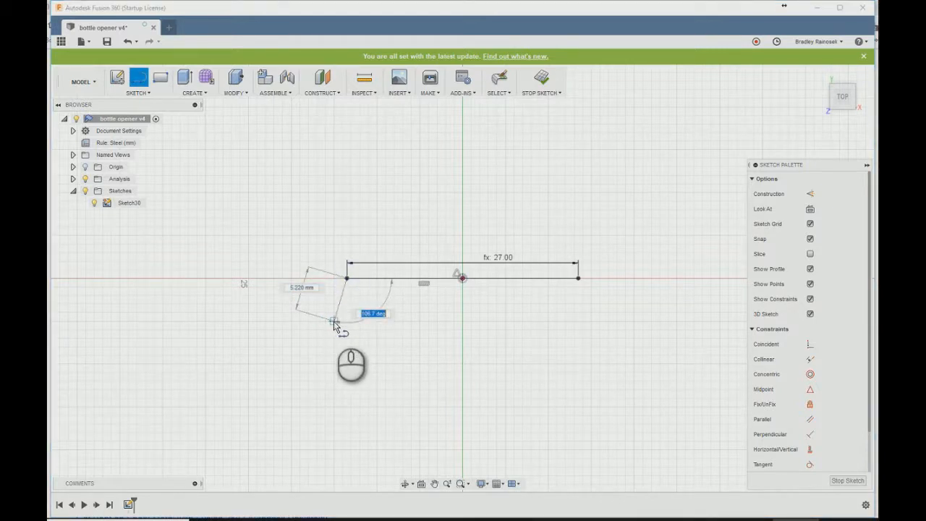
pyautogui.click(334, 323)
pyautogui.press('Escape')
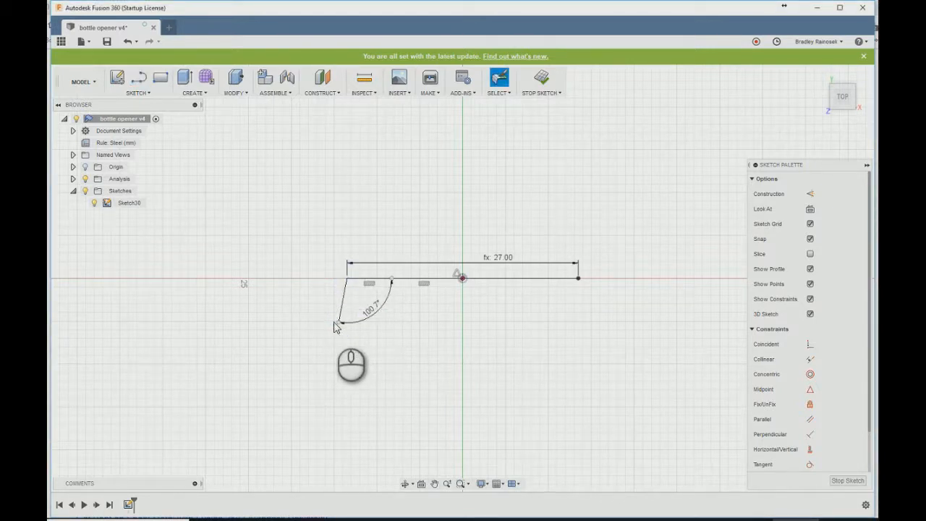
pyautogui.press('l')
pyautogui.click(338, 323)
pyautogui.scroll(2, 359, 322)
pyautogui.click(361, 327)
pyautogui.click(363, 355)
pyautogui.scroll(-3, 243, 349)
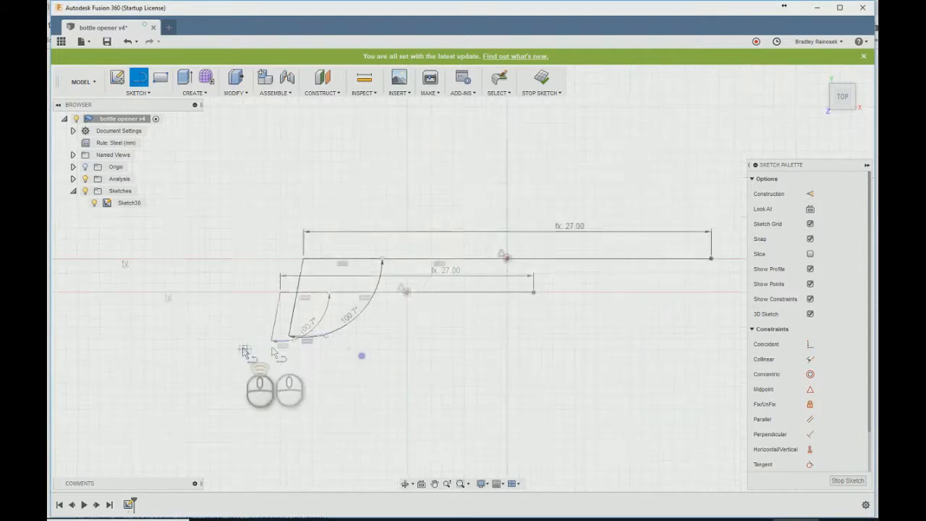
# - Draw an outward-slanting line down from the horizontal line's right end, with a short horizontal line inward from its lower end
pyautogui.click(533, 292)
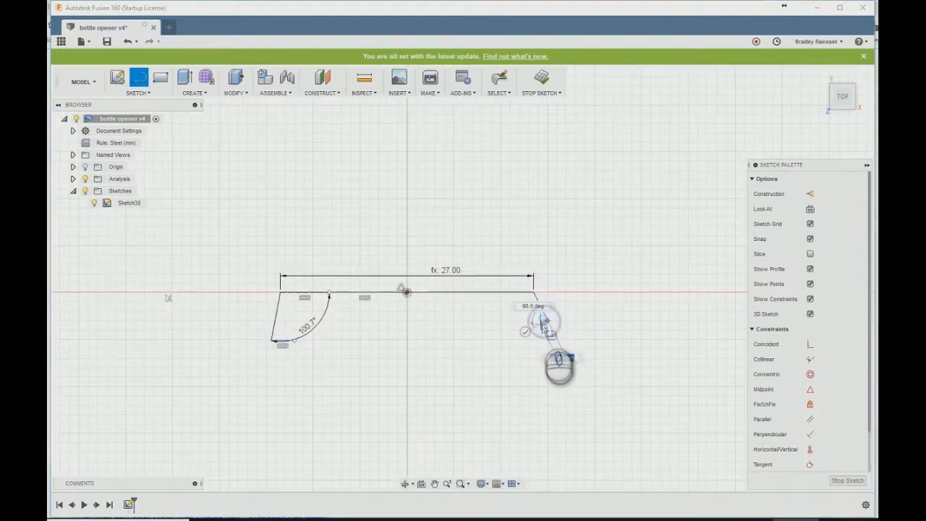
pyautogui.scroll(2, 529, 324)
pyautogui.click(577, 319)
pyautogui.press('Escape')
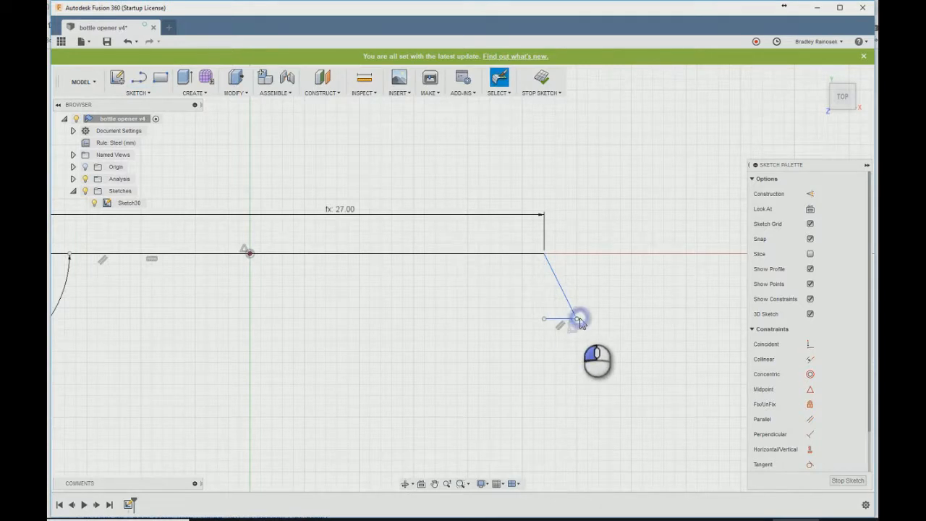
# - Dimension the right slanted line's vertical height as 2.5 mm and the short line at its lower end as small_tooth
pyautogui.click(578, 319)
pyautogui.click(532, 255)
pyautogui.click(537, 282)
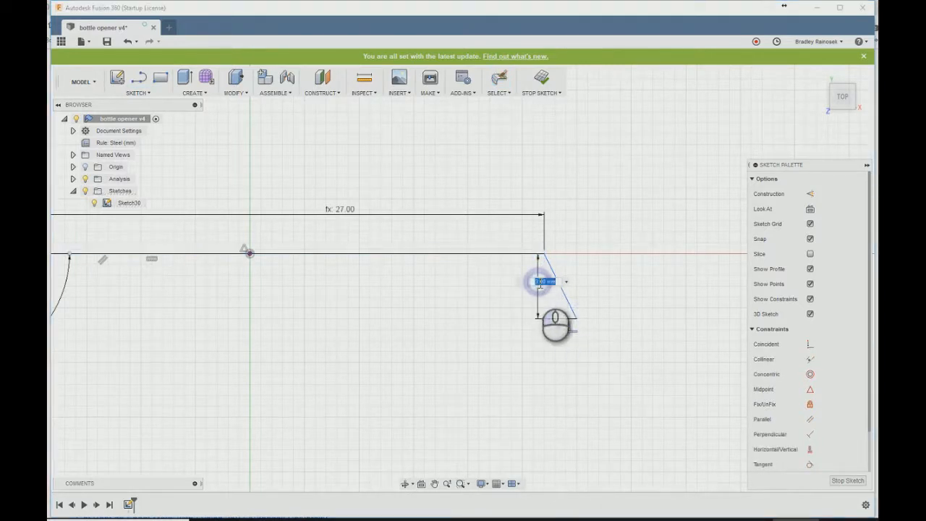
pyautogui.write('2.5')
pyautogui.press('Return')
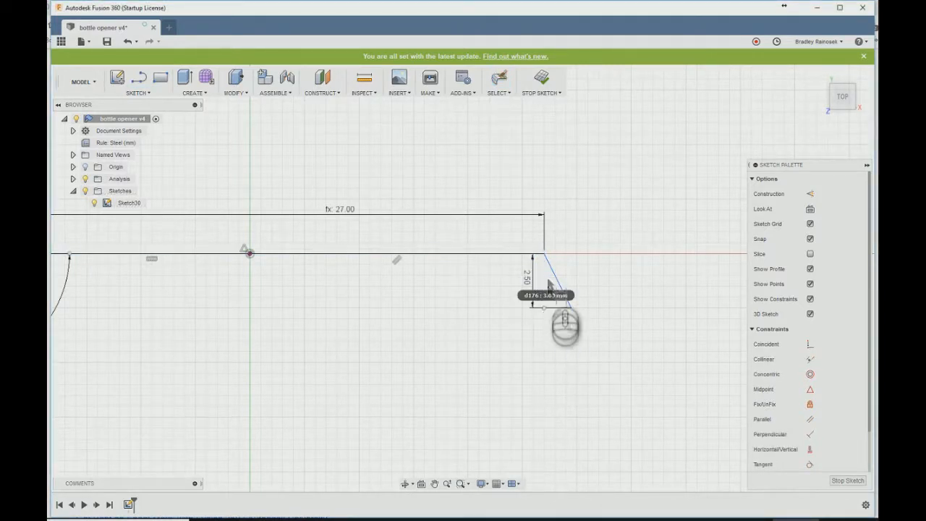
pyautogui.click(559, 320)
pyautogui.write('small_tooth')
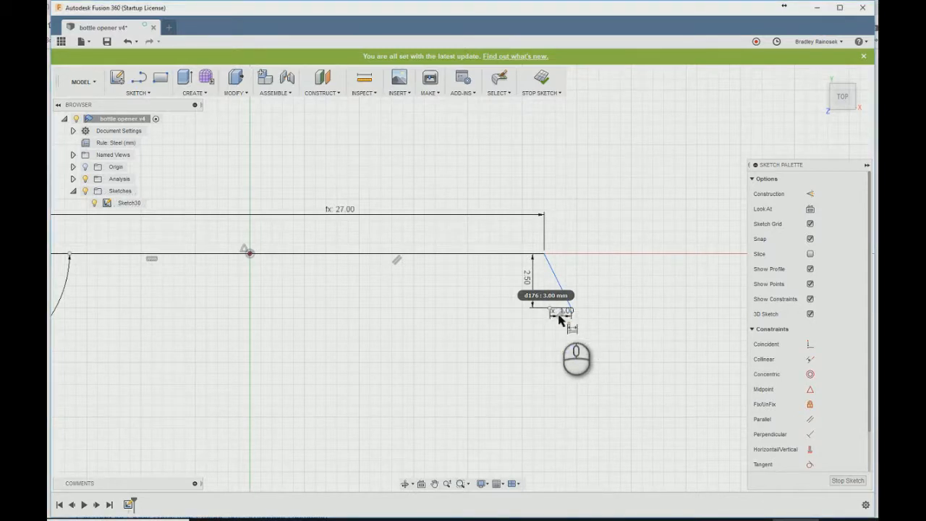
# - Dimension the horizontal distance between the lower ends of the two slanted lines as big_diameter
pyautogui.click(574, 306)
pyautogui.scroll(-4, 704, 299)
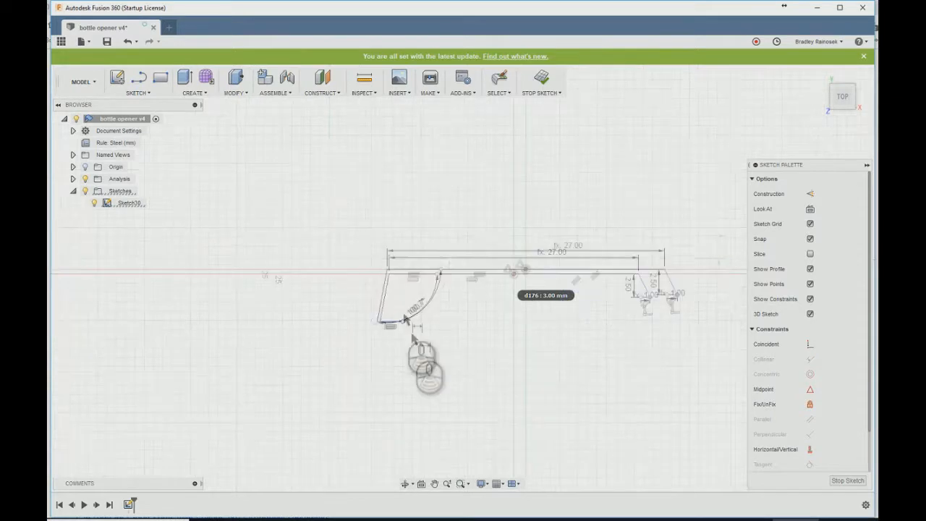
pyautogui.scroll(3, 394, 322)
pyautogui.click(413, 346)
pyautogui.write('big_diameter')
pyautogui.press('Return')
# - Dimension the left slanted line's vertical height with the tooth_tall parameter
pyautogui.scroll(3, 405, 287)
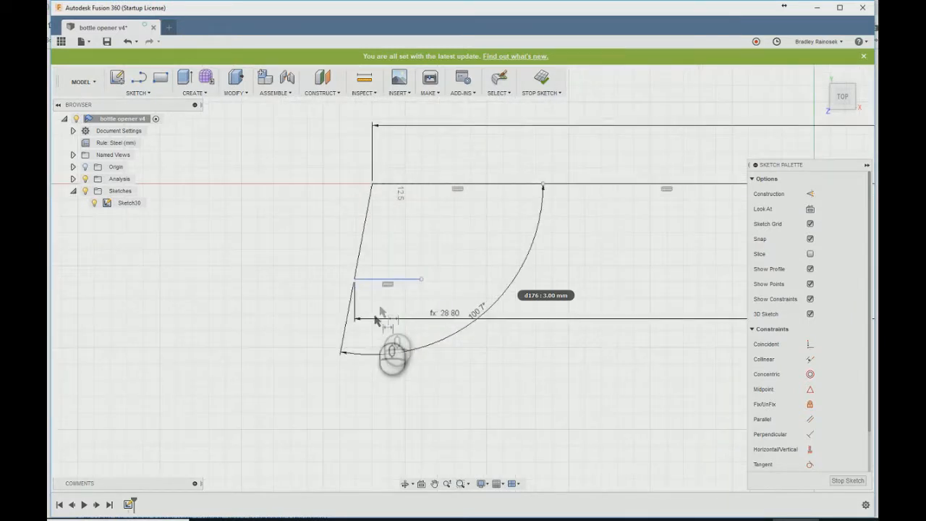
pyautogui.click(356, 279)
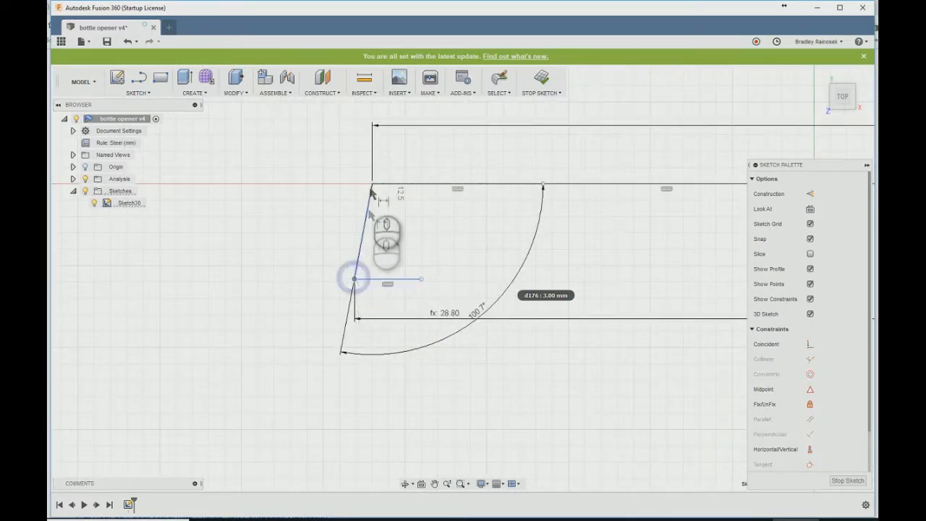
pyautogui.click(371, 186)
pyautogui.click(370, 229)
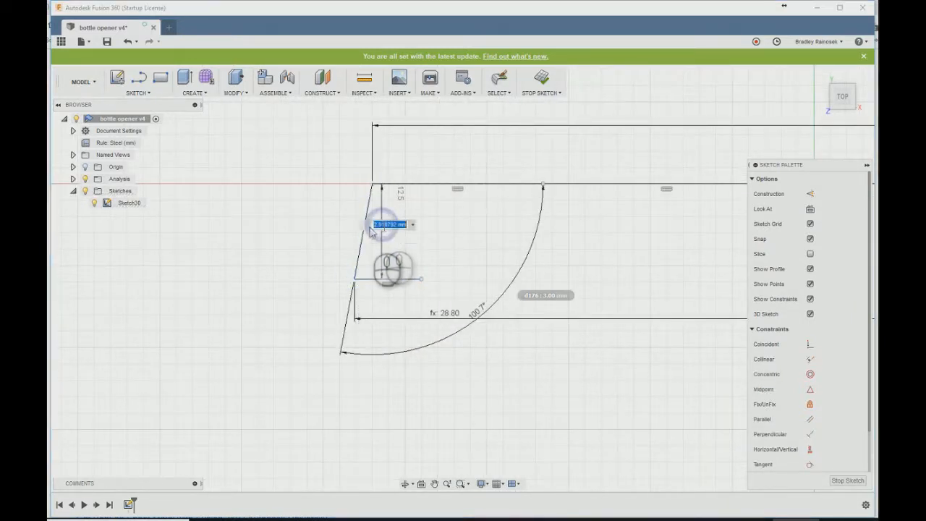
pyautogui.write('t')
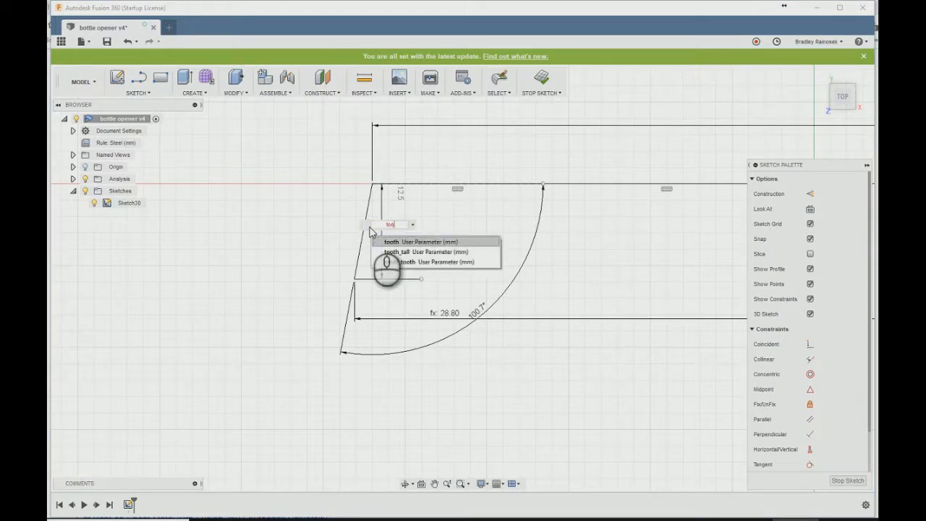
pyautogui.write('oo')
pyautogui.press('Down')
pyautogui.press('Return')
pyautogui.press('Return')
# - Rearrange the sketch dimensions, bringing the left corner's angle dimension in close to its vertex
pyautogui.scroll(4, 213, 204)
pyautogui.scroll(1, 210, 203)
pyautogui.scroll(-6, 654, 228)
pyautogui.scroll(5, 672, 247)
pyautogui.moveTo(400, 296)
pyautogui.mouseDown()
pyautogui.moveTo(396, 261)
pyautogui.moveTo(407, 275)
pyautogui.moveTo(407, 247)
pyautogui.moveTo(390, 216)
pyautogui.mouseUp()
pyautogui.moveTo(602, 243); pyautogui.dragTo(570, 308, button='middle')
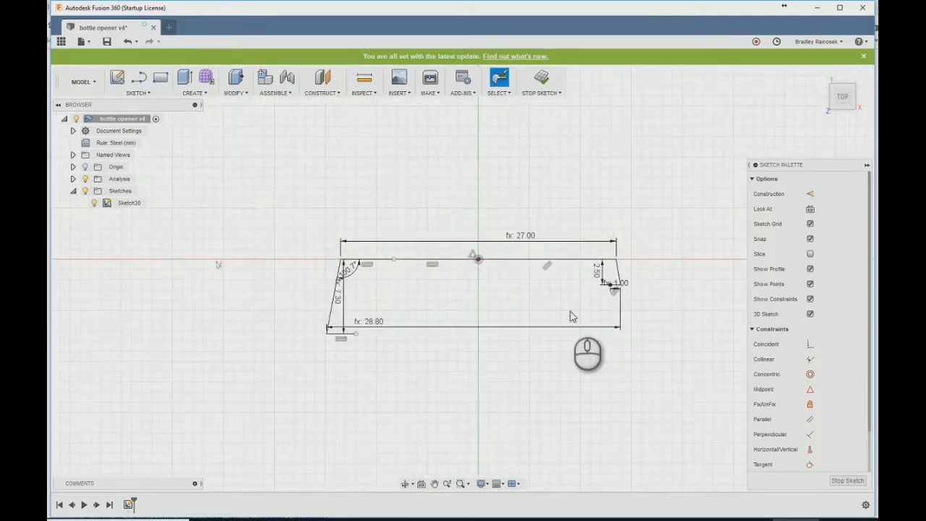
# - Draw a fit point spline from the small tooth's inner end over the top, around a tail and notch, to the left tooth's inner end
pyautogui.rightClick(543, 346)
pyautogui.press('Down')
pyautogui.press('Down')
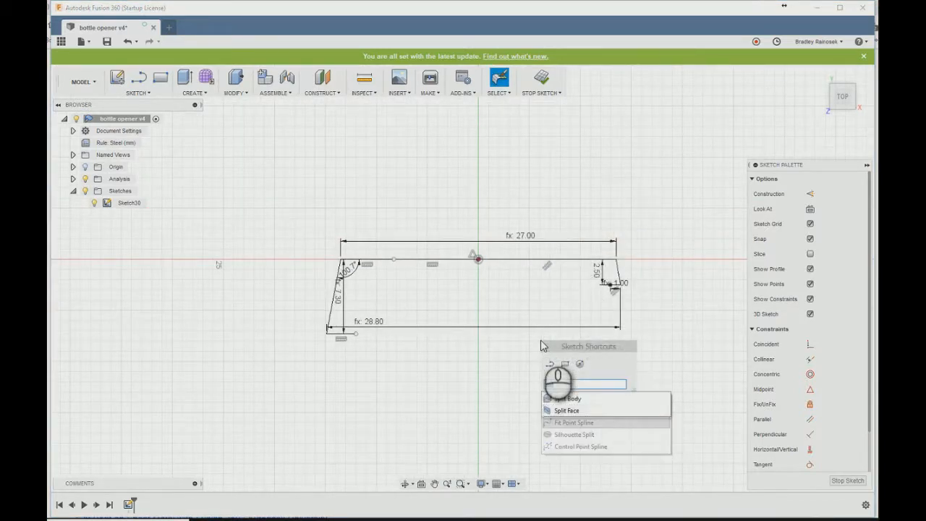
pyautogui.press('Return')
pyautogui.click(610, 285)
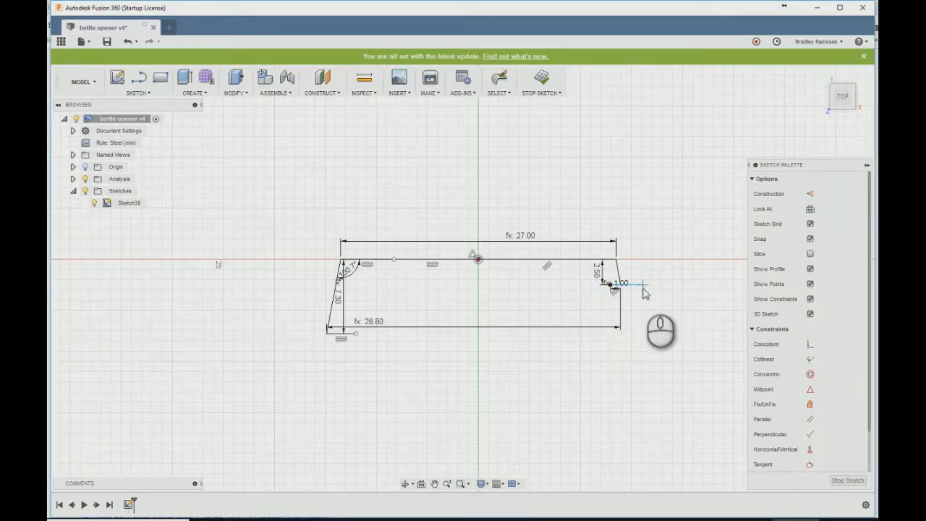
pyautogui.click(643, 285)
pyautogui.click(625, 247)
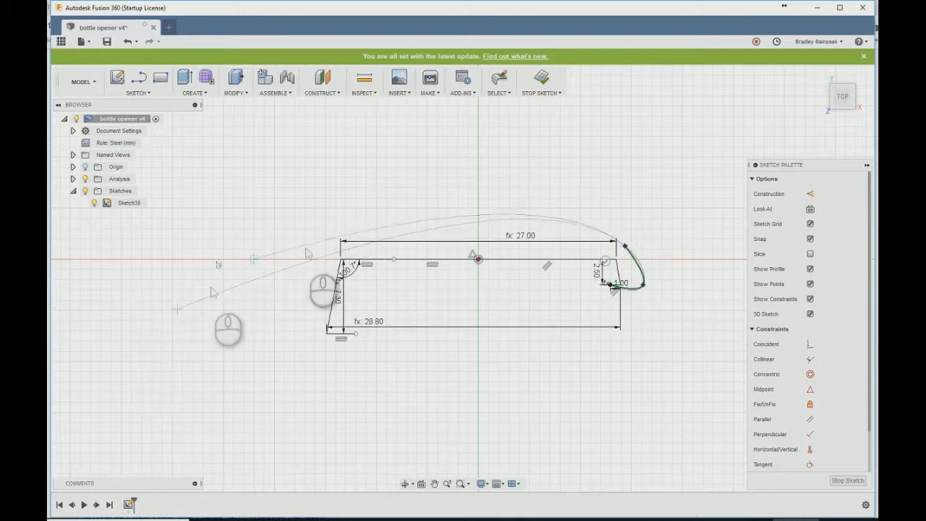
pyautogui.click(314, 230)
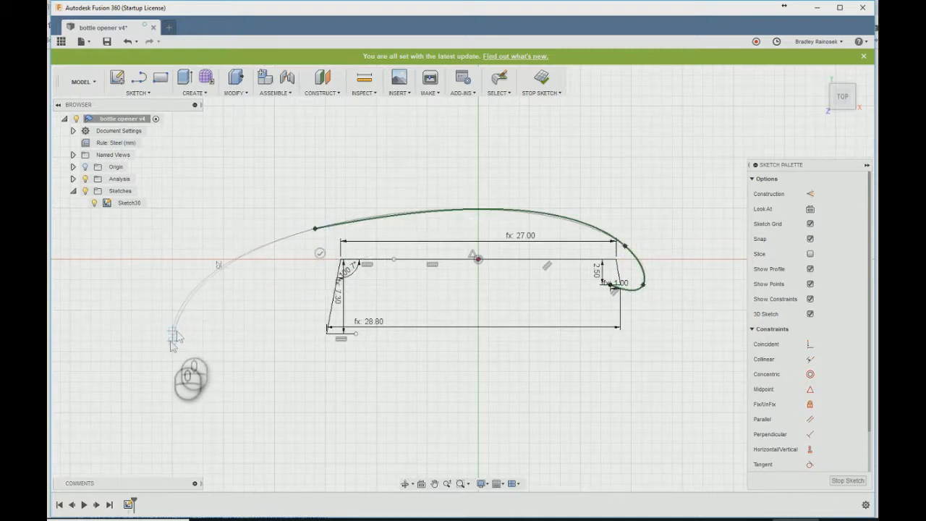
pyautogui.click(92, 393)
pyautogui.click(254, 300)
pyautogui.click(285, 372)
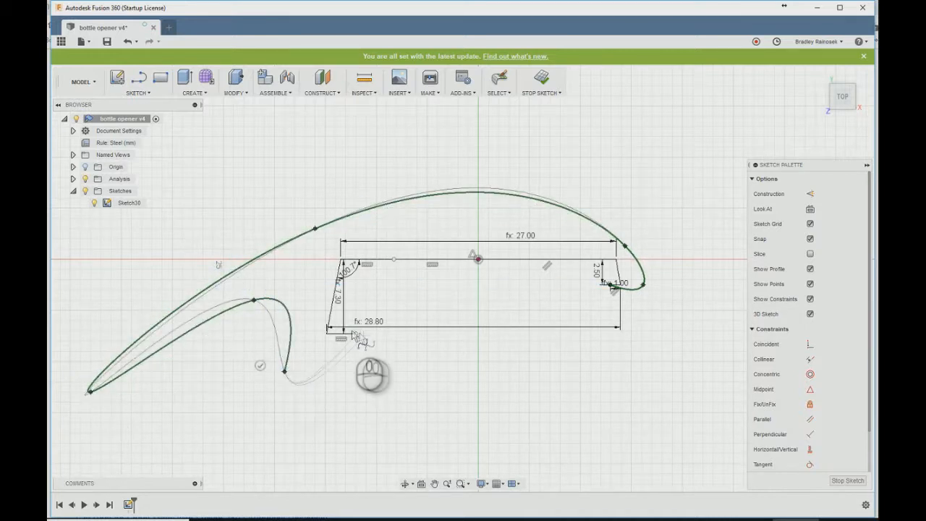
pyautogui.click(356, 334)
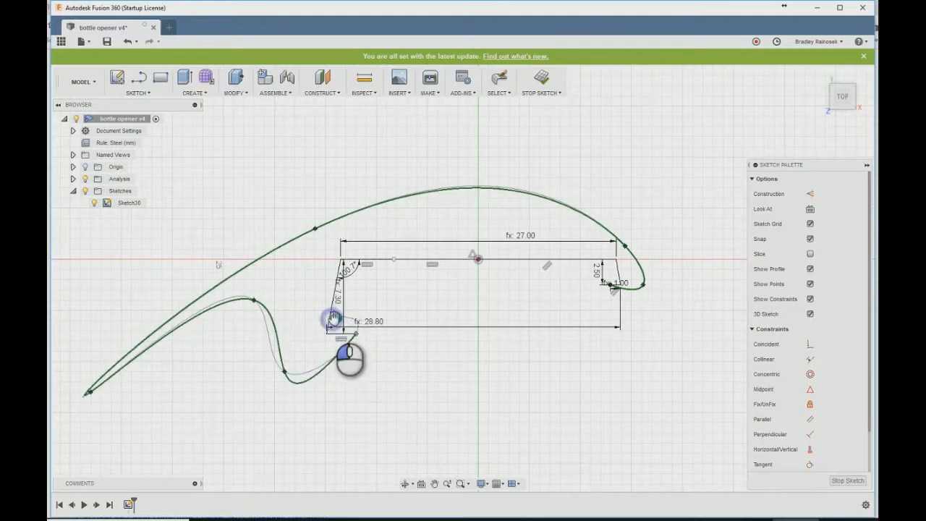
pyautogui.click(333, 318)
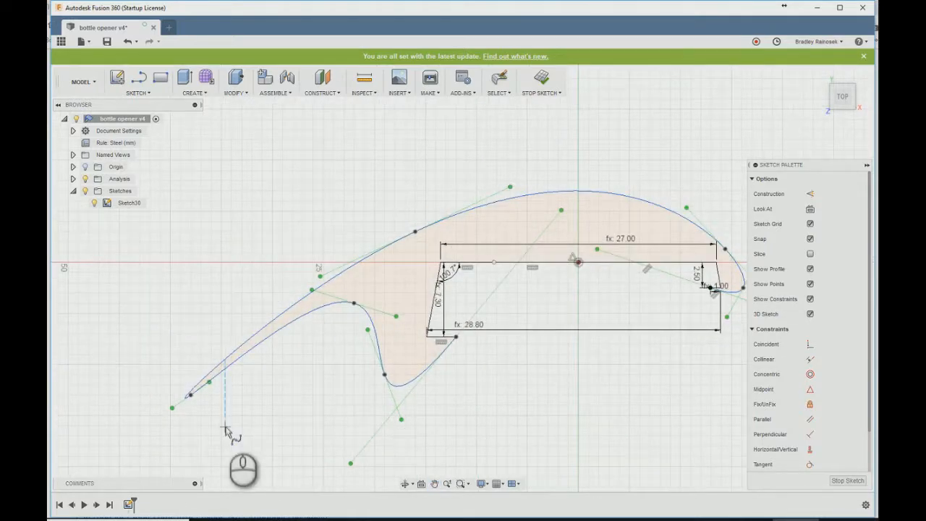
pyautogui.press('Escape')
# - Level the spline's tangent handles at the tail's lowest point and at the top of the finger notch
pyautogui.moveTo(210, 386); pyautogui.dragTo(241, 396)
pyautogui.click(354, 302)
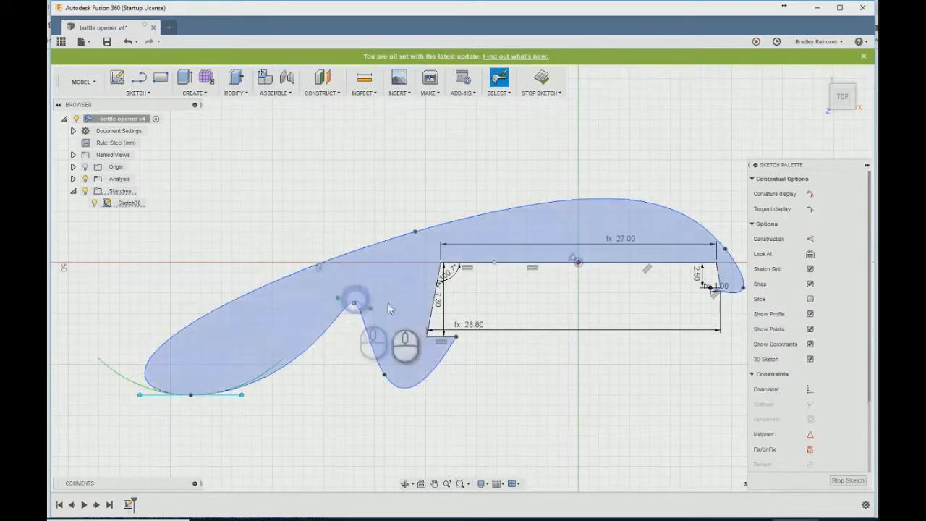
pyautogui.click(370, 309)
pyautogui.moveTo(384, 332); pyautogui.dragTo(389, 302)
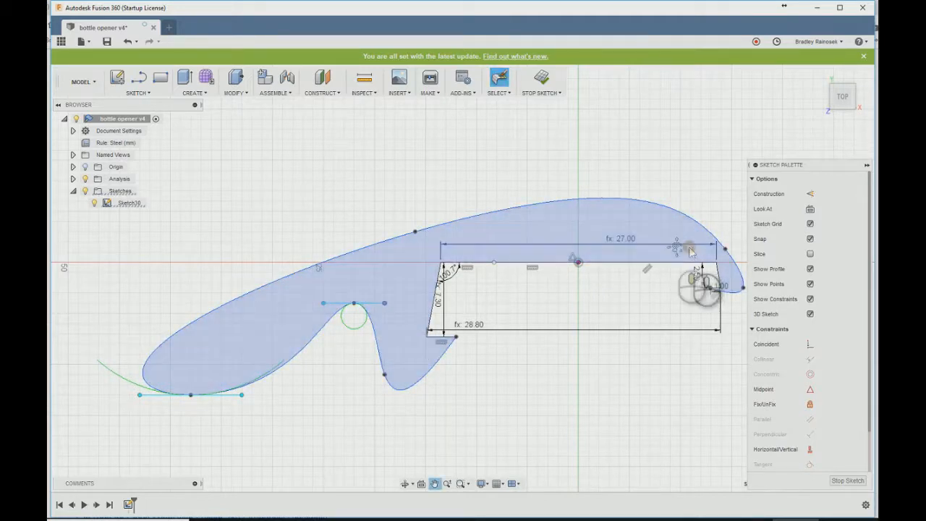
# - Pull the hook's outermost spline point in to the small tooth's end and angle that end's tangent handle steeply downward
pyautogui.moveTo(724, 264); pyautogui.dragTo(656, 280, button='middle')
pyautogui.moveTo(673, 298)
pyautogui.mouseDown()
pyautogui.moveTo(668, 315)
pyautogui.moveTo(643, 304)
pyautogui.mouseUp()
pyautogui.click(644, 305)
pyautogui.moveTo(705, 248); pyautogui.dragTo(686, 402)
# - Reposition the spline point at the opener's nose and shorten and tilt its tangent handle to flatten the upper curve
pyautogui.click(658, 264)
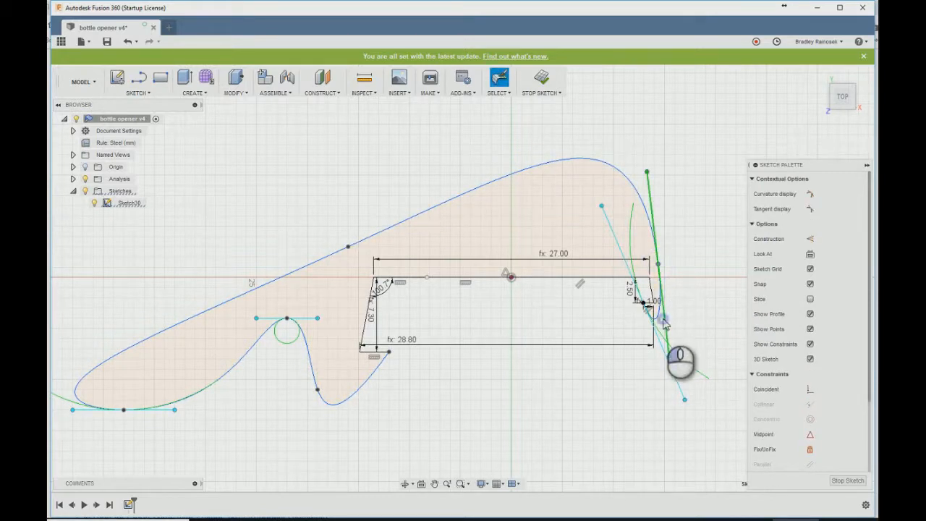
pyautogui.moveTo(658, 265); pyautogui.dragTo(674, 267)
pyautogui.click(673, 266)
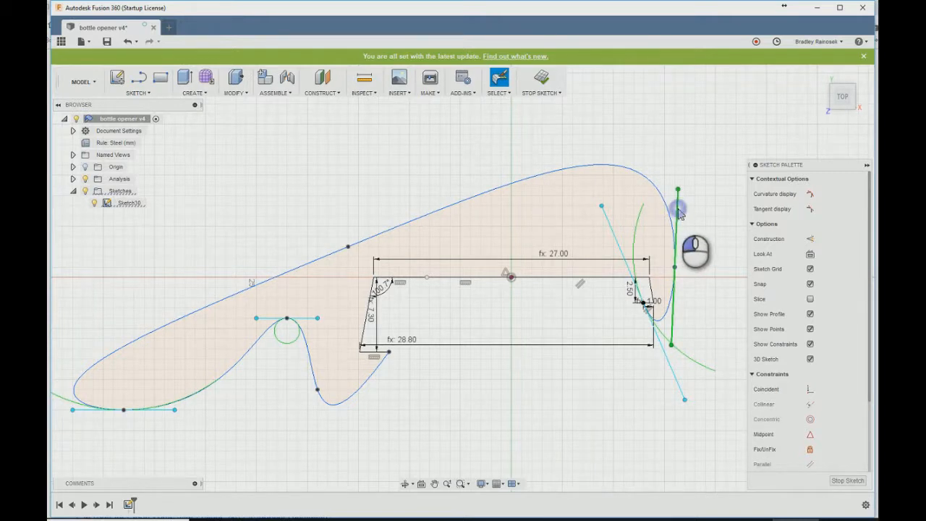
pyautogui.moveTo(678, 190); pyautogui.dragTo(660, 237)
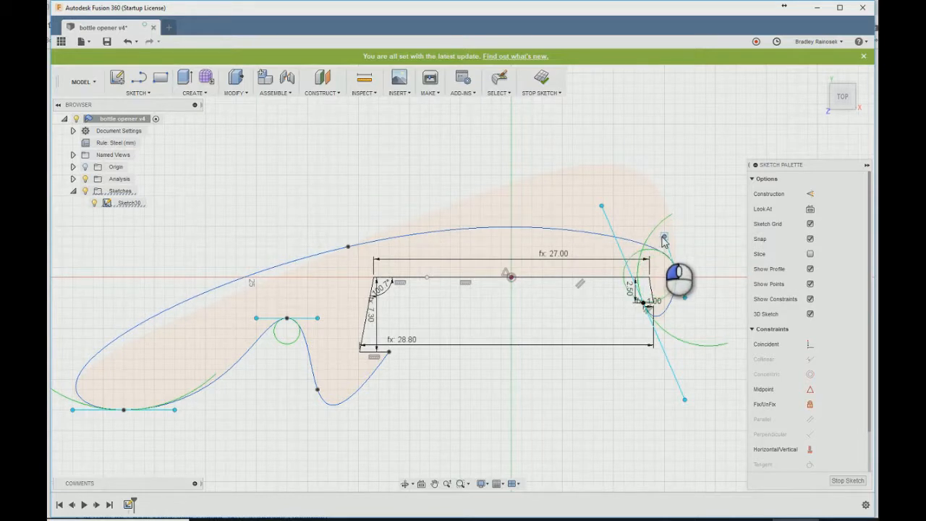
pyautogui.moveTo(664, 241); pyautogui.dragTo(664, 241)
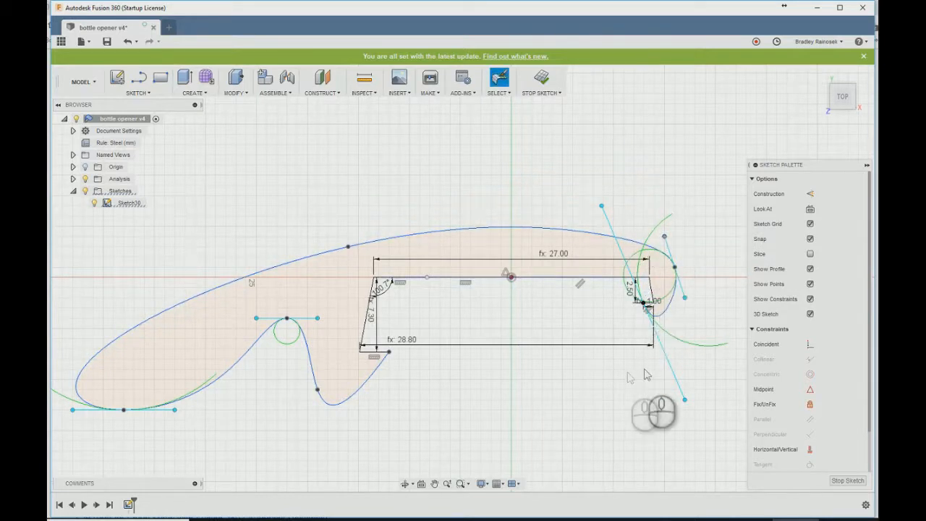
pyautogui.scroll(3, 695, 318)
pyautogui.scroll(-3, 615, 366)
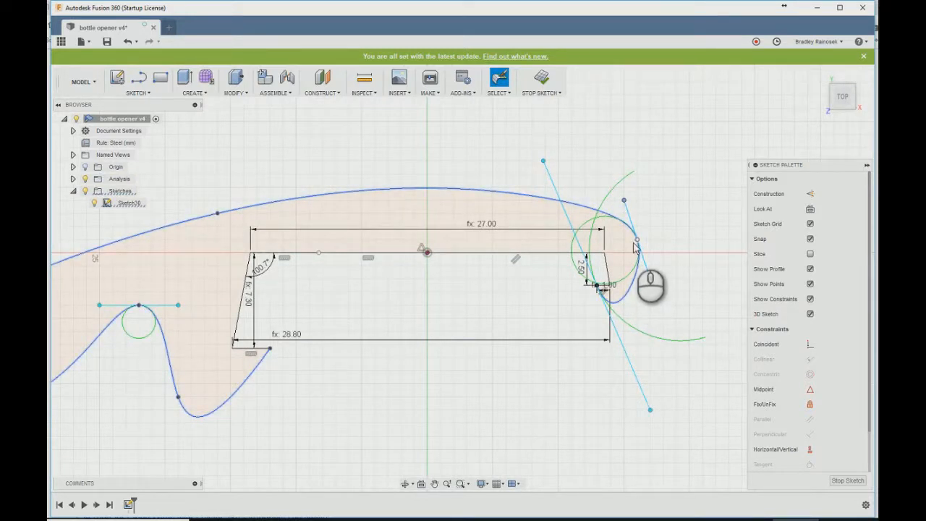
pyautogui.moveTo(637, 242); pyautogui.dragTo(633, 249)
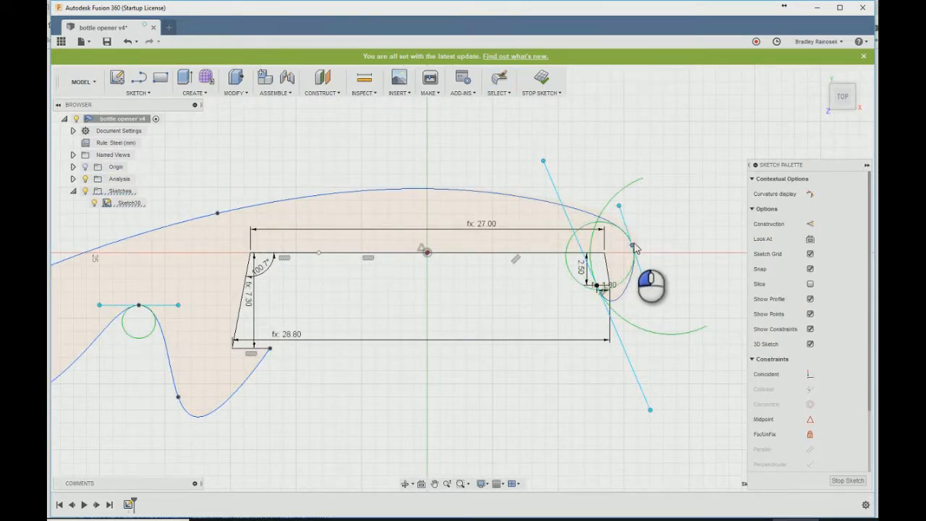
# - Steepen and shorten the tangent handle at the left tooth's inner end and raise the spline point between that tooth and the notch
pyautogui.moveTo(511, 309); pyautogui.dragTo(657, 300, button='middle')
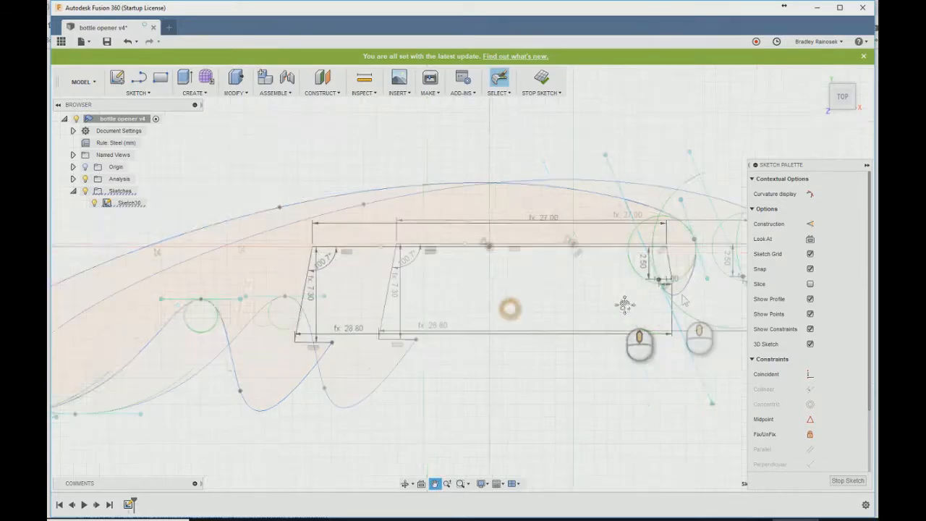
pyautogui.click(416, 340)
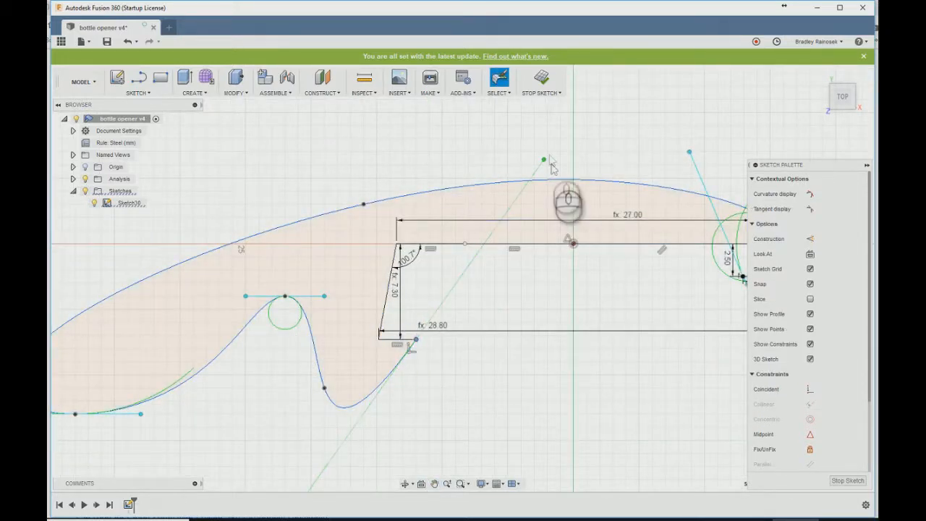
pyautogui.moveTo(544, 160); pyautogui.dragTo(434, 182)
pyautogui.moveTo(324, 389); pyautogui.dragTo(337, 324)
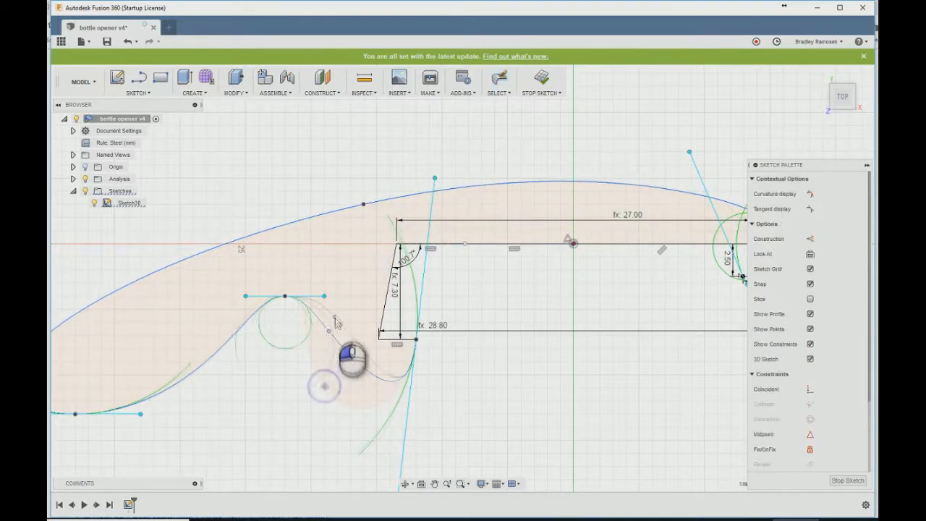
pyautogui.moveTo(436, 178); pyautogui.dragTo(436, 208)
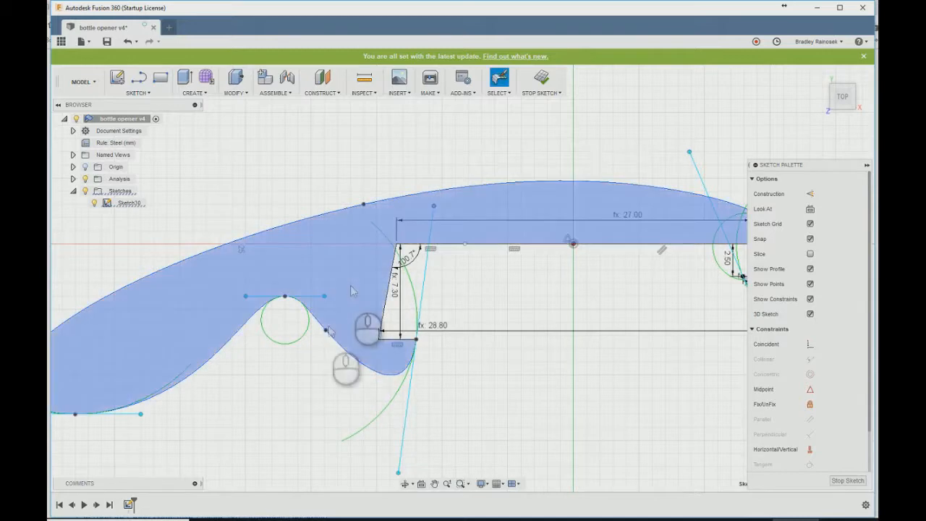
# - Delete the spline point between the notch and the left tooth, and move the notch's top point up toward the upper curve
pyautogui.click(326, 330)
pyautogui.press('Delete')
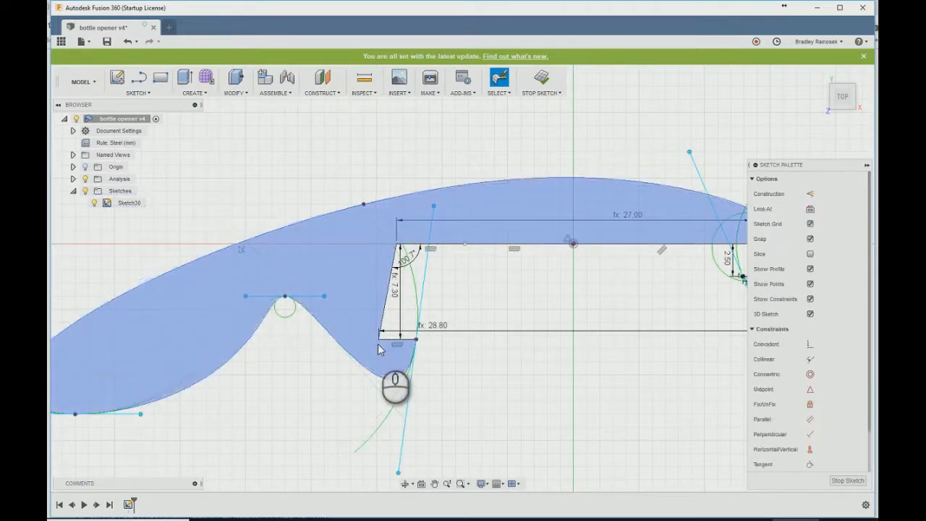
pyautogui.moveTo(286, 290); pyautogui.dragTo(299, 259)
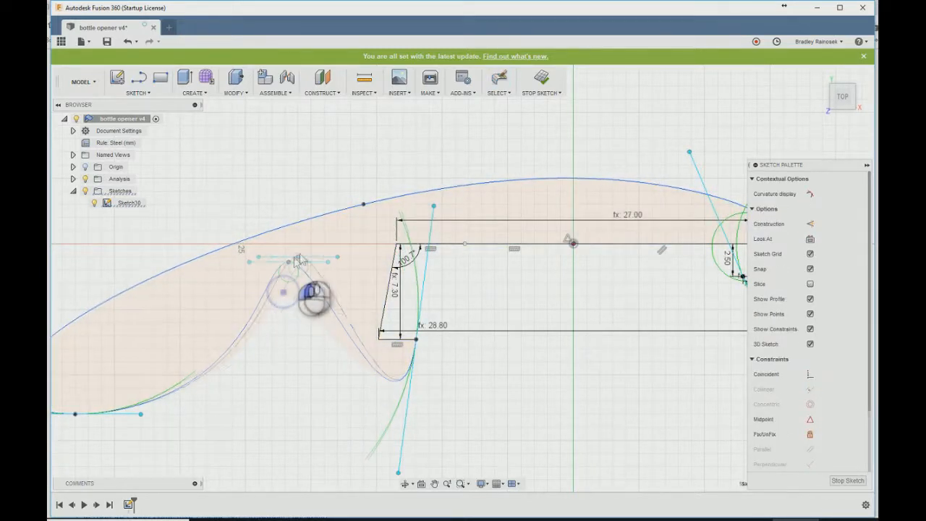
# - Shift the notch's top point toward the left tooth and reposition the spline point on that tooth's outer side down and inward
pyautogui.moveTo(363, 257); pyautogui.dragTo(327, 316)
pyautogui.hotkey('ctrl', 'z')
pyautogui.click(285, 295)
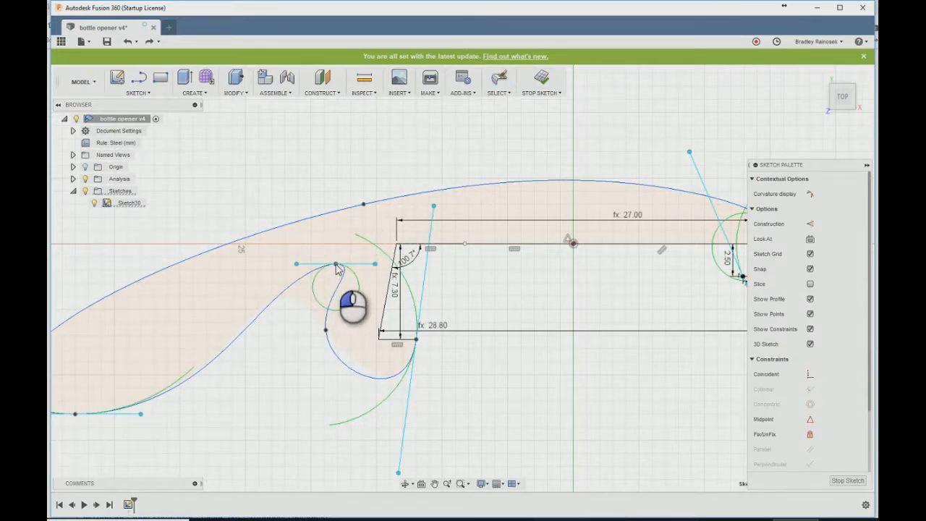
pyautogui.moveTo(324, 336); pyautogui.dragTo(338, 351)
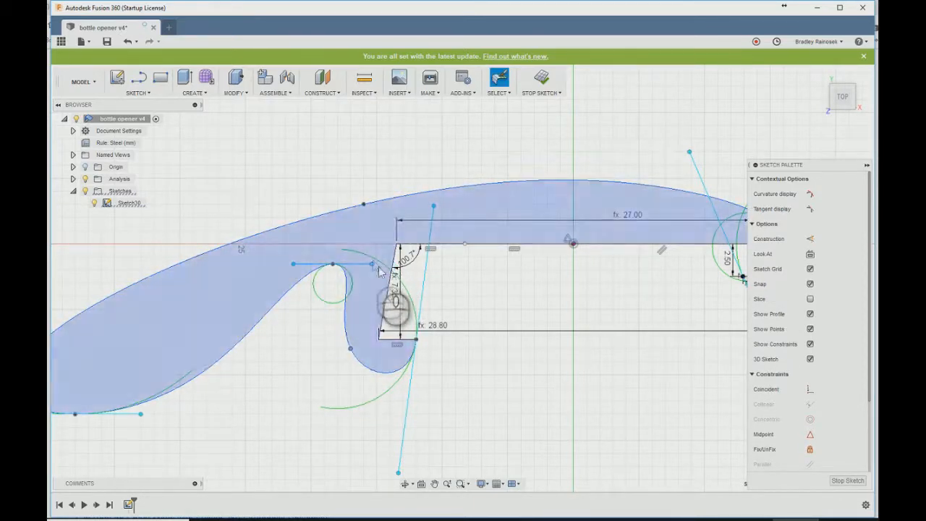
# - Tilt the notch point's tangent handle down onto the left tooth's slanted edge and lower the notch's top point
pyautogui.moveTo(372, 263); pyautogui.dragTo(386, 269)
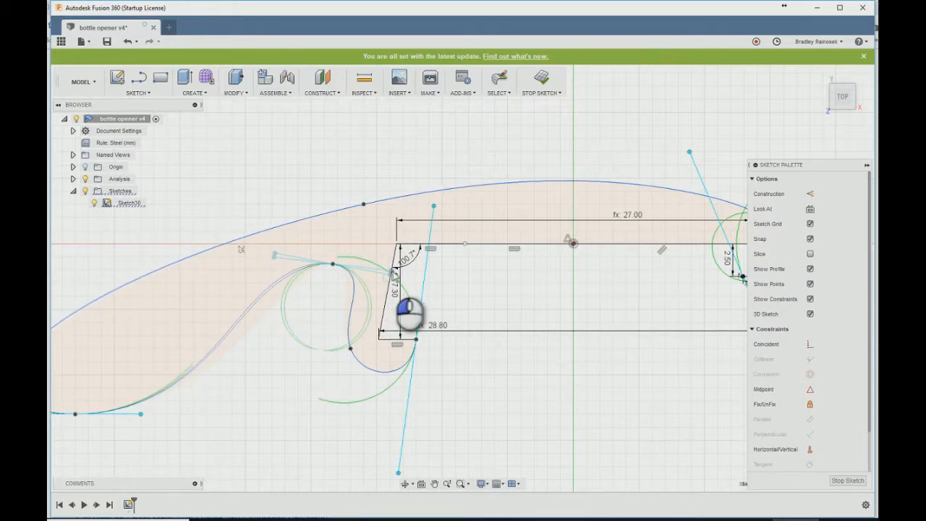
pyautogui.click(334, 269)
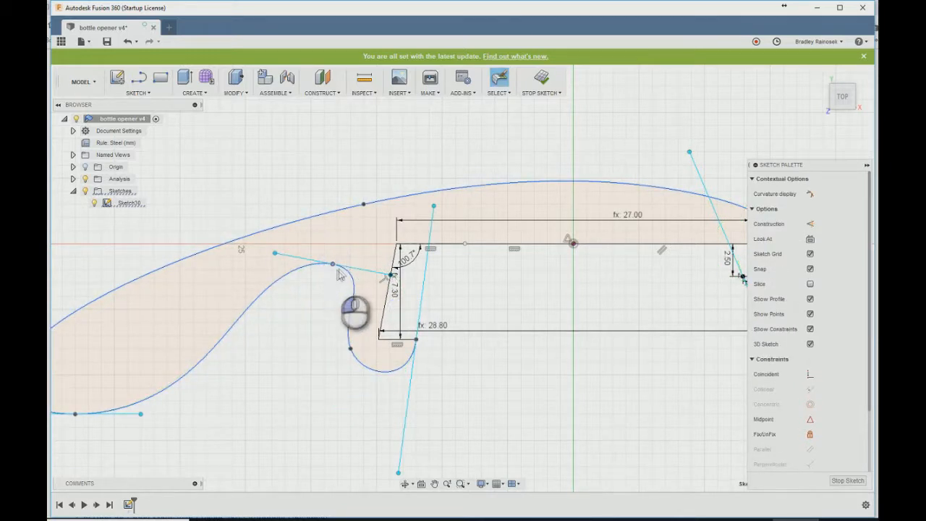
pyautogui.click(332, 266)
pyautogui.moveTo(332, 266); pyautogui.dragTo(328, 287)
pyautogui.click(381, 291)
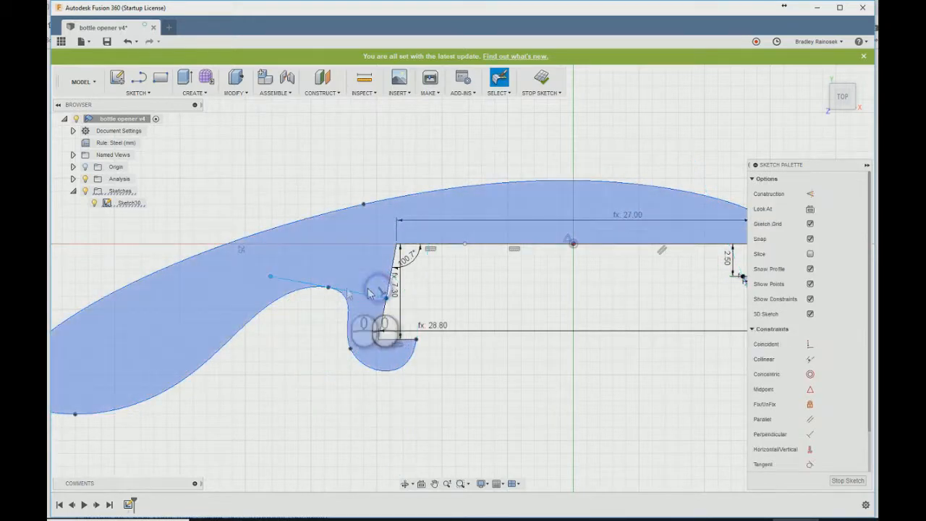
# - Raise the notch's top point slightly and move the spline point on the left tooth's outer side a little outward
pyautogui.click(328, 289)
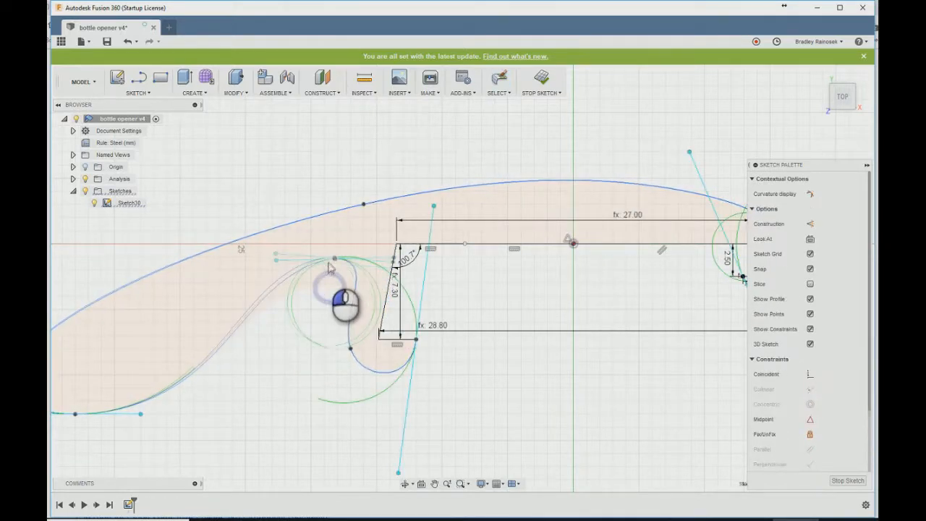
pyautogui.click(414, 283)
pyautogui.hotkey('ctrl', 'z')
pyautogui.click(377, 296)
pyautogui.click(385, 297)
pyautogui.moveTo(328, 288); pyautogui.dragTo(333, 270)
pyautogui.moveTo(350, 348); pyautogui.dragTo(342, 351)
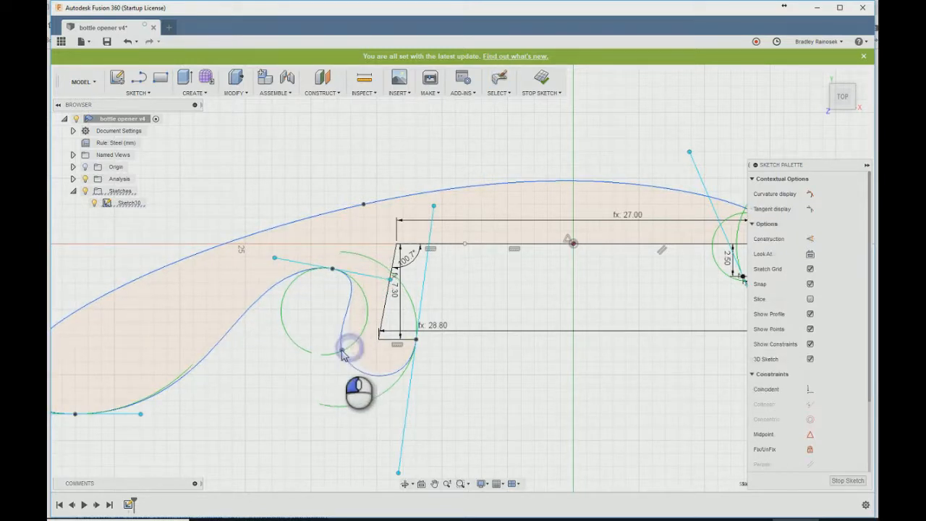
pyautogui.press('Escape')
# - Draw a 70 mm construction line from beside the hook's tip toward the handle's lower end, passing just below the left tooth
pyautogui.scroll(-3, 547, 284)
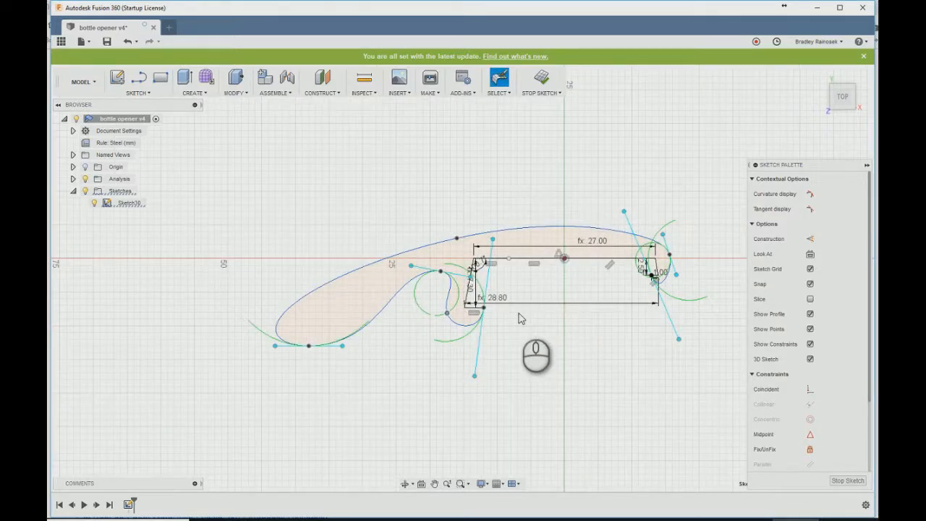
pyautogui.click(368, 323)
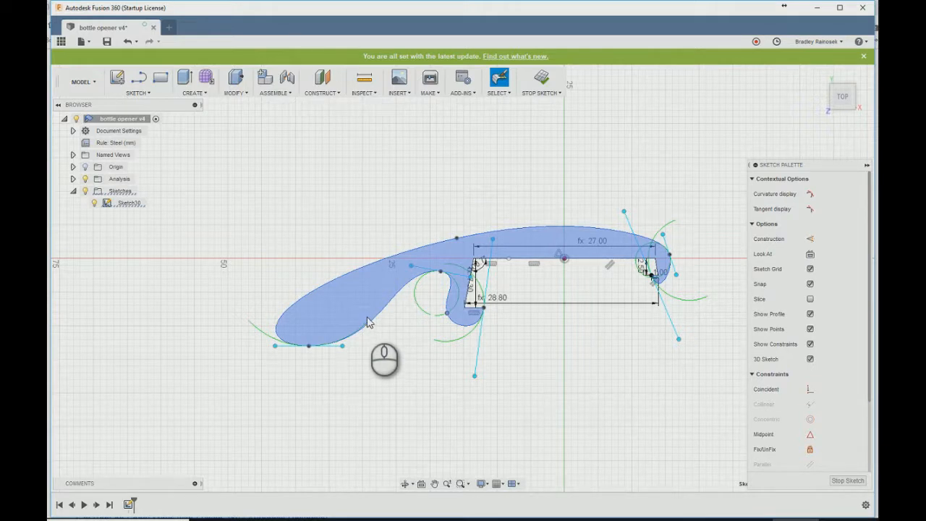
pyautogui.click(661, 164)
pyautogui.press('x')
pyautogui.press('l')
pyautogui.scroll(3, 670, 277)
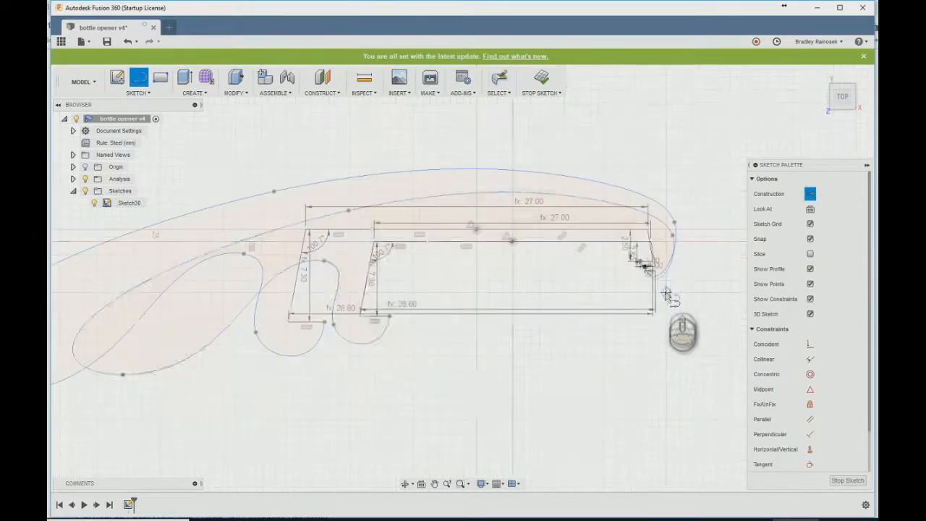
pyautogui.click(666, 279)
pyautogui.scroll(-3, 677, 275)
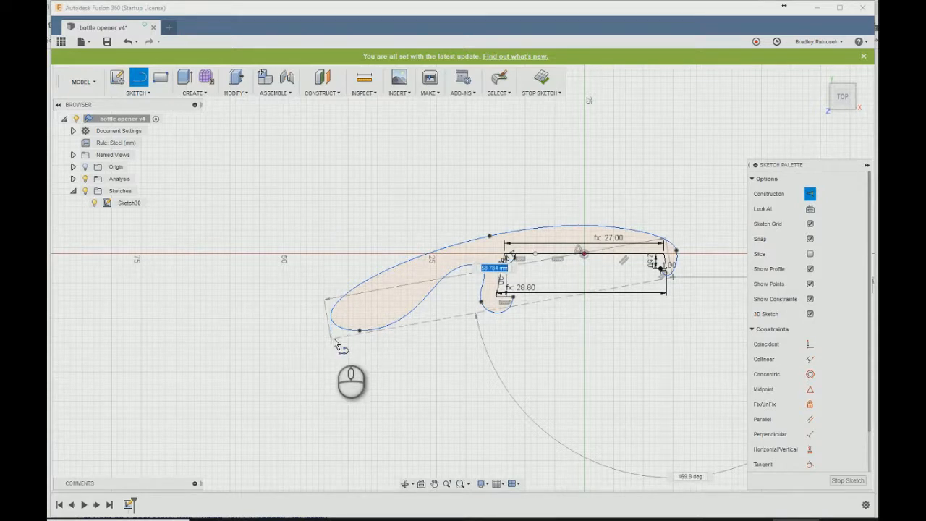
pyautogui.write('70')
pyautogui.press('Return')
pyautogui.press('Escape')
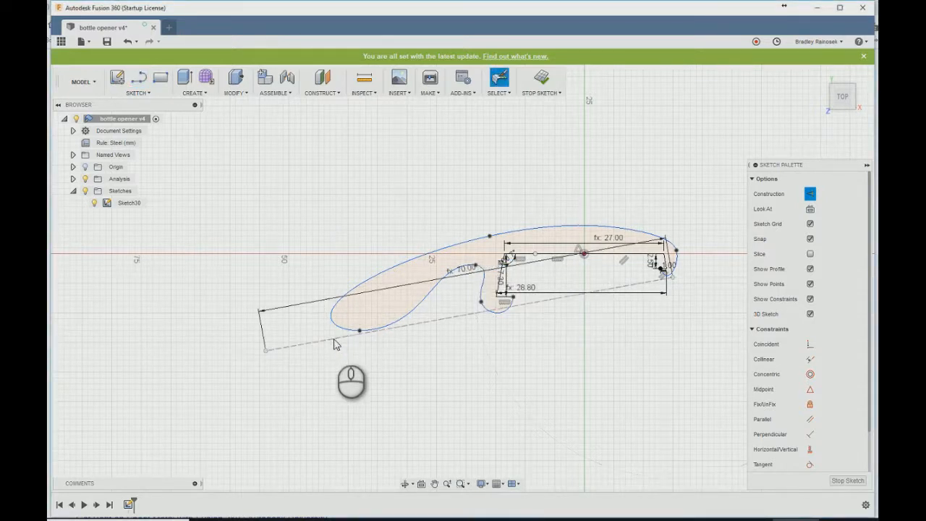
# - Extend the handle by moving its end spline point toward the 70 mm line's far end, and reposition the line's start beside the hook
pyautogui.moveTo(360, 331); pyautogui.dragTo(305, 347)
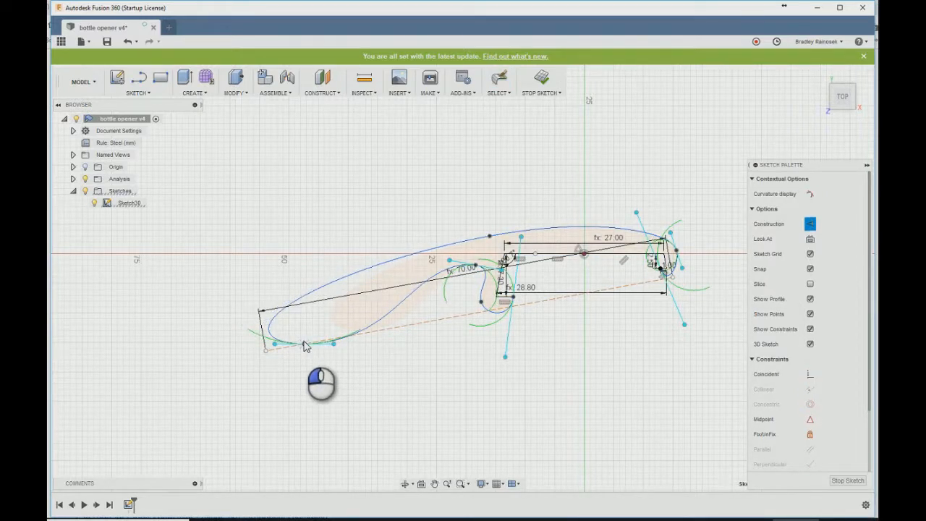
pyautogui.scroll(4, 309, 316)
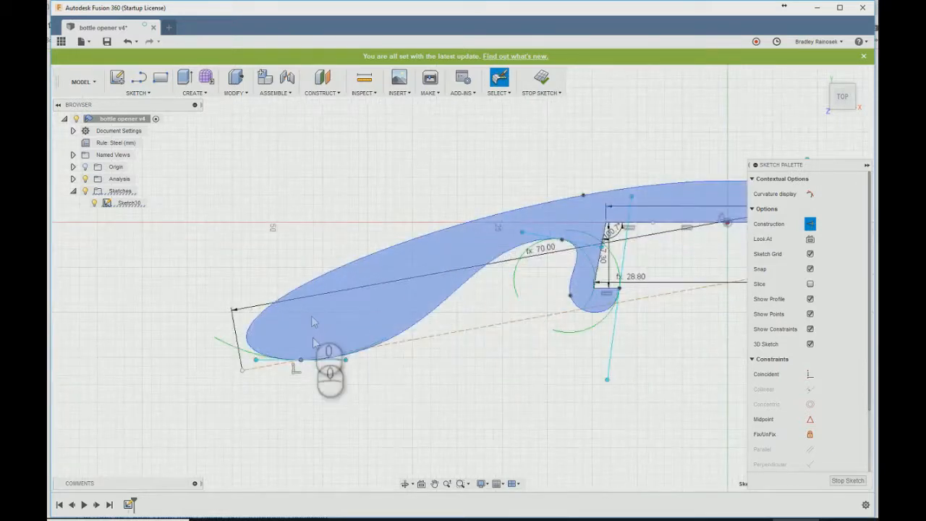
pyautogui.moveTo(298, 362); pyautogui.dragTo(301, 372)
pyautogui.scroll(2, 310, 355)
pyautogui.scroll(4, 674, 296)
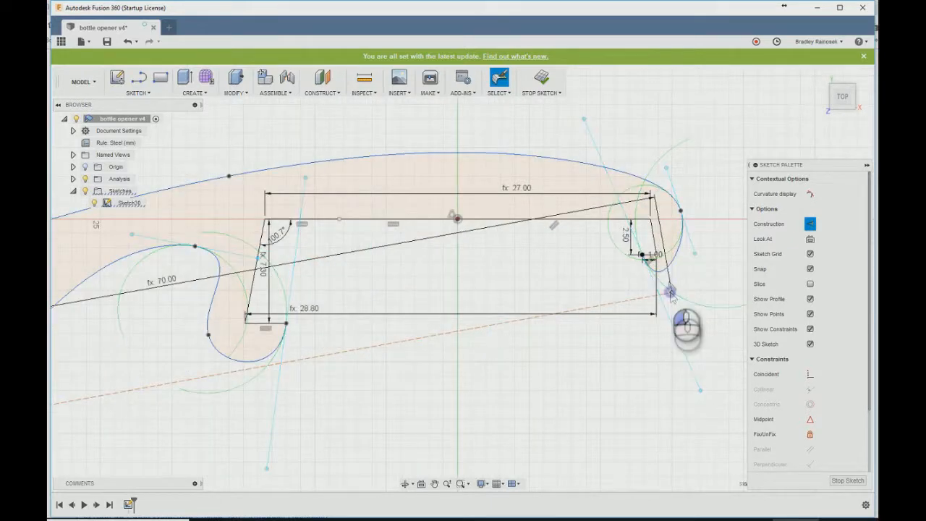
pyautogui.click(671, 275)
pyautogui.scroll(-3, 671, 275)
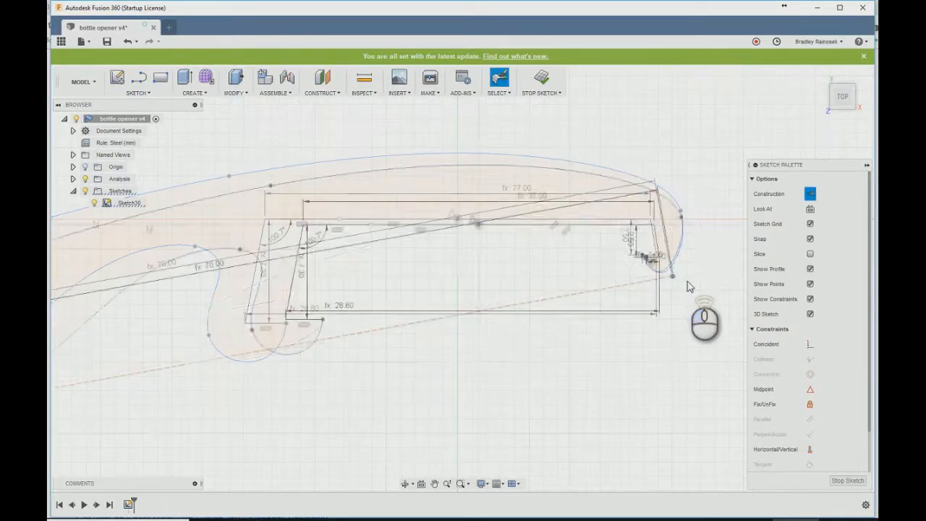
pyautogui.click(256, 354)
pyautogui.click(259, 356)
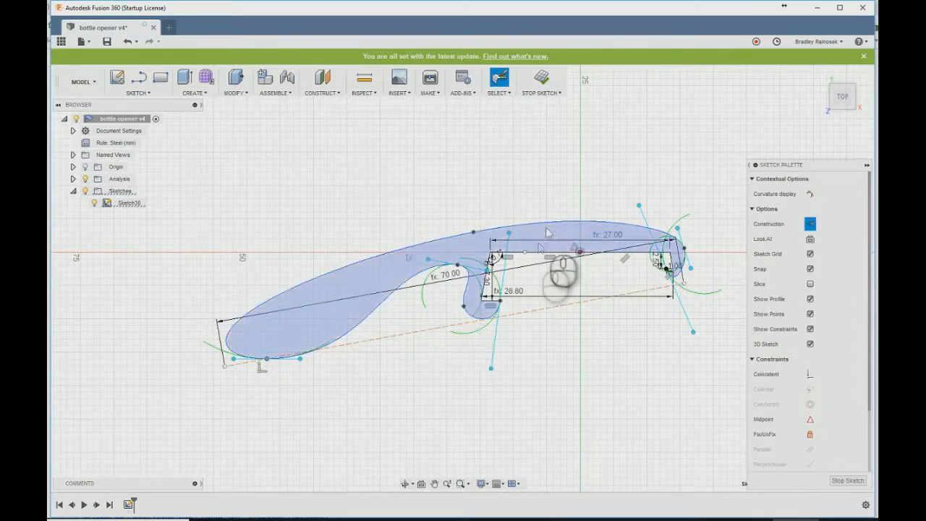
# - Draw a construction circle with diameter walls centred on the small tooth's upper corner
pyautogui.scroll(3, 539, 232)
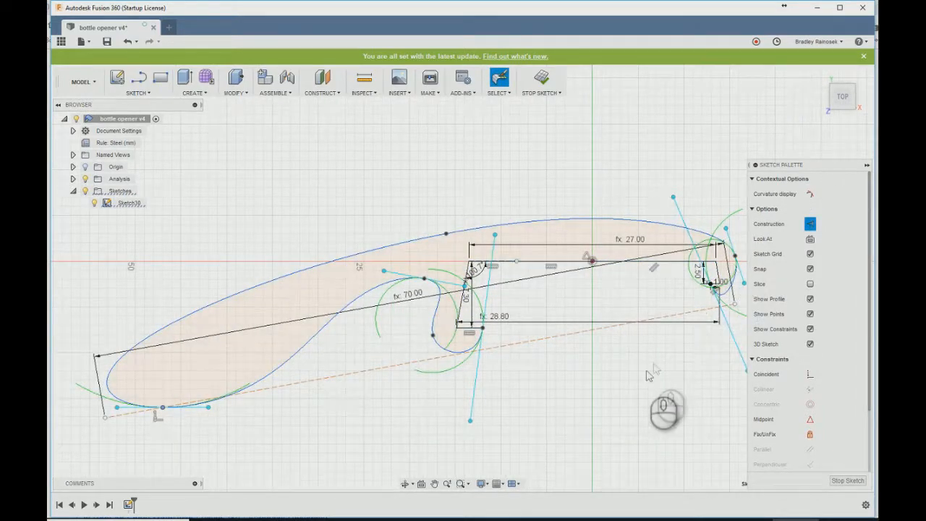
pyautogui.moveTo(647, 363); pyautogui.dragTo(602, 389, button='middle')
pyautogui.press('c')
pyautogui.click(678, 286)
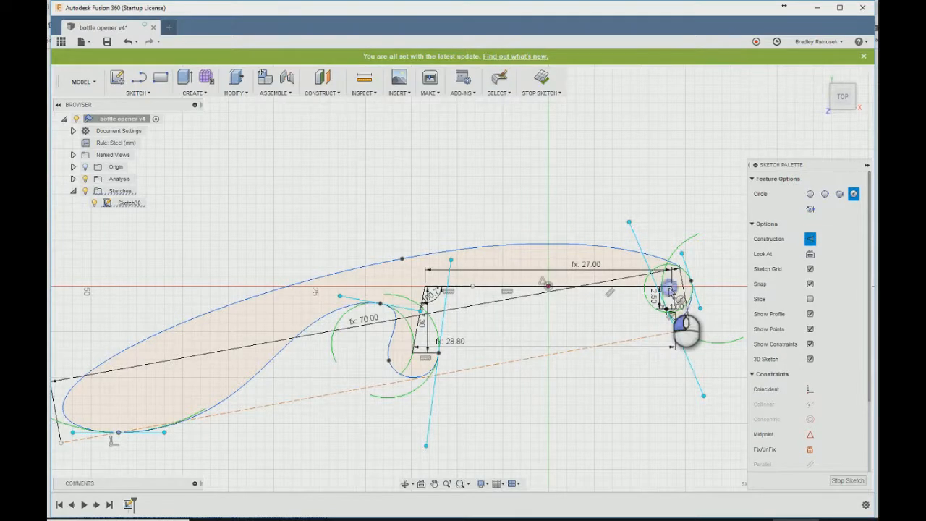
pyautogui.write('walls')
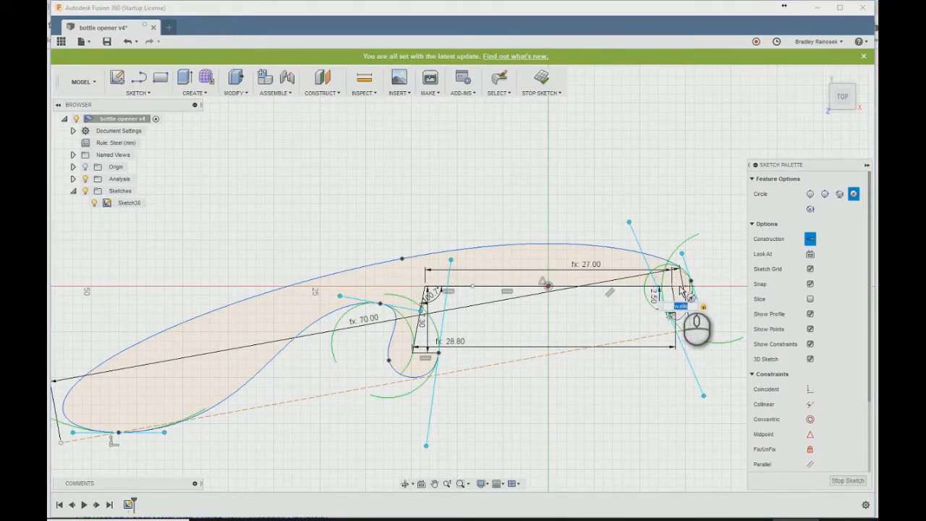
pyautogui.press('Return')
# - Draw a construction circle with diameter walls * 2 at the left tooth's upper corner and move the upper outline's spline point outward to clear it
pyautogui.scroll(3, 698, 281)
pyautogui.scroll(-3, 696, 249)
pyautogui.scroll(2, 387, 263)
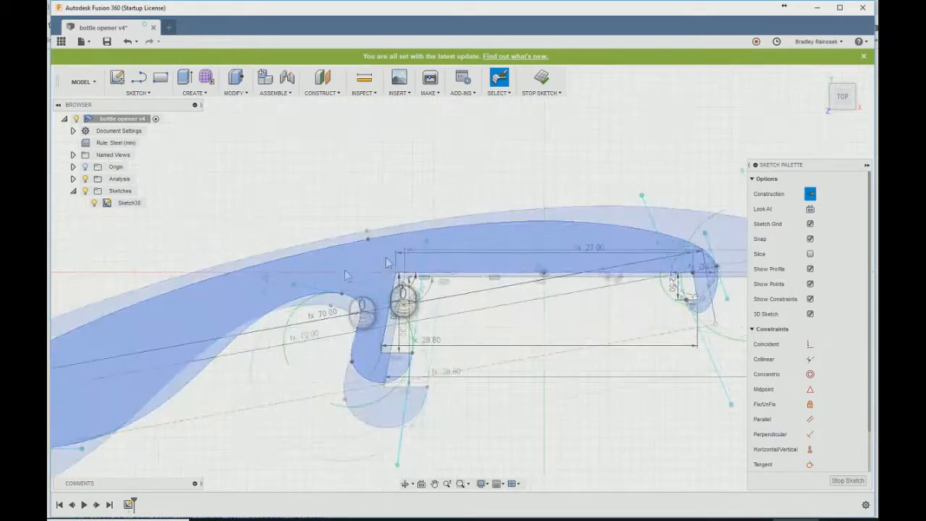
pyautogui.press('c')
pyautogui.write('walls * 2')
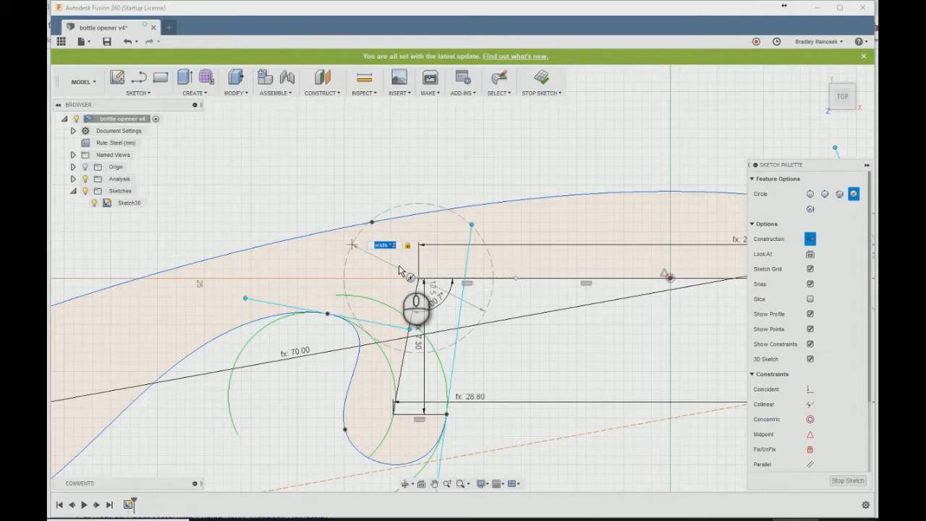
pyautogui.press('Return')
pyautogui.moveTo(370, 220); pyautogui.dragTo(368, 212)
# - Draw a construction circle with diameter walls * 2 centred on the lower curve, on the handle side of the notch
pyautogui.press('c')
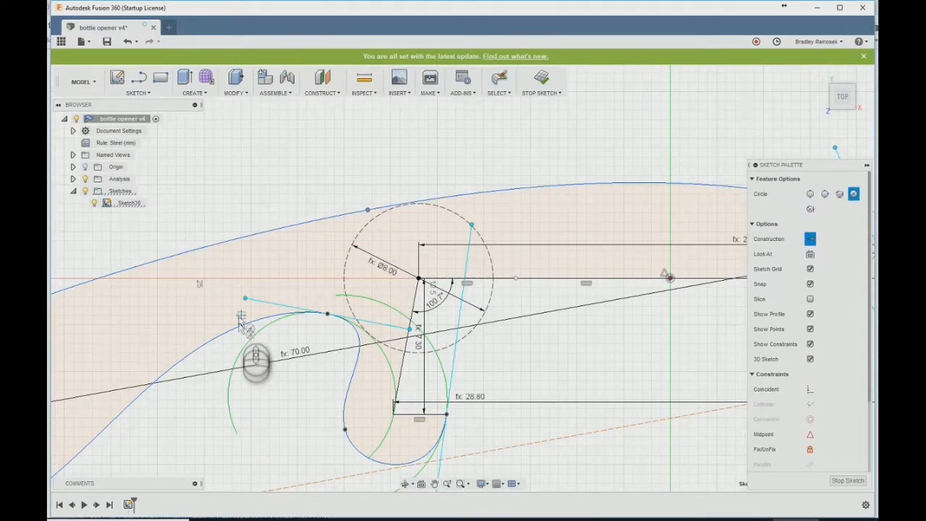
pyautogui.click(240, 325)
pyautogui.write('walls')
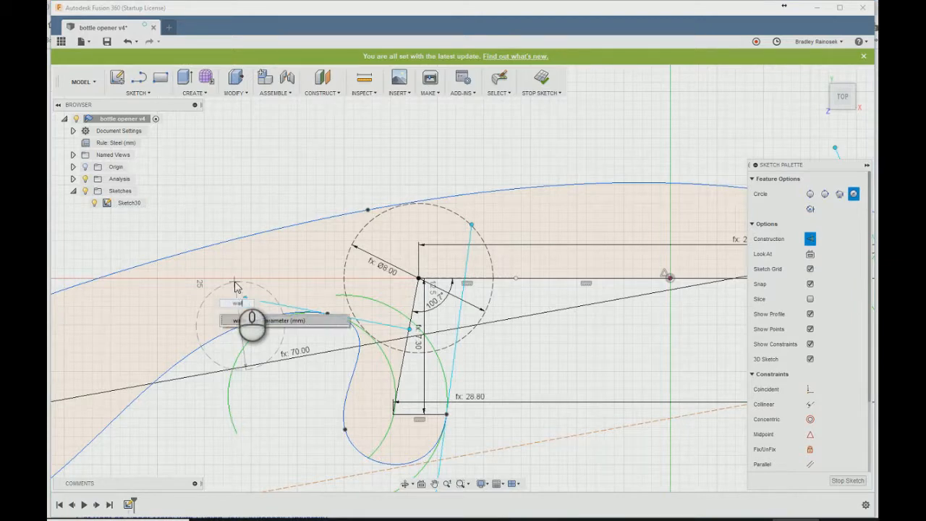
pyautogui.write('*2')
pyautogui.press('Return')
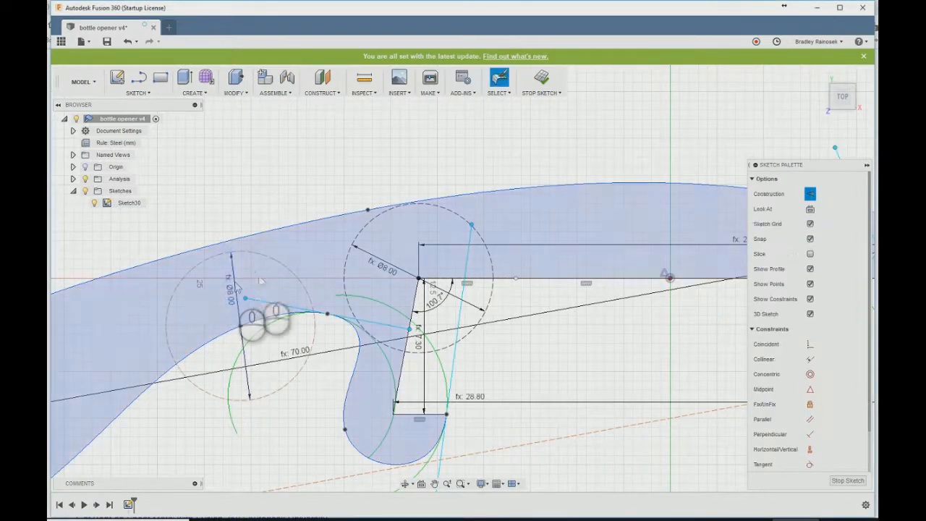
# - Draw a construction circle with diameter walls centred on the left tooth's lower inner corner
pyautogui.click(395, 411)
pyautogui.write('walls')
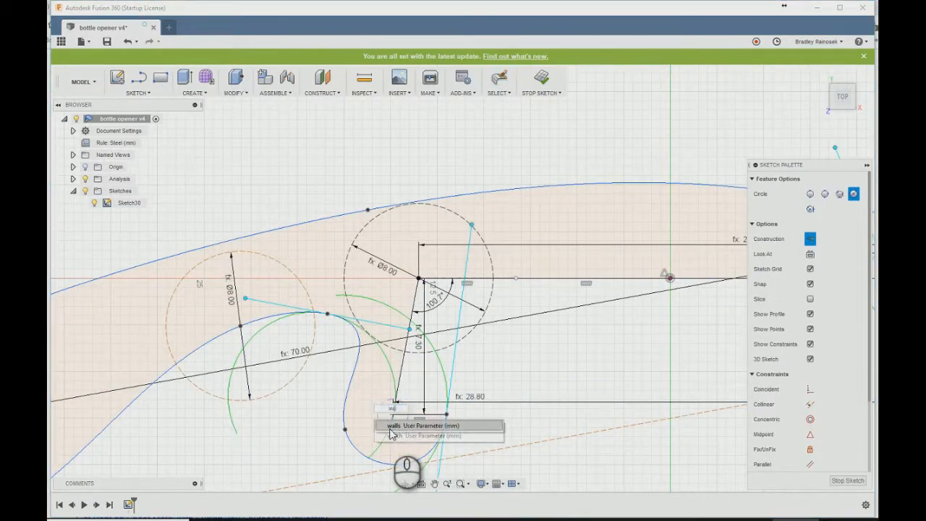
pyautogui.press('Return')
pyautogui.press('Escape')
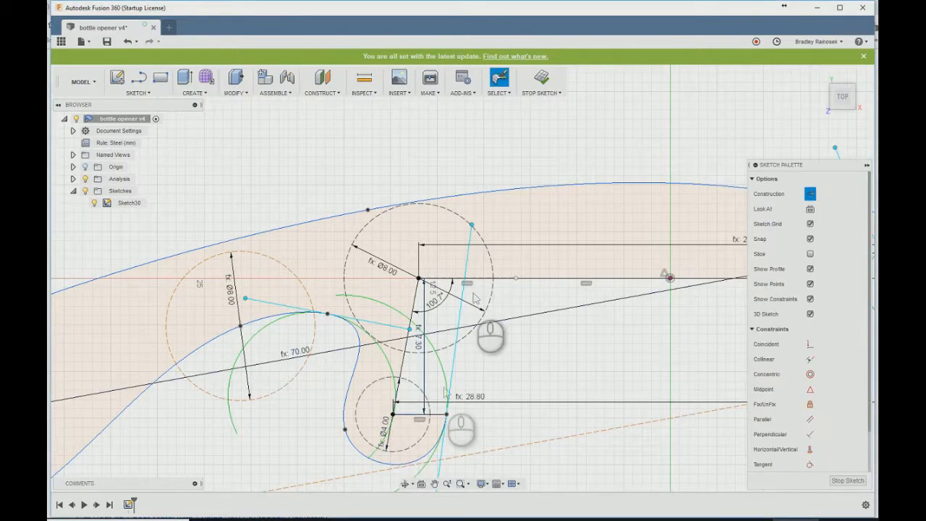
# - Tilt the tangent handle at the handle's end spline point slightly upward toward the teeth
pyautogui.scroll(-5, 492, 329)
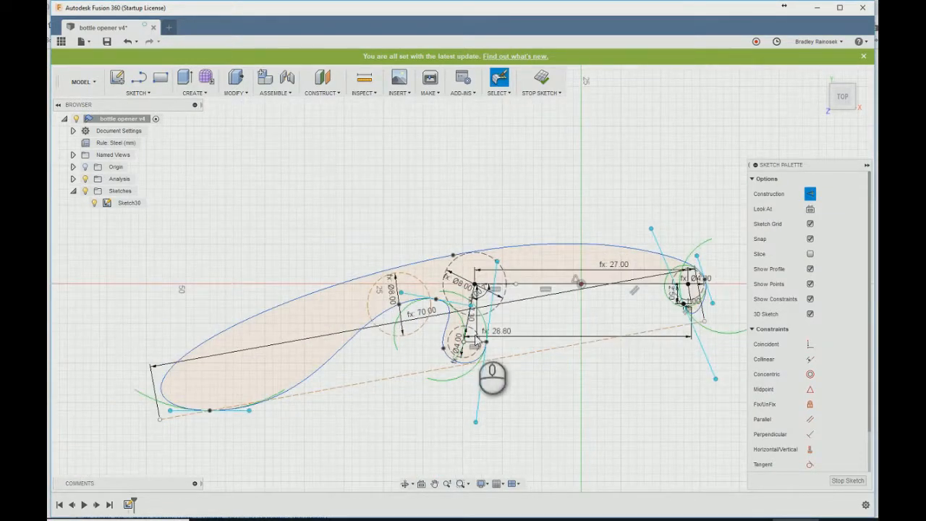
pyautogui.click(210, 412)
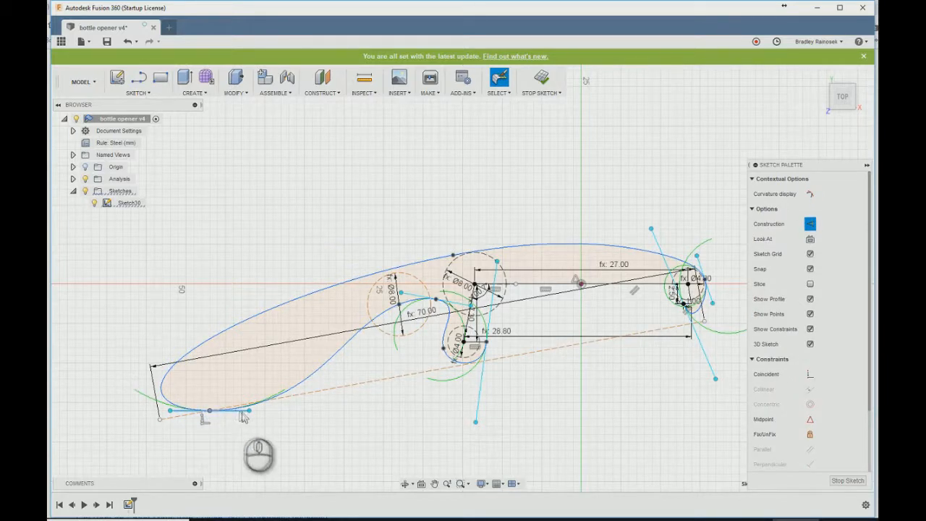
pyautogui.scroll(4, 249, 415)
pyautogui.moveTo(250, 412); pyautogui.dragTo(250, 403)
pyautogui.scroll(3, 255, 414)
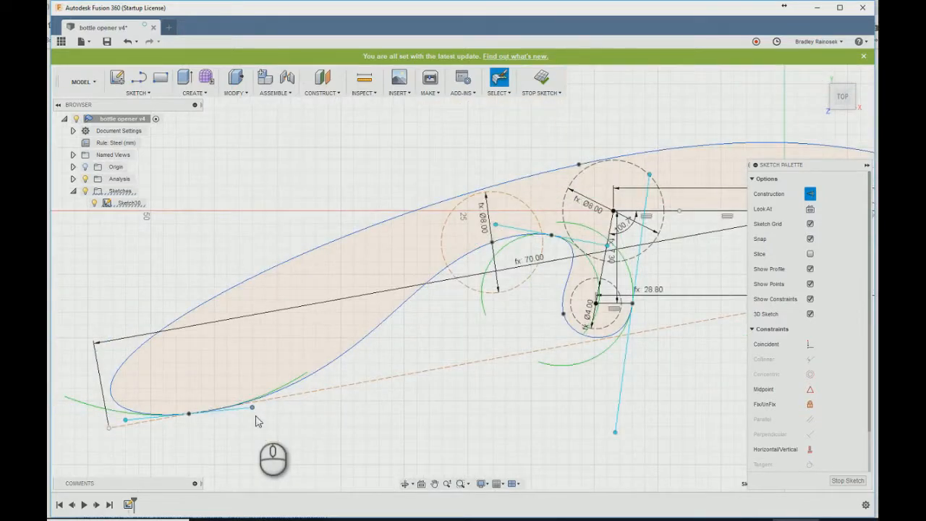
pyautogui.scroll(-2, 256, 420)
pyautogui.scroll(-3, 255, 411)
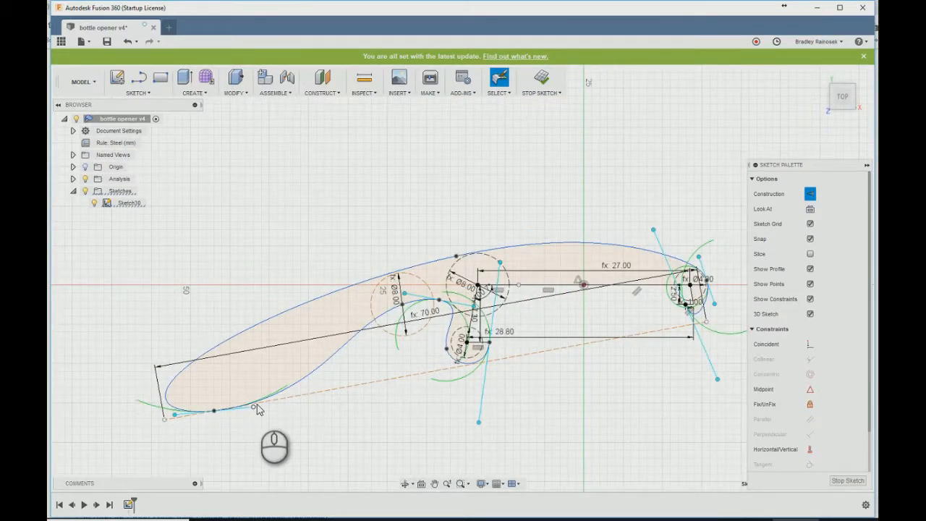
# - Sketch a construction center-to-center slot in the handle, angled along it, about 8 mm between centres and 4 mm wide
pyautogui.scroll(2, 217, 387)
pyautogui.press('s')
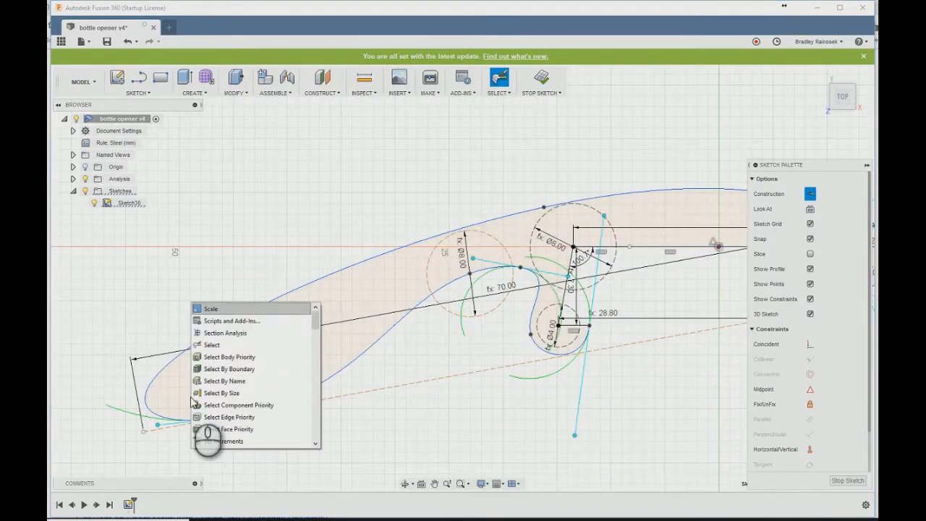
pyautogui.write('slot')
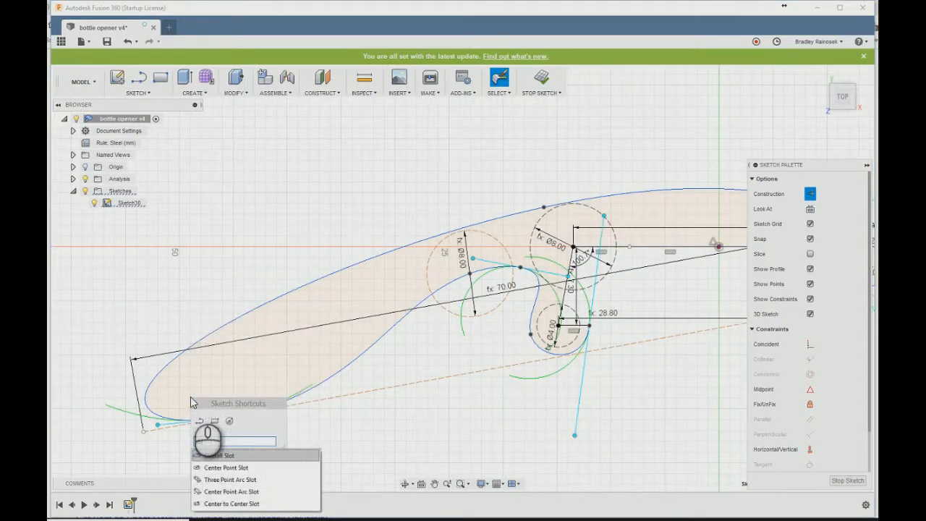
pyautogui.click(232, 504)
pyautogui.click(204, 381)
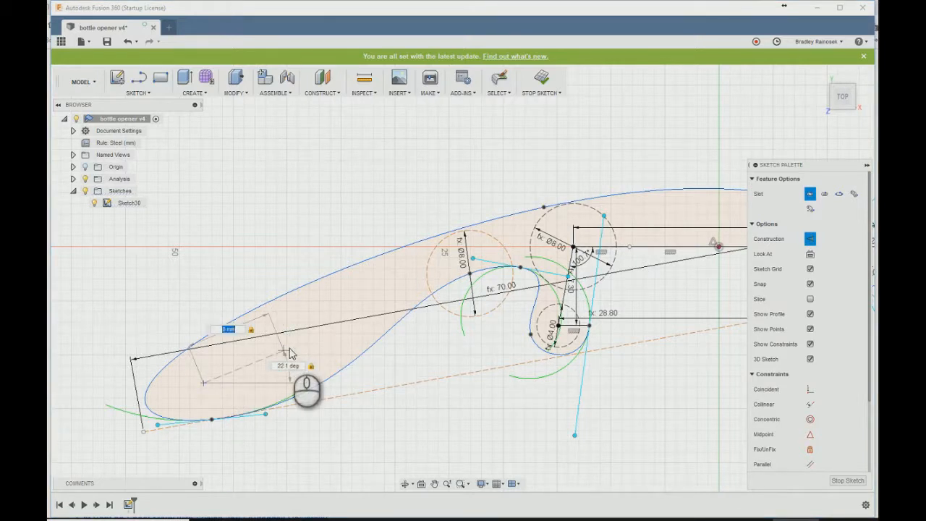
pyautogui.click(288, 351)
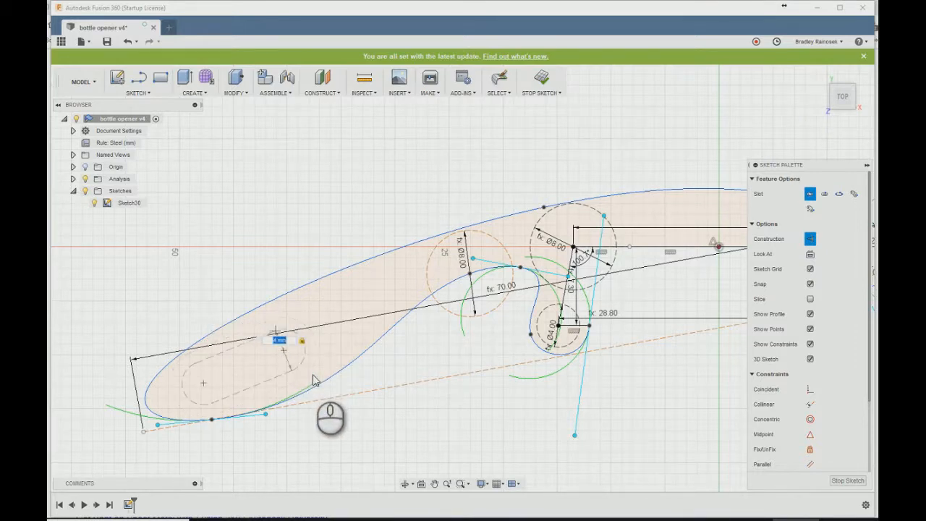
pyautogui.press('Return')
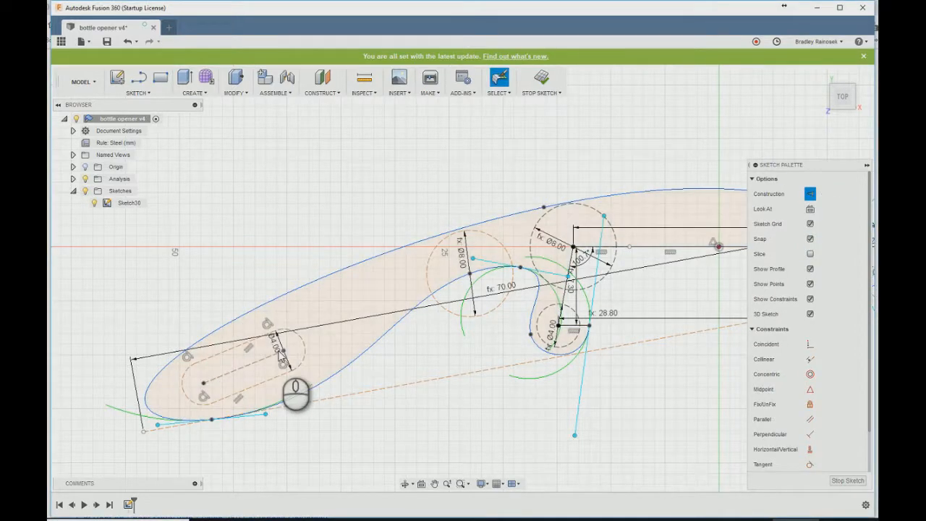
pyautogui.moveTo(266, 357)
pyautogui.mouseDown()
pyautogui.moveTo(290, 357)
pyautogui.moveTo(255, 361)
pyautogui.moveTo(296, 356)
pyautogui.moveTo(289, 342)
pyautogui.moveTo(259, 361)
pyautogui.mouseUp()
pyautogui.scroll(-5, 248, 340)
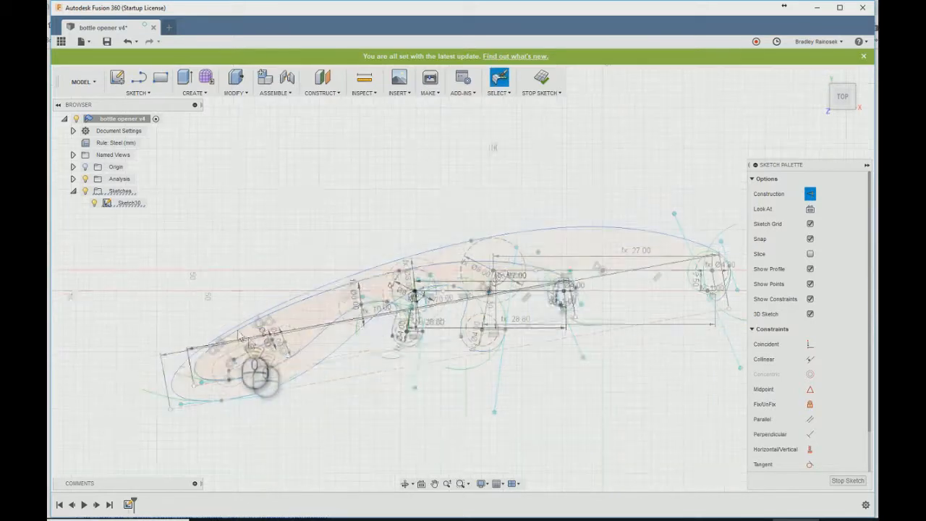
pyautogui.scroll(8, 385, 334)
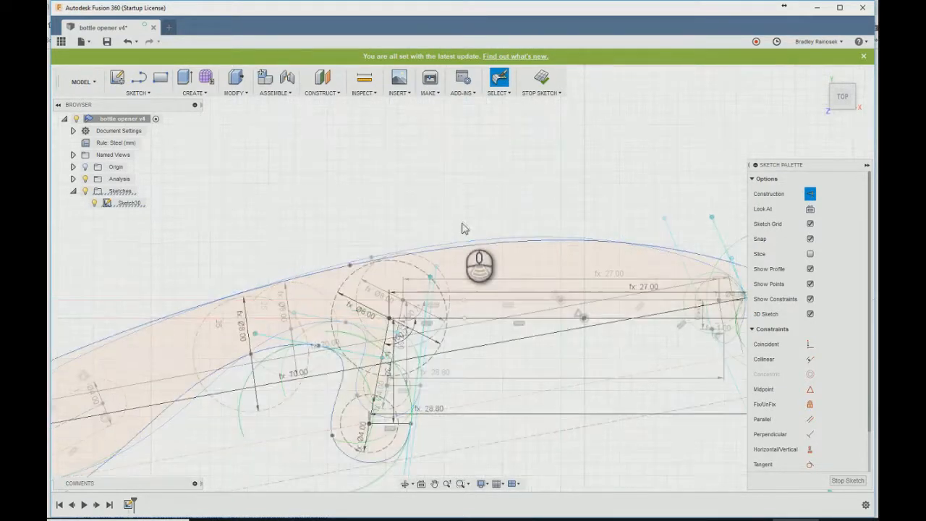
pyautogui.click(597, 328)
pyautogui.scroll(-5, 597, 328)
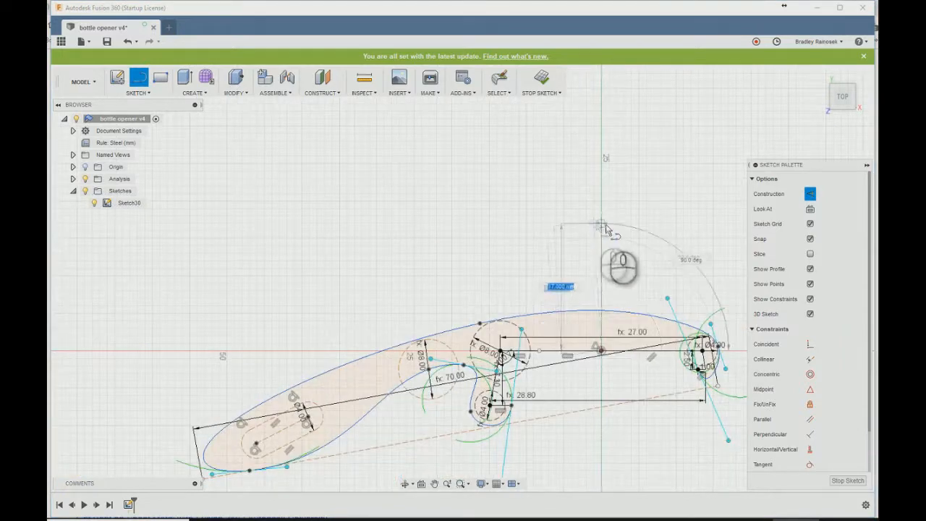
pyautogui.press('Escape')
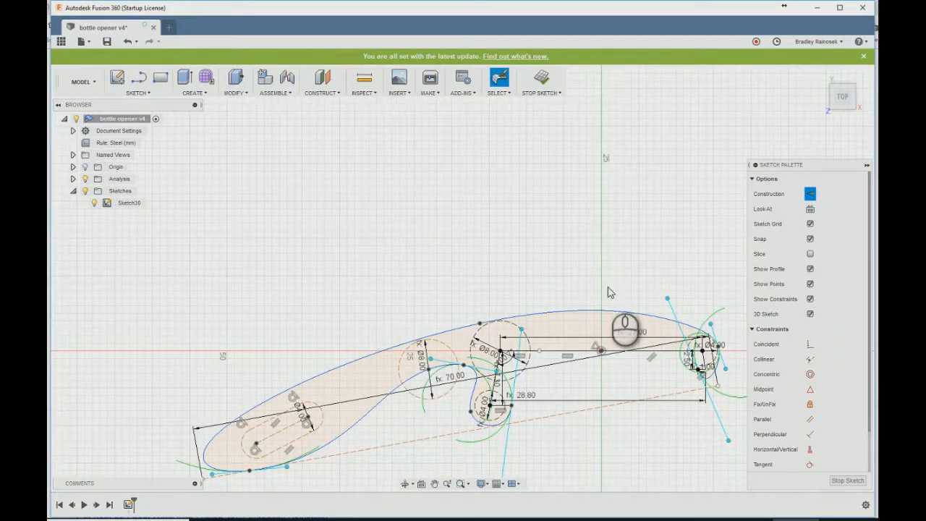
# - Draw a regular vertical line from the origin upward past the profile's upper outline
pyautogui.press('l')
pyautogui.click(600, 350)
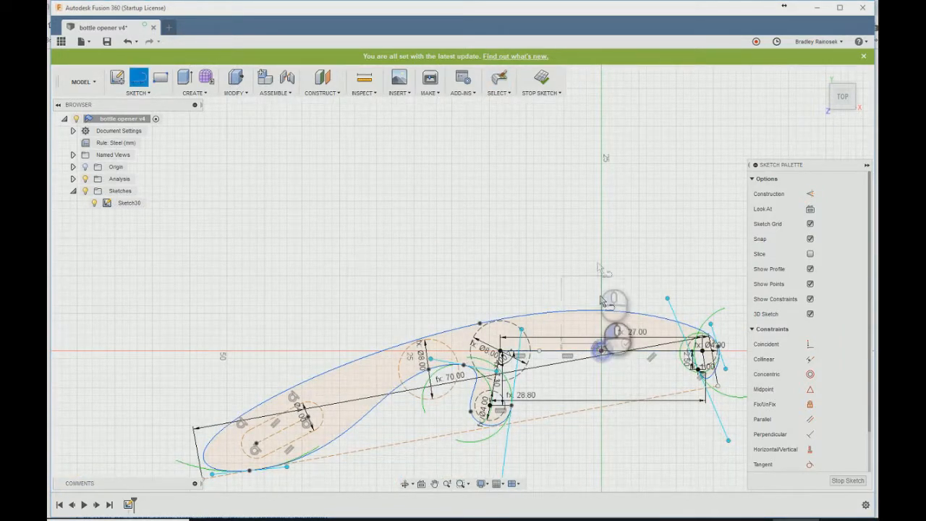
pyautogui.click(601, 252)
pyautogui.click(624, 256)
# - Draw a diagonal line from the vertical line's crossing with the upper outline down to the lower curve near the handle-side guide circle's centre
pyautogui.scroll(1, 433, 350)
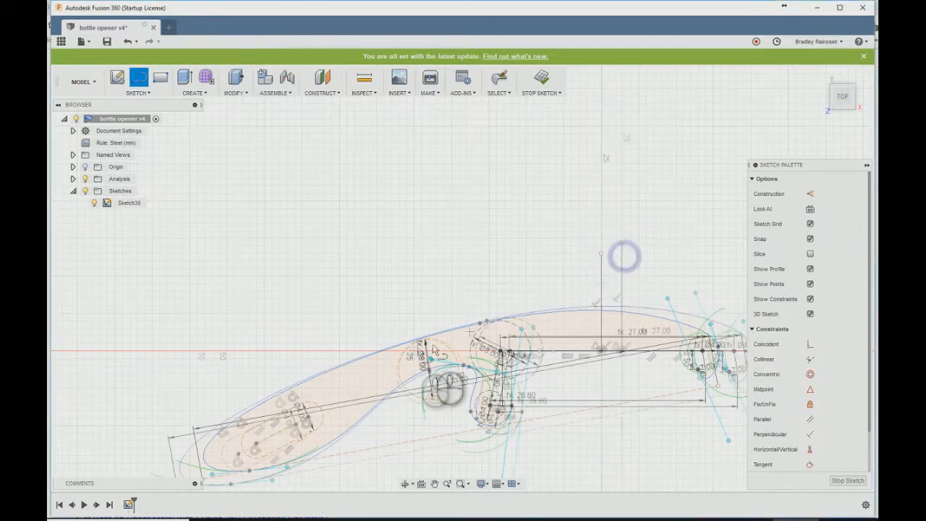
pyautogui.scroll(2, 433, 350)
pyautogui.moveTo(695, 291)
pyautogui.mouseDown()
pyautogui.moveTo(420, 358)
pyautogui.moveTo(423, 385)
pyautogui.moveTo(437, 390)
pyautogui.mouseUp()
pyautogui.scroll(2, 435, 383)
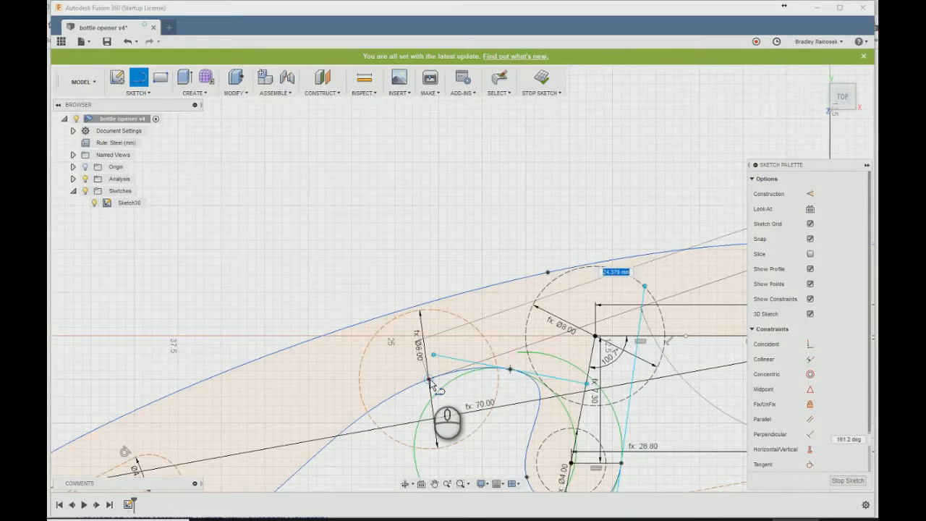
pyautogui.moveTo(432, 382); pyautogui.dragTo(432, 380)
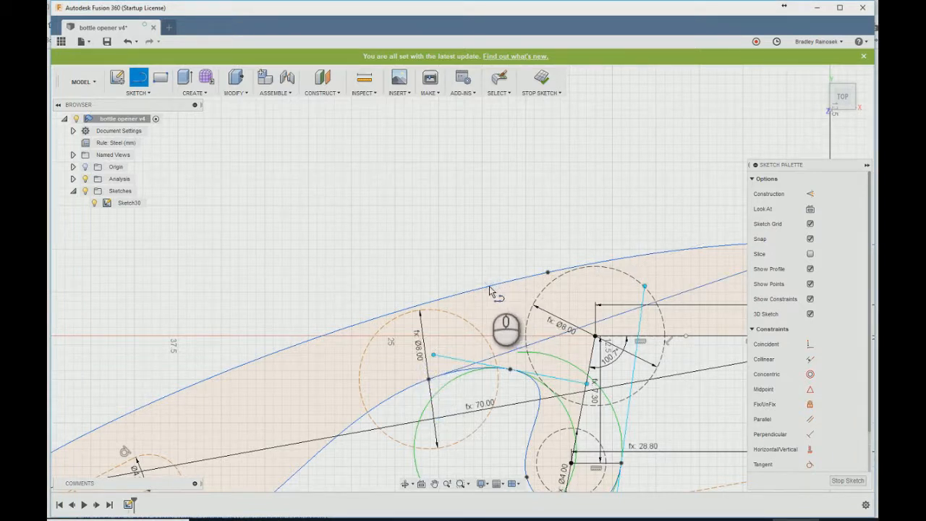
# - Draw two parallel lines across the body, from the handle-side guide circle's centre and from the notch's inner curve, up to the upper outline
pyautogui.click(428, 378)
pyautogui.click(445, 298)
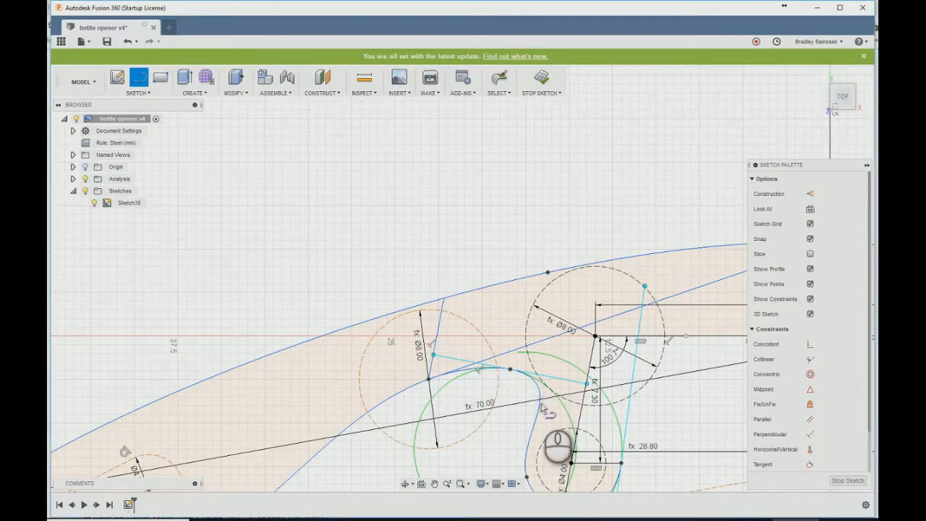
pyautogui.click(541, 403)
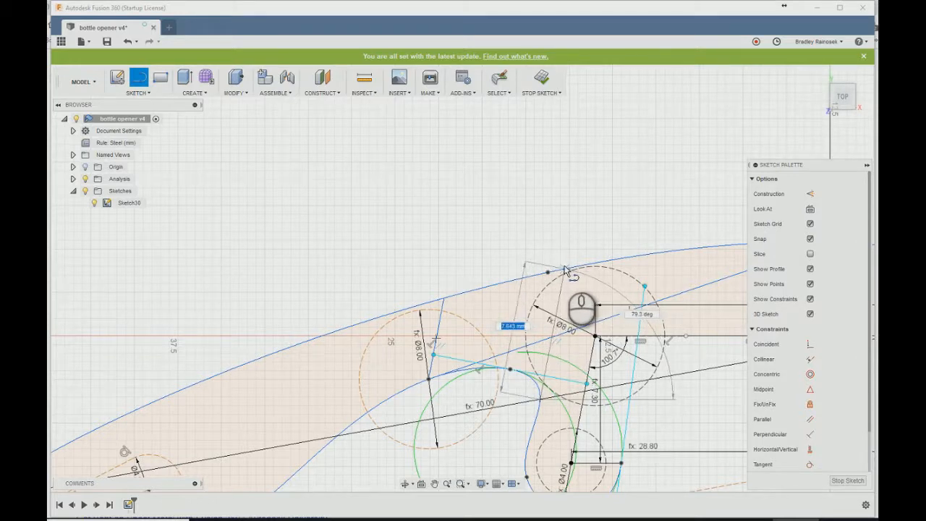
pyautogui.click(565, 269)
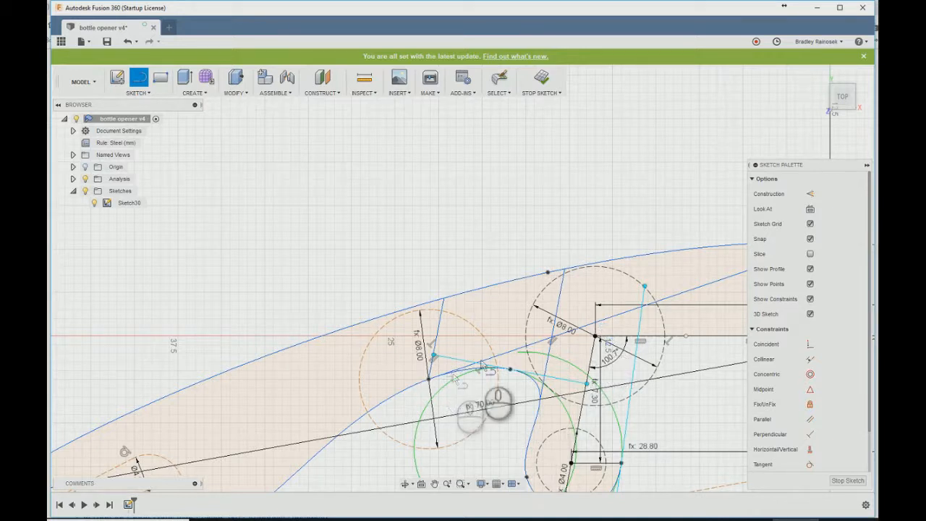
pyautogui.press('Escape')
# - Move the diagonal line's lower end off the guide circle's centre, along the notch curve toward the left tooth
pyautogui.click(508, 354)
pyautogui.click(429, 379)
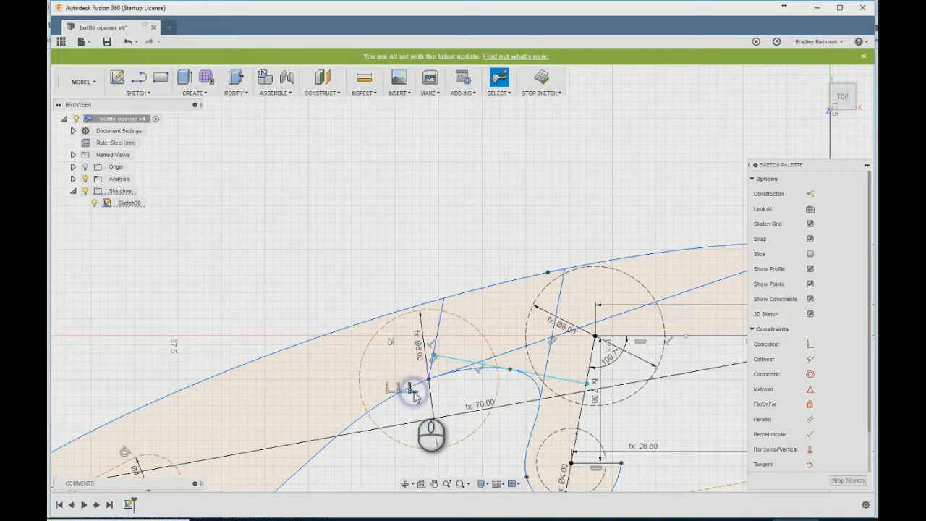
pyautogui.click(456, 371)
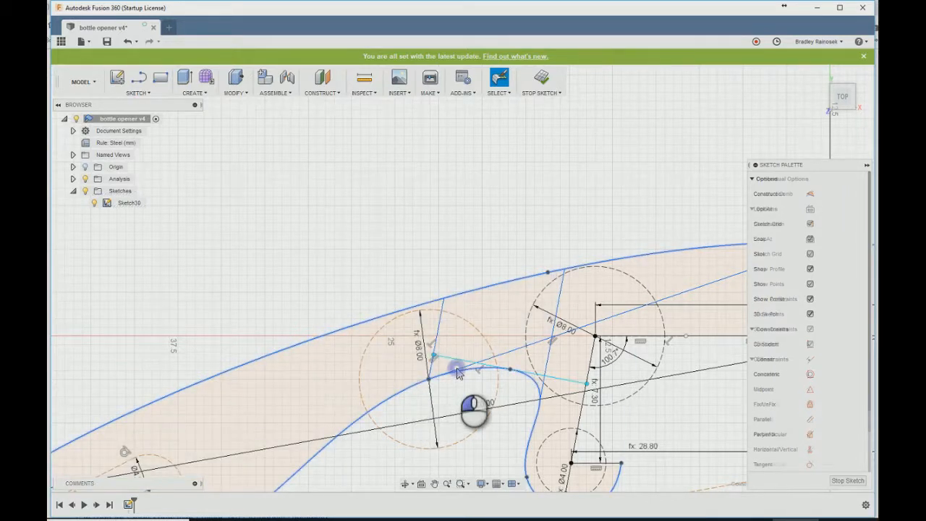
pyautogui.click(433, 382)
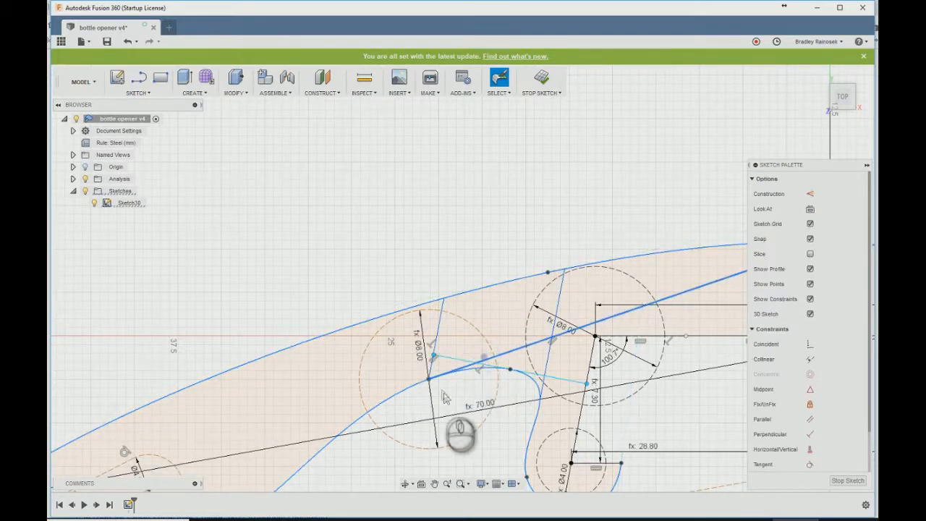
pyautogui.moveTo(432, 384)
pyautogui.mouseDown()
pyautogui.moveTo(452, 387)
pyautogui.moveTo(418, 382)
pyautogui.mouseUp()
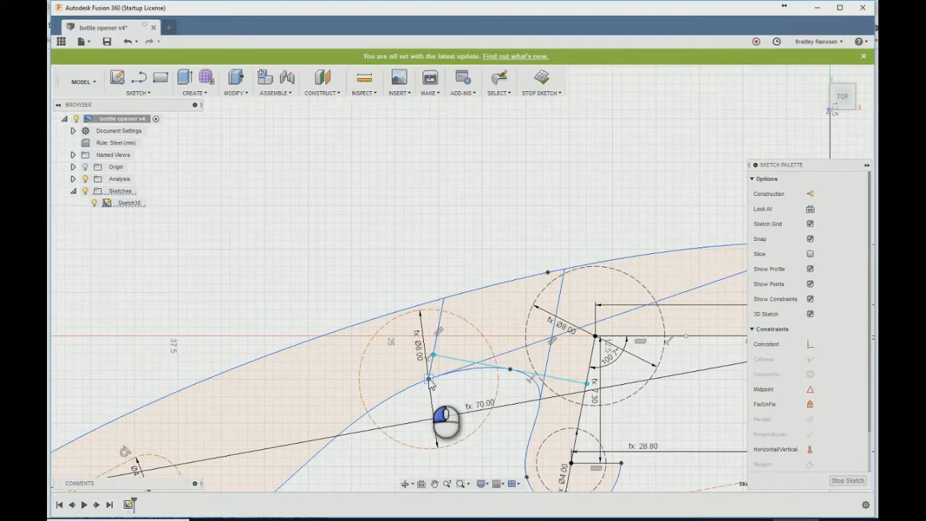
pyautogui.moveTo(431, 382); pyautogui.dragTo(489, 374)
# - Finish the profile sketch and make the Sketches folder visible
pyautogui.scroll(3, 485, 371)
pyautogui.scroll(-5, 443, 381)
pyautogui.click(541, 77)
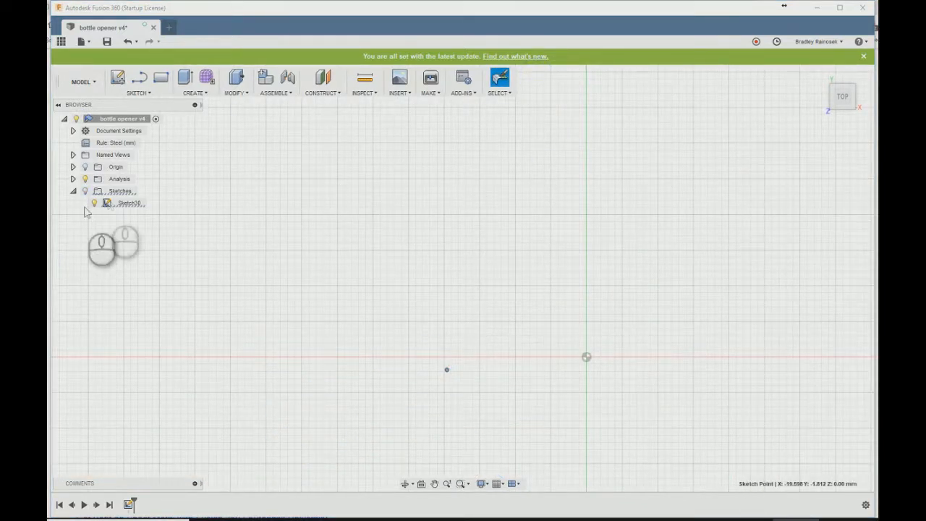
pyautogui.click(85, 190)
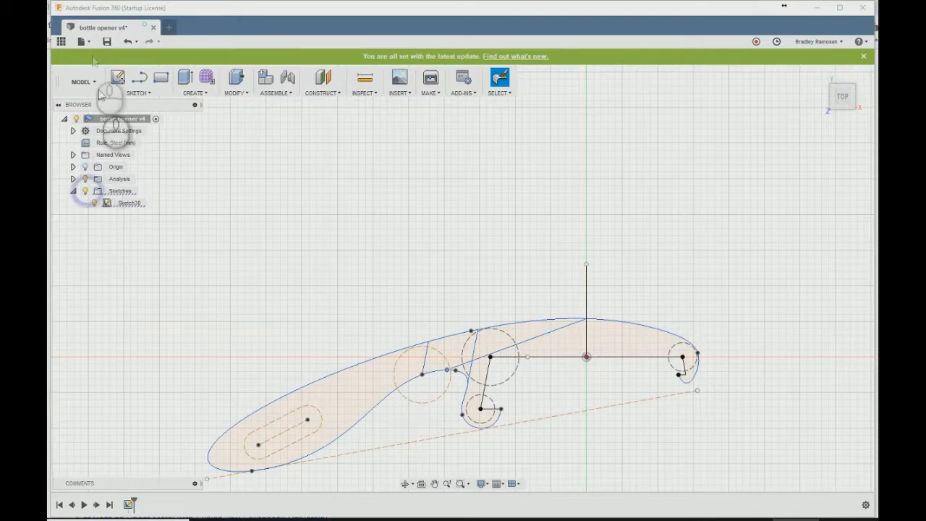
# - Save the bottle opener design as a new version
pyautogui.click(106, 41)
pyautogui.click(455, 271)
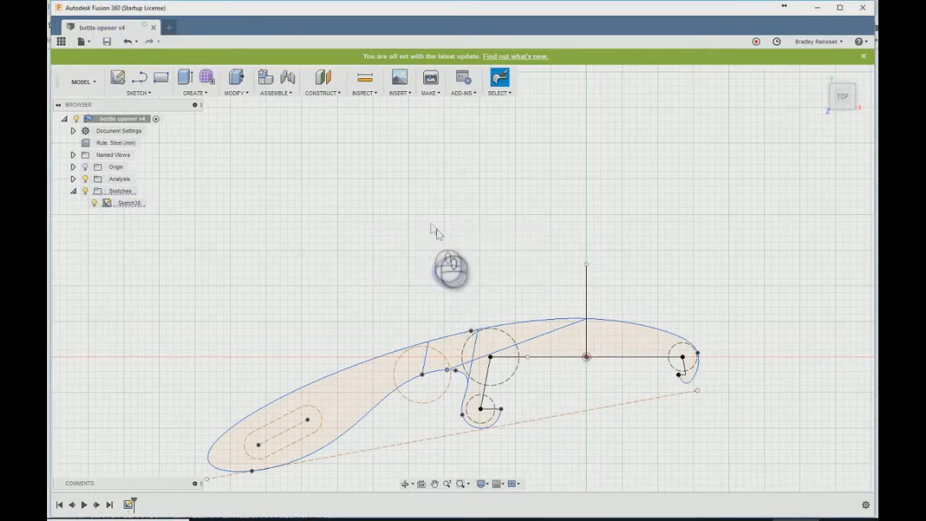
pyautogui.scroll(-2, 435, 231)
pyautogui.scroll(4, 495, 373)
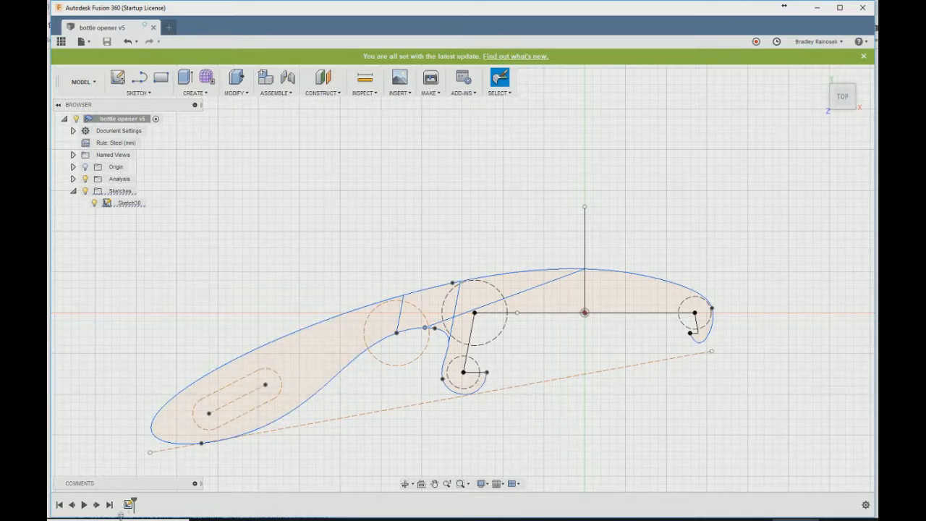
# - Reopen the profile sketch, raise the handle's end spline point slightly and fix it in place
pyautogui.doubleClick(128, 504)
pyautogui.moveTo(712, 351)
pyautogui.mouseDown()
pyautogui.moveTo(723, 334)
pyautogui.moveTo(717, 345)
pyautogui.mouseUp()
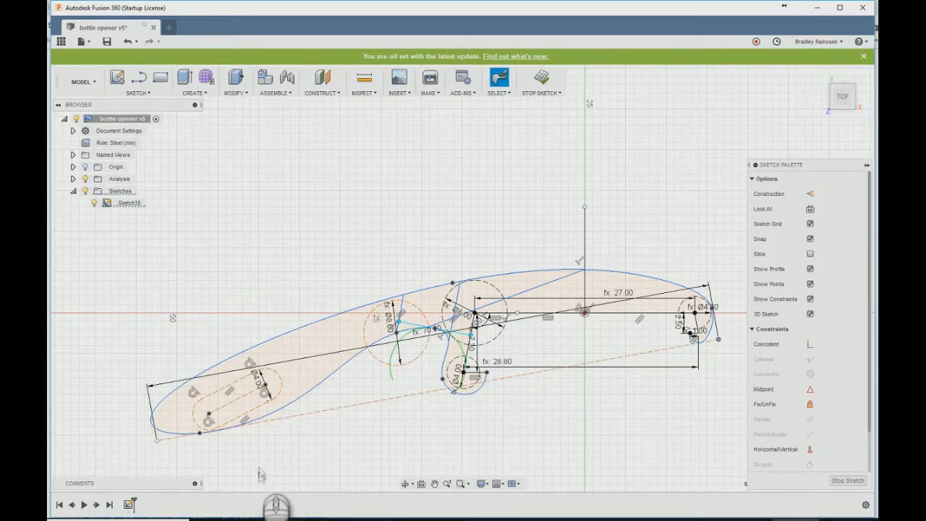
pyautogui.moveTo(202, 437)
pyautogui.mouseDown()
pyautogui.moveTo(204, 446)
pyautogui.moveTo(196, 432)
pyautogui.mouseUp()
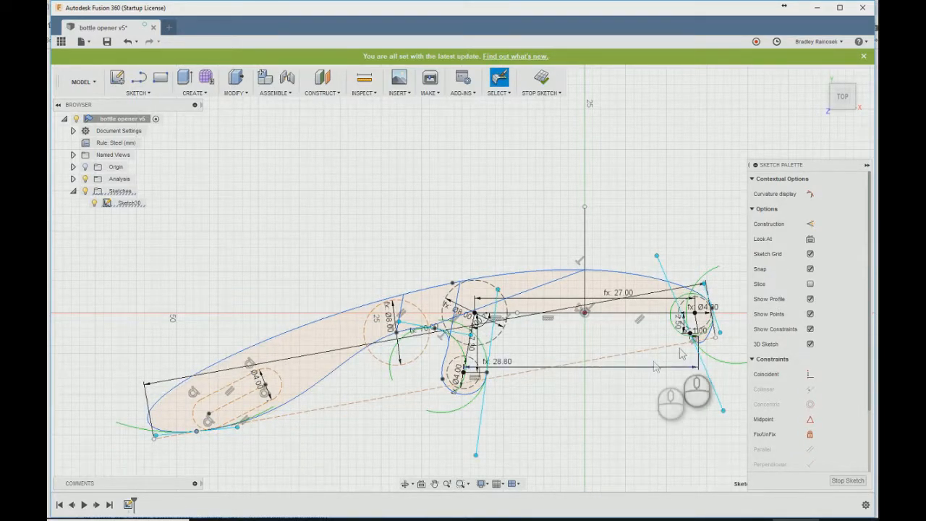
pyautogui.rightClick(716, 340)
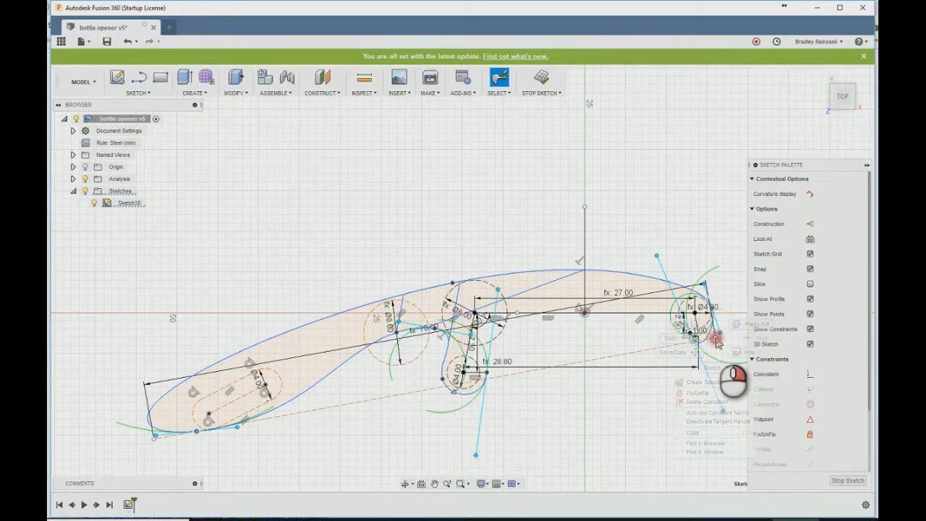
pyautogui.click(691, 393)
# - Delete the existing overall length construction line that runs beneath the profile
pyautogui.moveTo(155, 442); pyautogui.dragTo(162, 448)
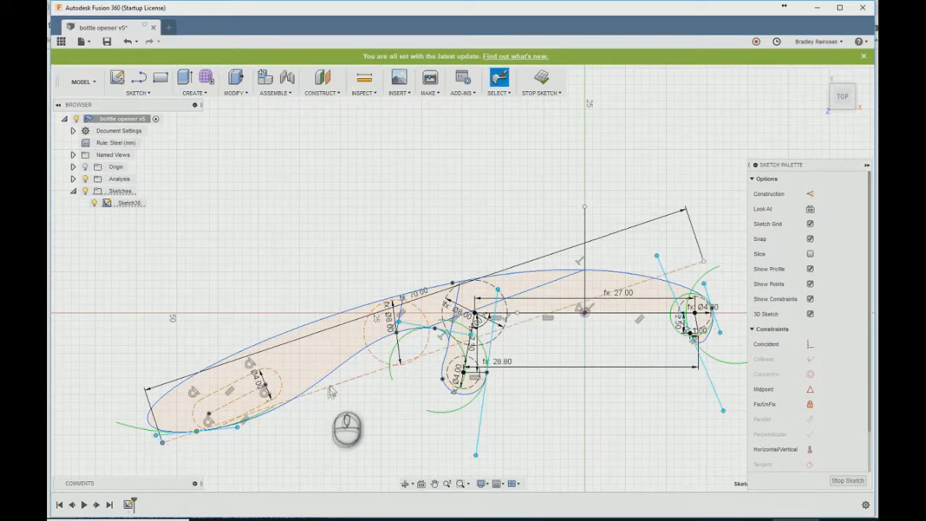
pyautogui.click(340, 383)
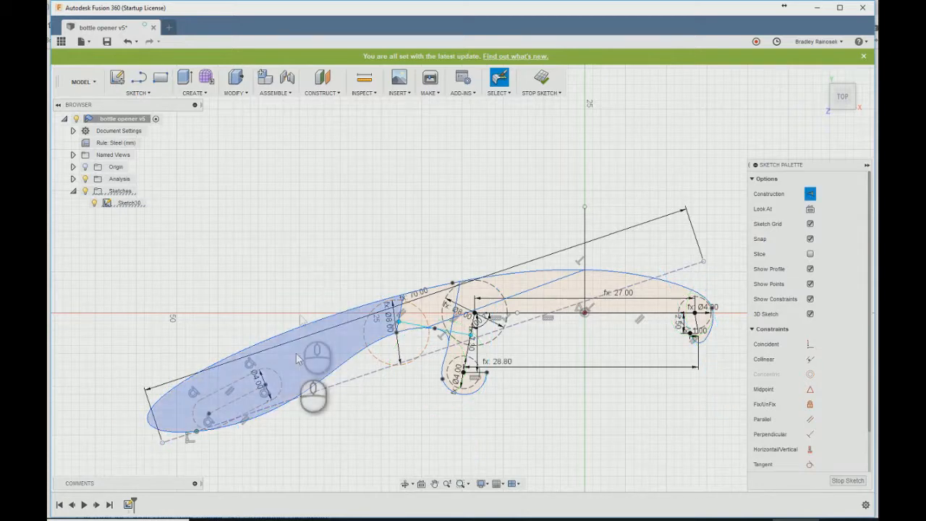
pyautogui.press('Delete')
# - Draw a 70 mm line from just outside the right tooth's tip, running beneath the left tooth to below the handle's end
pyautogui.scroll(3, 698, 363)
pyautogui.press('l')
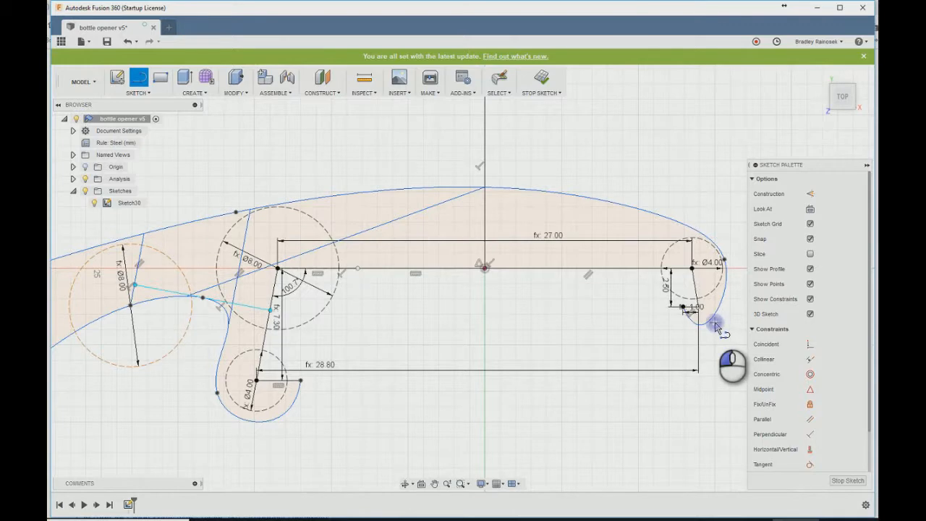
pyautogui.click(714, 323)
pyautogui.scroll(-4, 730, 314)
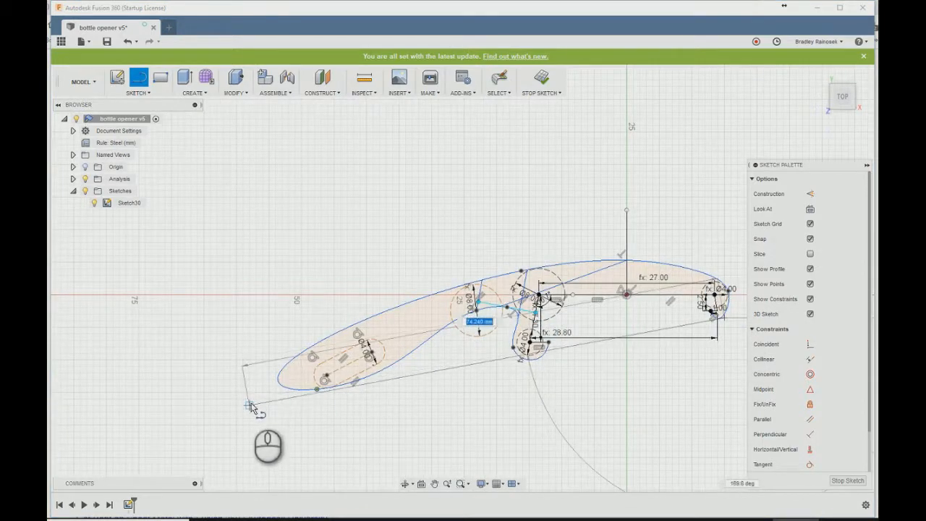
pyautogui.click(249, 426)
pyautogui.press('Escape')
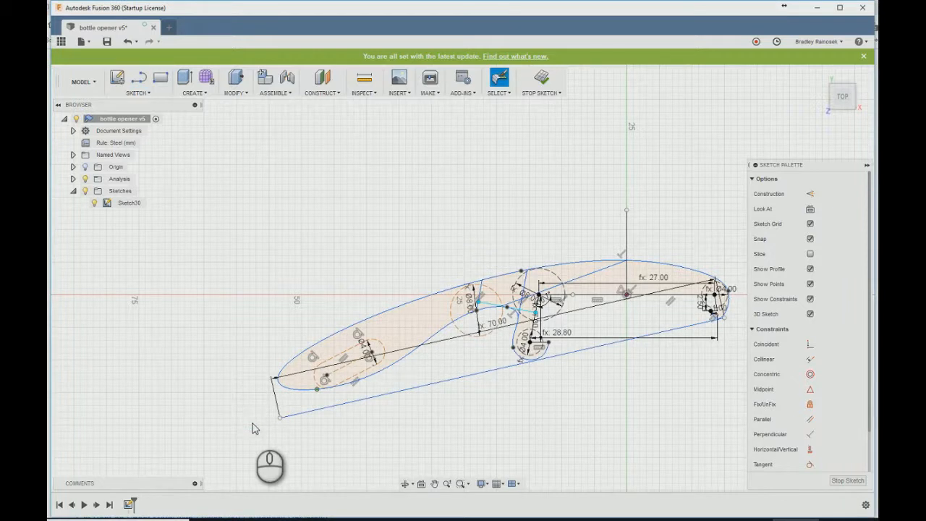
# - Convert the new overall length line to construction geometry and fix it in place
pyautogui.click(285, 416)
pyautogui.press('x')
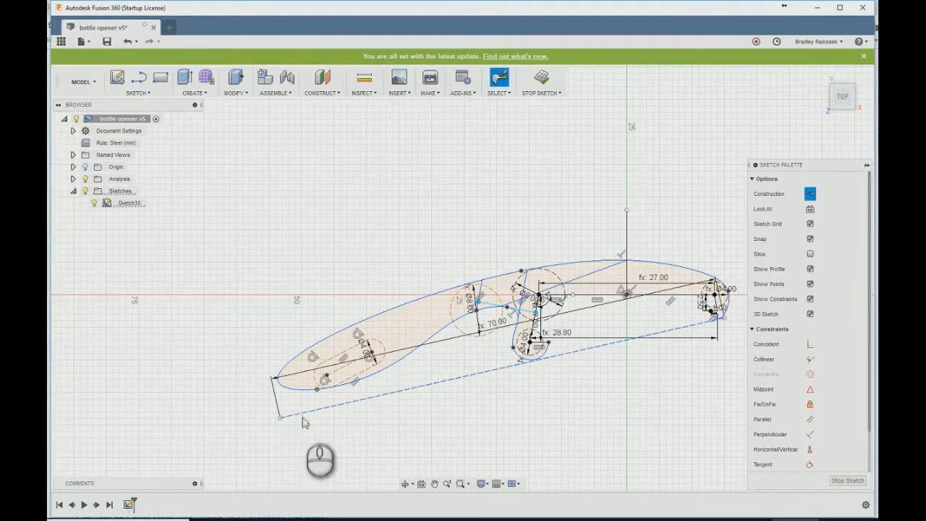
pyautogui.rightClick(301, 418)
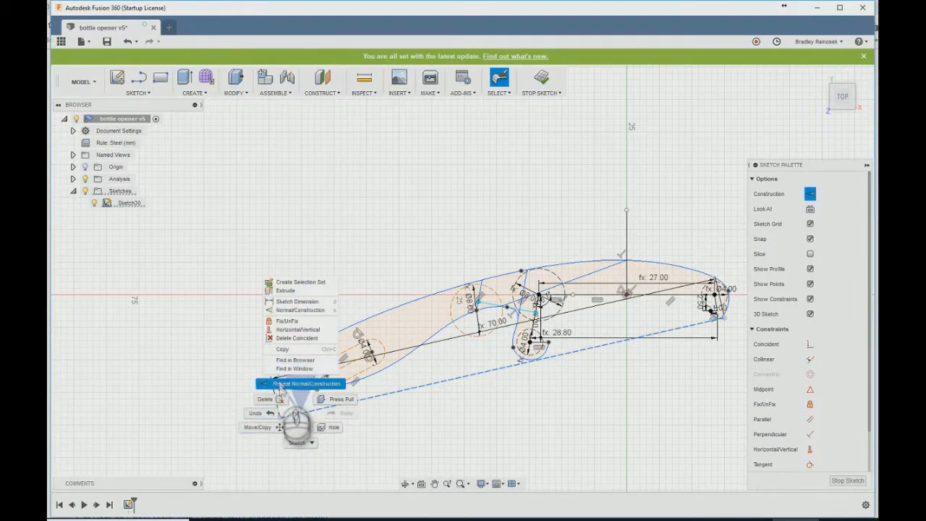
pyautogui.click(284, 319)
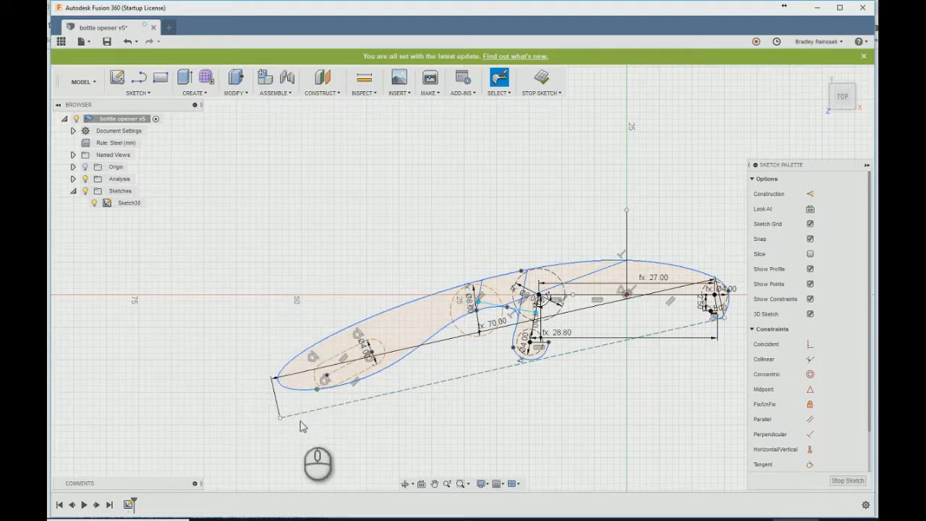
# - Pull the spline point on the handle's underside down onto the overall length line and shift the slot toward the handle's end
pyautogui.scroll(-3, 316, 405)
pyautogui.click(319, 372)
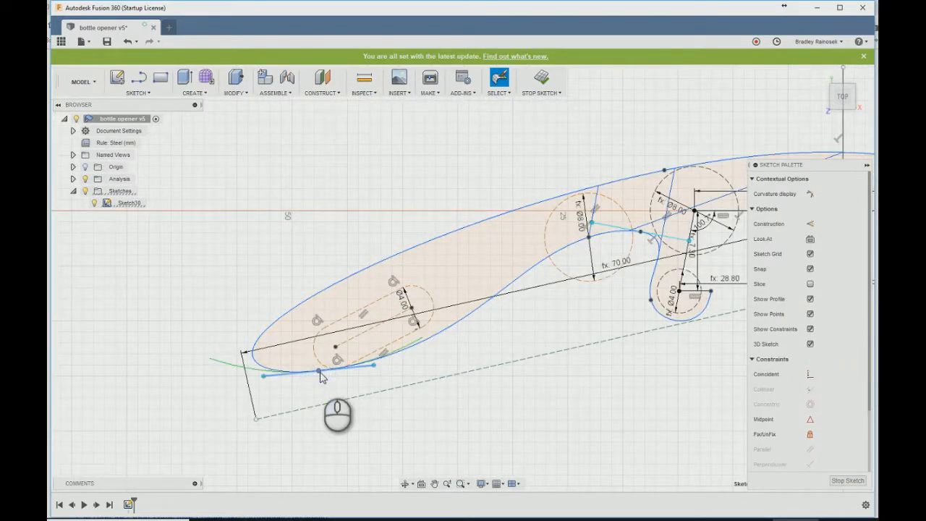
pyautogui.click(319, 373)
pyautogui.click(316, 375)
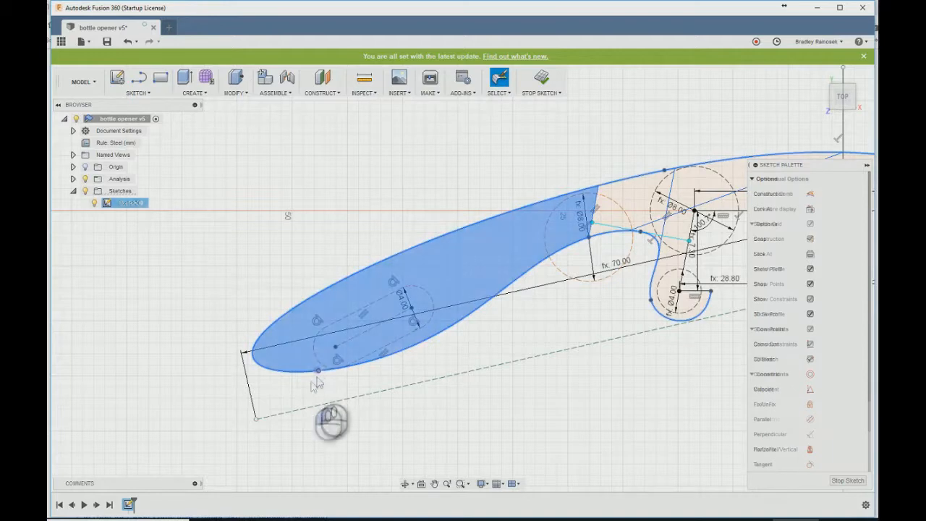
pyautogui.rightClick(319, 373)
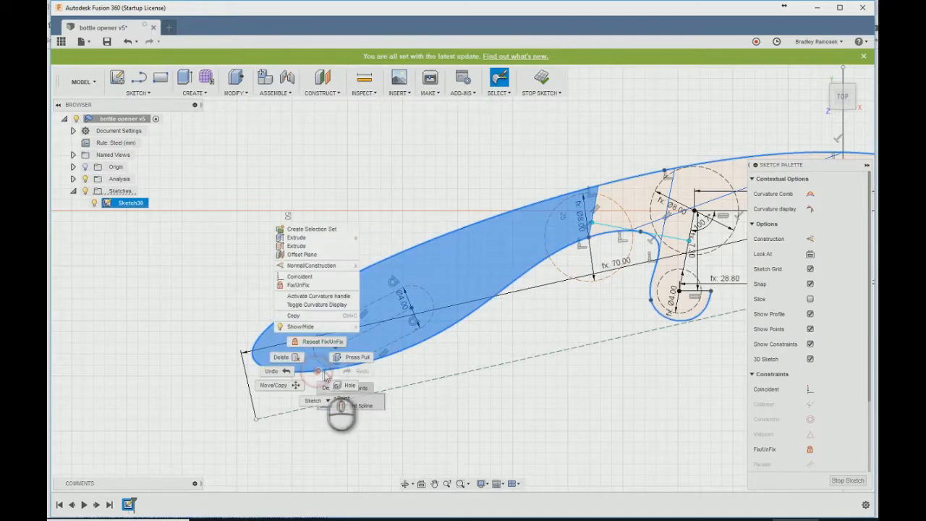
pyautogui.click(320, 368)
pyautogui.click(291, 391)
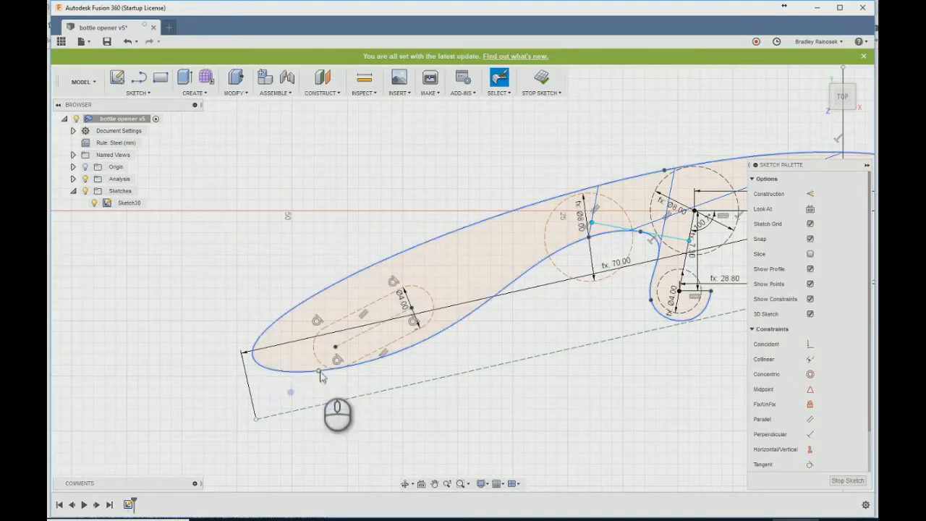
pyautogui.rightClick(319, 373)
pyautogui.click(292, 426)
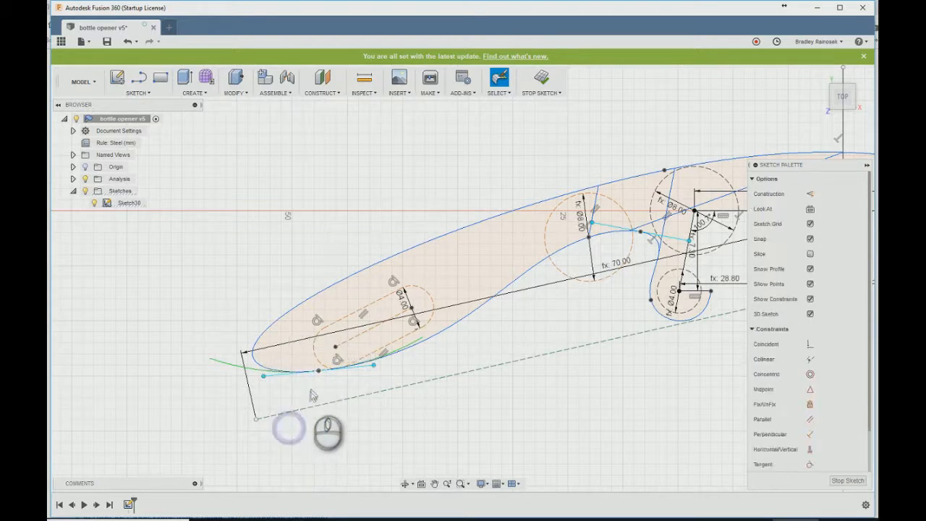
pyautogui.moveTo(318, 371); pyautogui.dragTo(319, 408)
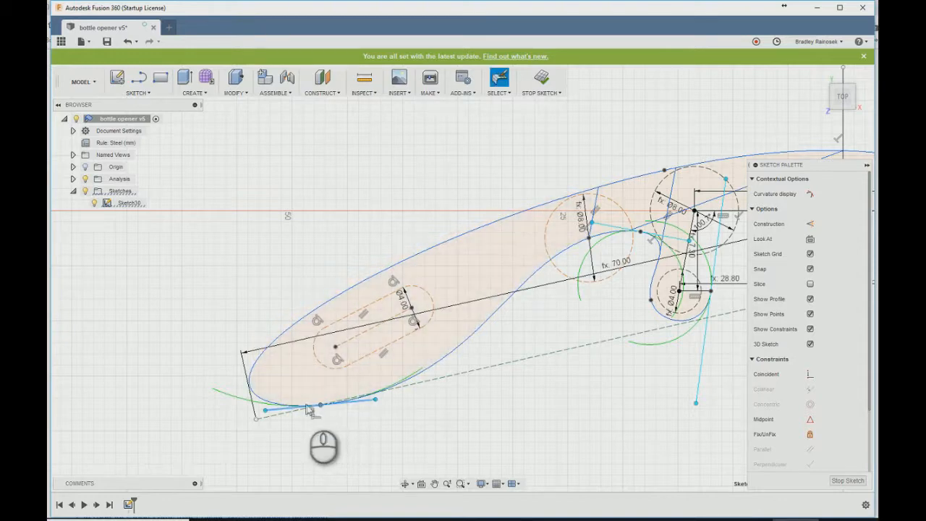
pyautogui.scroll(-2, 310, 410)
pyautogui.moveTo(337, 363); pyautogui.dragTo(324, 374)
pyautogui.scroll(-2, 253, 411)
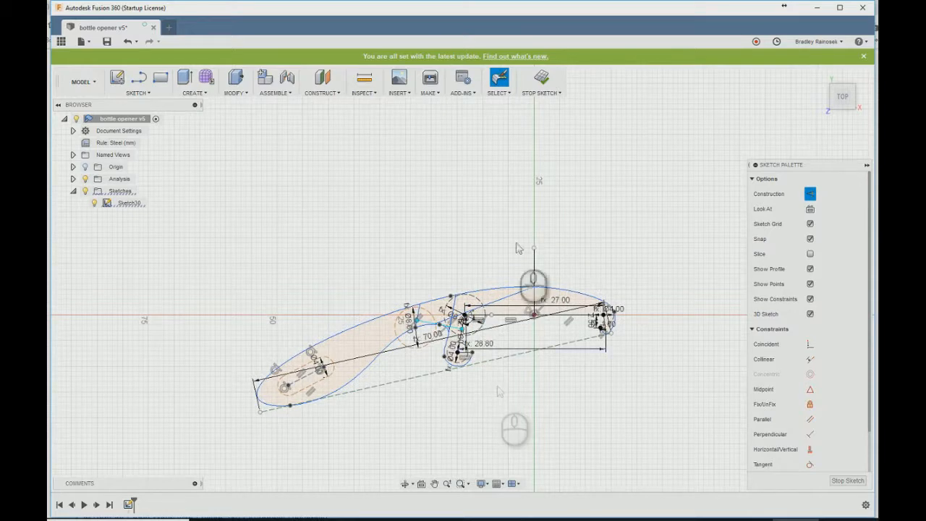
# - Finish the profile sketch and save the design as a new version with the default description
pyautogui.click(541, 79)
pyautogui.click(106, 41)
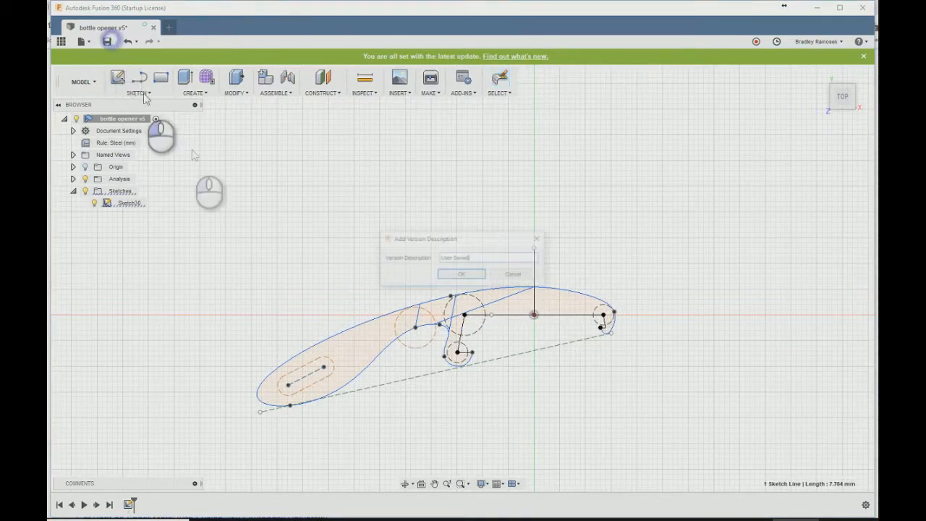
pyautogui.click(449, 274)
# - Extrude the handle regions up to the dividing line above the left tooth by the width parameter as a new body
pyautogui.scroll(3, 467, 307)
pyautogui.press('e')
pyautogui.click(283, 400)
pyautogui.click(443, 366)
pyautogui.click(457, 403)
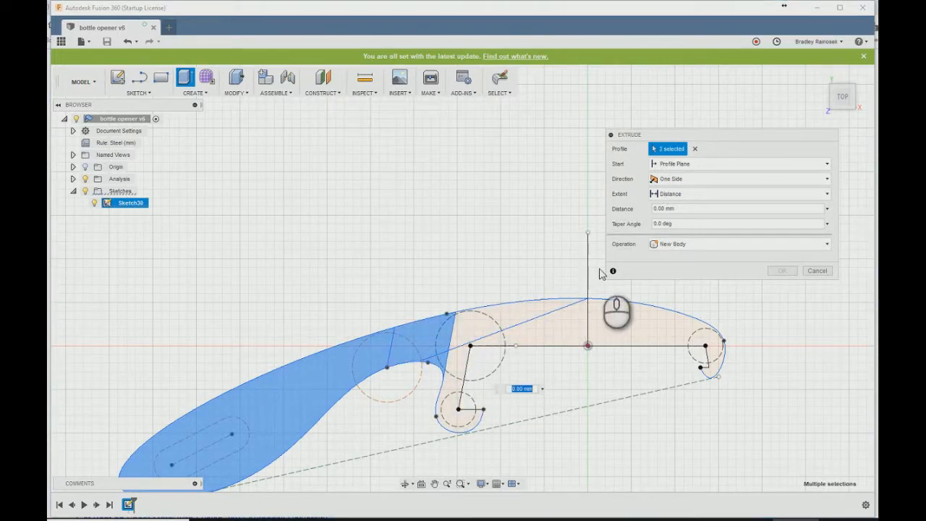
pyautogui.write('width')
pyautogui.press('Return')
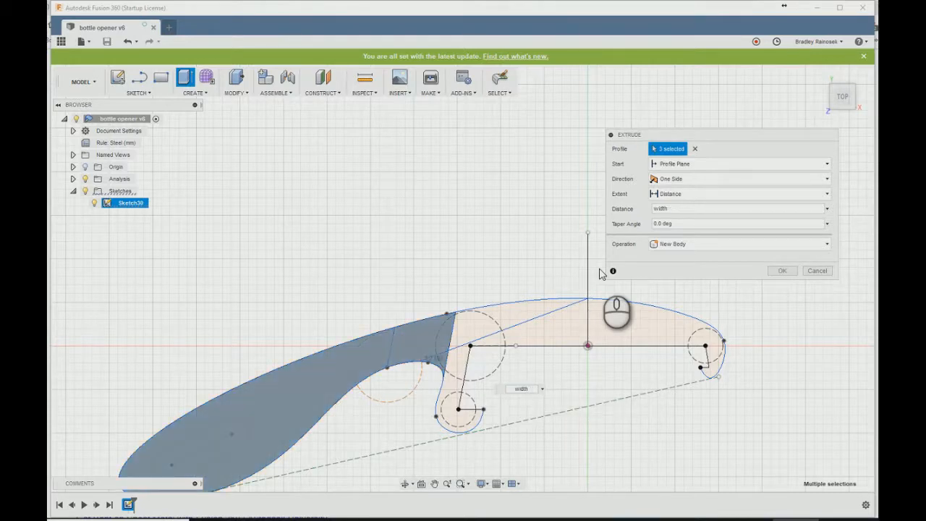
# - Create a sketch on the front plane and intersect the profile's horizontal base line between the two teeth into it
pyautogui.keyDown('shift'); pyautogui.moveTo(573, 302); pyautogui.dragTo(556, 262, button='middle'); pyautogui.keyUp('shift')
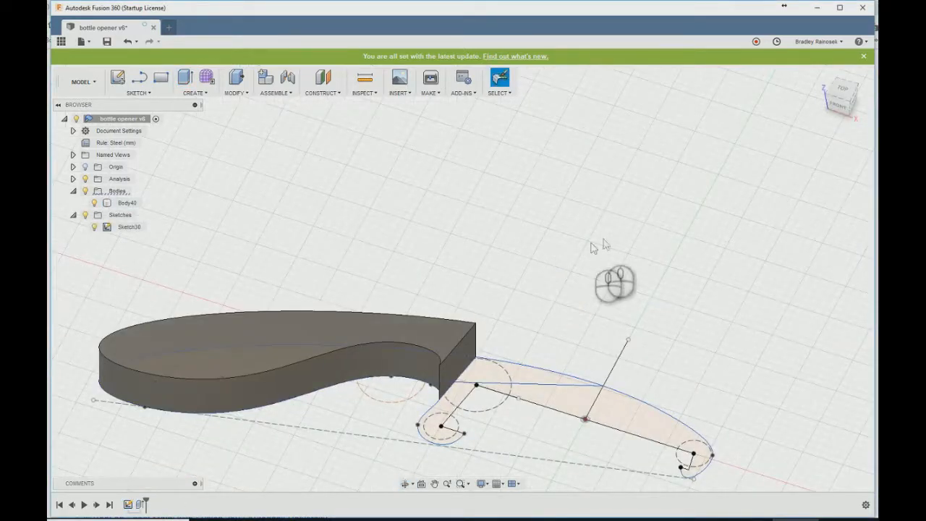
pyautogui.click(122, 76)
pyautogui.click(606, 409)
pyautogui.write('son')
pyautogui.press('BackSpace')
pyautogui.press('BackSpace')
pyautogui.write('inters')
pyautogui.press('Return')
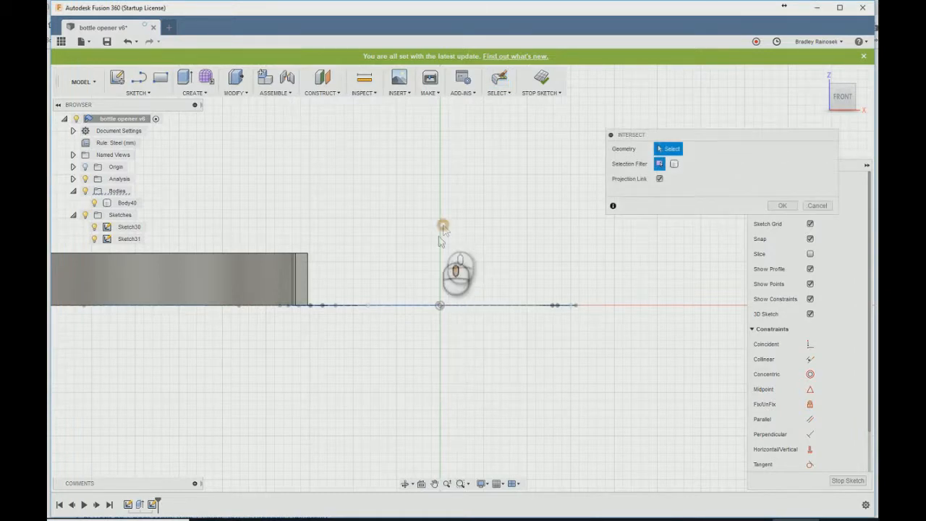
pyautogui.keyDown('shift'); pyautogui.moveTo(443, 225); pyautogui.dragTo(428, 269, button='middle'); pyautogui.keyUp('shift')
pyautogui.click(408, 301)
pyautogui.click(782, 205)
# - Draw a circle centred on the origin through the base line's end near the left tooth, and finish the sketch
pyautogui.press('c')
pyautogui.click(442, 304)
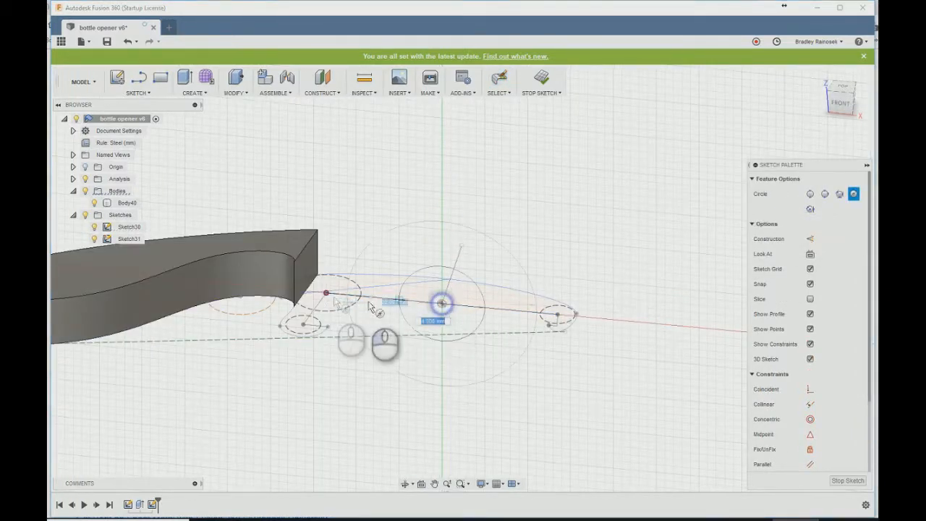
pyautogui.click(327, 293)
pyautogui.press('Escape')
pyautogui.click(542, 77)
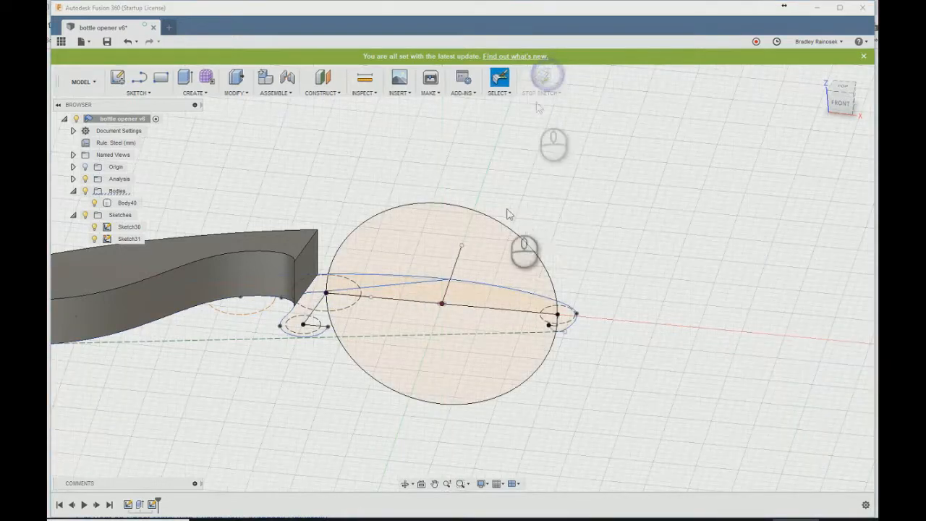
# - Sweep the right tooth's region along the circle with distances 0 and 0.103 and parallel orientation as a new body
pyautogui.write('sswe')
pyautogui.click(554, 287)
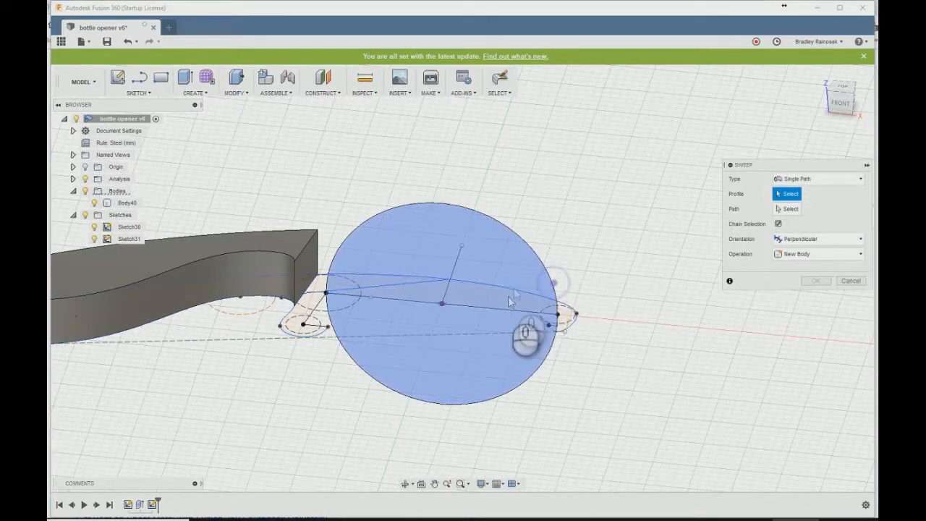
pyautogui.click(563, 316)
pyautogui.click(784, 209)
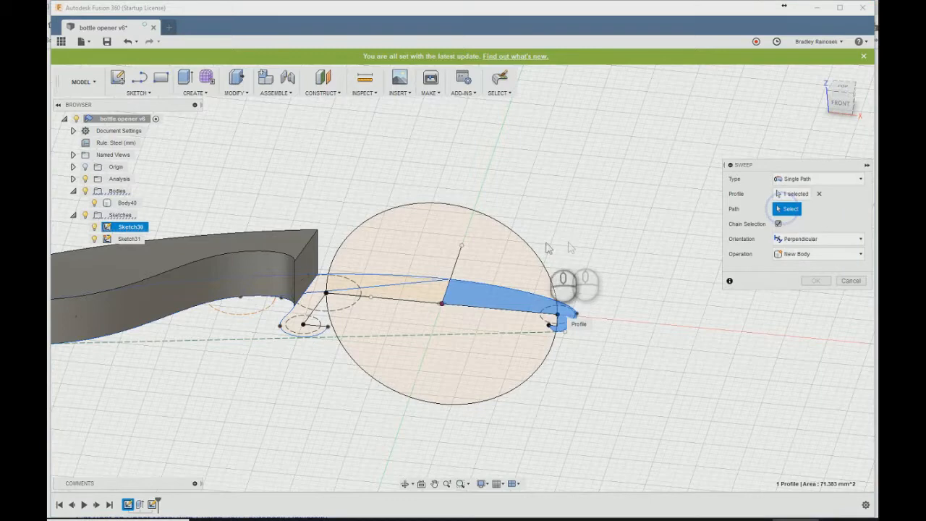
pyautogui.click(543, 260)
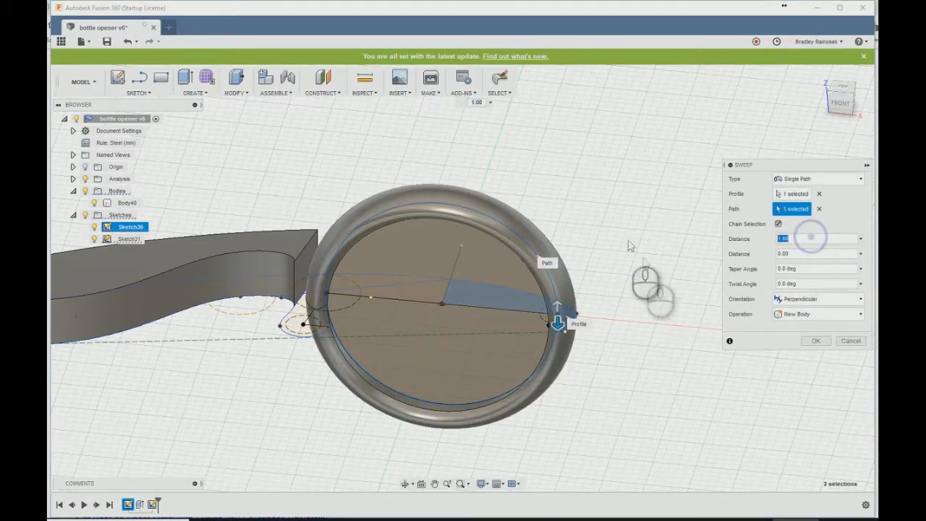
pyautogui.write('0')
pyautogui.moveTo(557, 307); pyautogui.dragTo(539, 259)
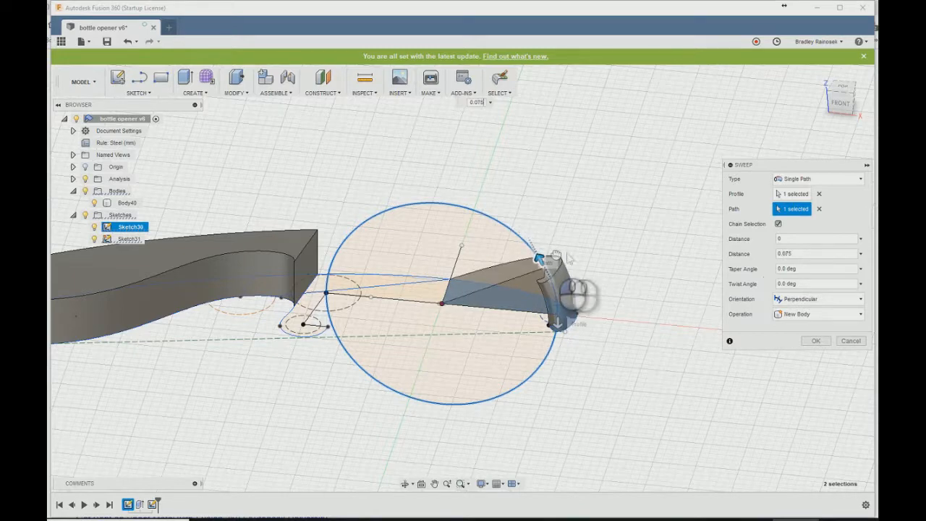
pyautogui.click(814, 299)
pyautogui.click(795, 327)
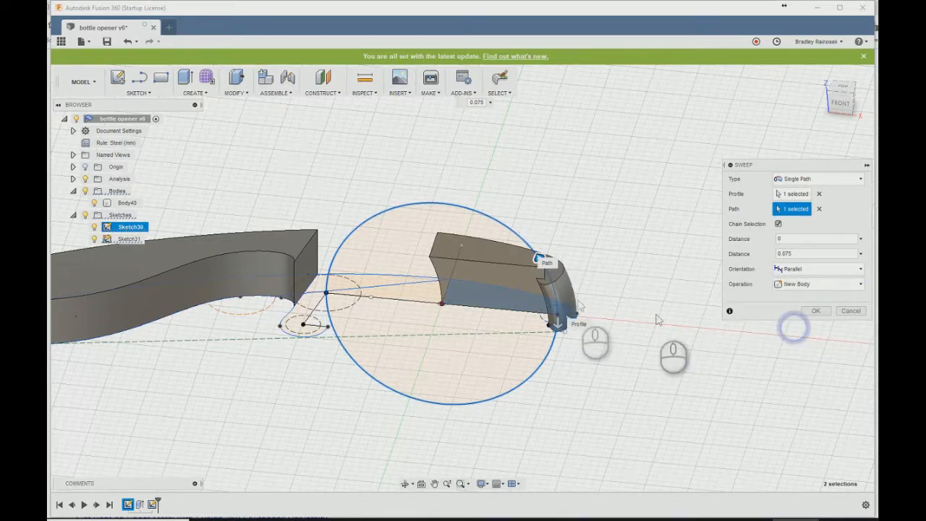
pyautogui.click(841, 105)
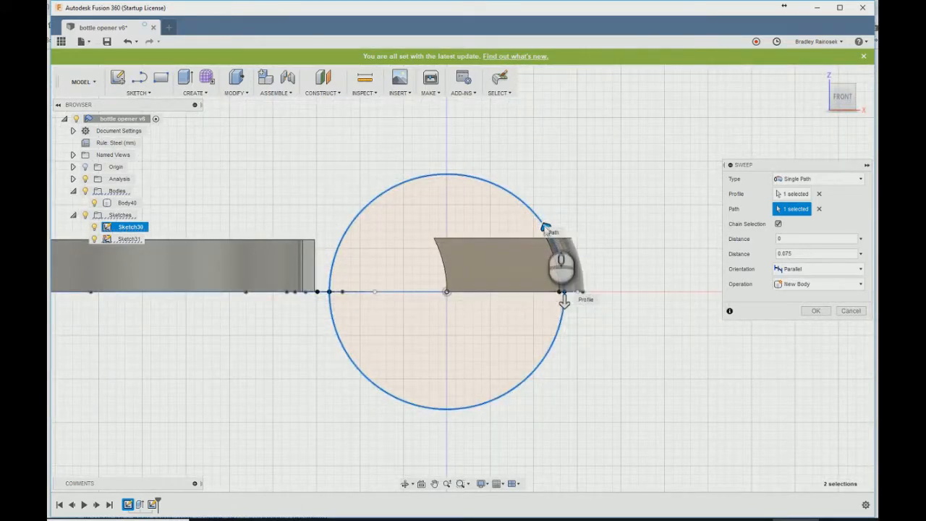
pyautogui.click(815, 310)
# - Start a second sweep of the four regions spanning the left tooth, neck and middle of the head along the circle
pyautogui.keyDown('shift'); pyautogui.moveTo(397, 242); pyautogui.dragTo(369, 306, button='middle'); pyautogui.keyUp('shift')
pyautogui.write('ss')
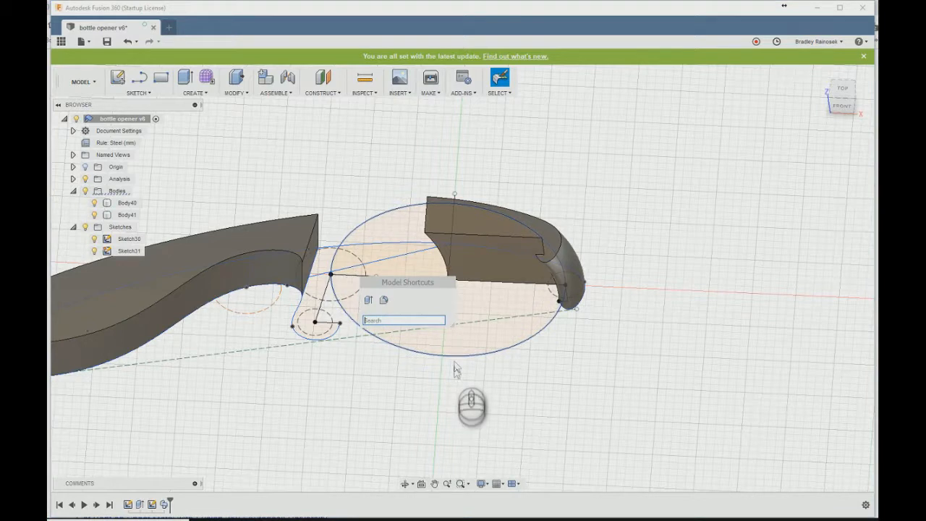
pyautogui.write('weep')
pyautogui.click(373, 341)
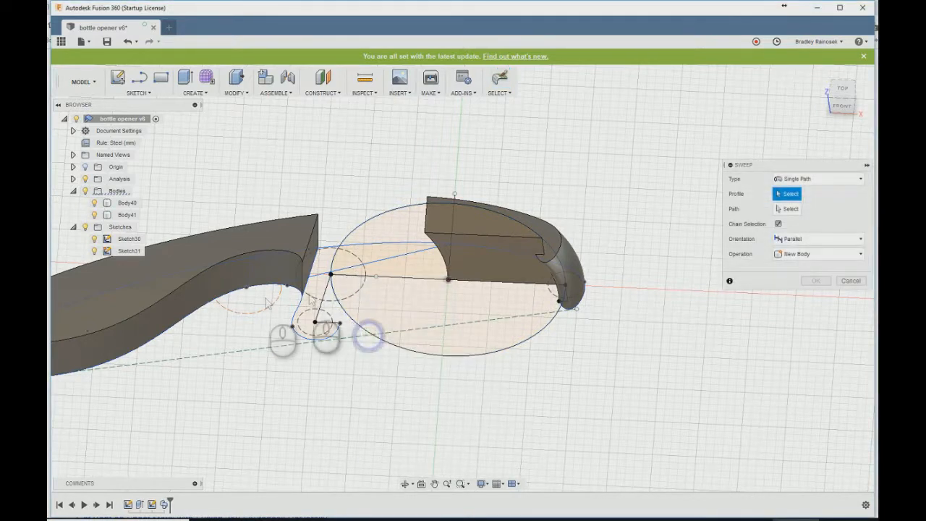
pyautogui.click(309, 292)
pyautogui.click(316, 265)
pyautogui.click(337, 333)
pyautogui.click(301, 283)
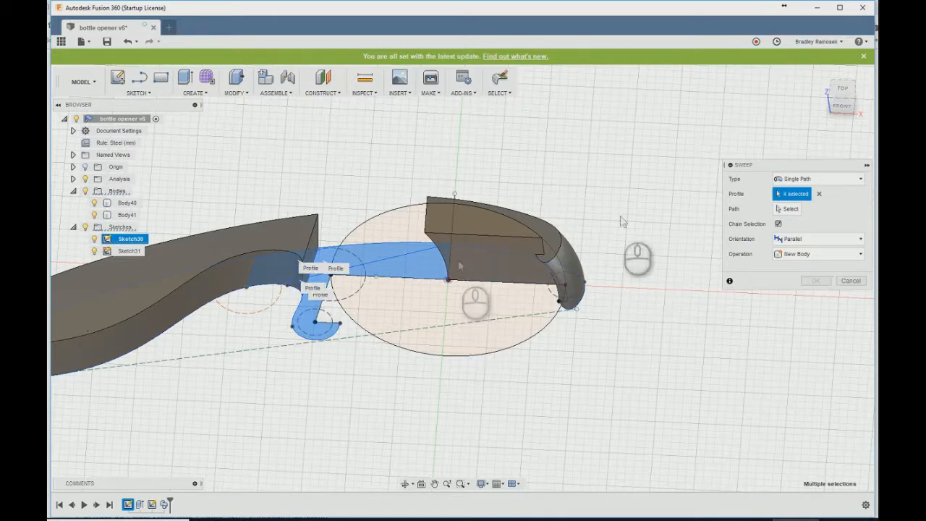
pyautogui.click(787, 209)
pyautogui.click(374, 220)
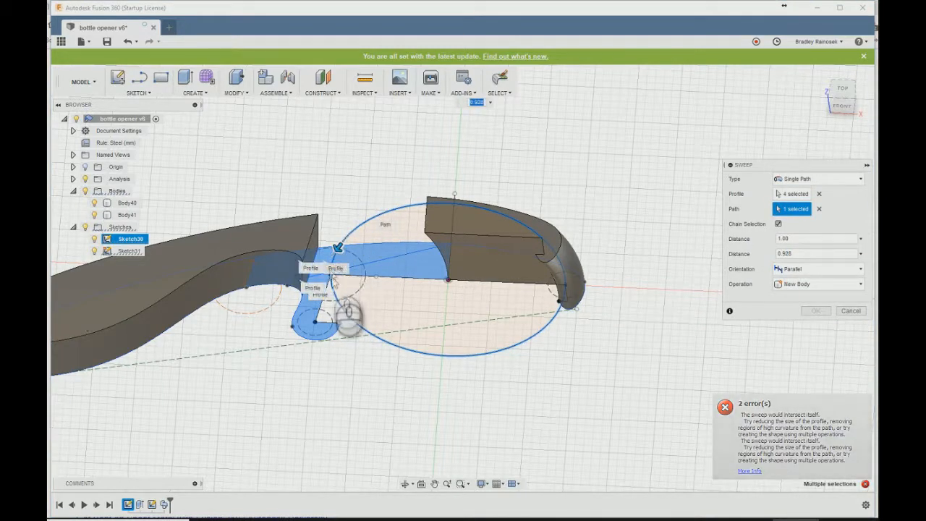
# - Set the second sweep's two distances to 0.101 and 0
pyautogui.scroll(5, 339, 249)
pyautogui.moveTo(348, 311); pyautogui.dragTo(417, 197)
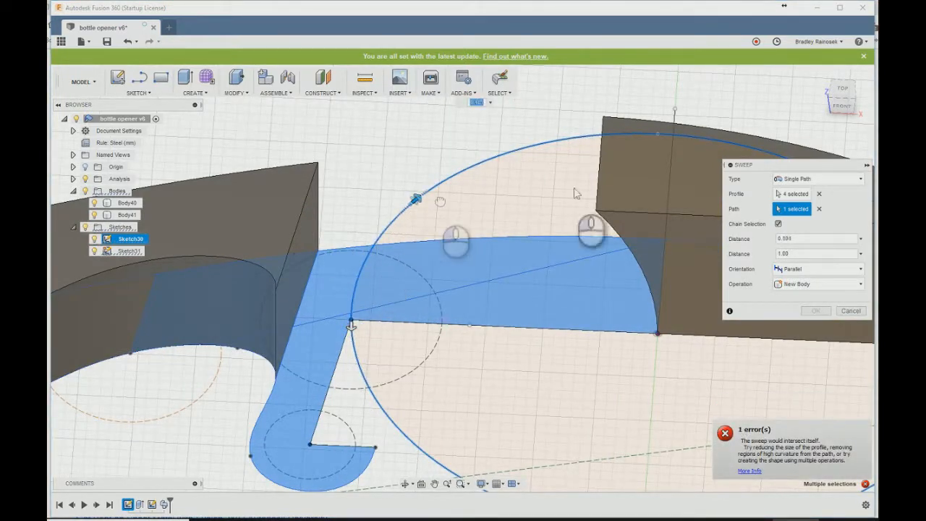
pyautogui.click(821, 240)
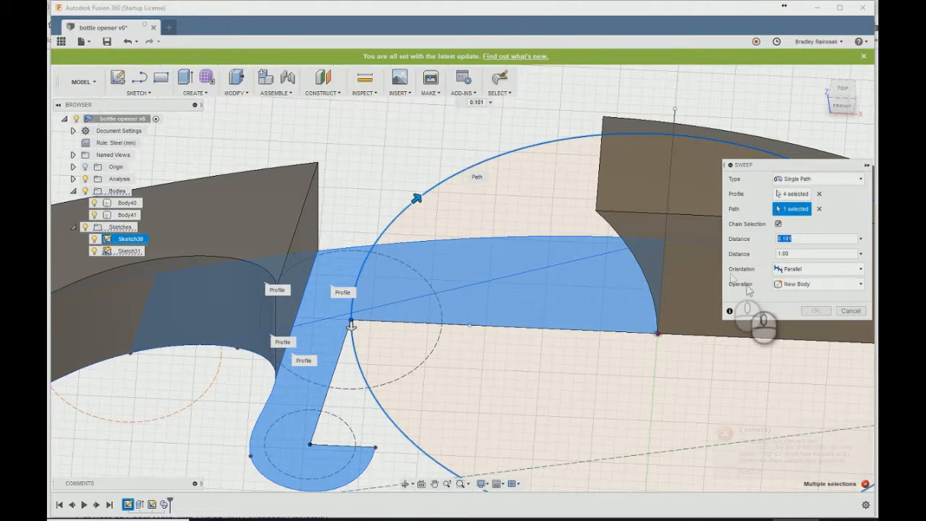
pyautogui.click(810, 255)
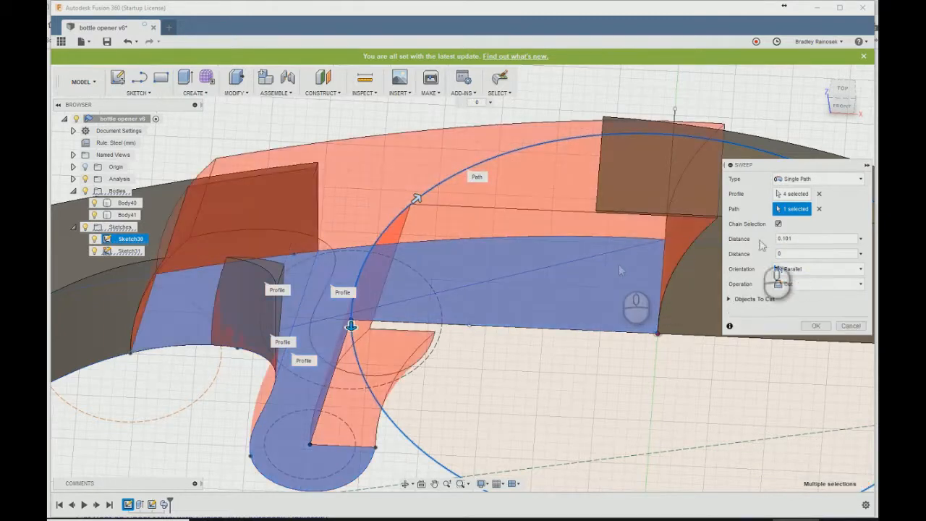
# - Set the sweep's operation to Join, inspect how it meets the handle and the right tooth, and complete it
pyautogui.scroll(-3, 563, 247)
pyautogui.keyDown('shift'); pyautogui.moveTo(579, 298); pyautogui.dragTo(600, 280, button='middle'); pyautogui.keyUp('shift')
pyautogui.click(803, 284)
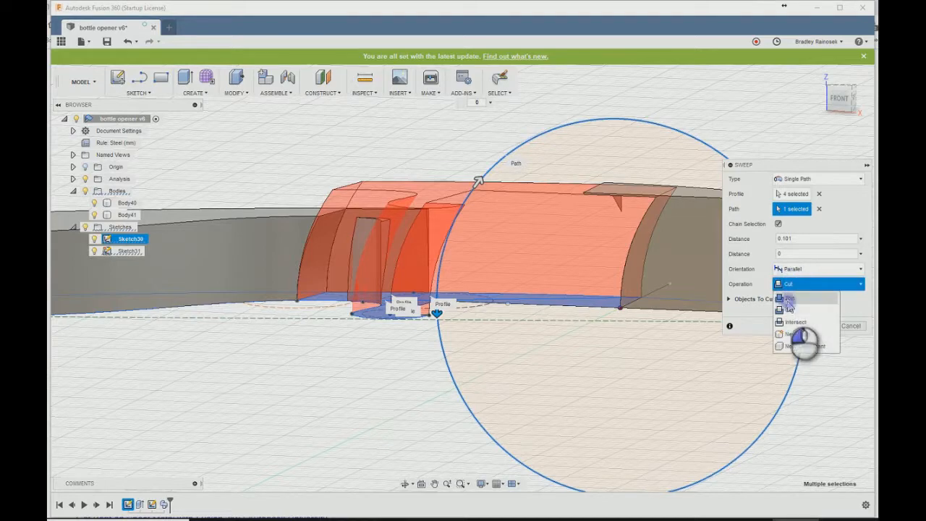
pyautogui.click(790, 298)
pyautogui.keyDown('shift'); pyautogui.moveTo(516, 250); pyautogui.dragTo(453, 302, button='middle'); pyautogui.keyUp('shift')
pyautogui.keyDown('shift'); pyautogui.moveTo(612, 378); pyautogui.dragTo(593, 325, button='middle'); pyautogui.keyUp('shift')
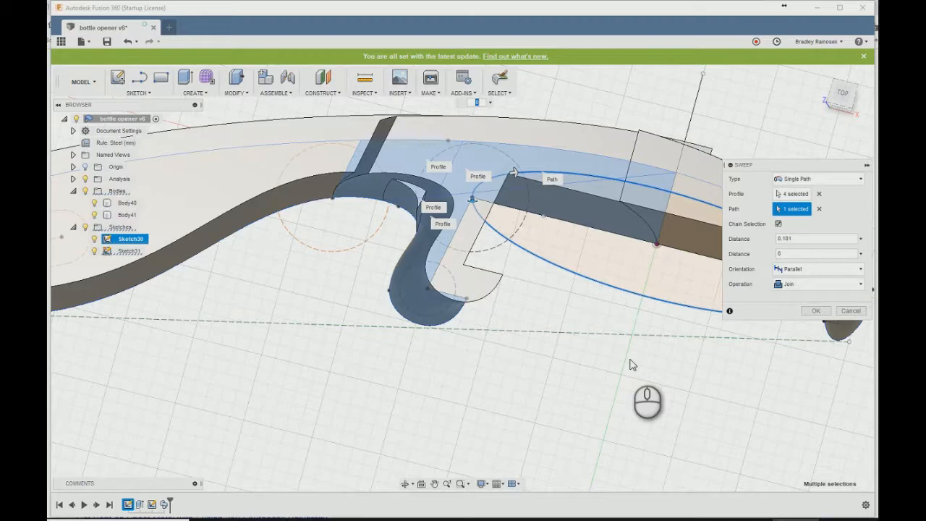
pyautogui.moveTo(530, 309); pyautogui.dragTo(488, 373, button='middle')
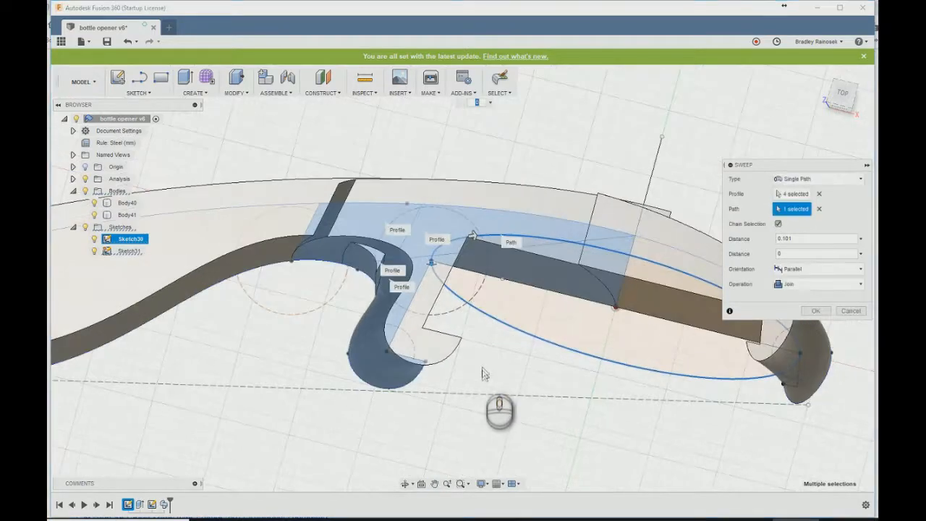
pyautogui.moveTo(598, 414); pyautogui.dragTo(554, 403, button='middle')
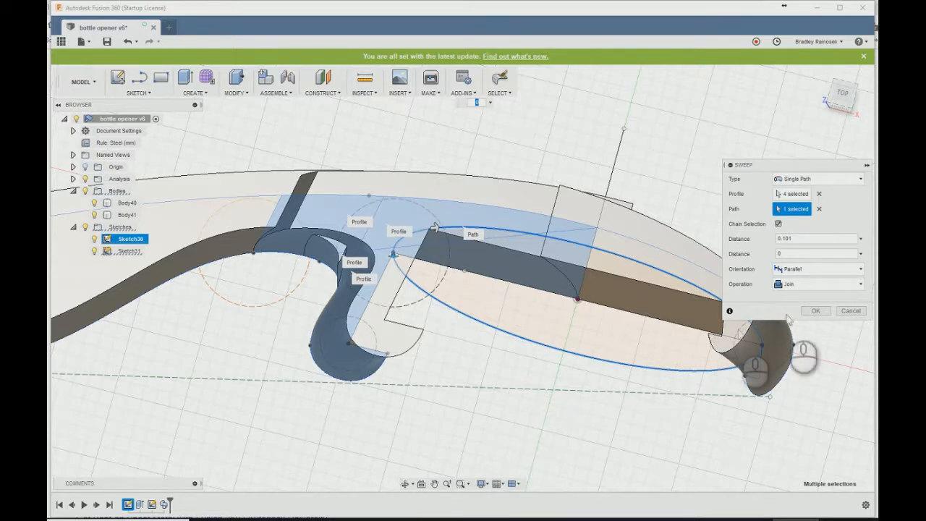
pyautogui.click(816, 311)
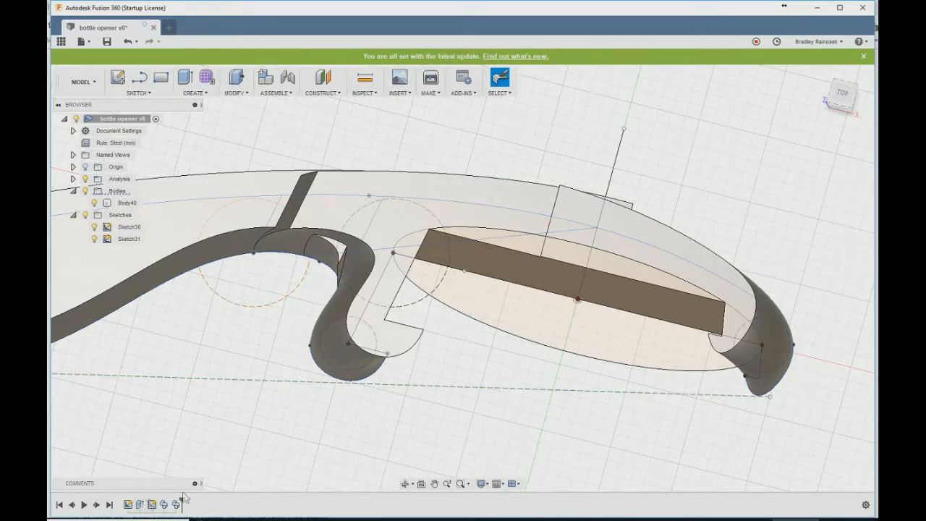
# - Inspect the joined body around the left tooth and reopen the profile sketch for editing
pyautogui.scroll(2, 275, 365)
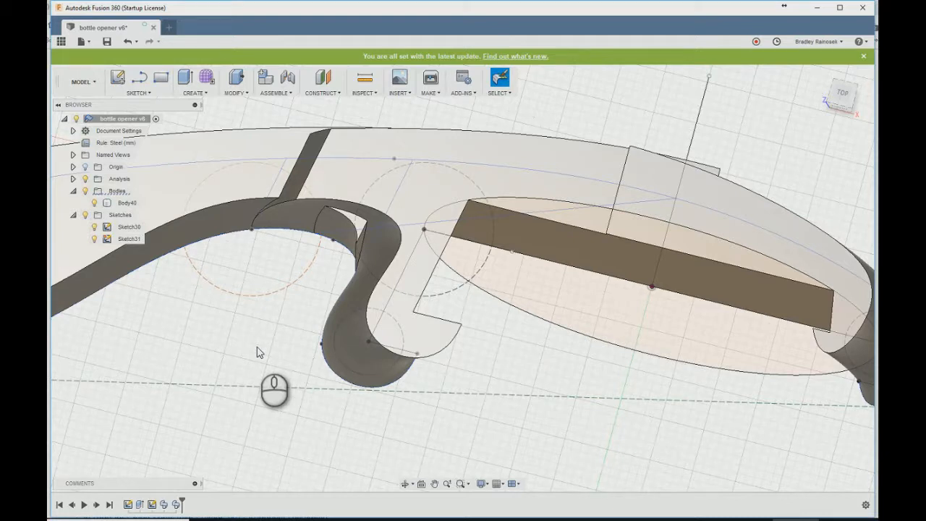
pyautogui.click(127, 202)
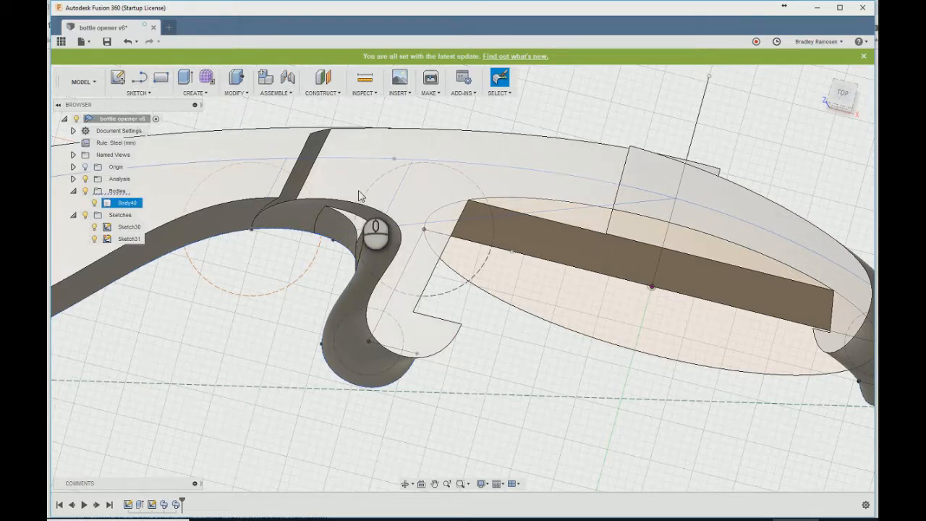
pyautogui.doubleClick(128, 505)
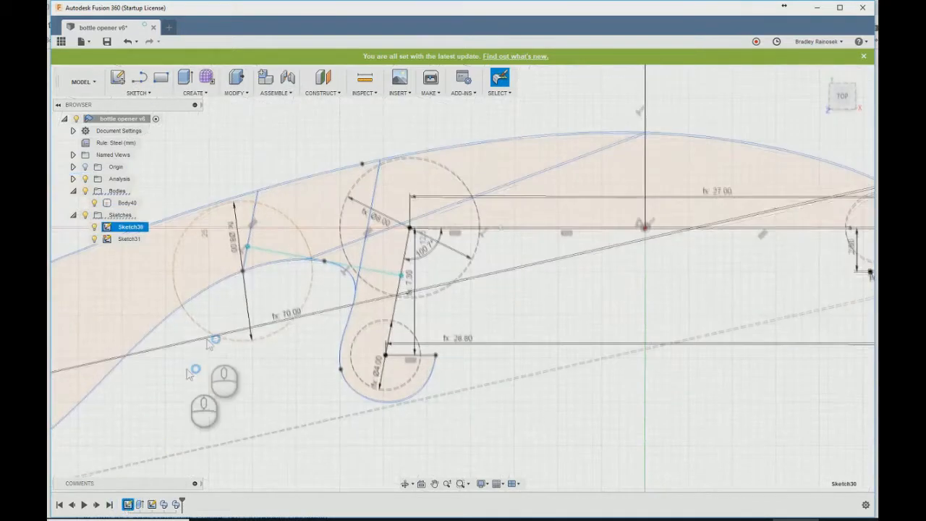
# - Move the centre of the construction circle at the handle's inner curve closer to the left tooth and finish the sketch
pyautogui.moveTo(245, 272); pyautogui.dragTo(265, 271)
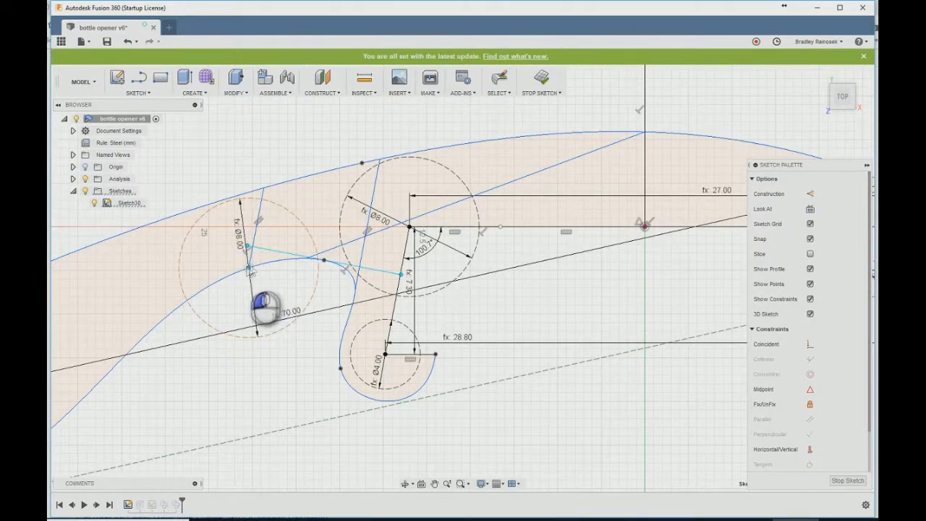
pyautogui.moveTo(249, 267); pyautogui.dragTo(284, 259)
pyautogui.click(541, 78)
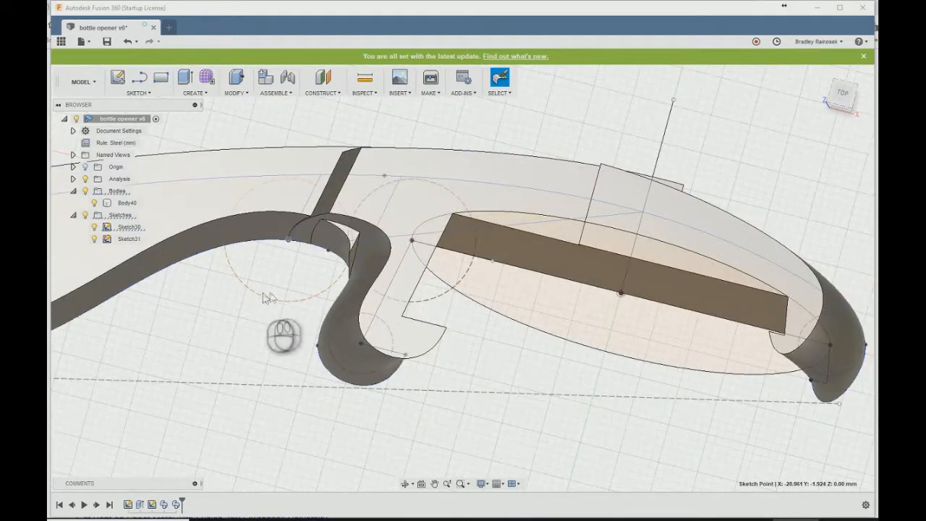
# - Try to split the body using the head's upper face as the splitting tool
pyautogui.write('sspl')
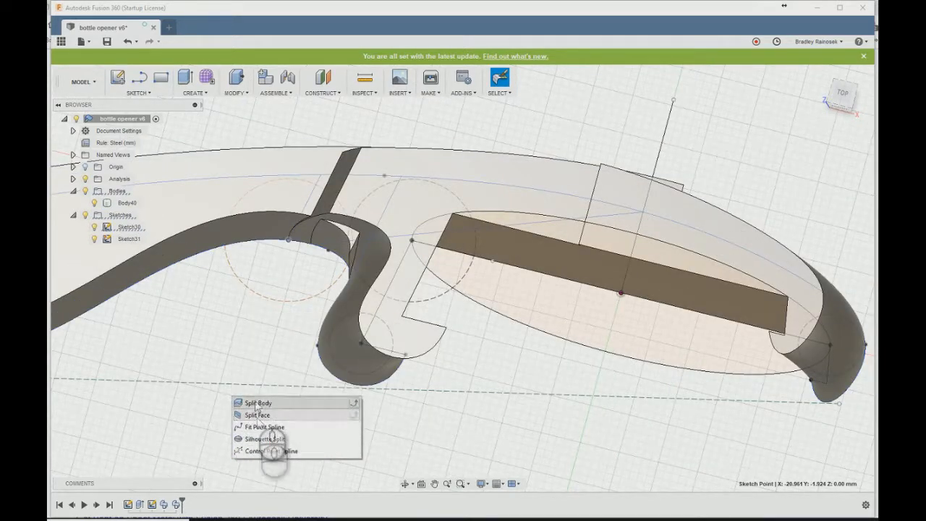
pyautogui.click(255, 402)
pyautogui.click(325, 206)
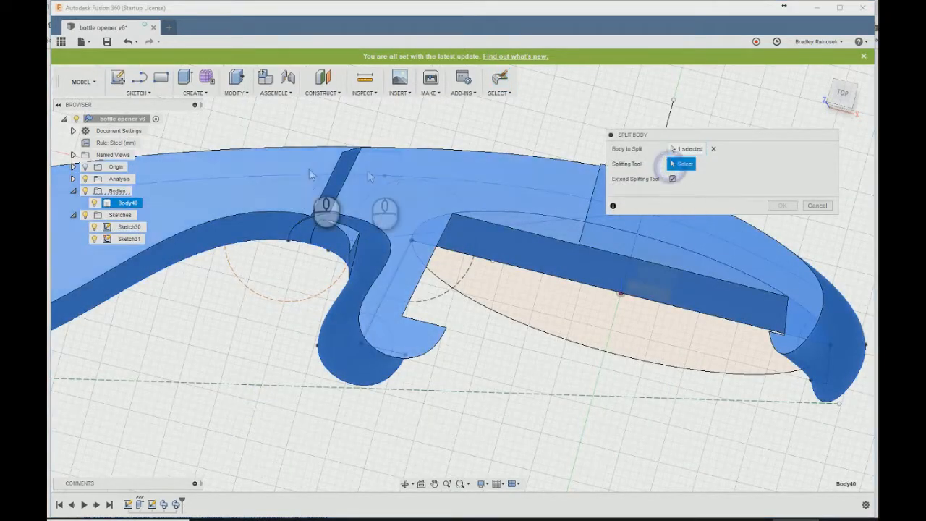
pyautogui.click(430, 182)
pyautogui.click(782, 206)
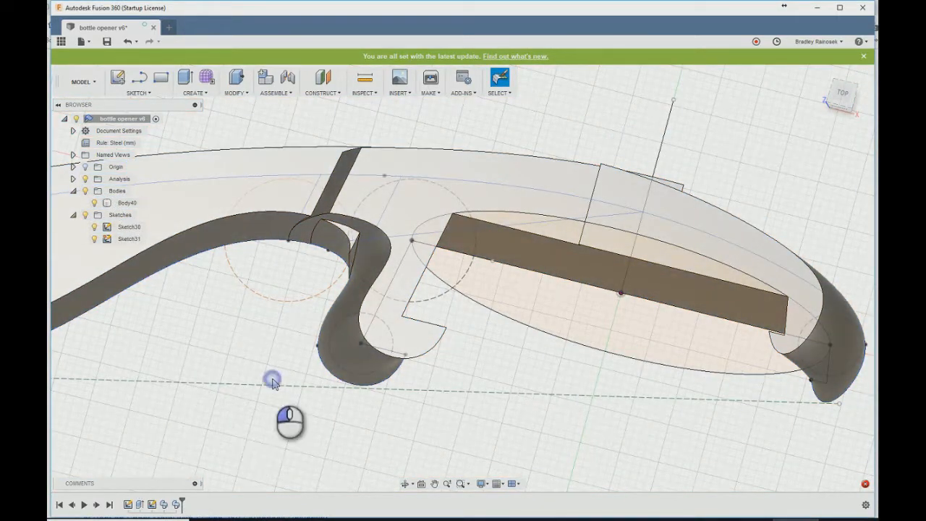
# - Try to split the body using the handle's top face, extended, as the splitting tool
pyautogui.keyDown('shift'); pyautogui.moveTo(274, 379); pyautogui.dragTo(302, 333, button='middle'); pyautogui.keyUp('shift')
pyautogui.write('ss')
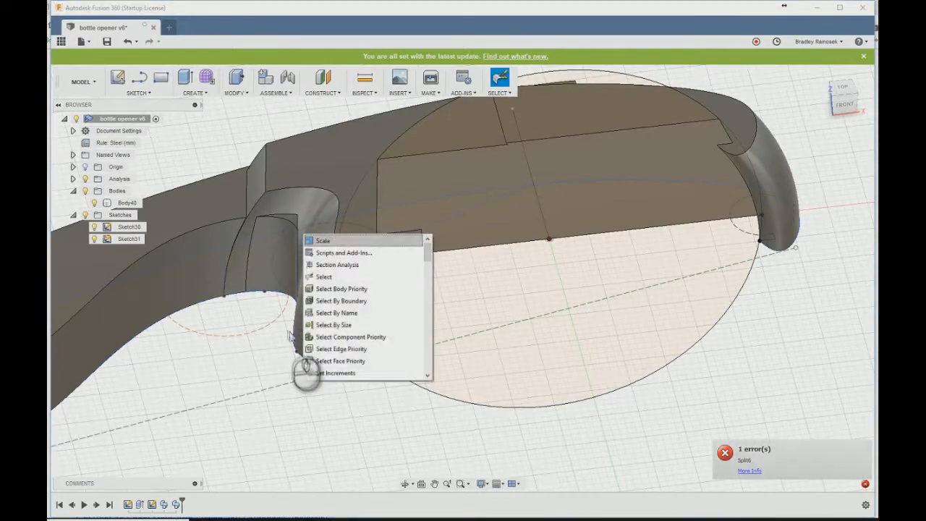
pyautogui.write('pl')
pyautogui.click(326, 387)
pyautogui.click(300, 190)
pyautogui.click(684, 164)
pyautogui.click(235, 215)
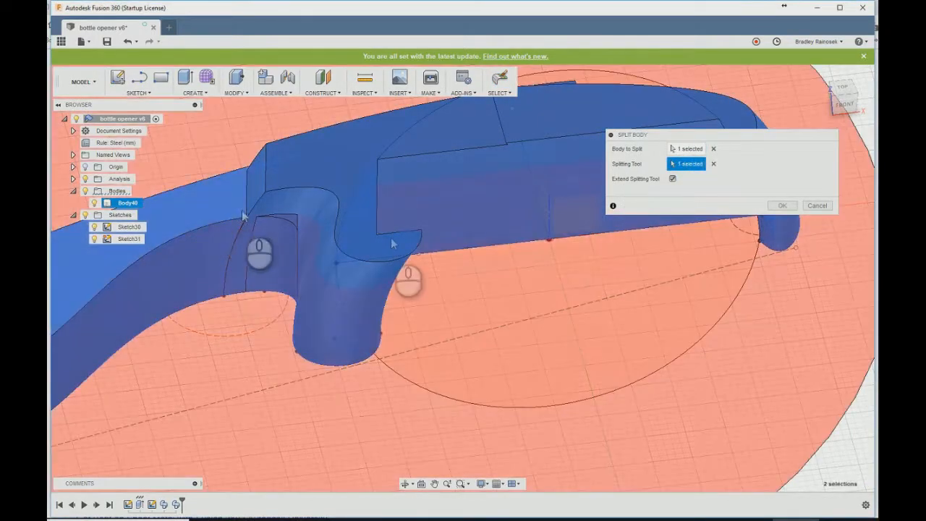
pyautogui.click(781, 206)
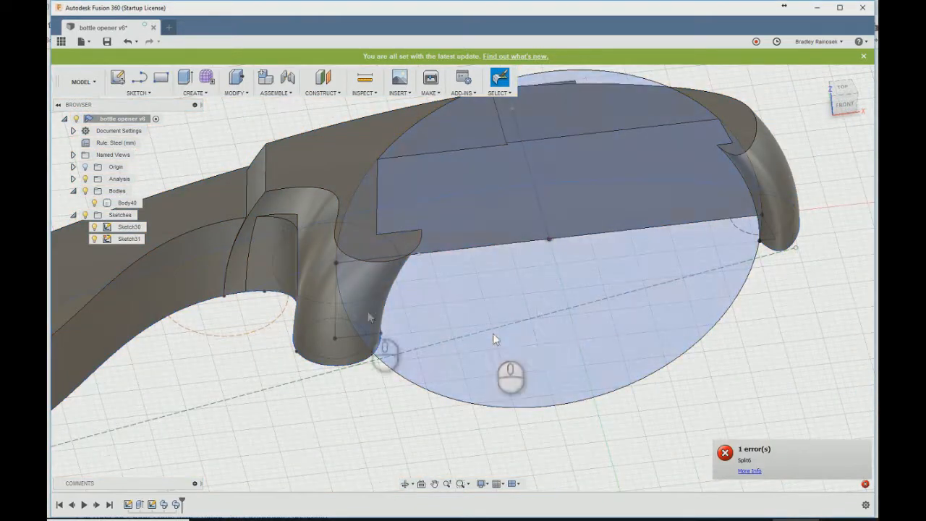
# - Read the detailed cause of the split error and inspect the body around the left tooth
pyautogui.click(749, 470)
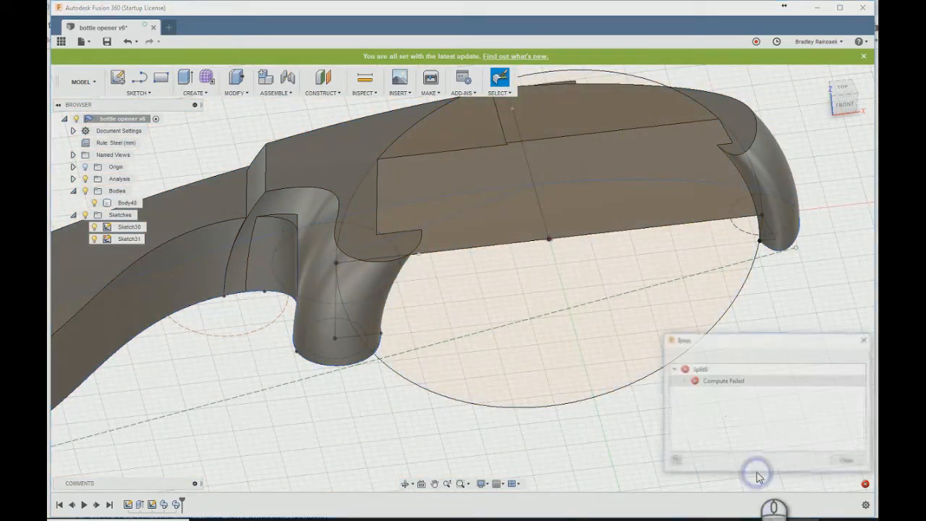
pyautogui.click(724, 402)
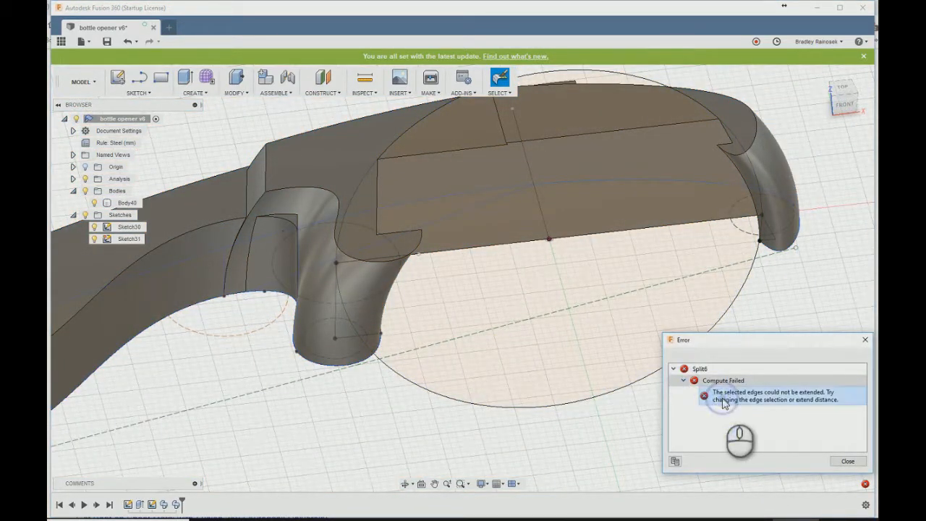
pyautogui.keyDown('shift'); pyautogui.moveTo(639, 427); pyautogui.dragTo(413, 379, button='middle'); pyautogui.keyUp('shift')
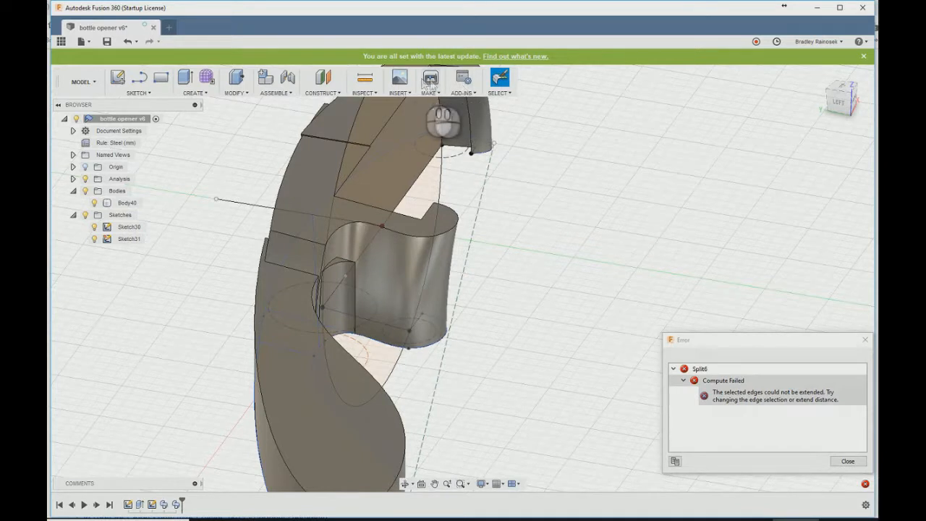
pyautogui.click(848, 462)
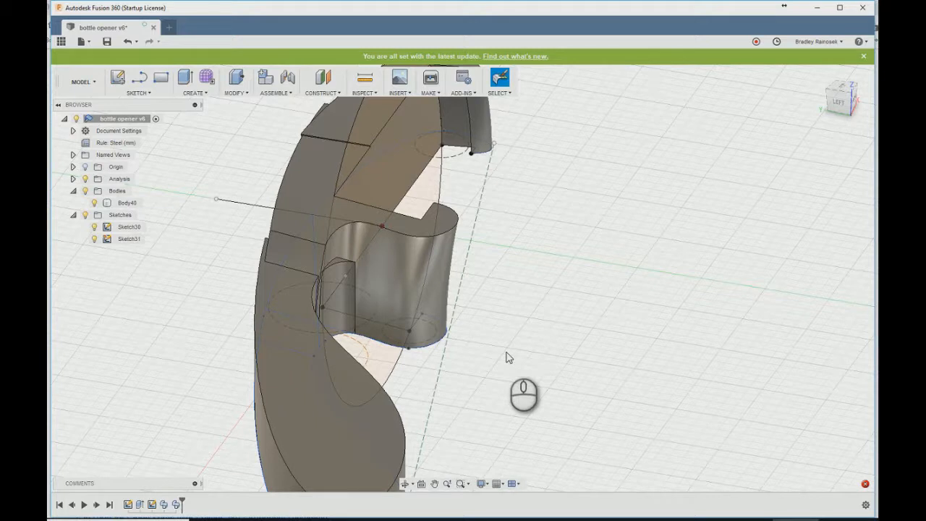
# - Retry the body split with the handle's top face as the extended splitting tool
pyautogui.write('sspl')
pyautogui.press('Down')
pyautogui.press('Up')
pyautogui.press('Return')
pyautogui.click(445, 259)
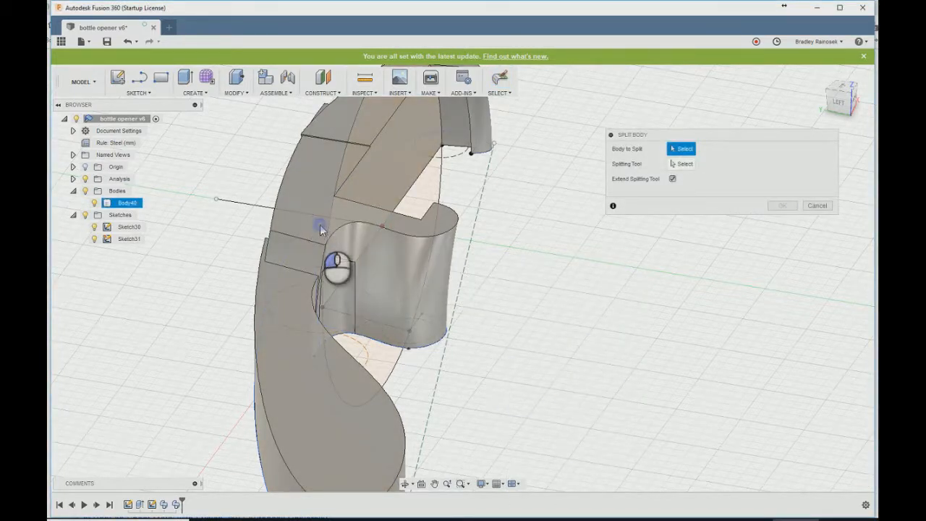
pyautogui.click(290, 356)
pyautogui.click(298, 396)
pyautogui.keyDown('shift'); pyautogui.moveTo(499, 391); pyautogui.dragTo(454, 375, button='middle'); pyautogui.keyUp('shift')
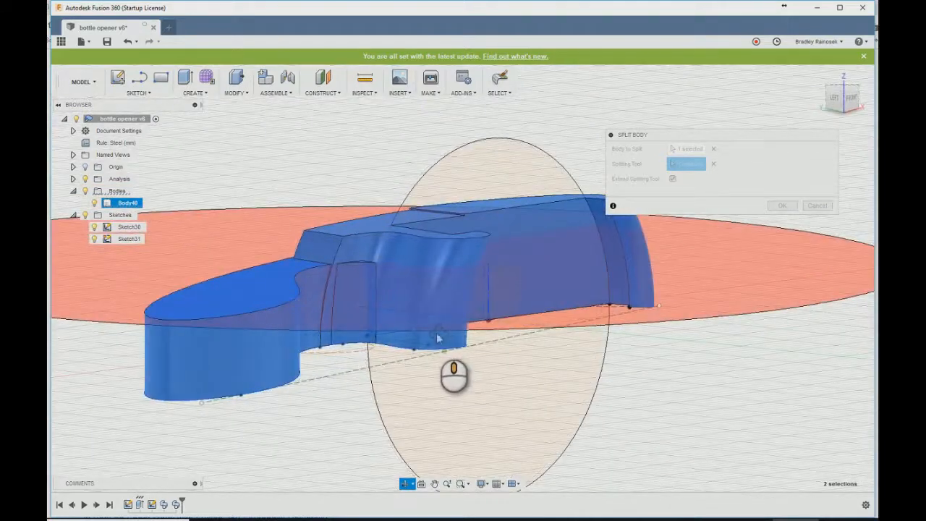
pyautogui.click(779, 207)
pyautogui.keyDown('shift'); pyautogui.moveTo(712, 293); pyautogui.dragTo(438, 280, button='middle'); pyautogui.keyUp('shift')
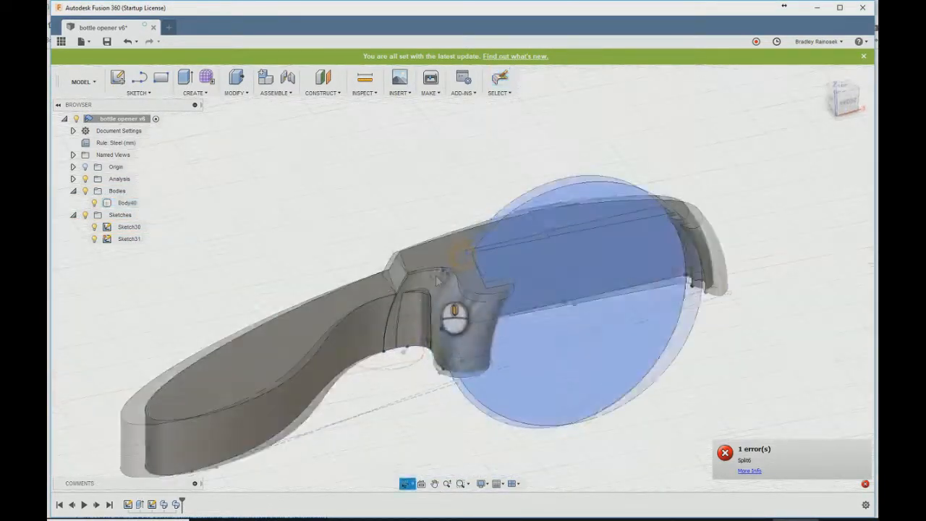
# - Check the right tooth's sweep settings, then set the first distance of the four-region sweep to about 0.075
pyautogui.doubleClick(176, 505)
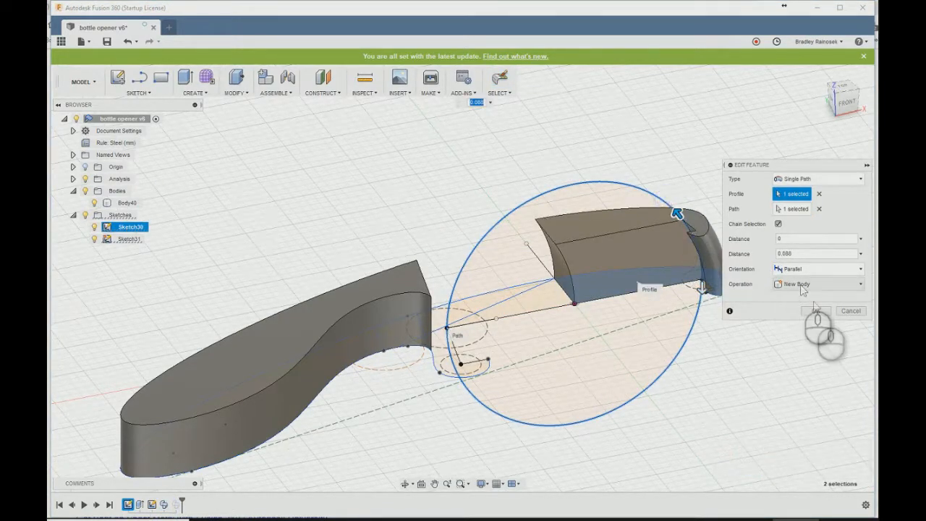
pyautogui.click(815, 310)
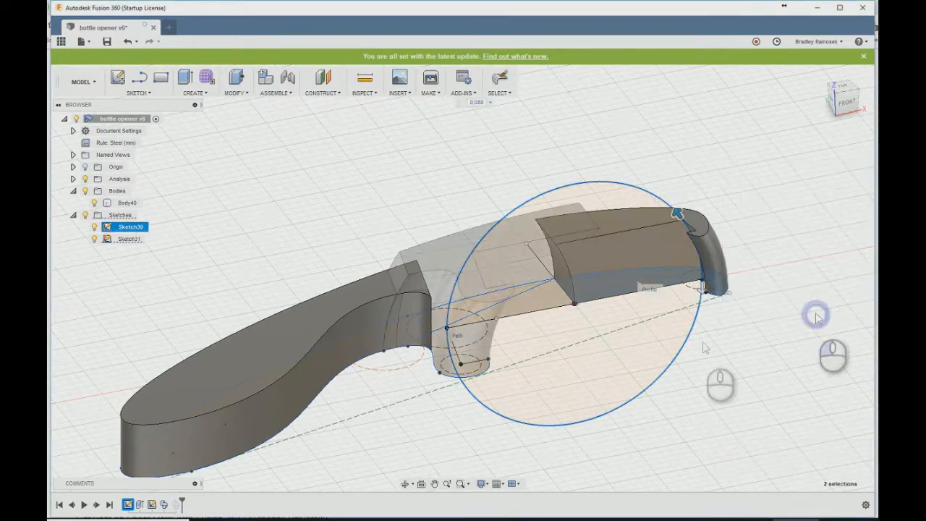
pyautogui.doubleClick(177, 505)
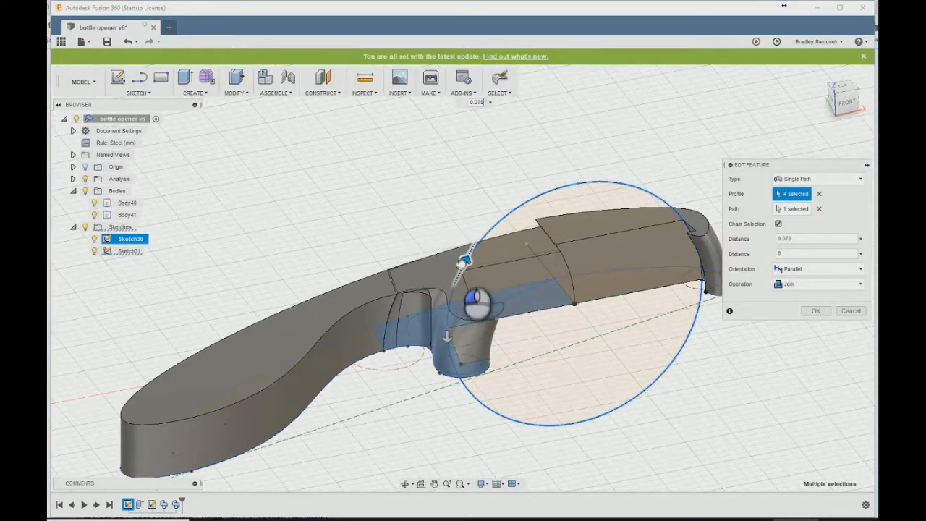
pyautogui.click(815, 311)
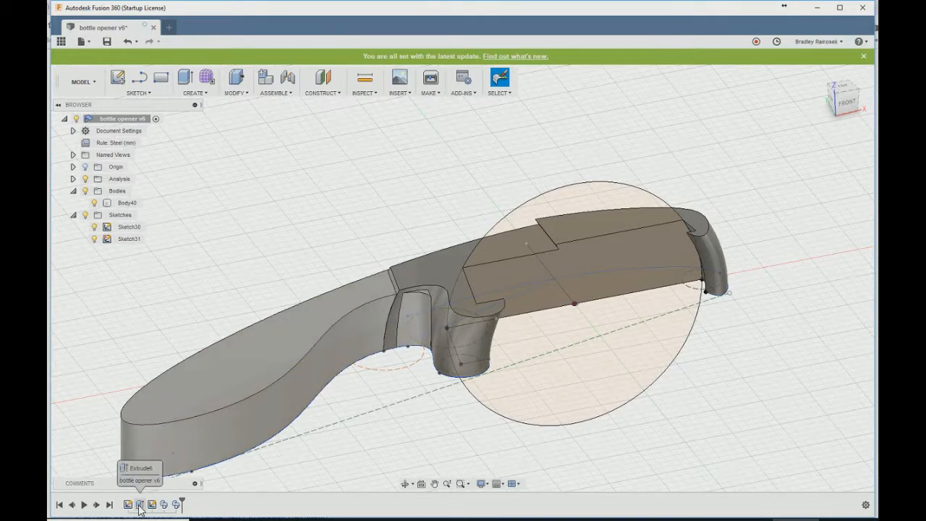
# - Try to split the shortened swept body at the handle's top face with the splitting tool extended
pyautogui.rightClick(234, 343)
pyautogui.write('sspl')
pyautogui.click(260, 409)
pyautogui.click(547, 297)
pyautogui.click(346, 309)
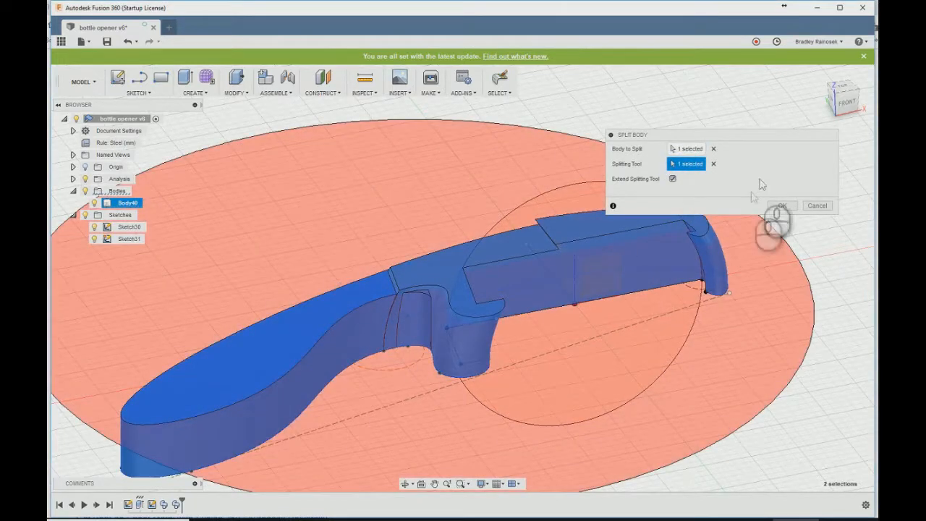
pyautogui.click(782, 206)
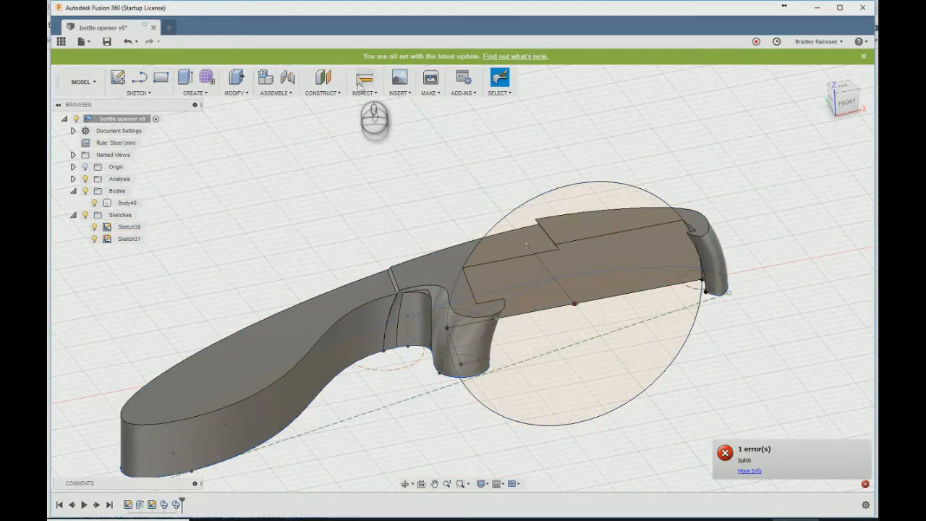
# - Create a construction plane offset from the XY plane by the width parameter
pyautogui.click(324, 81)
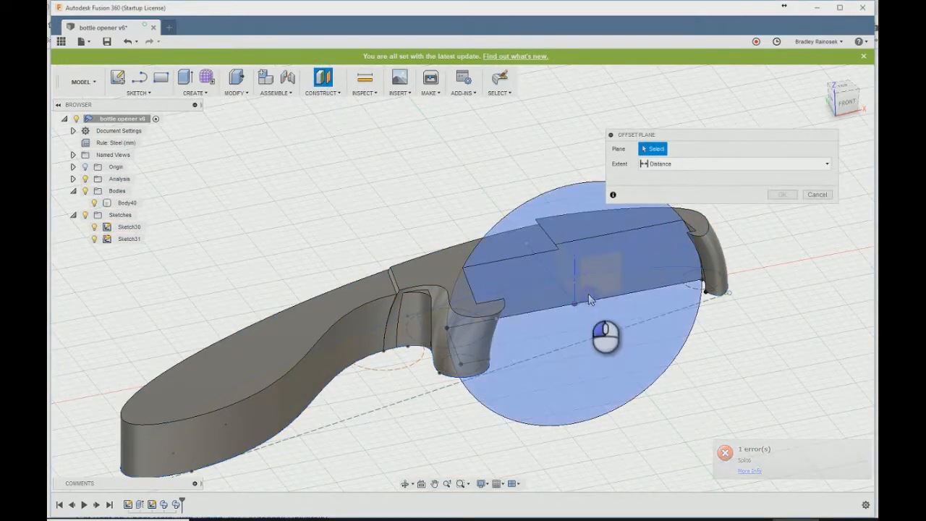
pyautogui.click(588, 294)
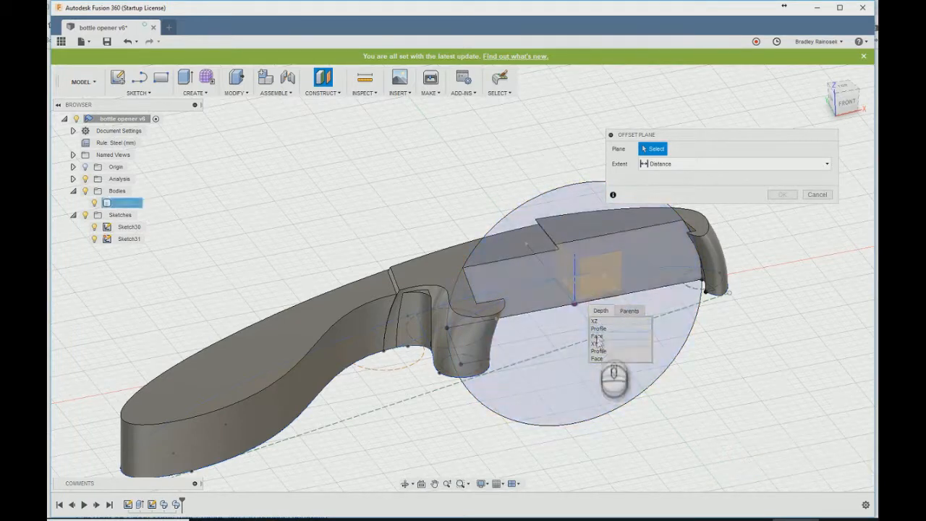
pyautogui.click(597, 344)
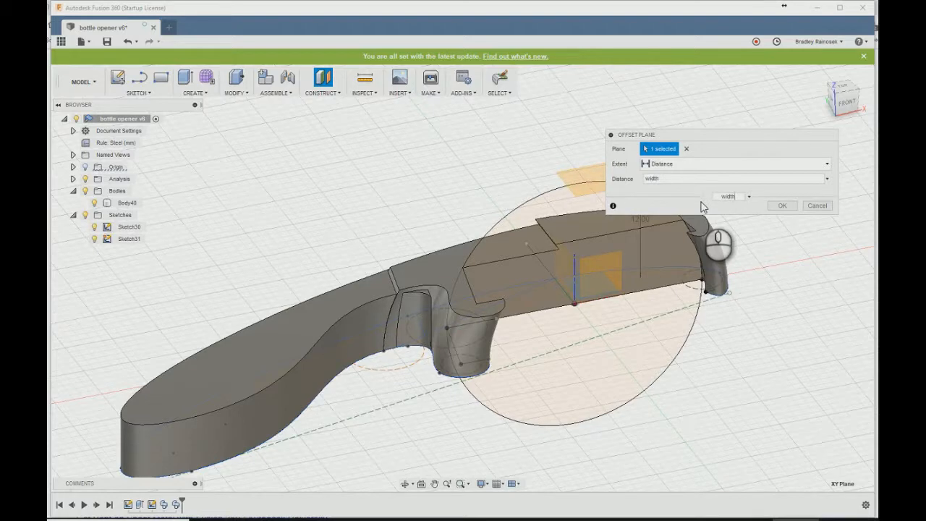
pyautogui.press('Return')
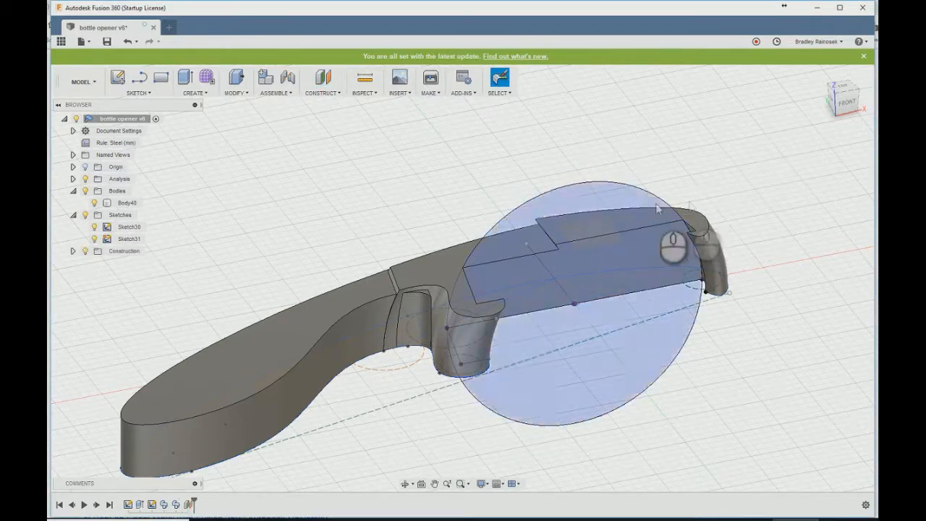
# - Split the body with the offset plane and remove the piece above it
pyautogui.write('spl')
pyautogui.click(369, 218)
pyautogui.click(392, 277)
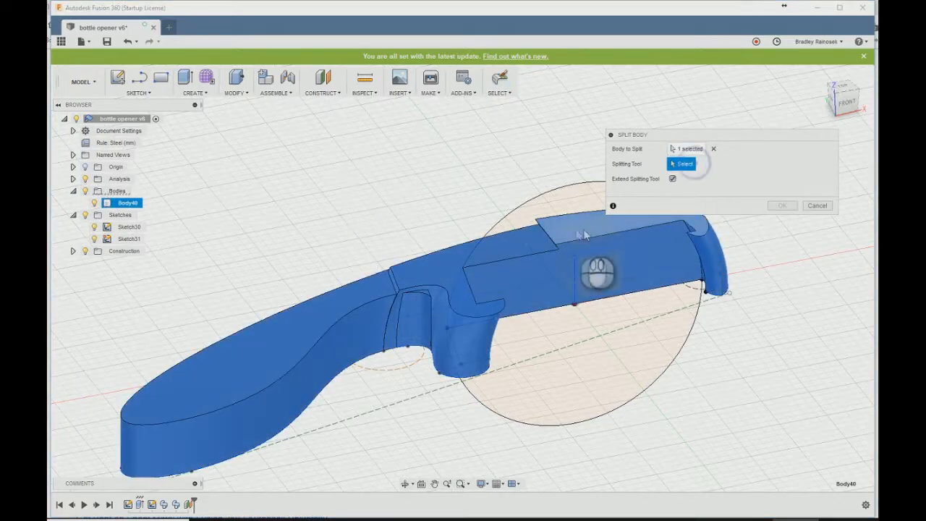
pyautogui.click(73, 251)
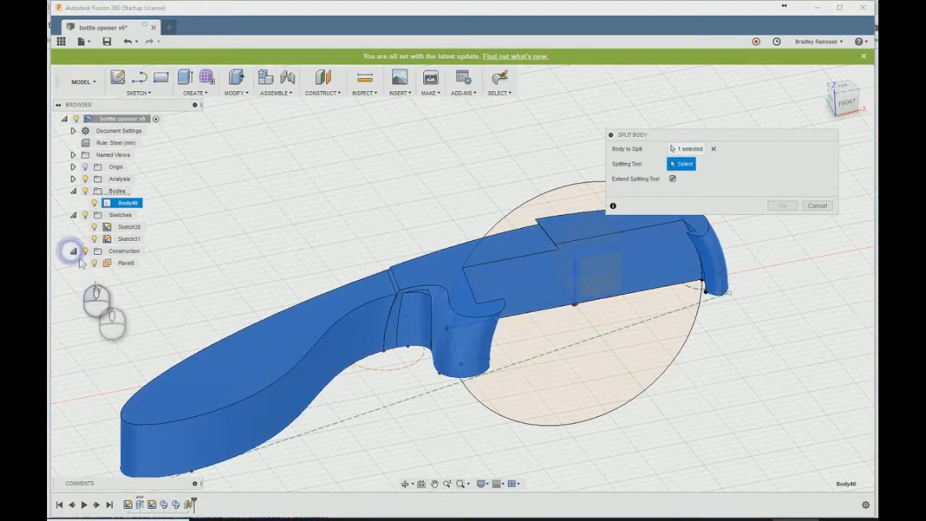
pyautogui.click(121, 264)
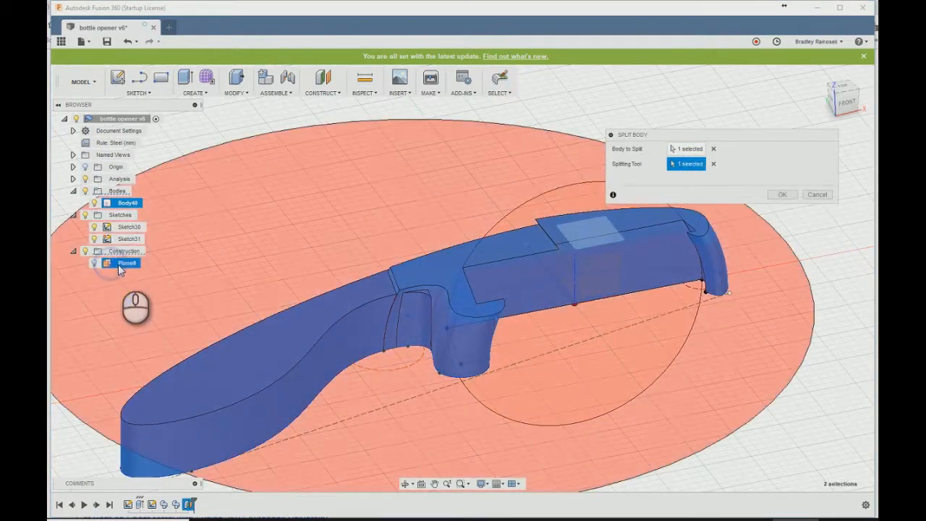
pyautogui.click(782, 194)
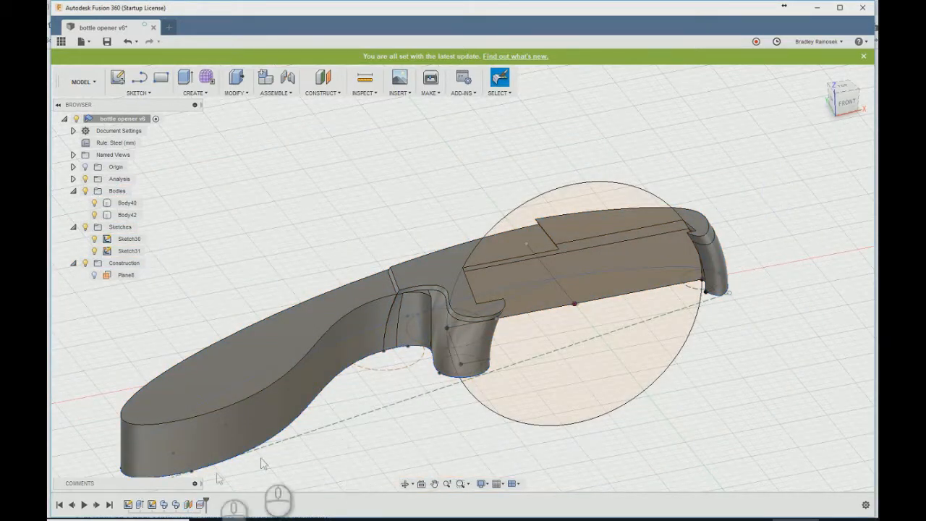
pyautogui.rightClick(111, 220)
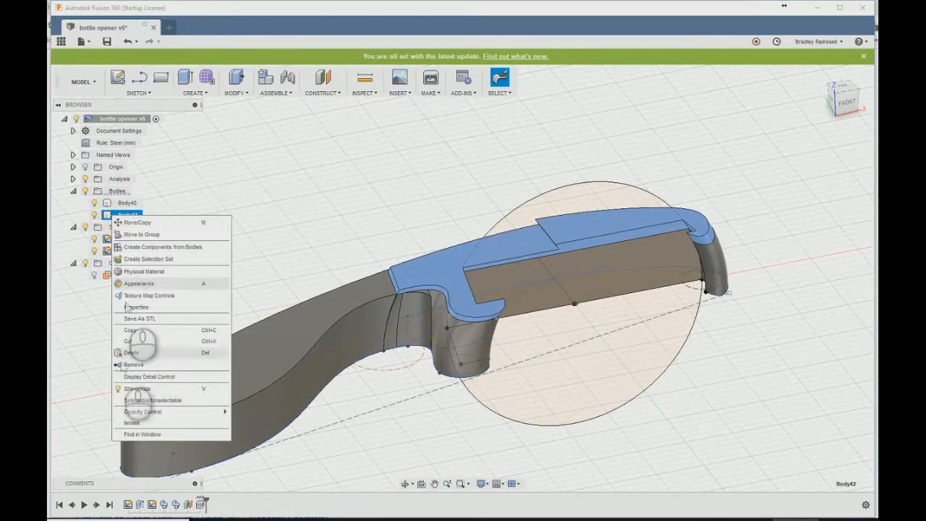
pyautogui.click(125, 367)
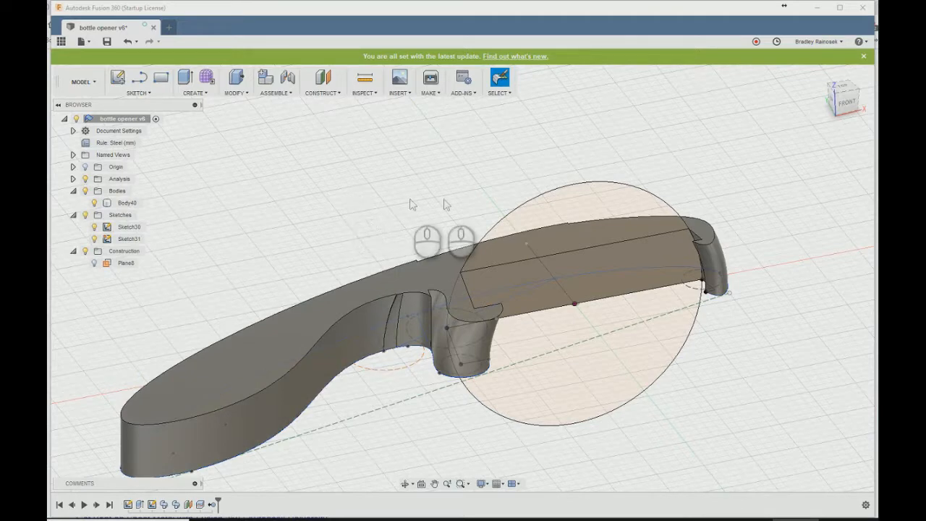
# - Create a plane along path on the outer edge near the right tooth at a distance of about 0.435
pyautogui.keyDown('shift'); pyautogui.moveTo(568, 186); pyautogui.dragTo(243, 150, button='middle'); pyautogui.keyUp('shift')
pyautogui.click(323, 87)
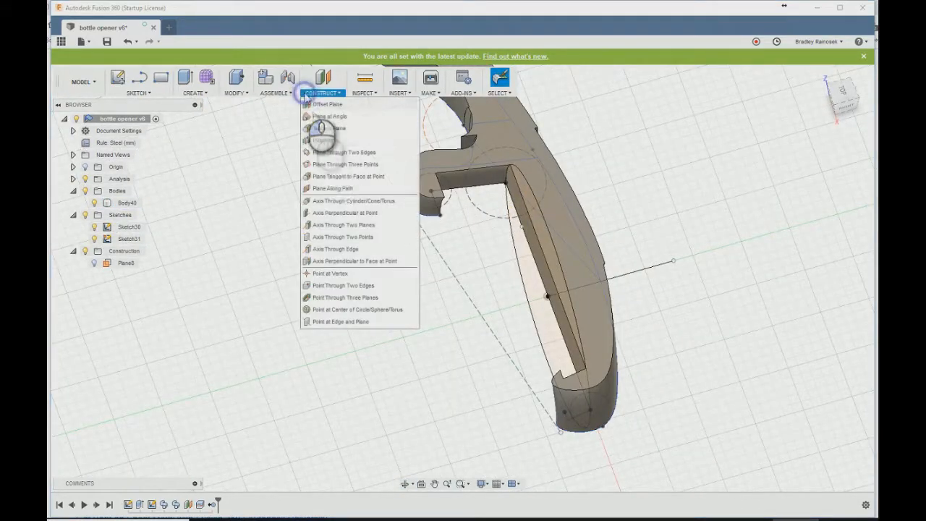
pyautogui.click(327, 186)
pyautogui.click(614, 387)
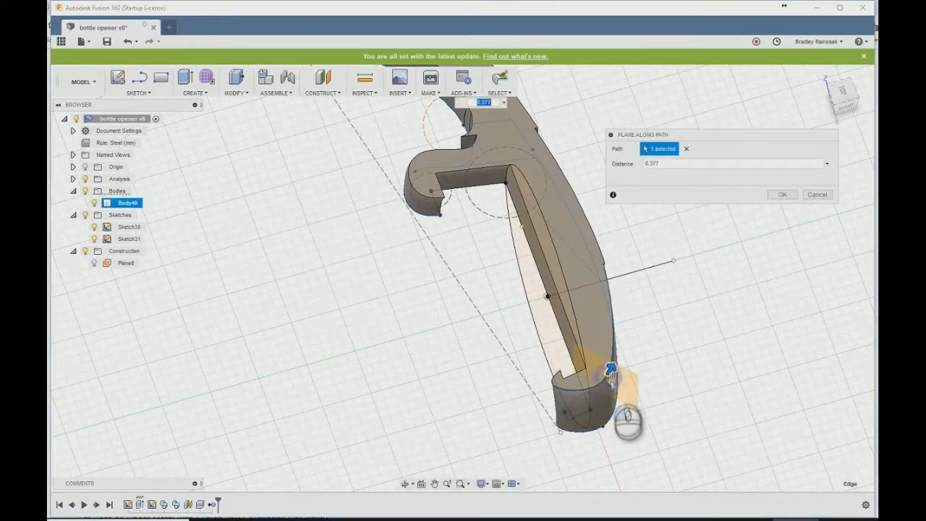
pyautogui.click(843, 98)
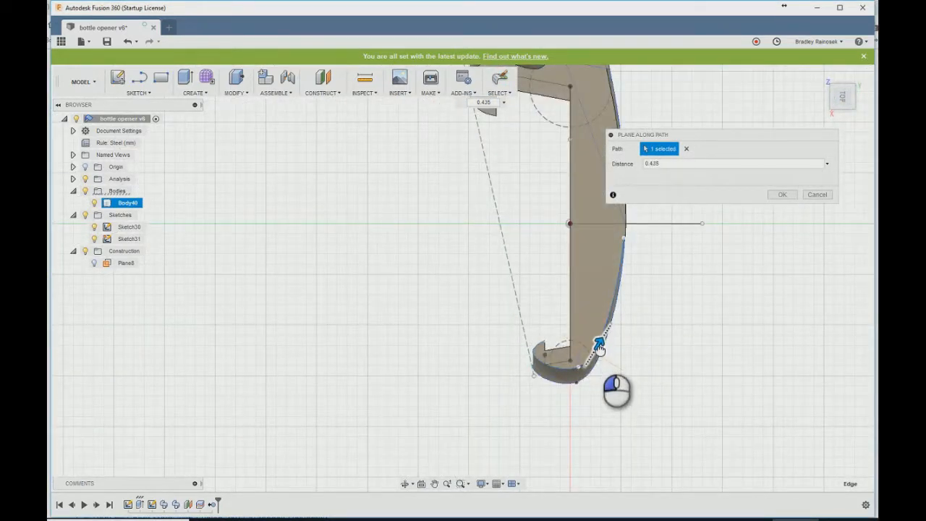
pyautogui.click(781, 194)
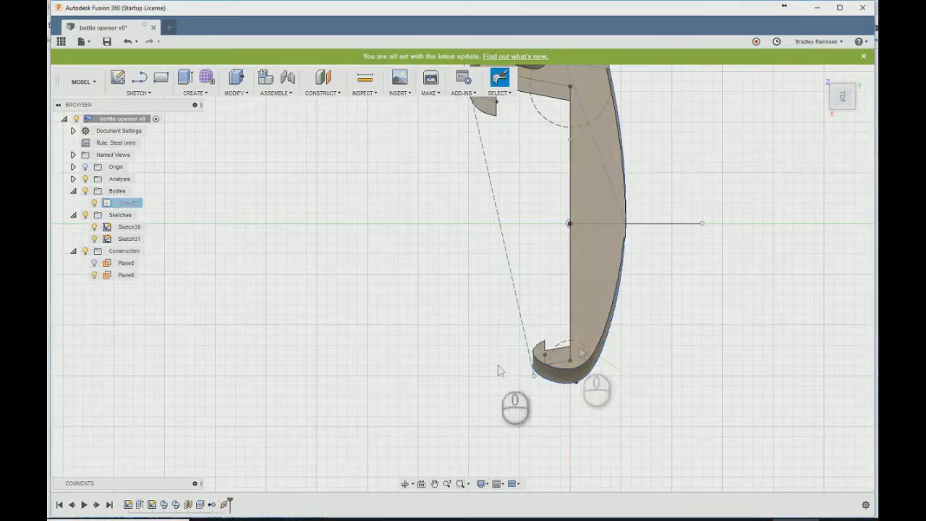
# - Start a sketch on the new path plane and intersect the whole opener body into it
pyautogui.keyDown('shift'); pyautogui.moveTo(384, 251); pyautogui.dragTo(436, 110, button='middle'); pyautogui.keyUp('shift')
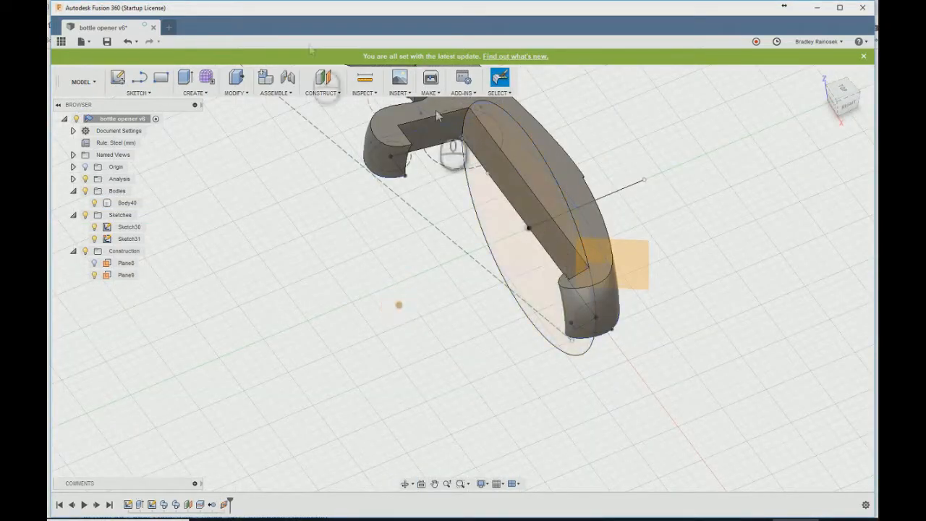
pyautogui.click(118, 78)
pyautogui.click(639, 272)
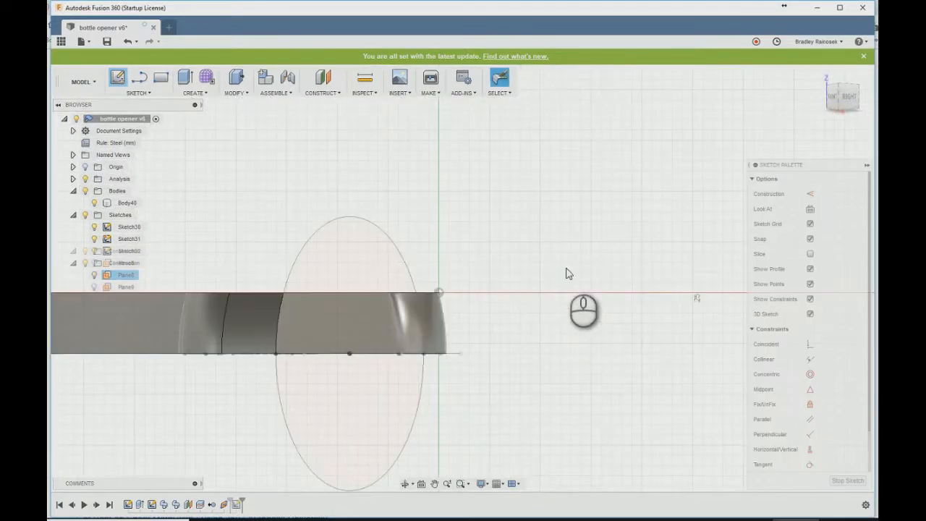
pyautogui.rightClick(436, 330)
pyautogui.click(436, 331)
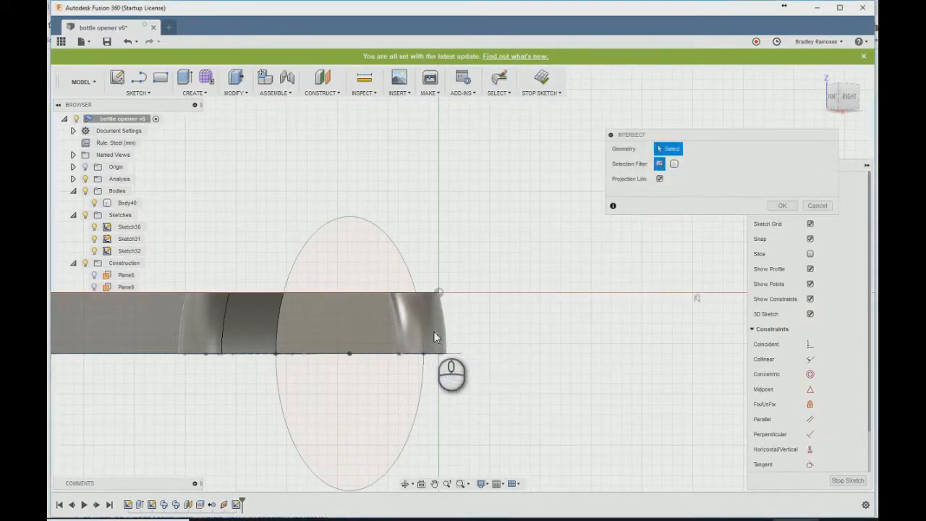
pyautogui.click(428, 318)
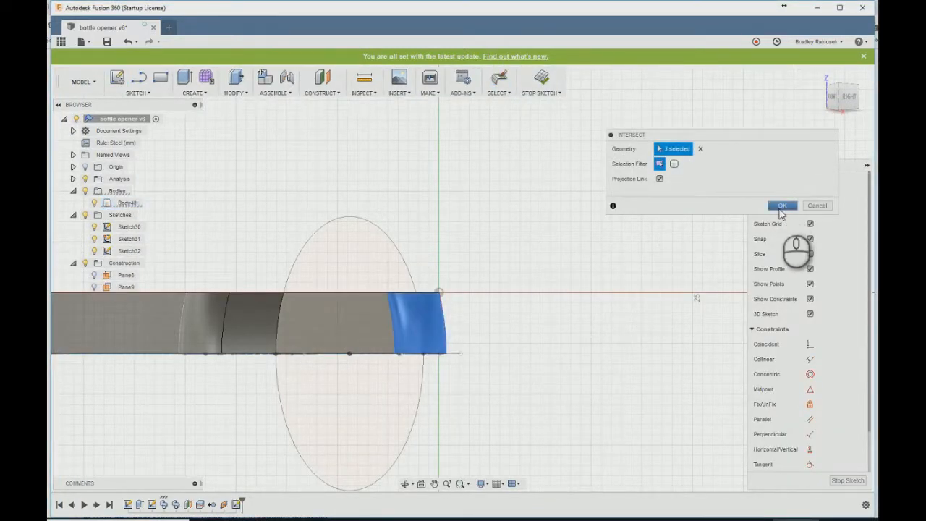
pyautogui.click(674, 163)
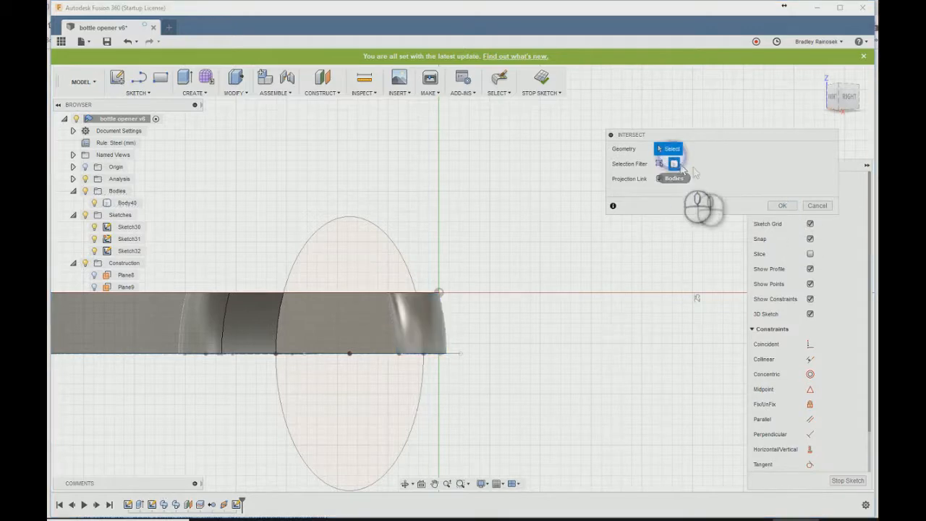
pyautogui.click(434, 318)
pyautogui.click(782, 206)
# - Draw lines from the intersection curve's lower end outward, about 6 mm up and back to its upper end, and finish the sketch
pyautogui.keyDown('shift'); pyautogui.moveTo(538, 233); pyautogui.dragTo(509, 248, button='middle'); pyautogui.keyUp('shift')
pyautogui.scroll(5, 504, 270)
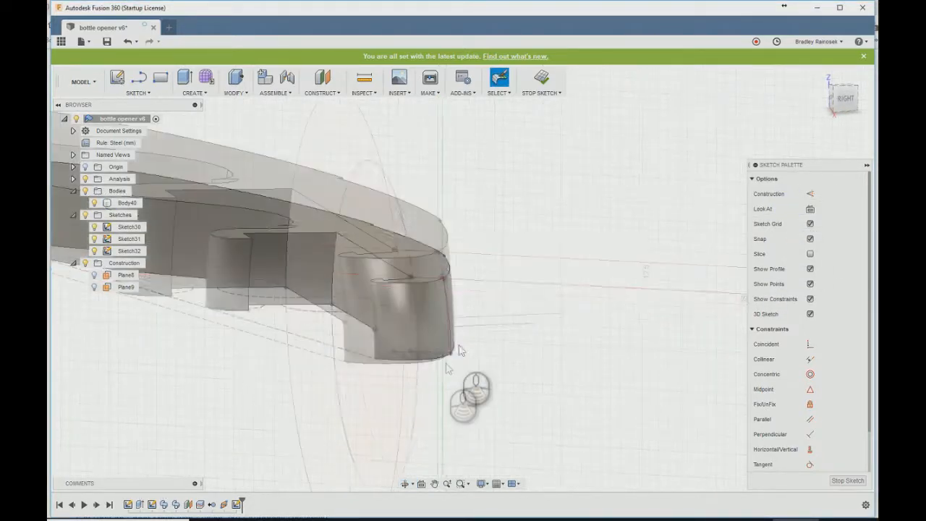
pyautogui.press('l')
pyautogui.click(452, 352)
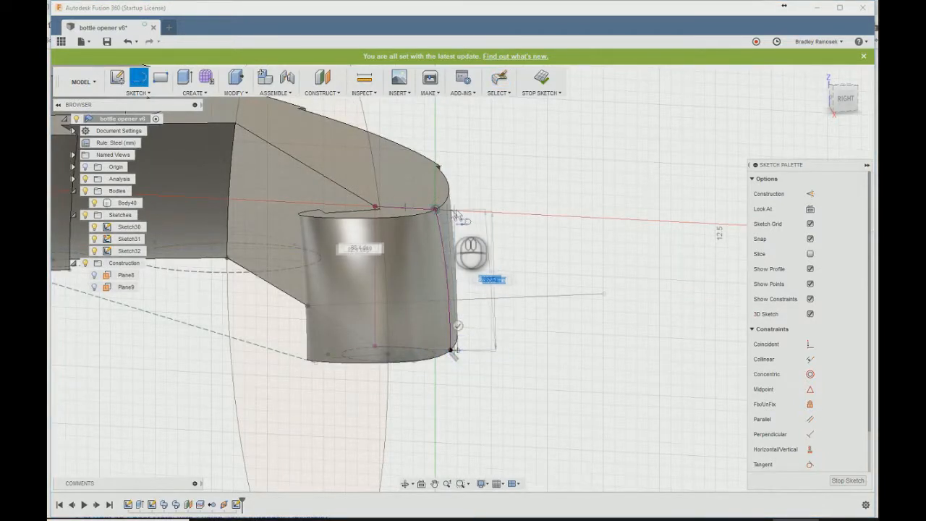
pyautogui.scroll(2, 459, 214)
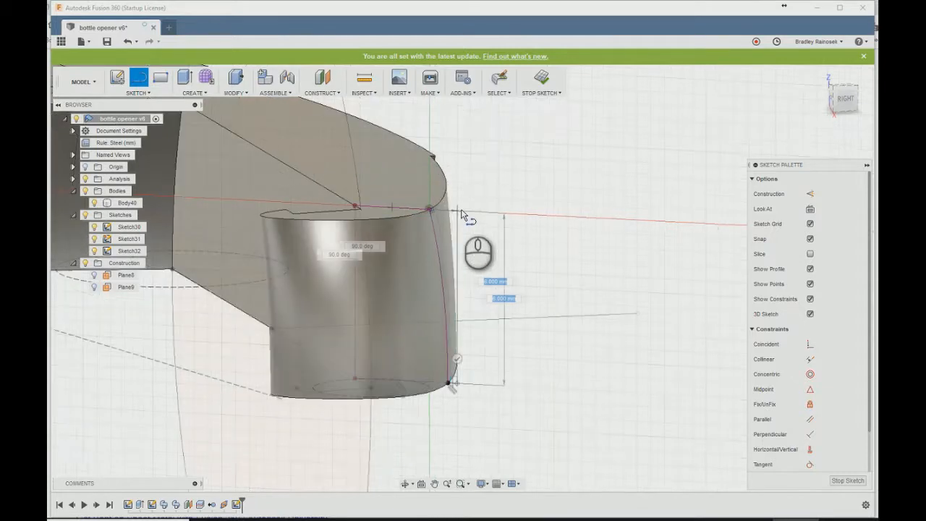
pyautogui.scroll(2, 434, 211)
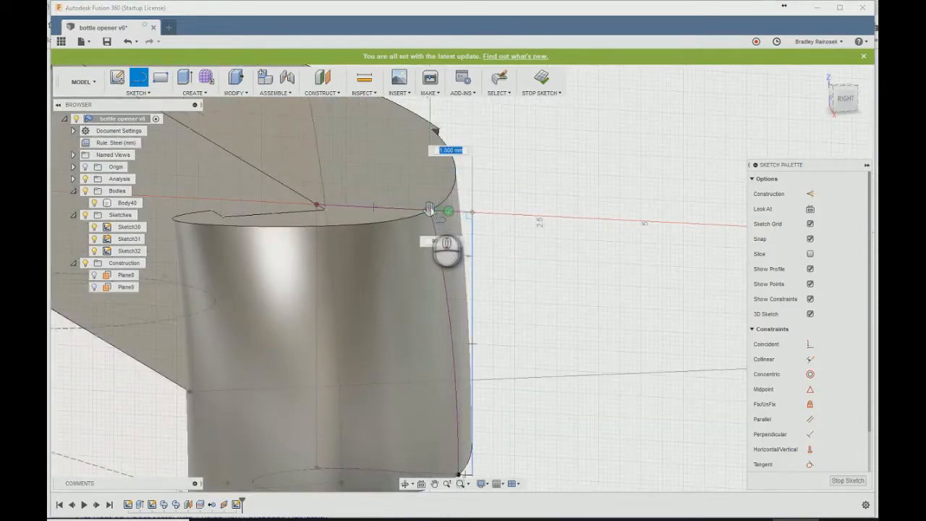
pyautogui.scroll(-3, 487, 149)
pyautogui.click(547, 76)
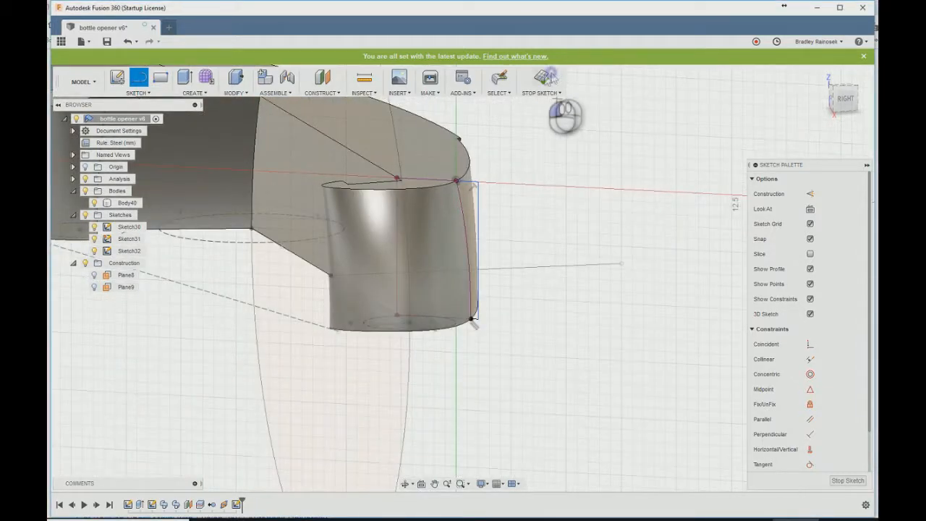
# - Start a Sweep using the narrow closed region as the profile and the opener's outline curve as the path
pyautogui.scroll(-3, 487, 311)
pyautogui.write('ssw')
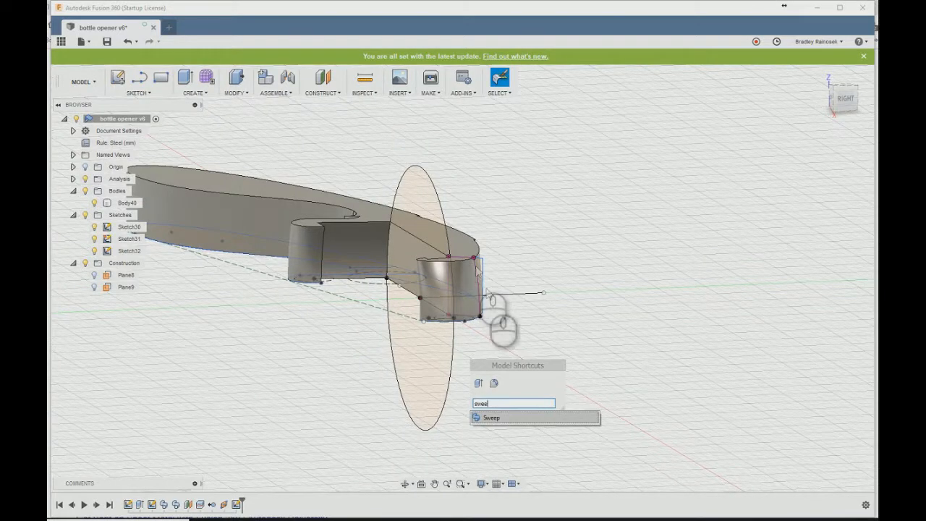
pyautogui.write('ee')
pyautogui.press('Return')
pyautogui.click(480, 269)
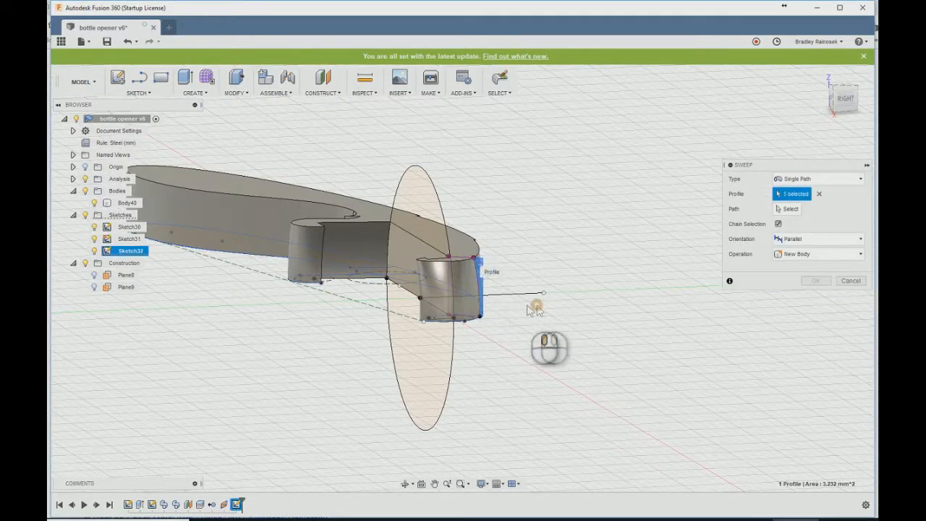
pyautogui.keyDown('shift'); pyautogui.moveTo(536, 306); pyautogui.dragTo(463, 315, button='middle'); pyautogui.keyUp('shift')
pyautogui.click(783, 209)
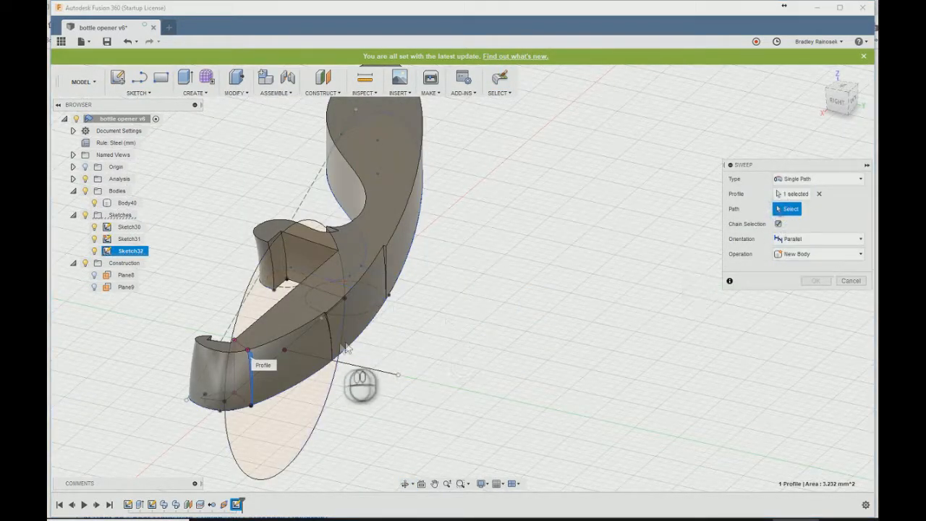
pyautogui.click(371, 325)
# - Try extending the parallel sweep in both directions with distances such as 0.8 and 0.520, and reset the second distance to 0
pyautogui.scroll(-4, 513, 336)
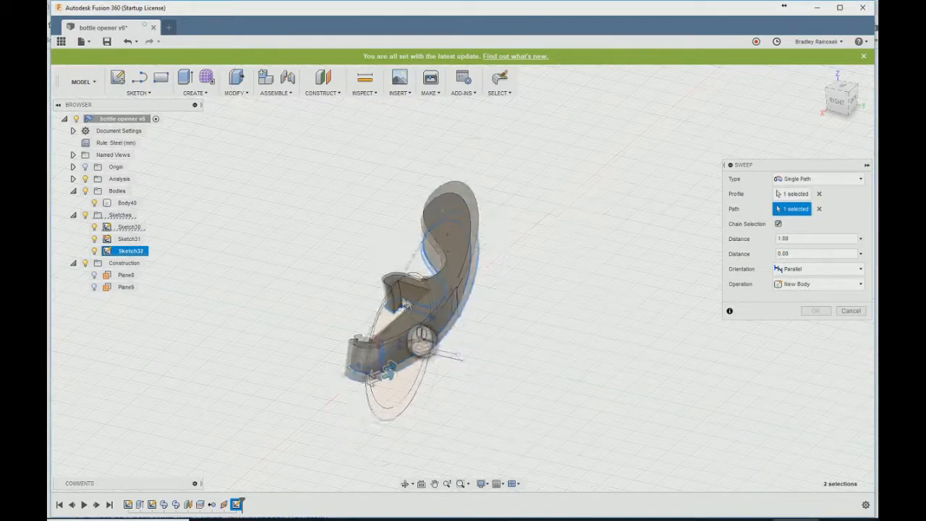
pyautogui.scroll(2, 407, 303)
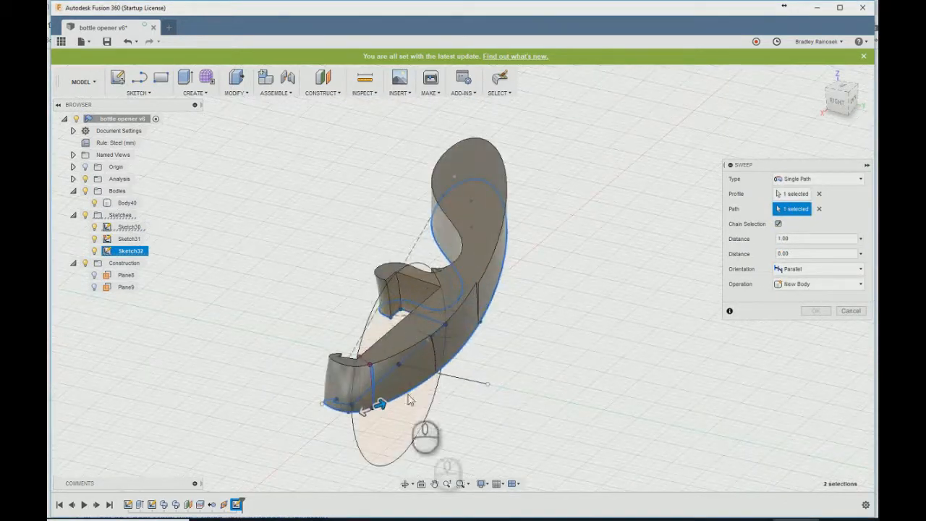
pyautogui.click(800, 240)
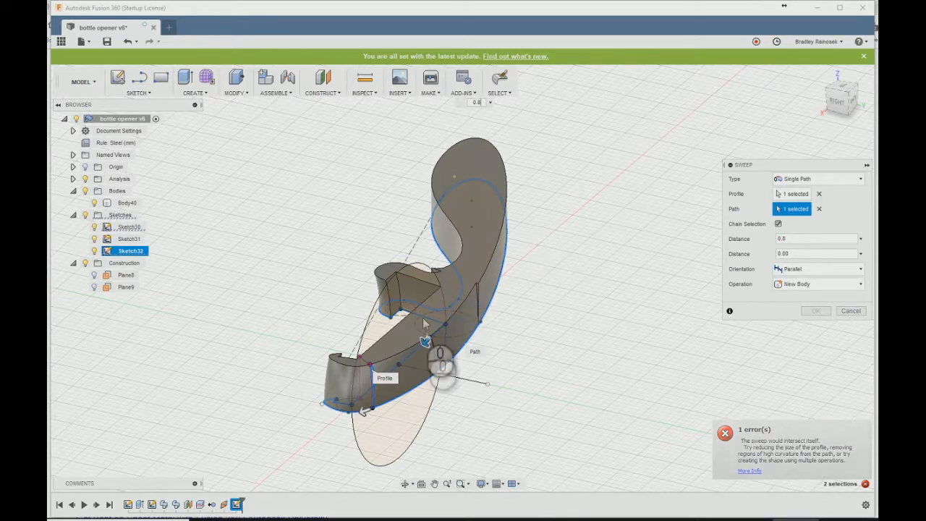
pyautogui.scroll(3, 437, 365)
pyautogui.moveTo(433, 346); pyautogui.dragTo(463, 210)
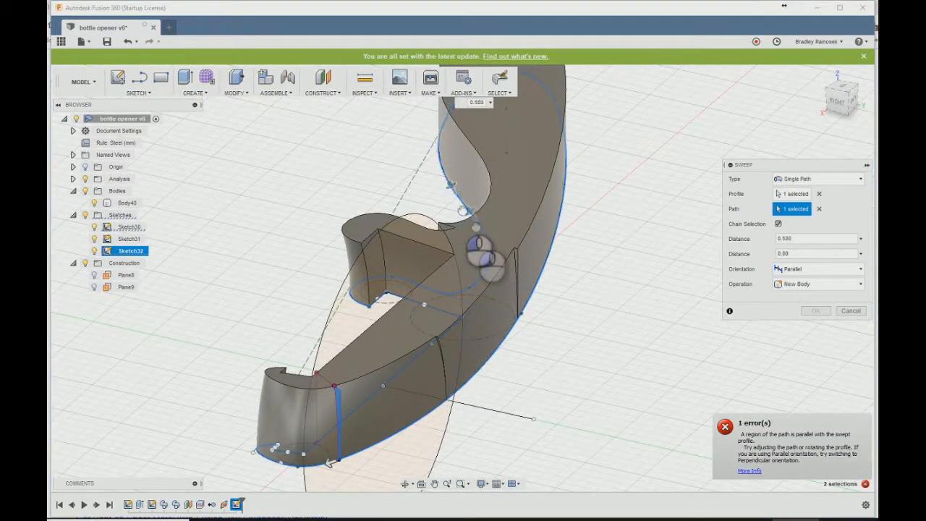
pyautogui.moveTo(331, 463); pyautogui.dragTo(412, 433)
pyautogui.click(808, 254)
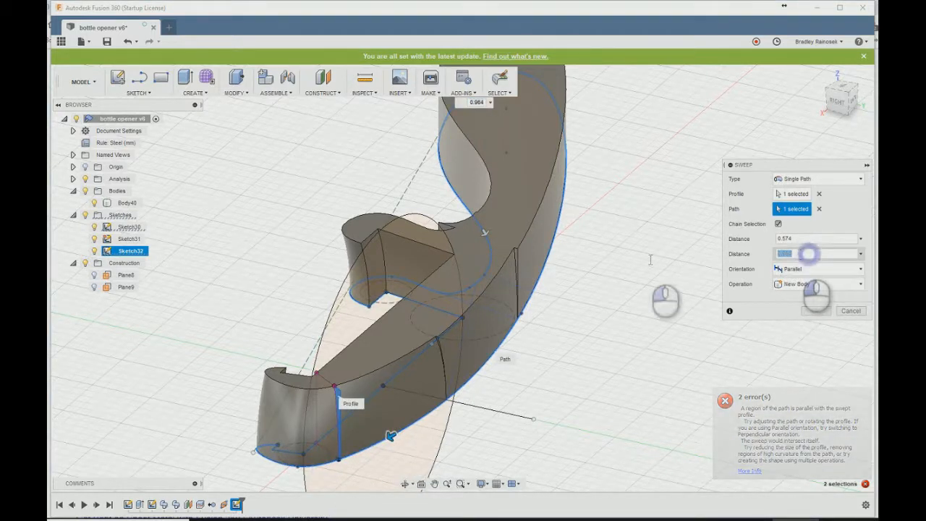
pyautogui.write('0')
# - Try the parallel sweep as a cut at distances of 0.1 and about 0.595
pyautogui.moveTo(808, 238); pyautogui.dragTo(623, 253)
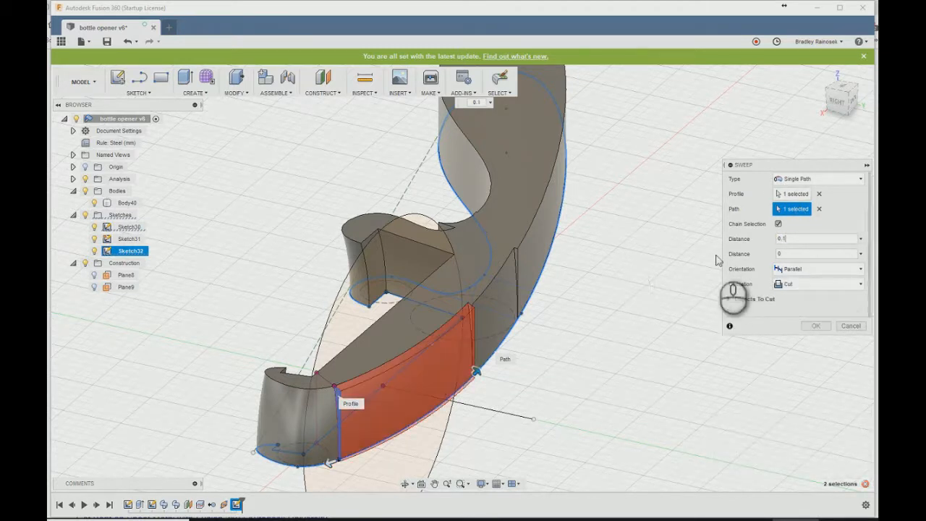
pyautogui.moveTo(476, 377); pyautogui.dragTo(472, 116)
pyautogui.scroll(-3, 428, 331)
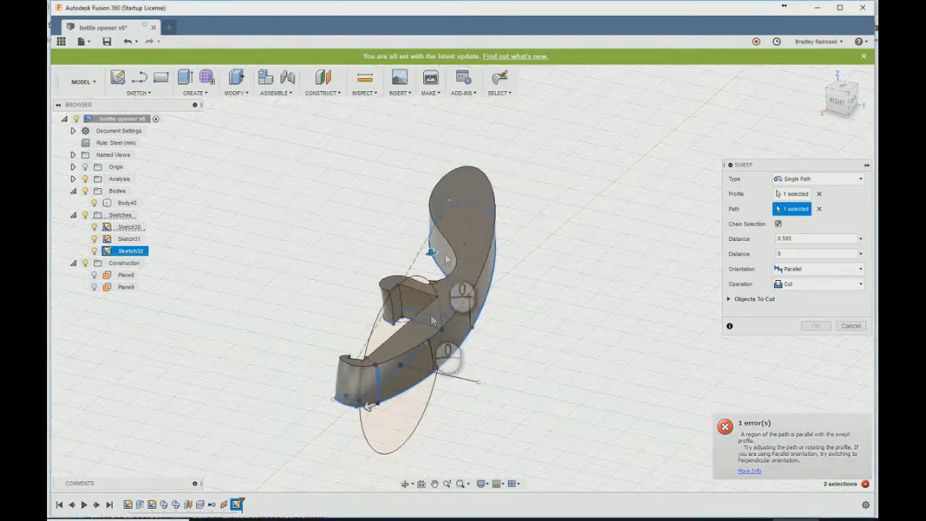
pyautogui.scroll(2, 439, 290)
# - Set the sweep orientation to Perpendicular and extend the cut around the handle's rounded end
pyautogui.moveTo(427, 269); pyautogui.dragTo(489, 208)
pyautogui.click(818, 269)
pyautogui.click(796, 283)
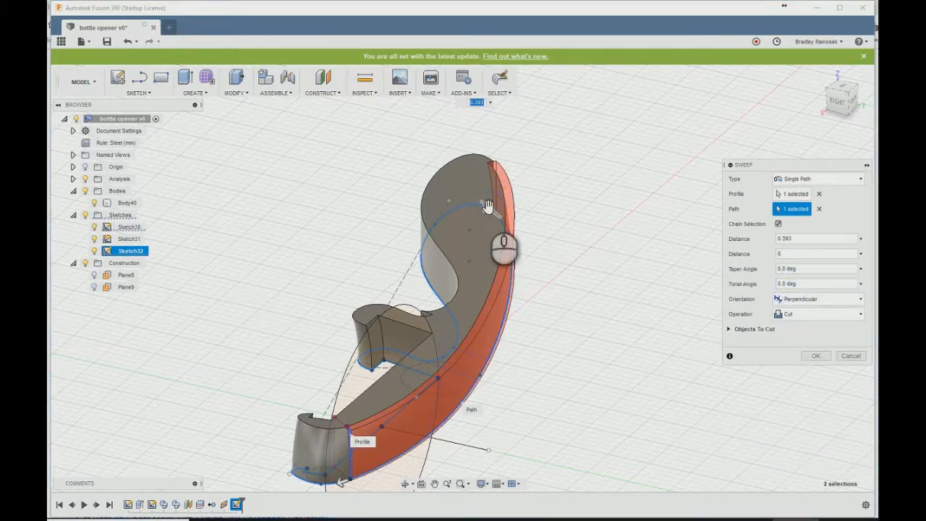
pyautogui.moveTo(487, 207); pyautogui.dragTo(457, 329)
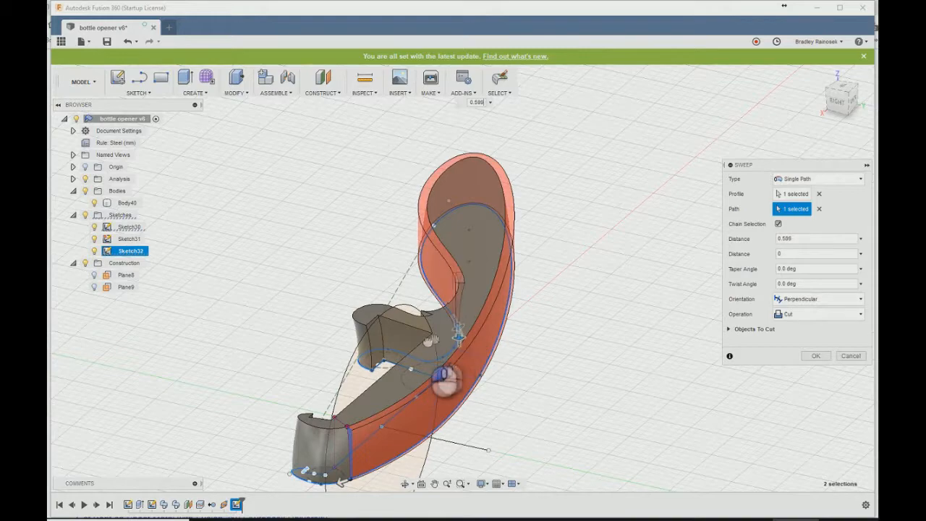
# - Extend the sweep cut to a distance of about 0.649 along the handle's inner curve and complete the cut
pyautogui.keyDown('shift'); pyautogui.moveTo(386, 295); pyautogui.dragTo(488, 335, button='middle'); pyautogui.keyUp('shift')
pyautogui.moveTo(393, 393); pyautogui.dragTo(502, 335, button='middle')
pyautogui.scroll(4, 416, 315)
pyautogui.scroll(2, 416, 314)
pyautogui.keyDown('shift'); pyautogui.moveTo(445, 295); pyautogui.dragTo(445, 327, button='middle'); pyautogui.keyUp('shift')
pyautogui.scroll(4, 442, 334)
pyautogui.moveTo(383, 324)
pyautogui.keyDown('shift'); pyautogui.mouseDown(button='middle')
pyautogui.moveTo(407, 230)
pyautogui.moveTo(384, 316)
pyautogui.mouseUp(button='middle'); pyautogui.keyUp('shift')
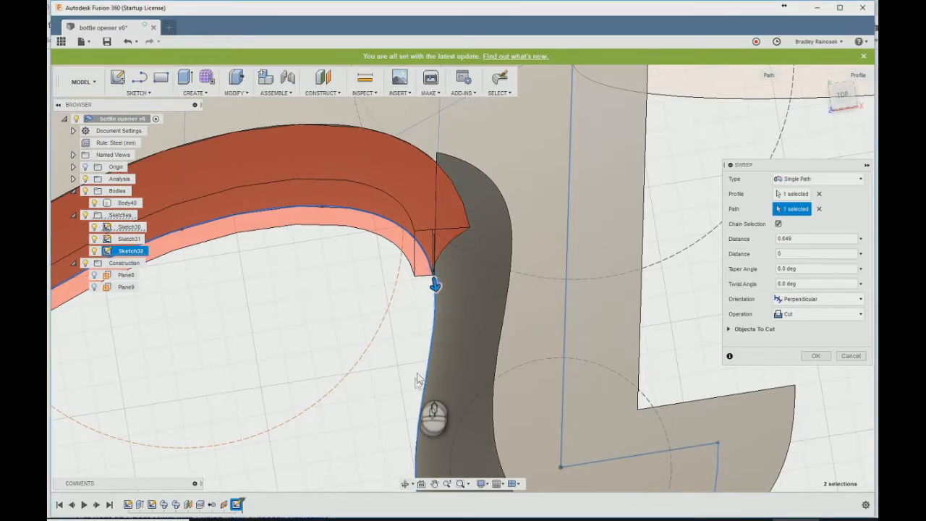
pyautogui.click(816, 355)
# - Examine where the sweep cut ends on the handle's inner curve and how it meets the neck
pyautogui.scroll(-1, 382, 361)
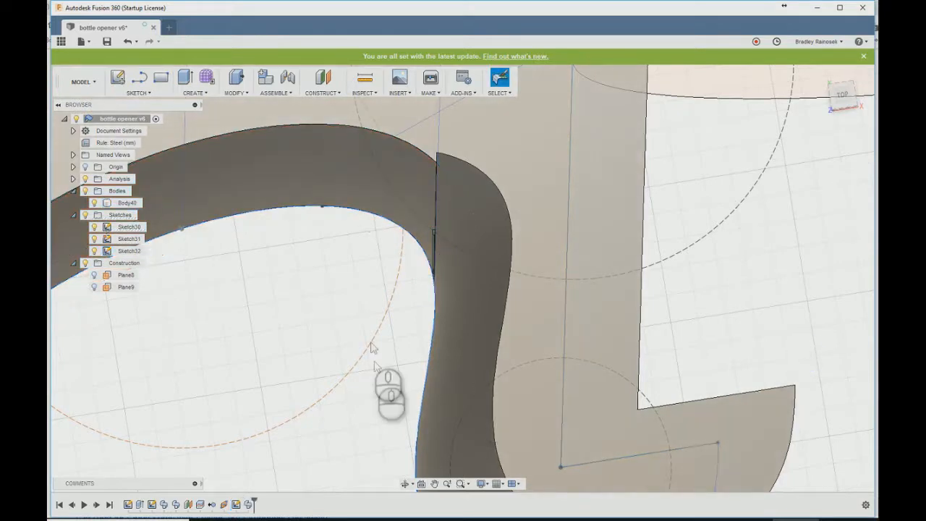
pyautogui.scroll(10, 371, 348)
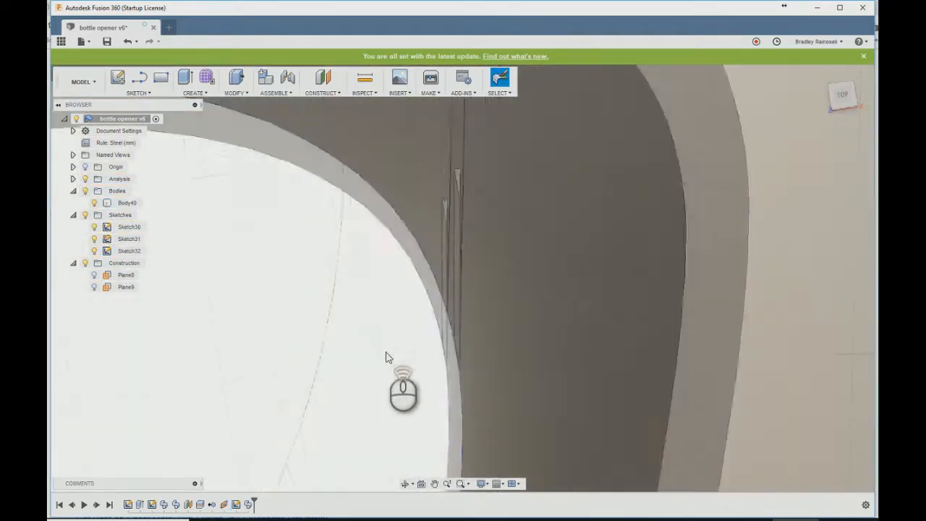
pyautogui.scroll(-1, 386, 352)
pyautogui.keyDown('shift'); pyautogui.moveTo(360, 292); pyautogui.dragTo(396, 326, button='middle'); pyautogui.keyUp('shift')
pyautogui.scroll(-2, 397, 326)
pyautogui.scroll(-4, 499, 355)
pyautogui.scroll(-5, 279, 386)
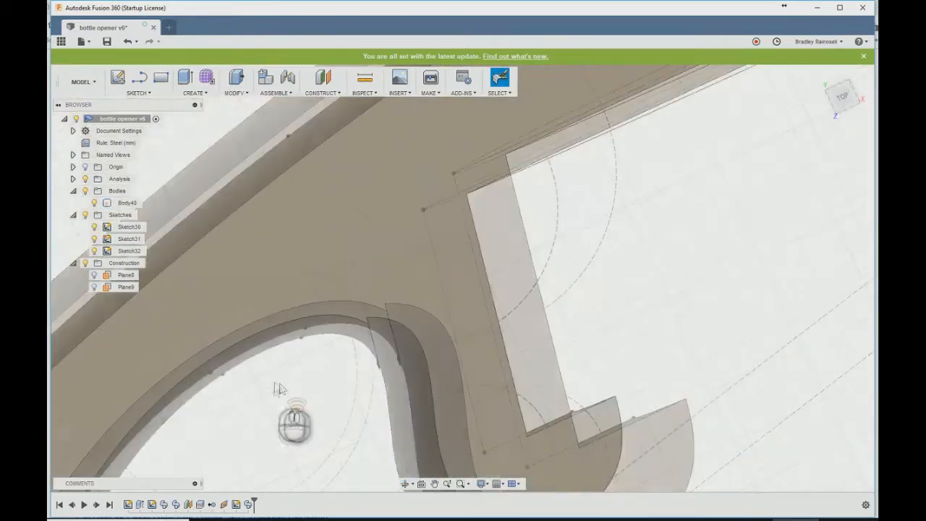
# - Edit the cut profile sketch by moving its outer vertical line slightly outward, and finish the sketch
pyautogui.doubleClick(238, 504)
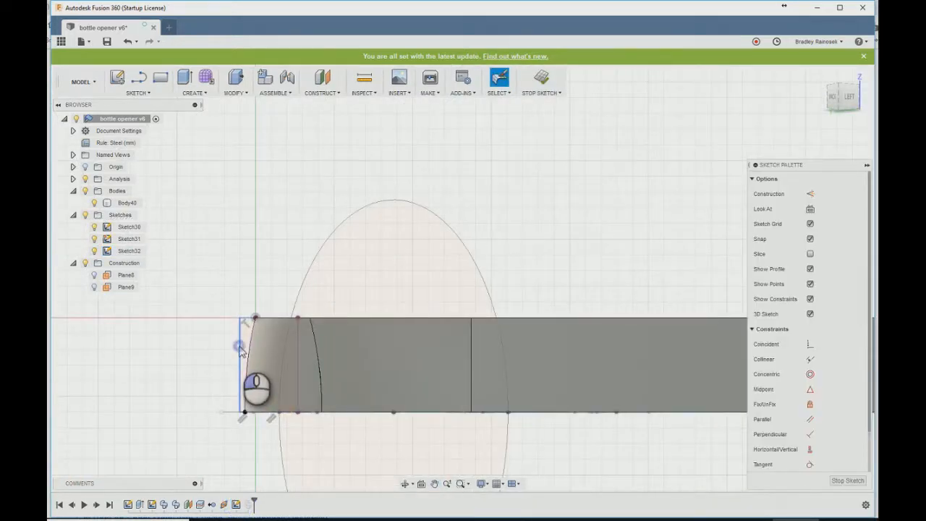
pyautogui.click(544, 80)
pyautogui.moveTo(275, 423)
pyautogui.keyDown('shift'); pyautogui.mouseDown(button='middle')
pyautogui.moveTo(266, 378)
pyautogui.moveTo(246, 368)
pyautogui.moveTo(259, 386)
pyautogui.mouseUp(button='middle'); pyautogui.keyUp('shift')
pyautogui.doubleClick(237, 505)
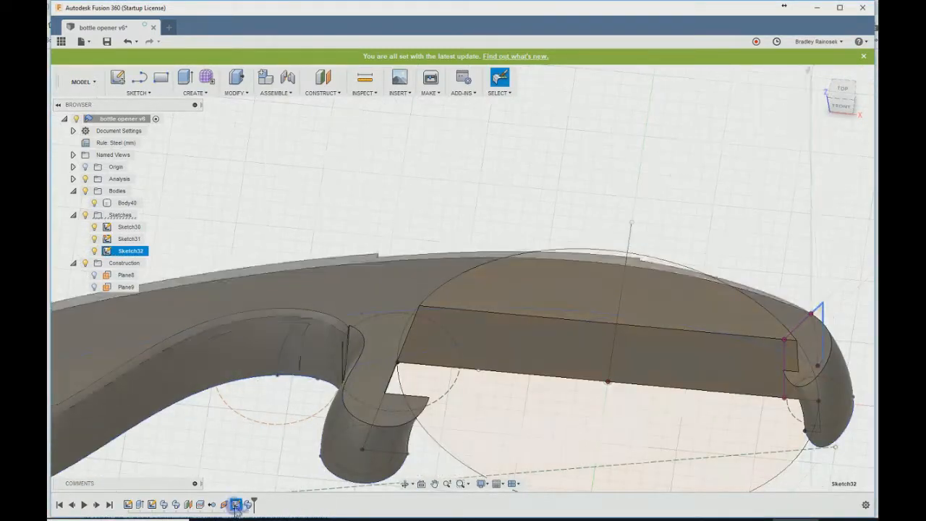
pyautogui.scroll(-3, 511, 356)
pyautogui.moveTo(474, 329); pyautogui.dragTo(484, 331)
pyautogui.click(552, 81)
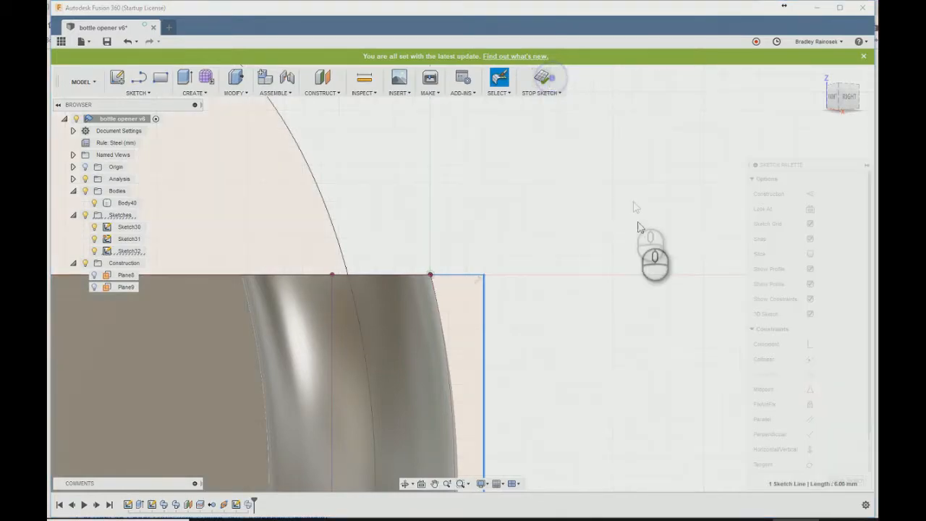
# - Edit the sweep cut so its distance along the outline is about 0.642
pyautogui.scroll(3, 655, 271)
pyautogui.moveTo(656, 270)
pyautogui.keyDown('shift'); pyautogui.mouseDown(button='middle')
pyautogui.moveTo(409, 228)
pyautogui.moveTo(438, 308)
pyautogui.moveTo(427, 340)
pyautogui.mouseUp(button='middle'); pyautogui.keyUp('shift')
pyautogui.scroll(-6, 423, 319)
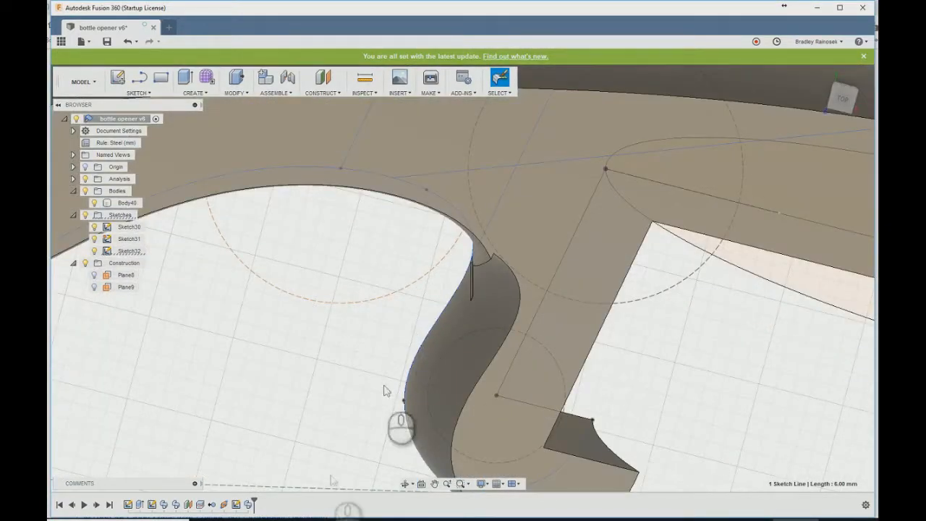
pyautogui.doubleClick(248, 505)
pyautogui.keyDown('shift'); pyautogui.moveTo(394, 376); pyautogui.dragTo(405, 249, button='middle'); pyautogui.keyUp('shift')
pyautogui.moveTo(391, 267); pyautogui.dragTo(371, 248)
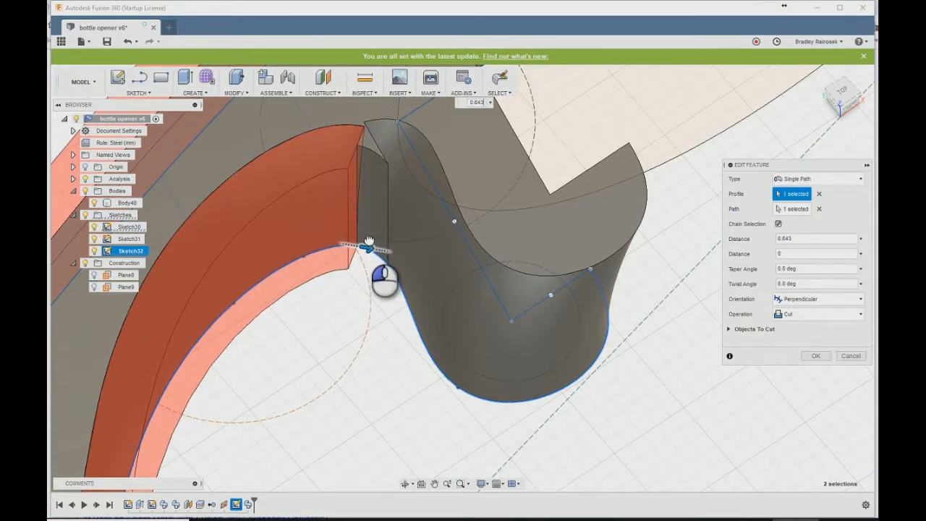
pyautogui.moveTo(369, 241); pyautogui.dragTo(367, 247)
pyautogui.click(815, 355)
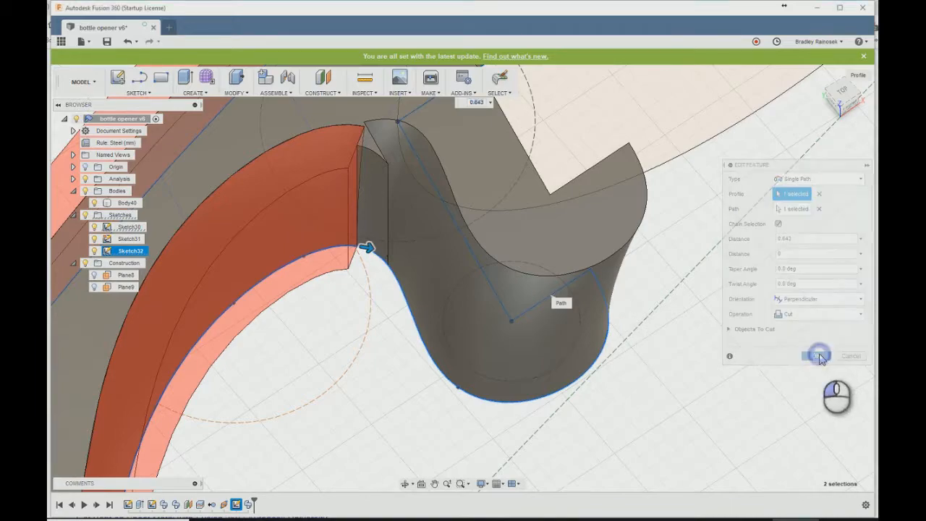
# - Create a plane along the neck's upper inner edge, positioned just past where the sweep cut ends
pyautogui.keyDown('shift'); pyautogui.moveTo(356, 333); pyautogui.dragTo(290, 296, button='middle'); pyautogui.keyUp('shift')
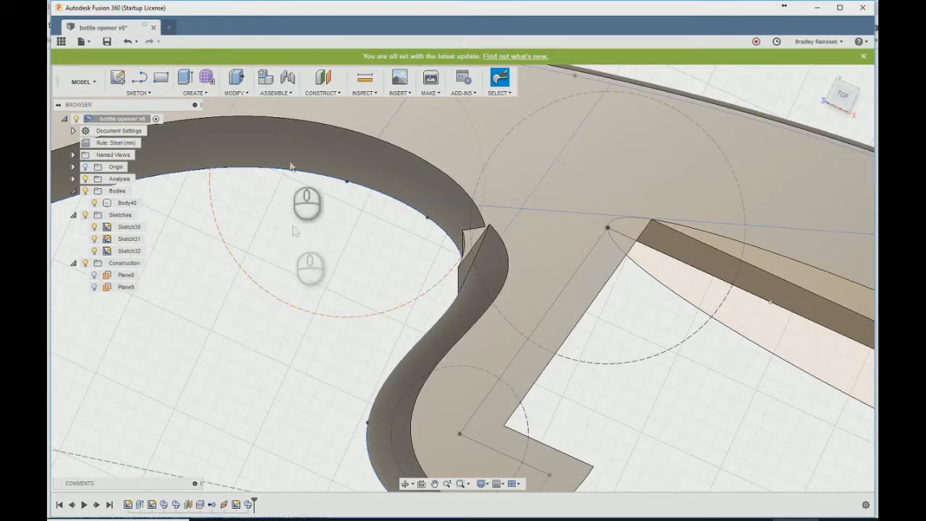
pyautogui.click(322, 93)
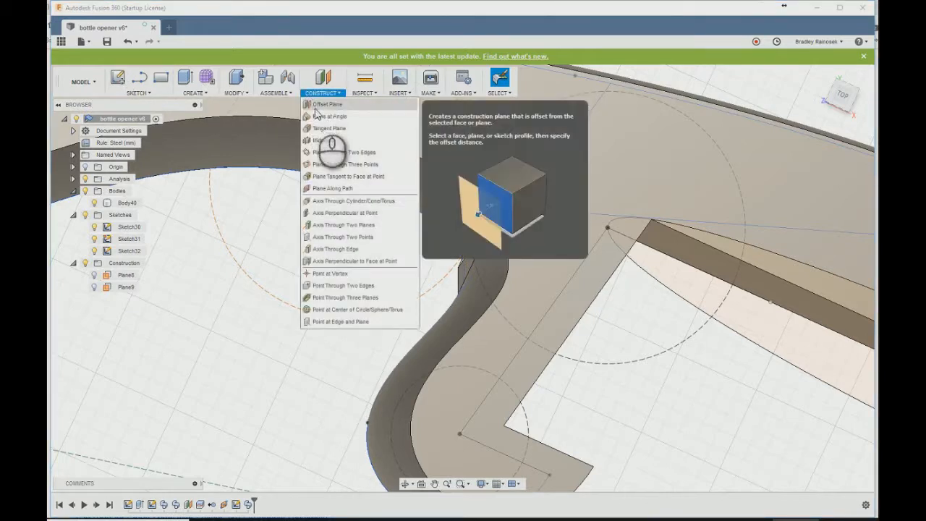
pyautogui.click(323, 188)
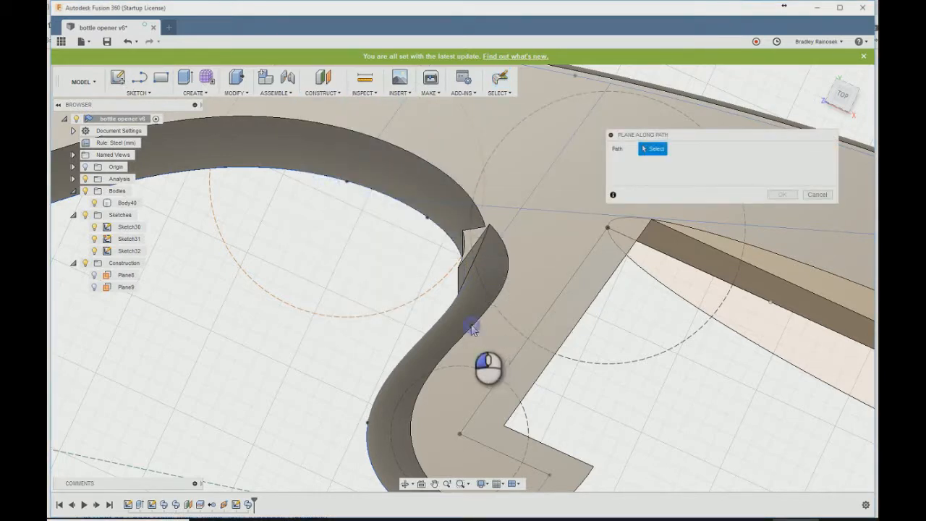
pyautogui.click(471, 329)
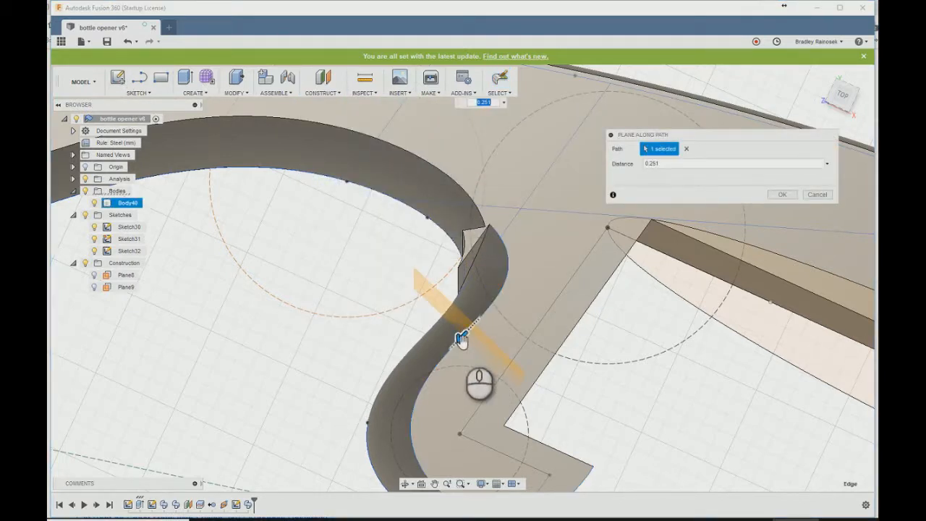
pyautogui.moveTo(462, 340); pyautogui.dragTo(476, 314)
pyautogui.keyDown('shift'); pyautogui.moveTo(476, 313); pyautogui.dragTo(424, 310, button='middle'); pyautogui.keyUp('shift')
pyautogui.moveTo(474, 327); pyautogui.dragTo(479, 321)
pyautogui.click(780, 196)
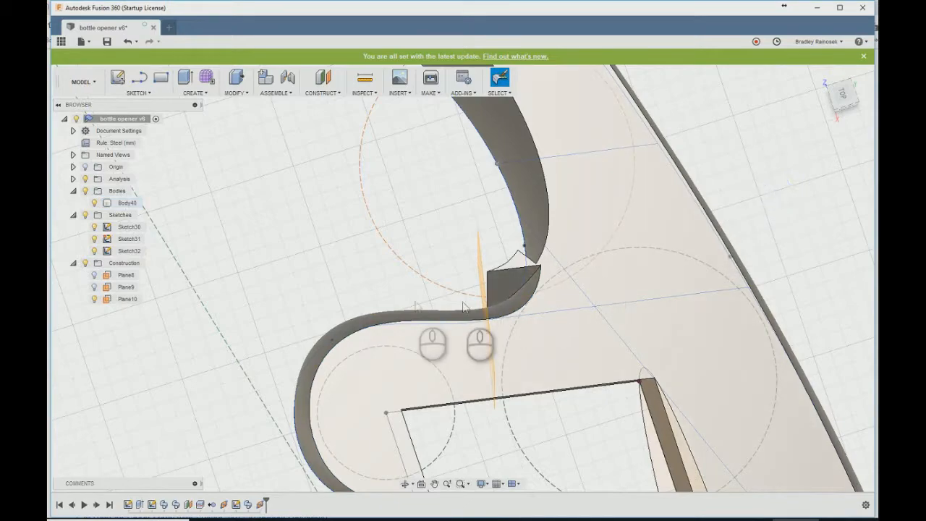
# - Start a sketch on the new plane across the neck and add the body's intersection outline to it
pyautogui.moveTo(356, 269)
pyautogui.keyDown('shift'); pyautogui.mouseDown(button='middle')
pyautogui.moveTo(416, 249)
pyautogui.moveTo(428, 200)
pyautogui.moveTo(413, 347)
pyautogui.mouseUp(button='middle'); pyautogui.keyUp('shift')
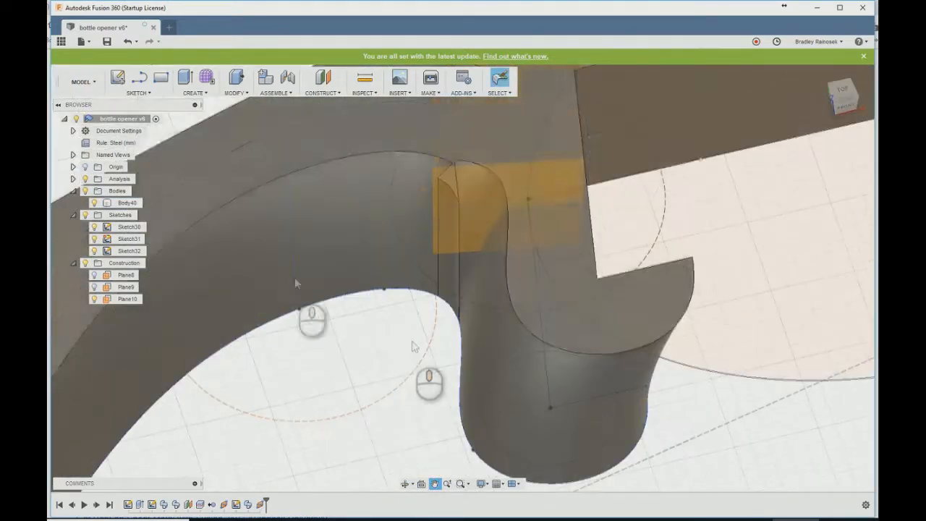
pyautogui.click(119, 80)
pyautogui.click(463, 190)
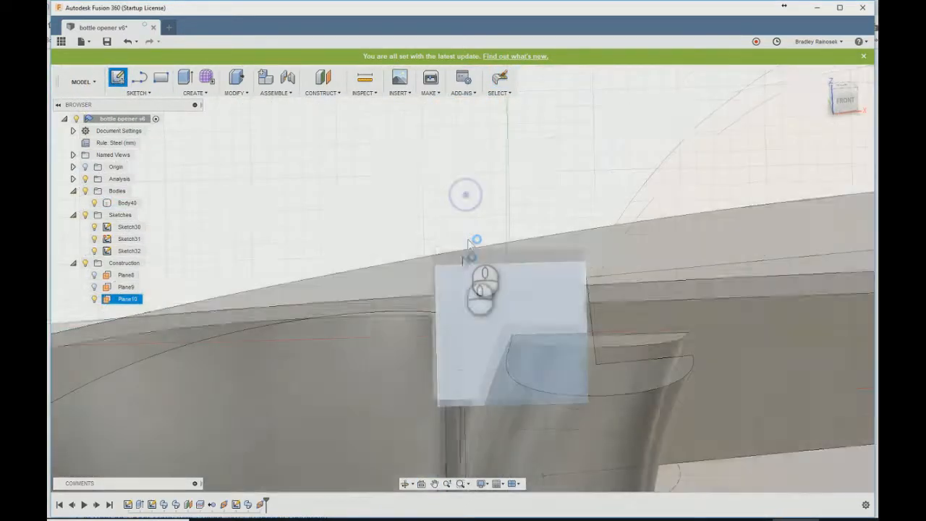
pyautogui.write('sint')
pyautogui.press('Return')
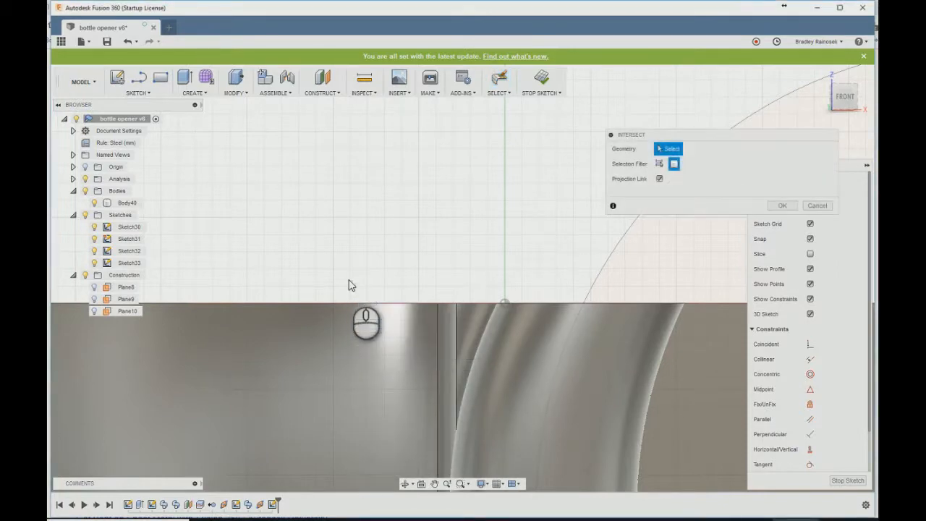
pyautogui.click(559, 349)
pyautogui.click(781, 207)
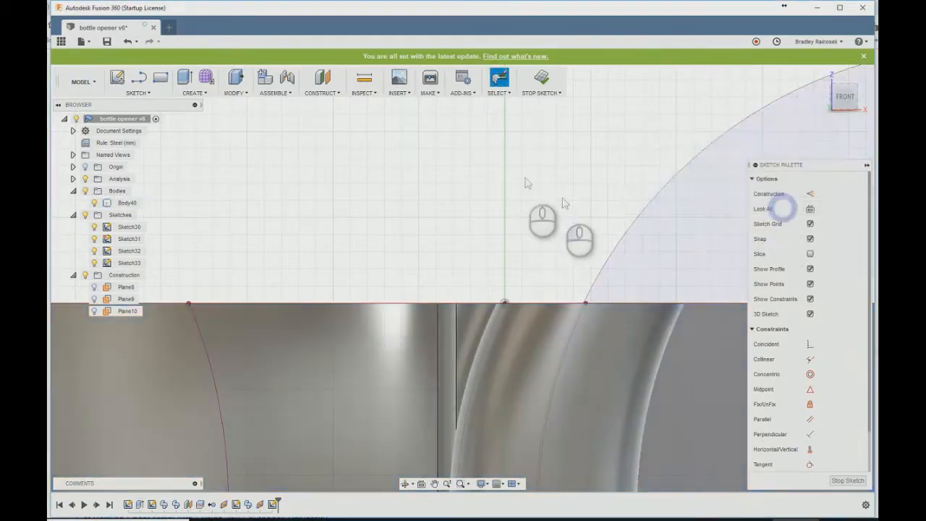
# - Slice the model at the neck sketch's plane to expose the body's cross-section
pyautogui.scroll(-2, 503, 162)
pyautogui.keyDown('shift'); pyautogui.moveTo(481, 179); pyautogui.dragTo(480, 212, button='middle'); pyautogui.keyUp('shift')
pyautogui.scroll(5, 500, 277)
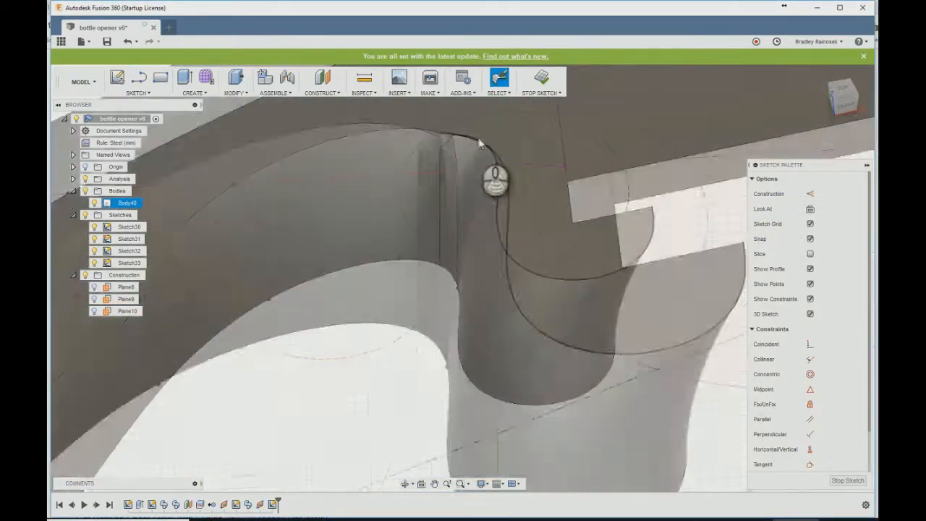
pyautogui.click(112, 265)
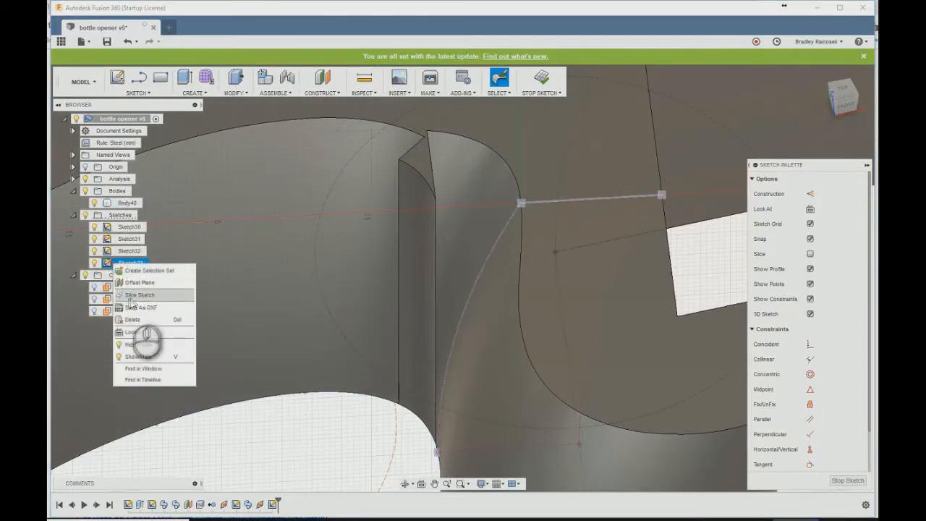
pyautogui.click(131, 297)
pyautogui.moveTo(380, 293)
pyautogui.keyDown('shift'); pyautogui.mouseDown(button='middle')
pyautogui.moveTo(340, 265)
pyautogui.moveTo(347, 258)
pyautogui.moveTo(354, 292)
pyautogui.mouseUp(button='middle'); pyautogui.keyUp('shift')
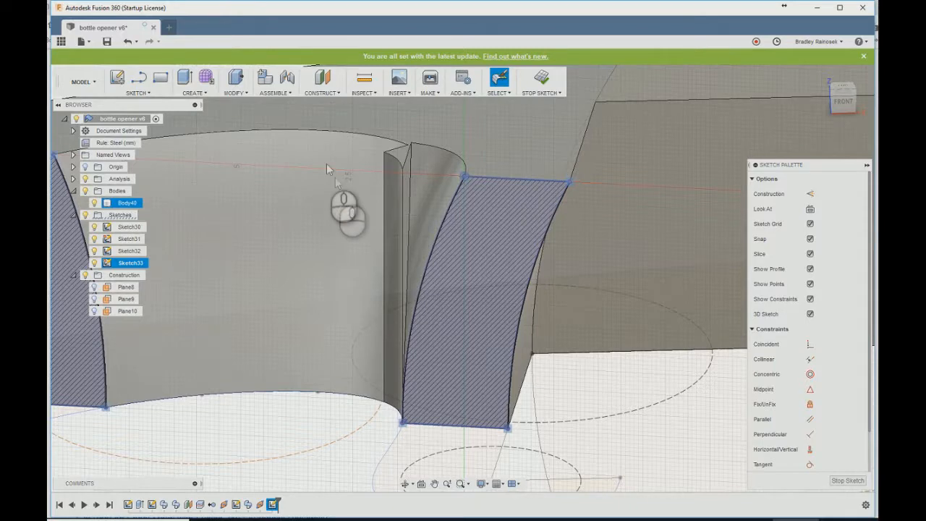
# - Draw three lines from the section's upper corner to its lower corner, closing a narrow profile outside the neck's curved side, and finish the sketch
pyautogui.scroll(2, 338, 172)
pyautogui.press('l')
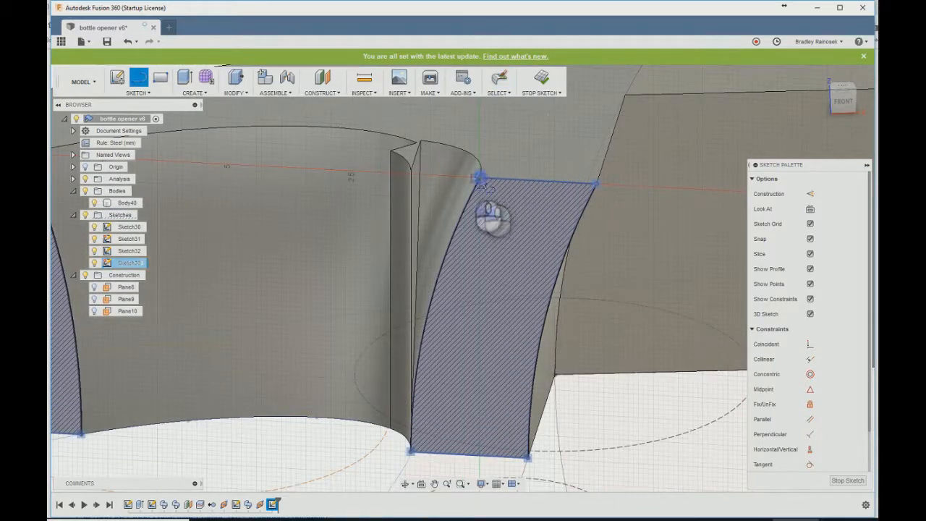
pyautogui.click(480, 179)
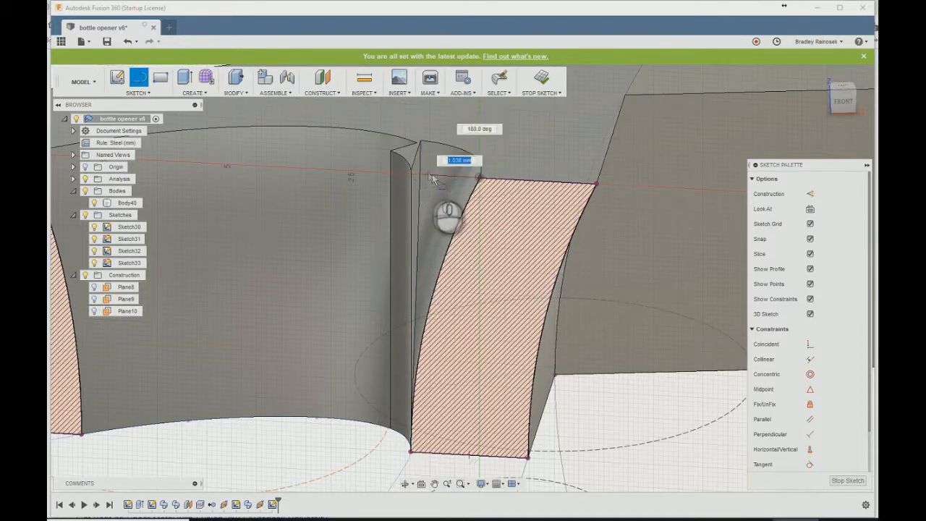
pyautogui.click(396, 174)
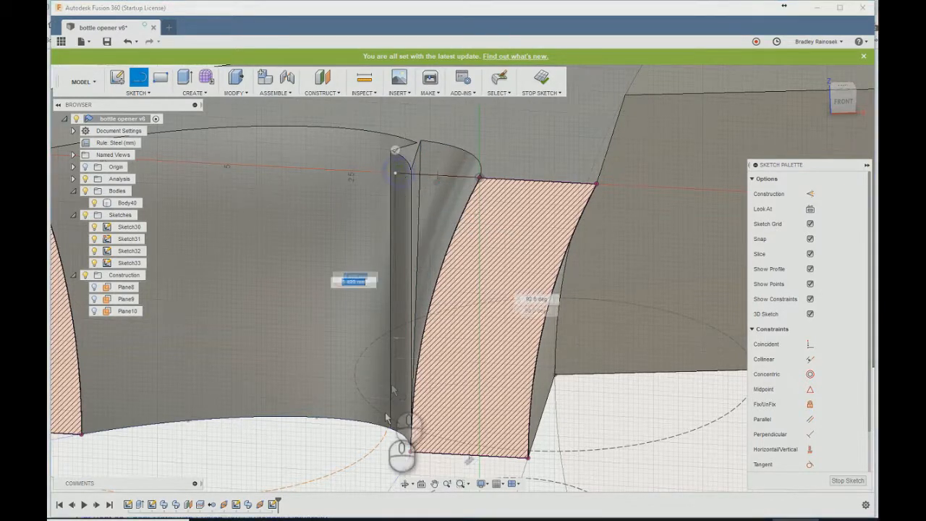
pyautogui.click(398, 450)
pyautogui.click(410, 452)
pyautogui.scroll(-1, 467, 439)
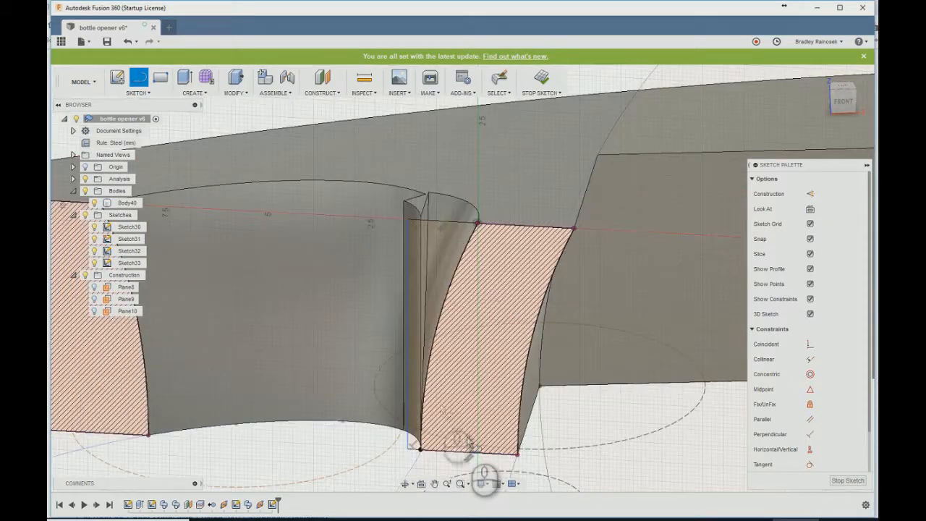
pyautogui.moveTo(420, 265)
pyautogui.keyDown('shift'); pyautogui.mouseDown(button='middle')
pyautogui.moveTo(388, 242)
pyautogui.moveTo(329, 246)
pyautogui.moveTo(319, 267)
pyautogui.moveTo(315, 243)
pyautogui.moveTo(426, 248)
pyautogui.mouseUp(button='middle'); pyautogui.keyUp('shift')
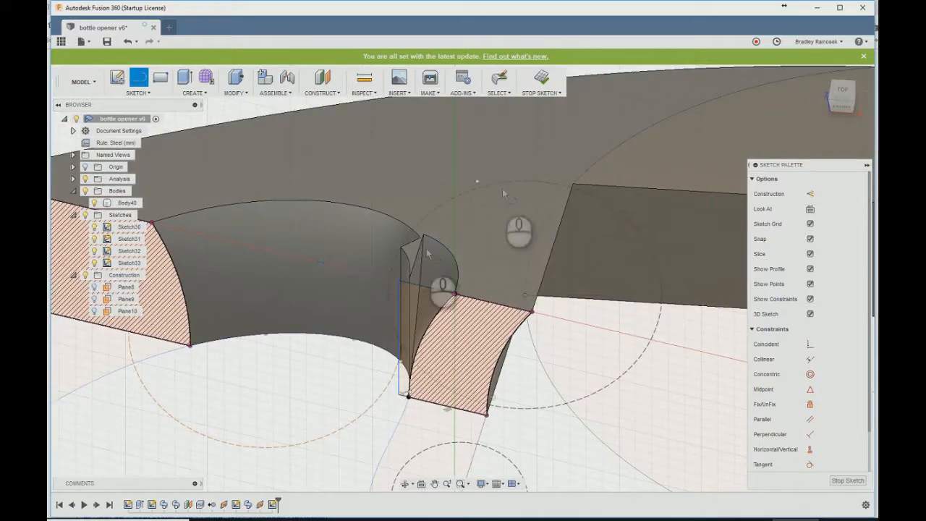
pyautogui.click(541, 78)
# - Create a plane along the handle's upper inner edge at a path distance of 0.969
pyautogui.moveTo(318, 348)
pyautogui.keyDown('shift'); pyautogui.mouseDown(button='middle')
pyautogui.moveTo(304, 359)
pyautogui.moveTo(337, 340)
pyautogui.moveTo(337, 349)
pyautogui.moveTo(303, 252)
pyautogui.moveTo(315, 173)
pyautogui.mouseUp(button='middle'); pyautogui.keyUp('shift')
pyautogui.click(323, 94)
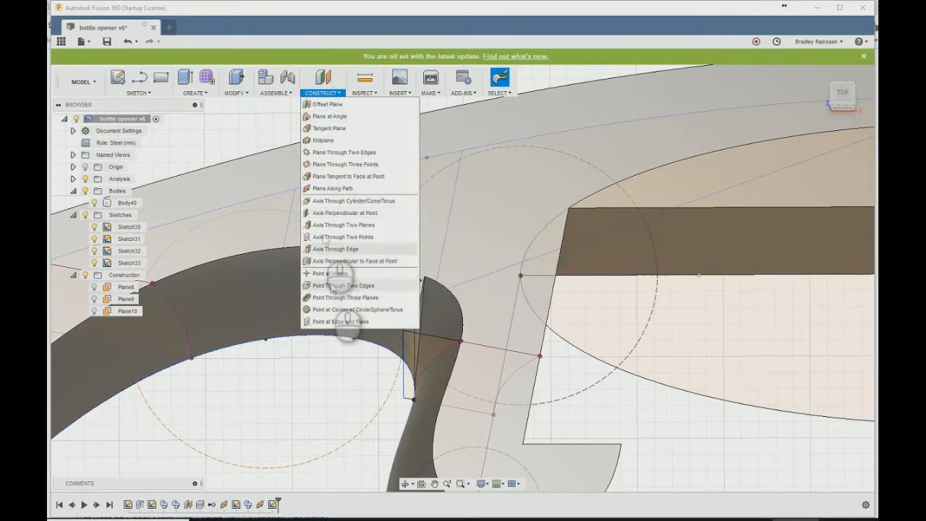
pyautogui.click(326, 189)
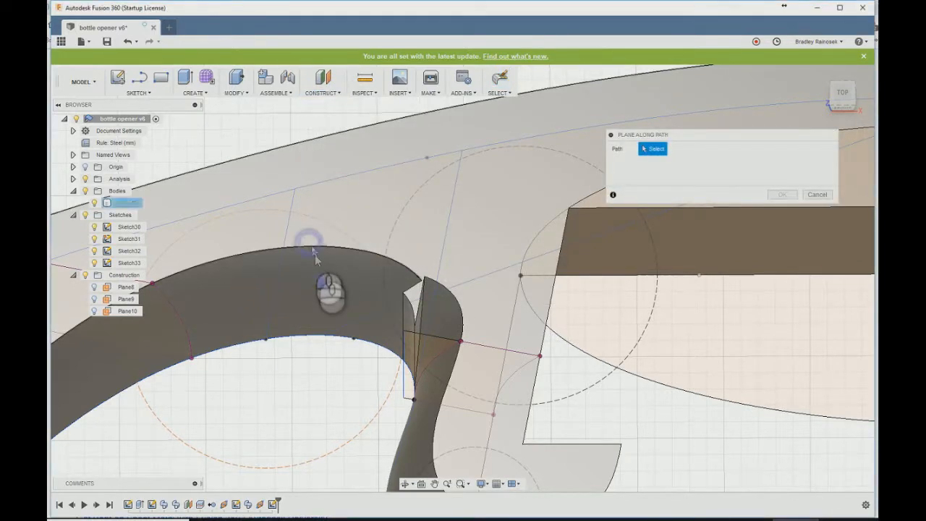
pyautogui.click(318, 247)
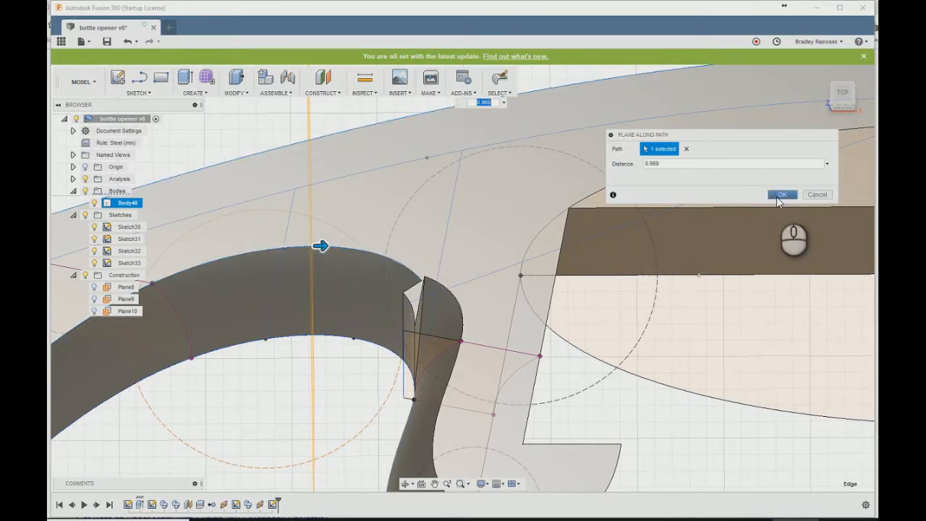
pyautogui.click(780, 194)
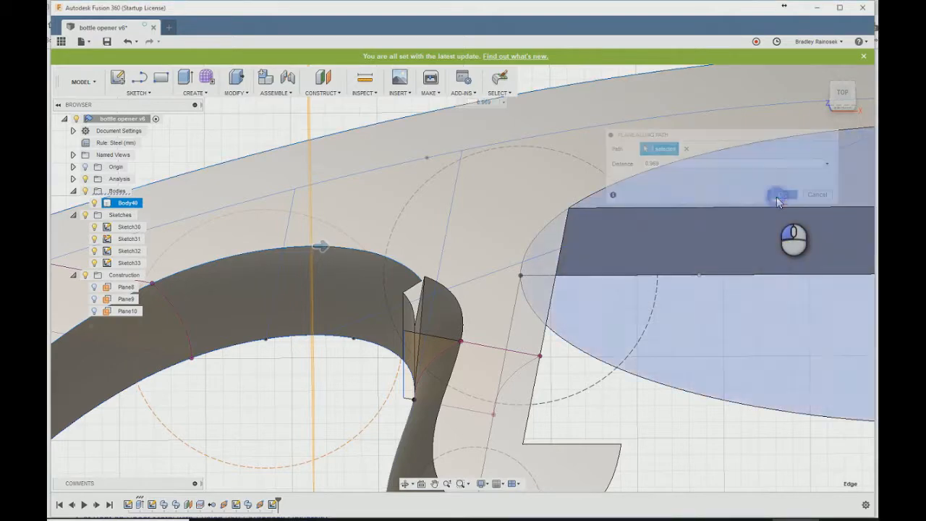
# - Start a sketch on the new plane across the handle's inner curve and slice the model there
pyautogui.keyDown('shift'); pyautogui.moveTo(285, 353); pyautogui.dragTo(332, 329, button='middle'); pyautogui.keyUp('shift')
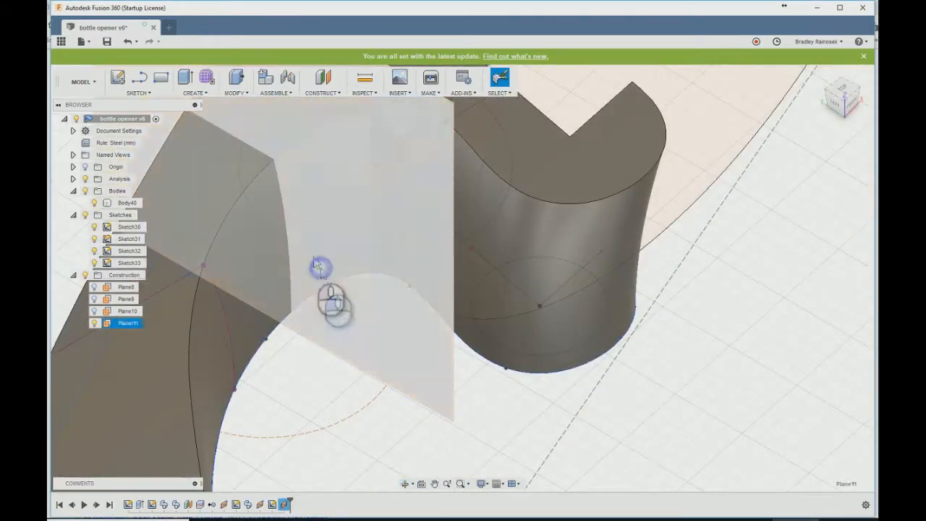
pyautogui.click(321, 267)
pyautogui.click(118, 77)
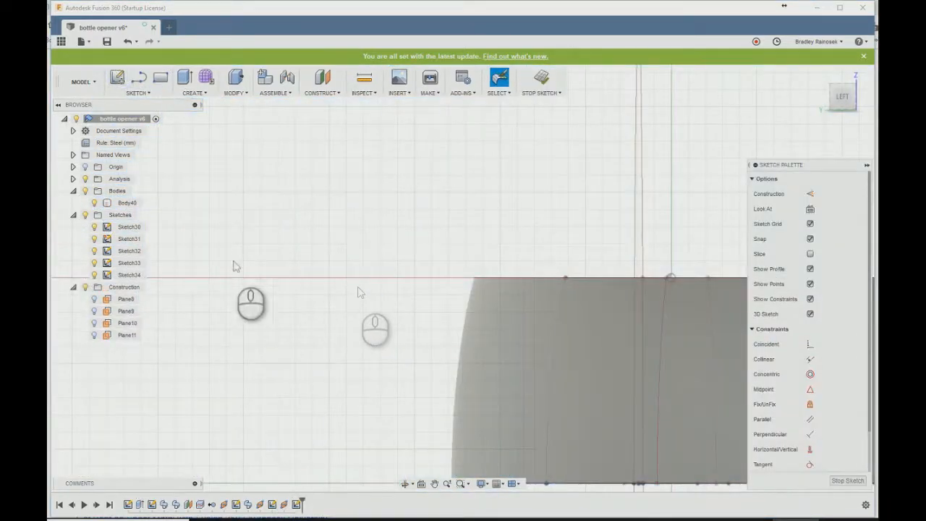
pyautogui.rightClick(110, 280)
pyautogui.click(129, 304)
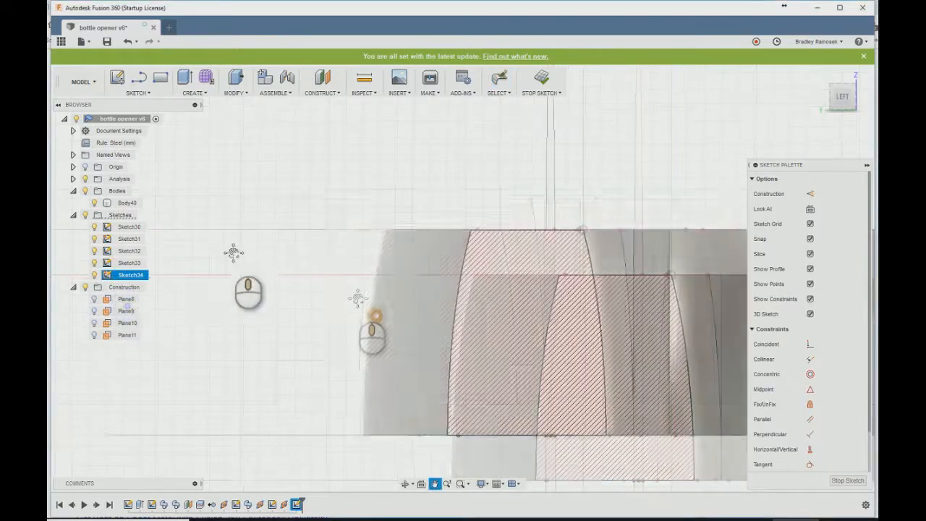
# - Add the body's intersection outline to the handle cross-section sketch
pyautogui.write('sinters')
pyautogui.press('Return')
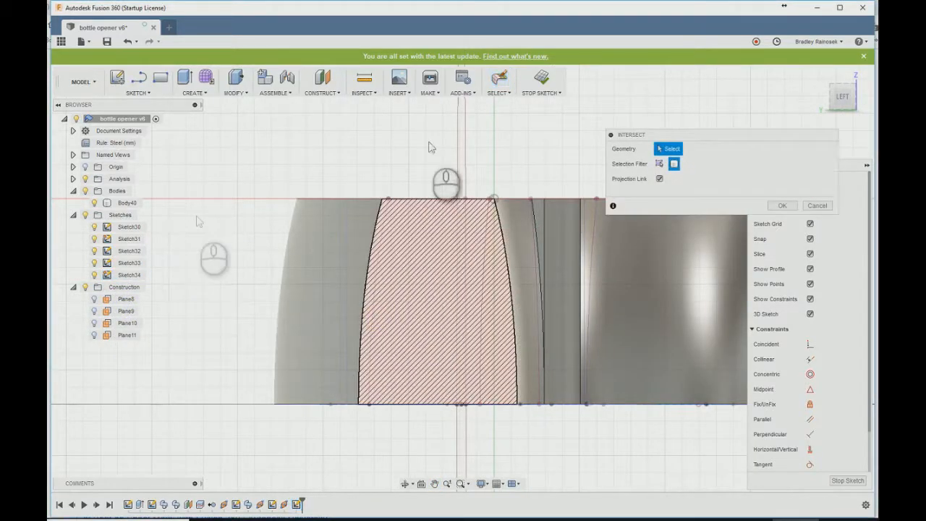
pyautogui.click(407, 274)
pyautogui.click(782, 205)
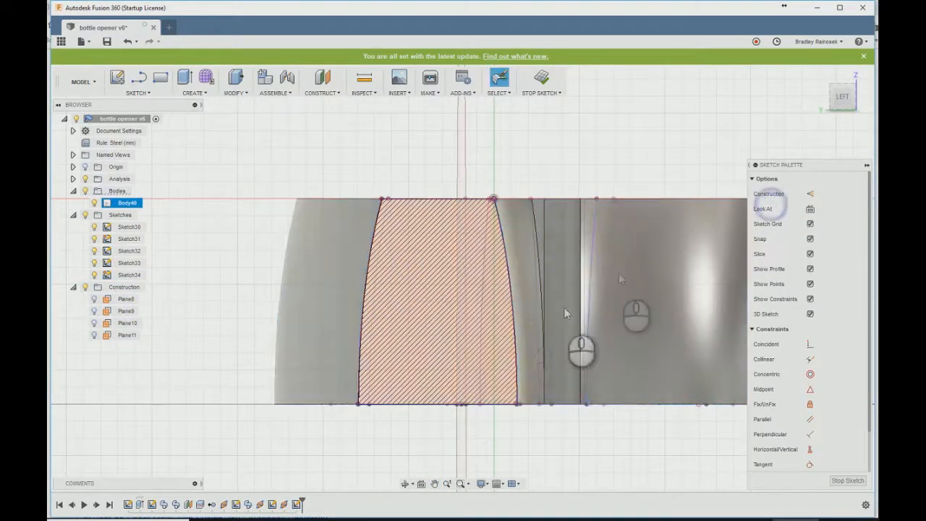
# - Draw lines closing a narrow profile between the handle section's curved inner side and an outer vertical line, and finish the sketch
pyautogui.press('l')
pyautogui.keyDown('shift'); pyautogui.moveTo(546, 404); pyautogui.dragTo(512, 432, button='middle'); pyautogui.keyUp('shift')
pyautogui.click(516, 432)
pyautogui.scroll(-5, 531, 428)
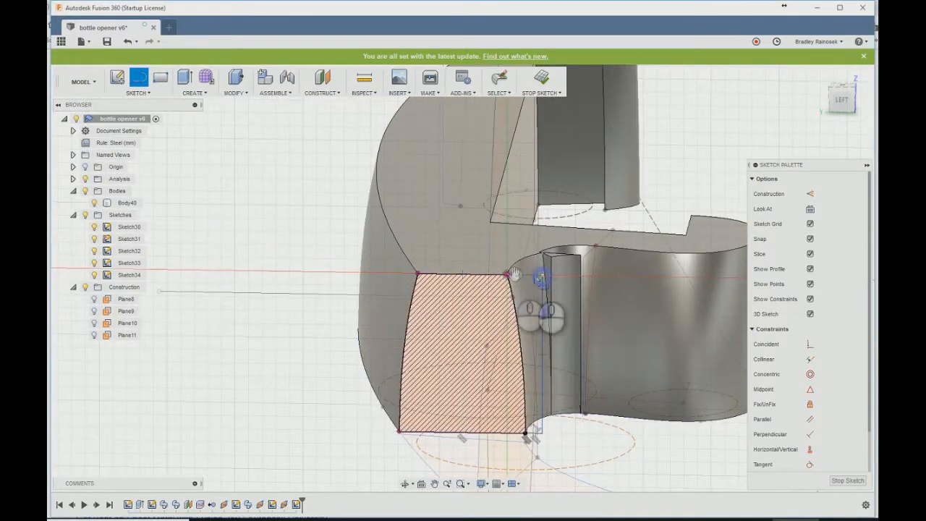
pyautogui.click(551, 86)
# - Create a sketch on the opener's flat top face and add the body's intersection outline to it
pyautogui.moveTo(526, 200)
pyautogui.keyDown('shift'); pyautogui.mouseDown(button='middle')
pyautogui.moveTo(491, 216)
pyautogui.moveTo(429, 306)
pyautogui.moveTo(726, 194)
pyautogui.mouseUp(button='middle'); pyautogui.keyUp('shift')
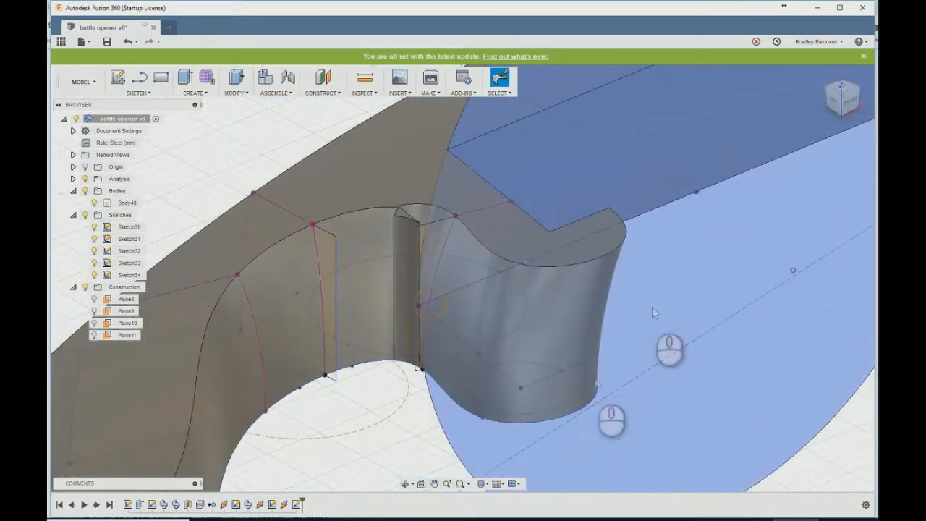
pyautogui.scroll(2, 287, 360)
pyautogui.scroll(2, 337, 119)
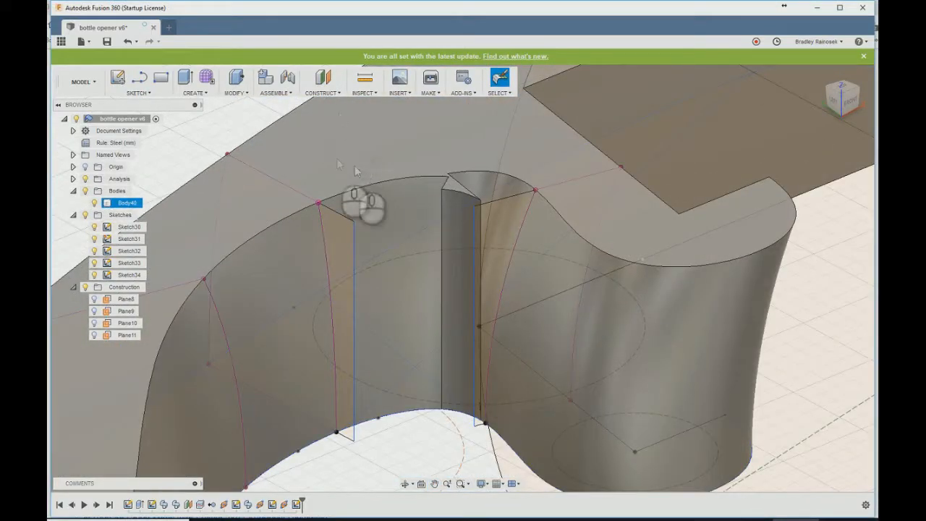
pyautogui.click(117, 76)
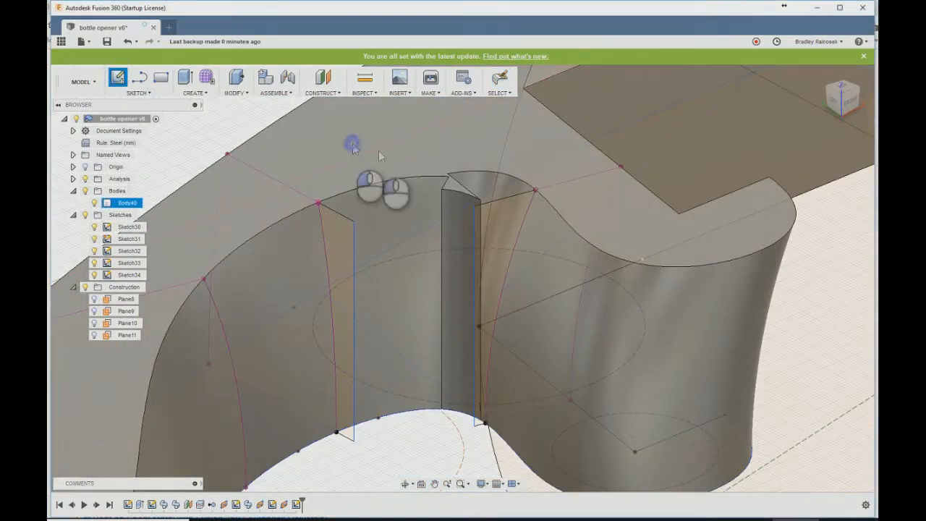
pyautogui.click(367, 149)
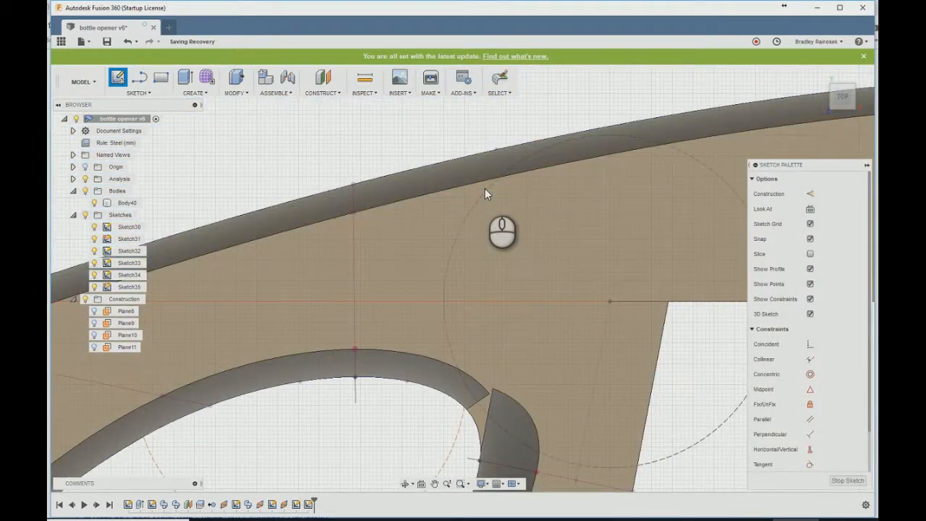
pyautogui.hotkey('ctrl', 'z')
pyautogui.scroll(-5, 377, 311)
pyautogui.press('r')
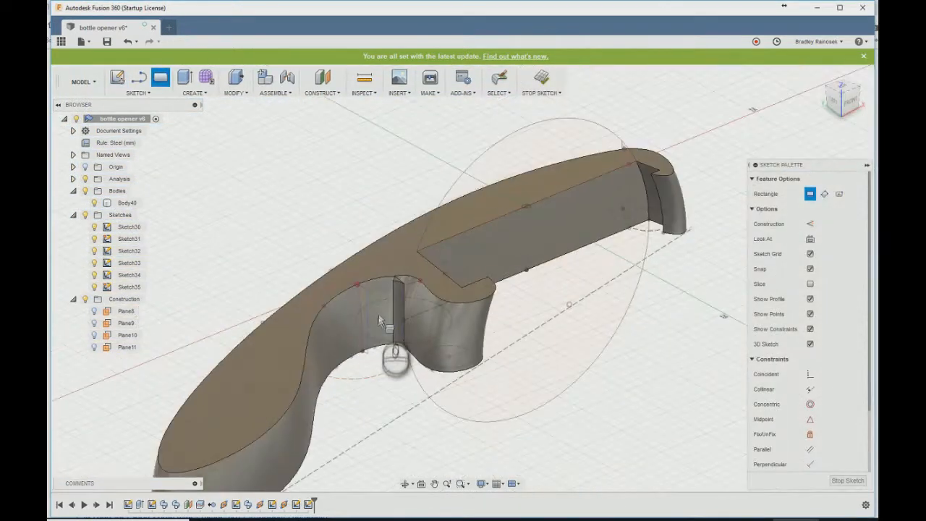
pyautogui.click(541, 78)
pyautogui.doubleClick(130, 287)
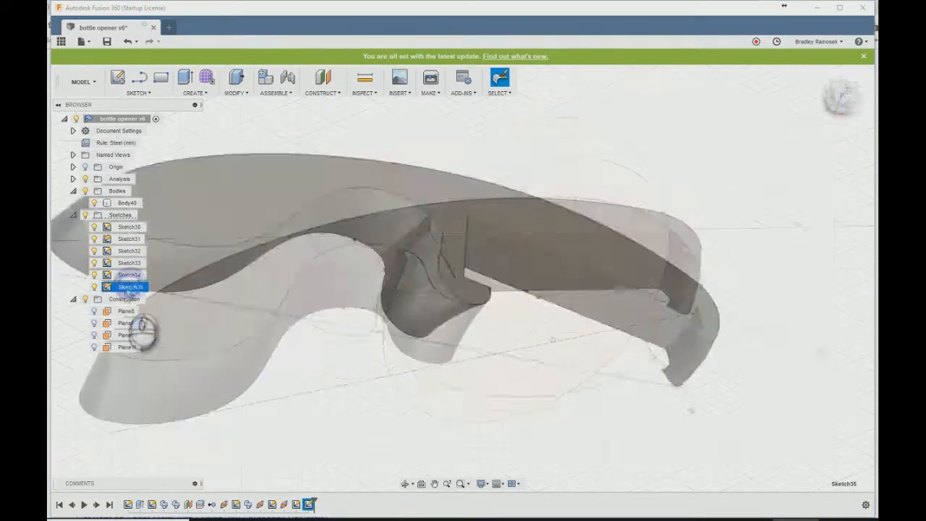
pyautogui.write('sinters')
pyautogui.press('Return')
pyautogui.click(427, 185)
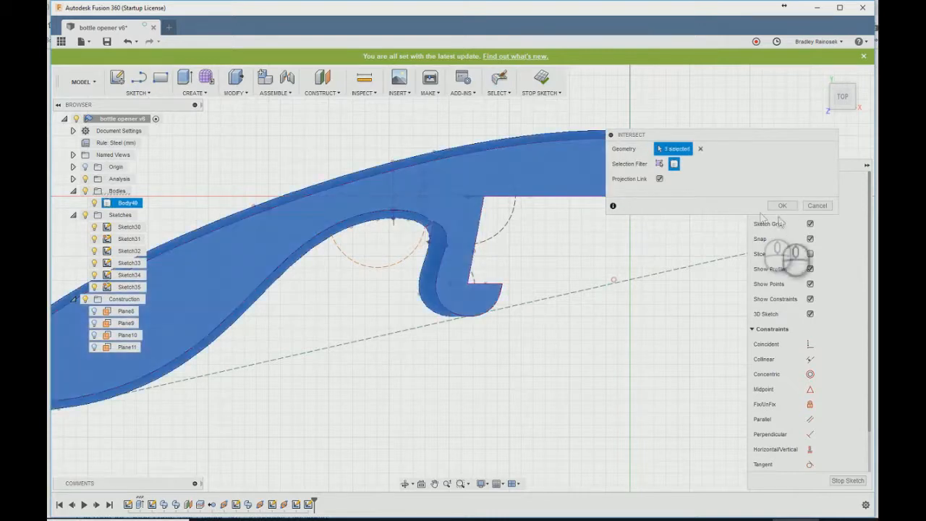
pyautogui.click(782, 206)
# - Draw a spline on the top face joining the neck profile's upper corner to the handle profile's upper corner
pyautogui.scroll(3, 307, 312)
pyautogui.write('sspl')
pyautogui.click(337, 390)
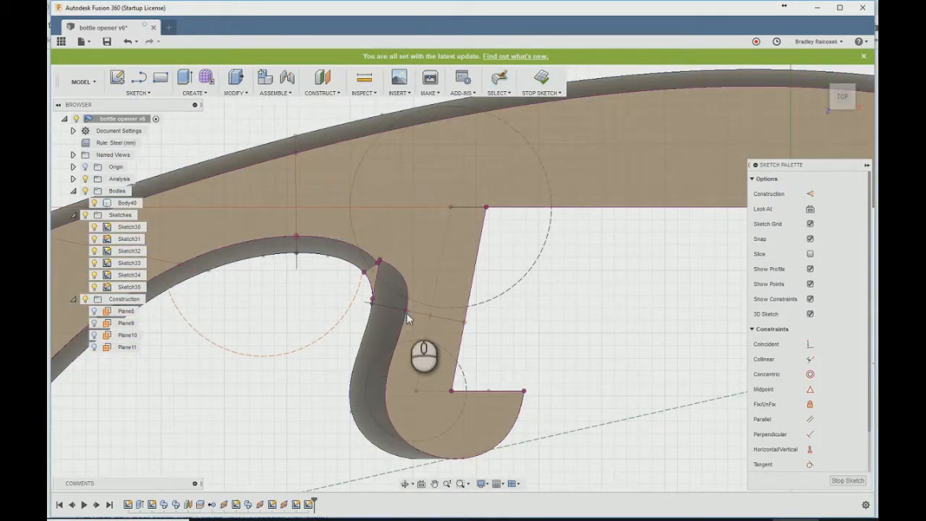
pyautogui.scroll(3, 406, 308)
pyautogui.moveTo(366, 324)
pyautogui.keyDown('shift'); pyautogui.mouseDown(button='middle')
pyautogui.moveTo(355, 320)
pyautogui.moveTo(355, 239)
pyautogui.moveTo(361, 253)
pyautogui.moveTo(402, 224)
pyautogui.moveTo(341, 288)
pyautogui.mouseUp(button='middle'); pyautogui.keyUp('shift')
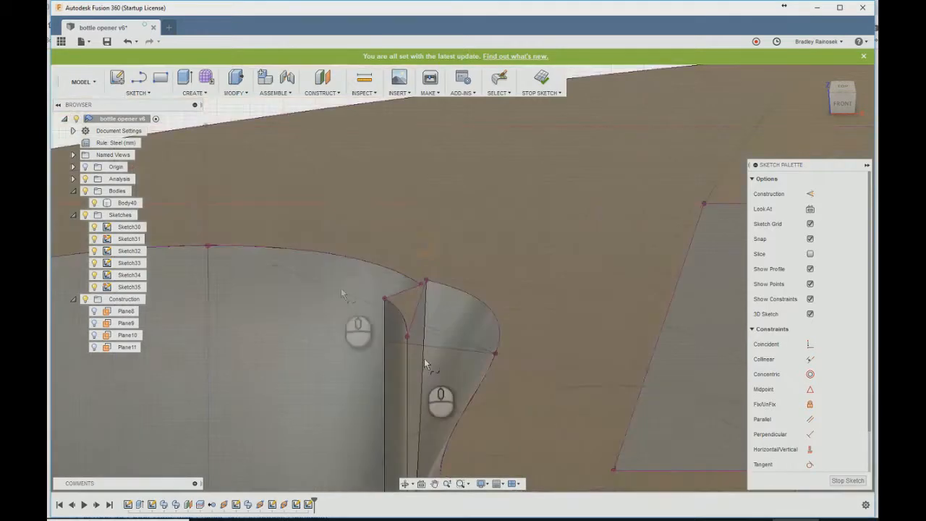
pyautogui.click(208, 246)
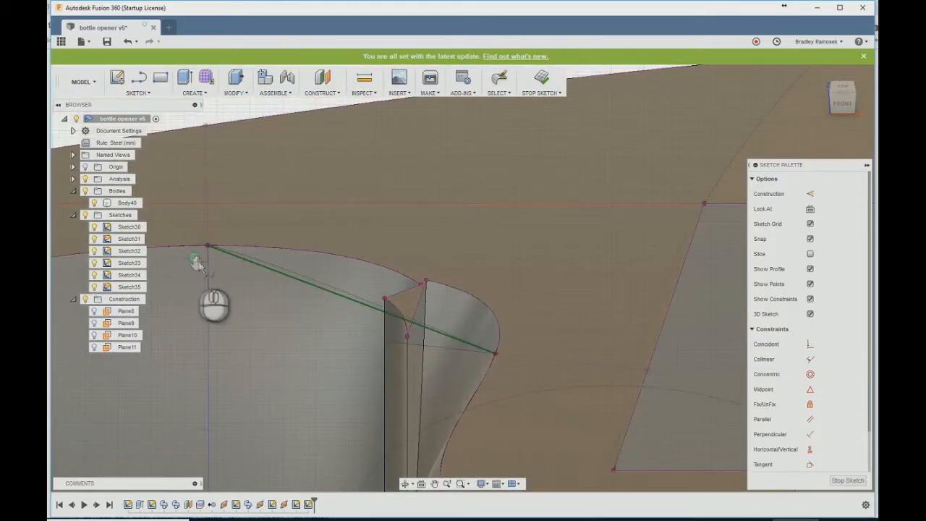
pyautogui.click(193, 259)
# - Hide Sketch30 through Sketch34 and save the design
pyautogui.click(94, 227)
pyautogui.click(95, 239)
pyautogui.click(94, 251)
pyautogui.click(94, 264)
pyautogui.click(94, 275)
pyautogui.click(107, 41)
# - Adjust the spline's tangent handle at its neck-side end point
pyautogui.click(459, 274)
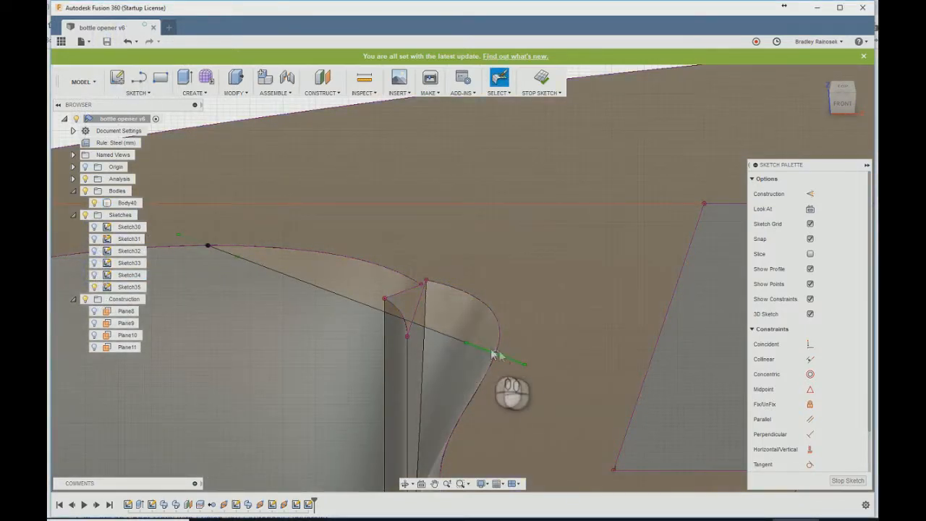
pyautogui.click(467, 344)
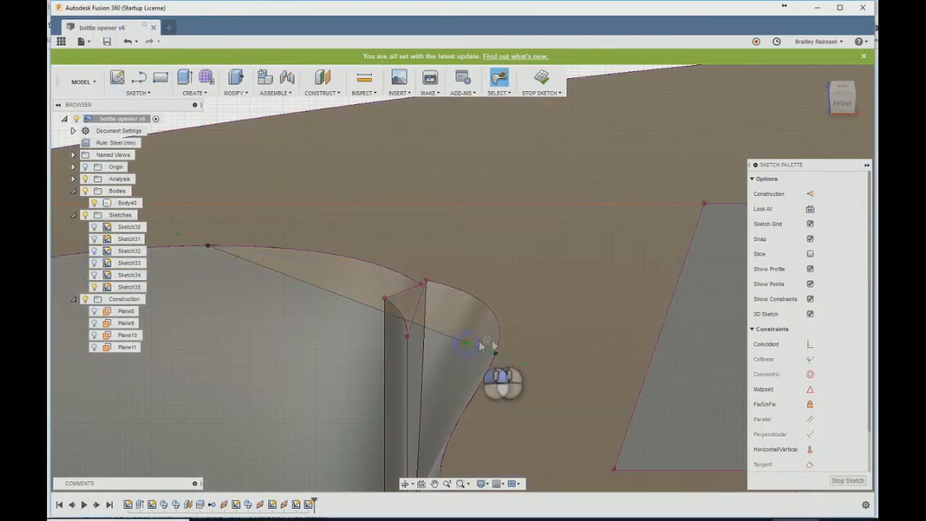
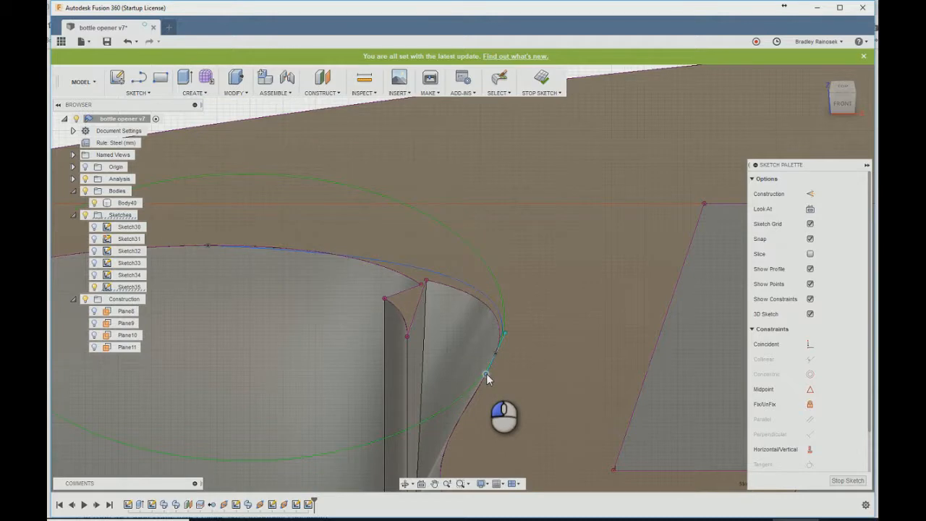
# - Adjust the top-face spline's tangent handle at its handle-side end point and finish the sketch
pyautogui.scroll(-3, 619, 340)
pyautogui.scroll(3, 377, 284)
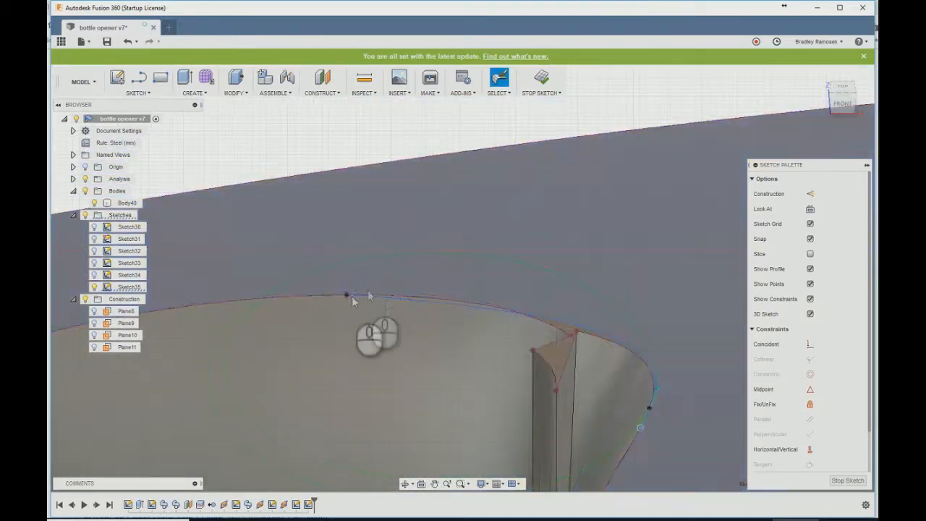
pyautogui.moveTo(346, 299); pyautogui.dragTo(300, 299)
pyautogui.keyDown('shift'); pyautogui.moveTo(300, 300); pyautogui.dragTo(453, 217, button='middle'); pyautogui.keyUp('shift')
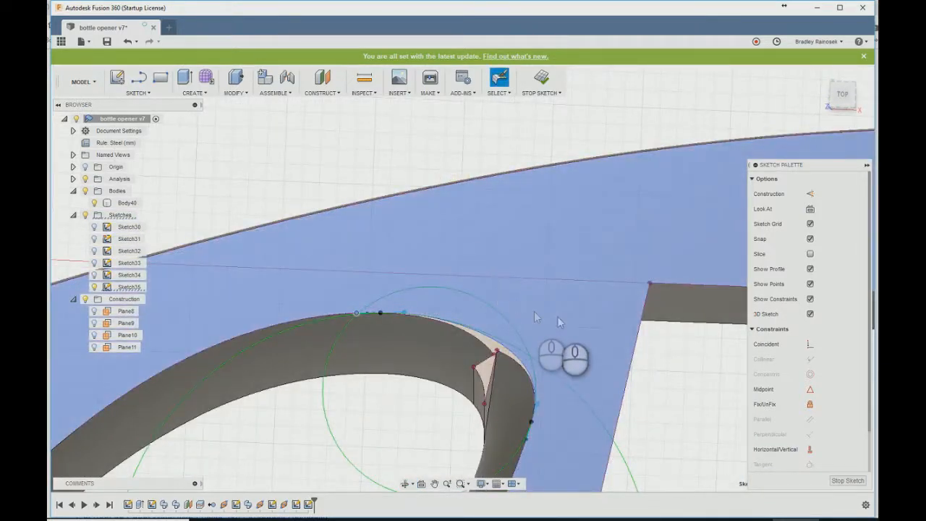
pyautogui.click(544, 80)
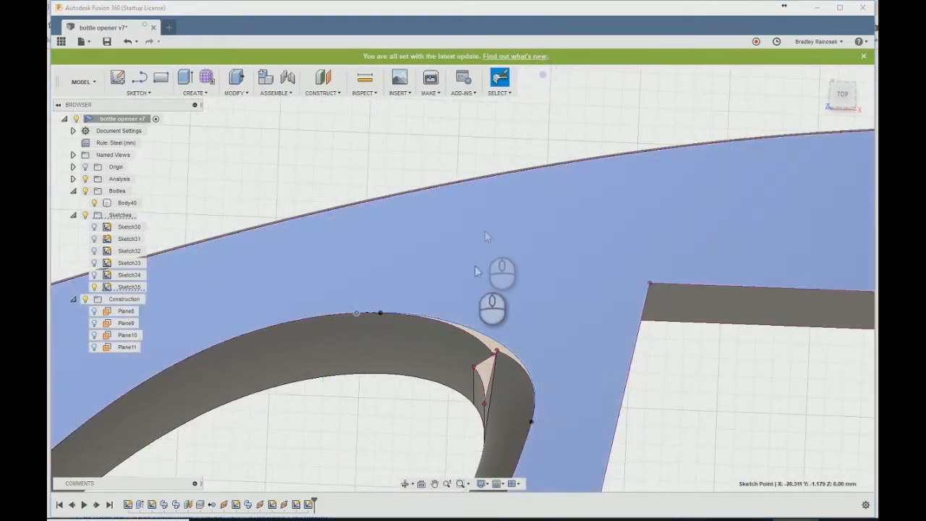
# - Create a sketch on the opener's flat bottom face and add the body's intersection outline to it
pyautogui.scroll(5, 481, 302)
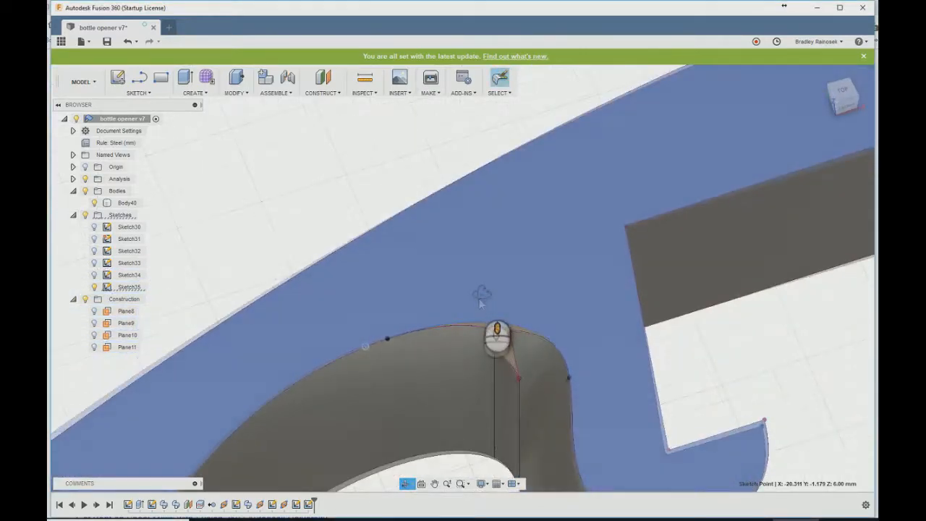
pyautogui.moveTo(482, 303); pyautogui.dragTo(446, 182, button='middle')
pyautogui.click(116, 78)
pyautogui.moveTo(389, 305)
pyautogui.keyDown('shift'); pyautogui.mouseDown(button='middle')
pyautogui.moveTo(408, 239)
pyautogui.moveTo(418, 339)
pyautogui.mouseUp(button='middle'); pyautogui.keyUp('shift')
pyautogui.click(414, 367)
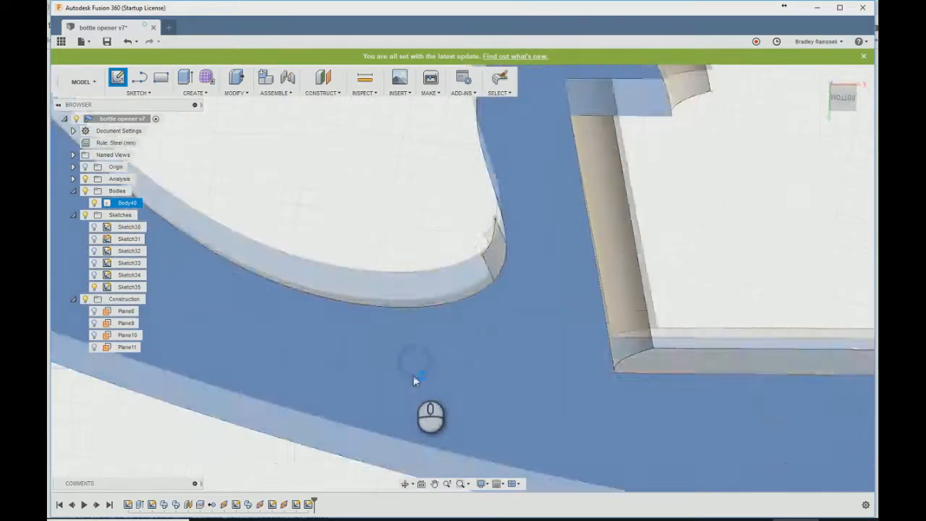
pyautogui.moveTo(363, 158)
pyautogui.keyDown('shift'); pyautogui.mouseDown(button='middle')
pyautogui.moveTo(370, 190)
pyautogui.moveTo(344, 195)
pyautogui.mouseUp(button='middle'); pyautogui.keyUp('shift')
pyautogui.write('sinter')
pyautogui.press('Return')
pyautogui.click(458, 281)
pyautogui.click(779, 208)
# - Project the top-face spline's end points into the bottom-face sketch with the projection link kept on
pyautogui.write('sproj')
pyautogui.press('Return')
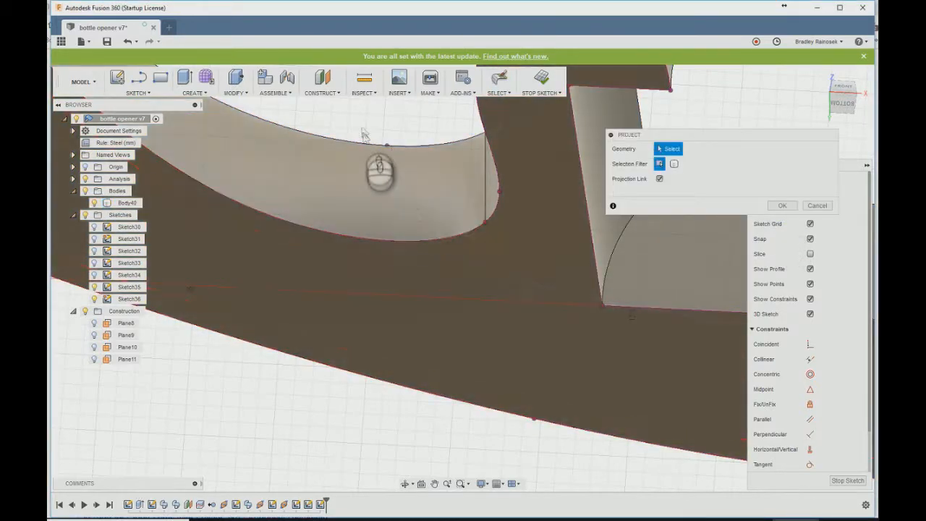
pyautogui.click(386, 147)
pyautogui.keyDown('shift'); pyautogui.moveTo(406, 150); pyautogui.dragTo(541, 112, button='middle'); pyautogui.keyUp('shift')
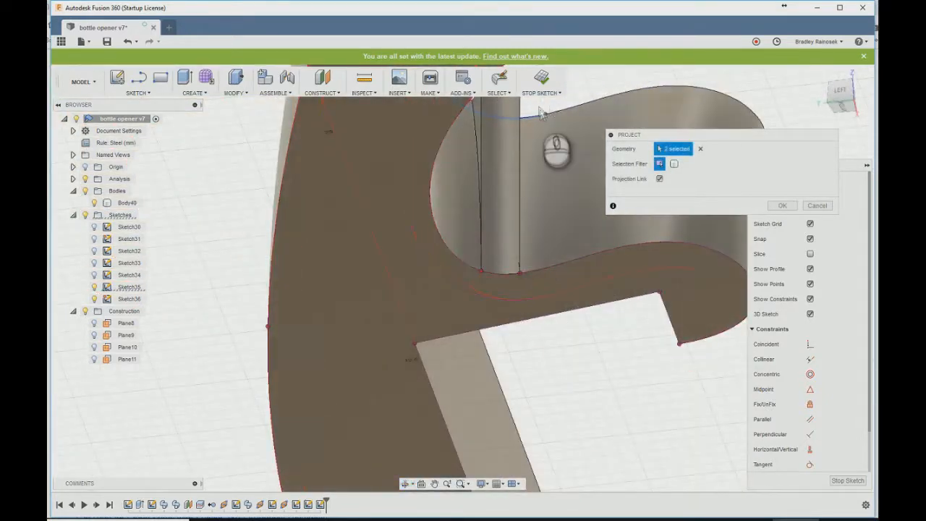
pyautogui.click(561, 269)
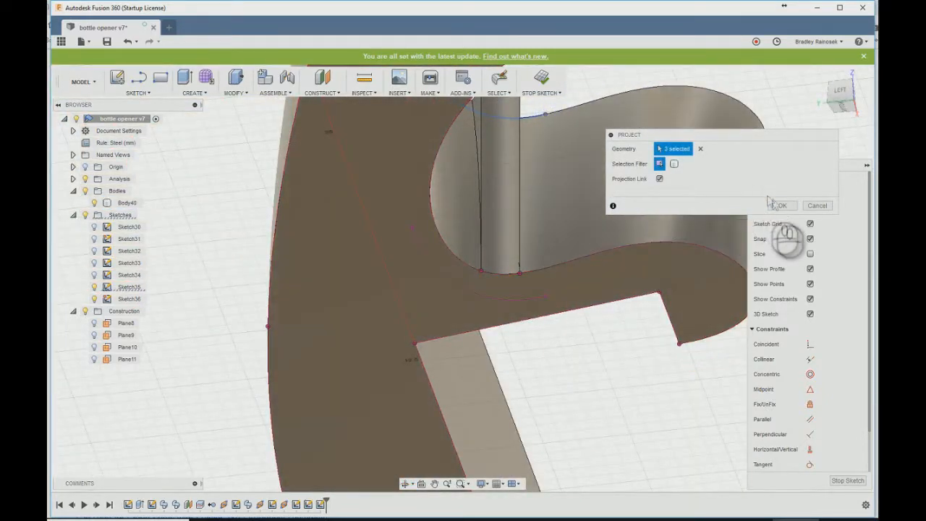
pyautogui.click(782, 205)
# - Show Sketch33 and Sketch34 and project the lower corner points of both profiles into the bottom-face sketch
pyautogui.keyDown('shift'); pyautogui.moveTo(611, 252); pyautogui.dragTo(539, 206, button='middle'); pyautogui.keyUp('shift')
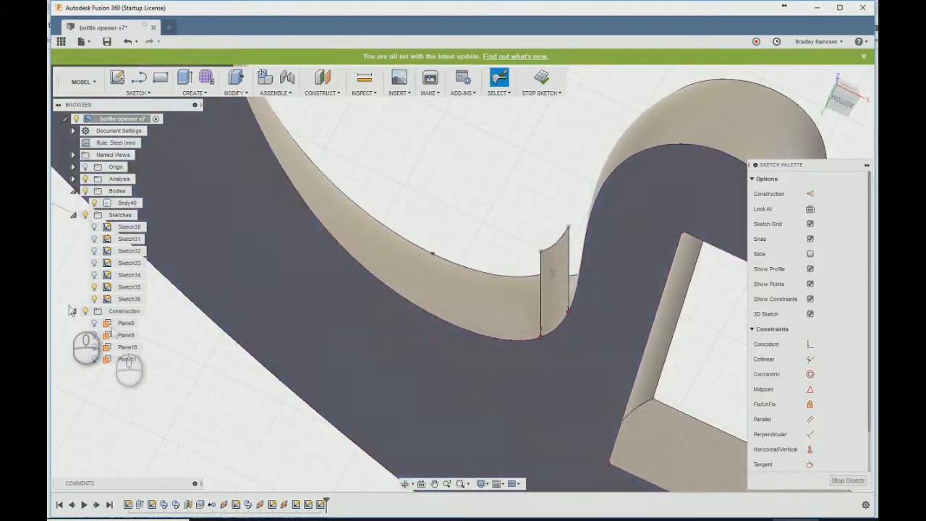
pyautogui.click(94, 275)
pyautogui.click(94, 263)
pyautogui.moveTo(449, 210)
pyautogui.keyDown('shift'); pyautogui.mouseDown(button='middle')
pyautogui.moveTo(480, 214)
pyautogui.moveTo(430, 224)
pyautogui.mouseUp(button='middle'); pyautogui.keyUp('shift')
pyautogui.write('sproj')
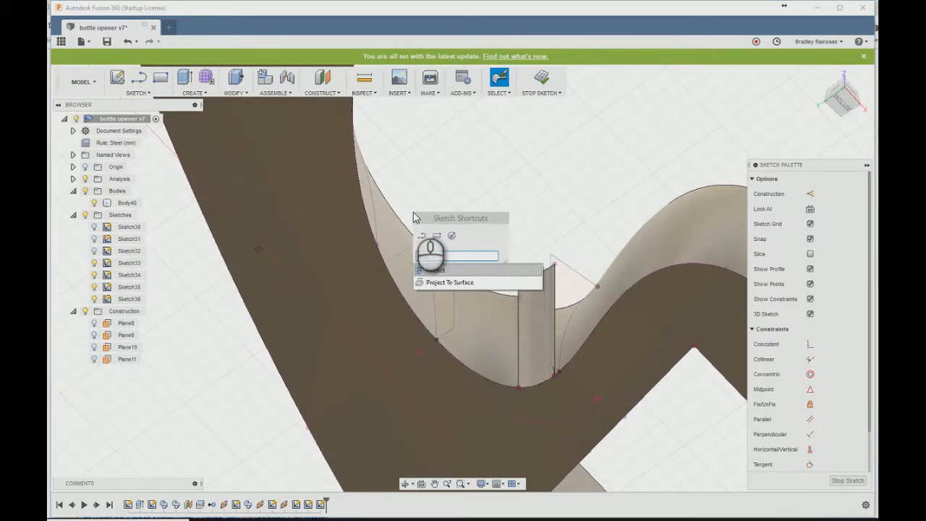
pyautogui.press('Return')
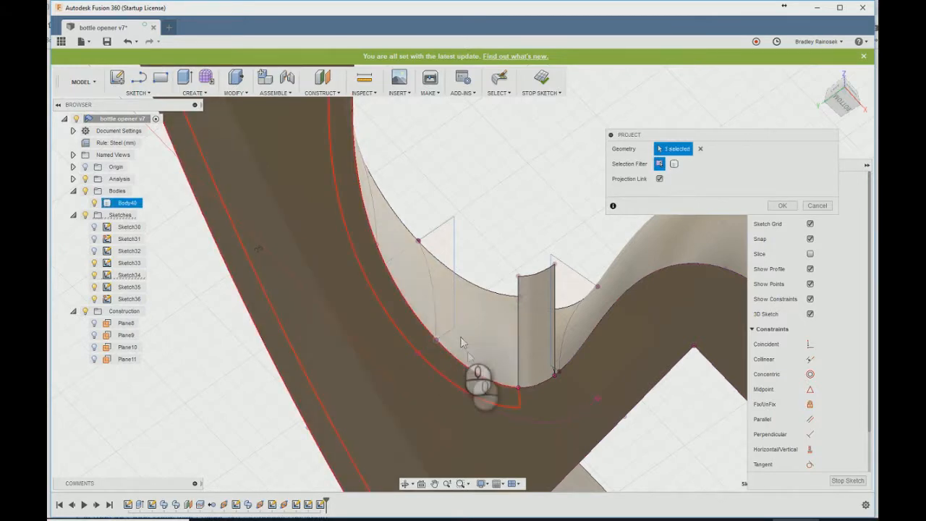
pyautogui.click(560, 371)
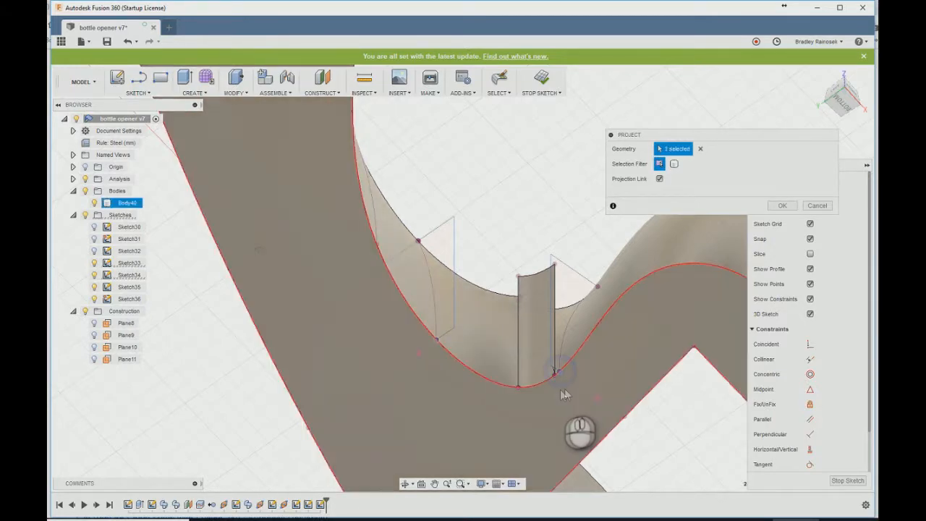
pyautogui.scroll(1, 493, 347)
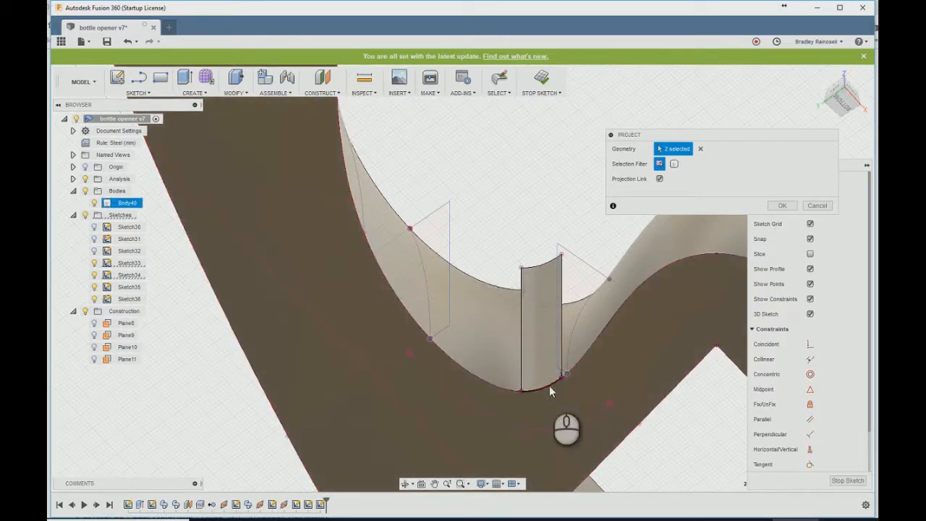
pyautogui.scroll(3, 568, 379)
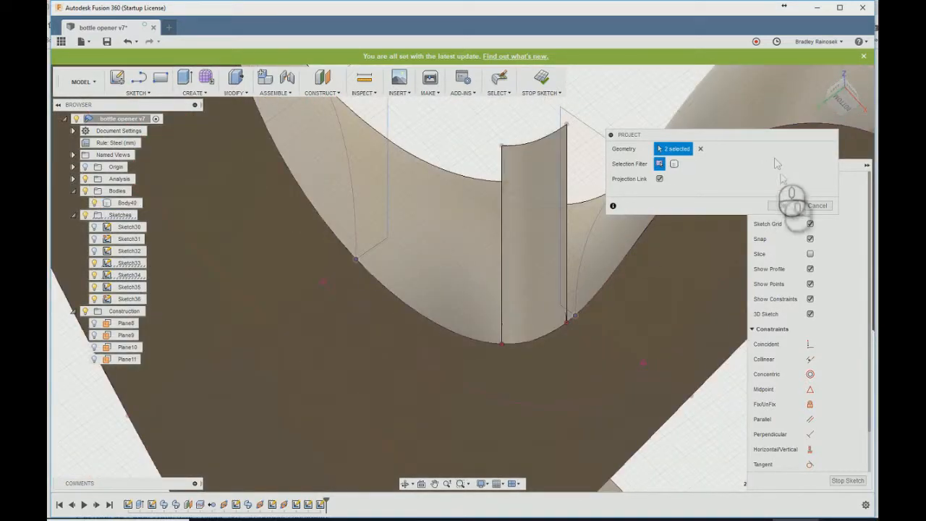
pyautogui.click(782, 207)
# - Draw a fit point spline on the bottom face joining the neck profile's lower corner to the handle profile's lower corner
pyautogui.write('sspl')
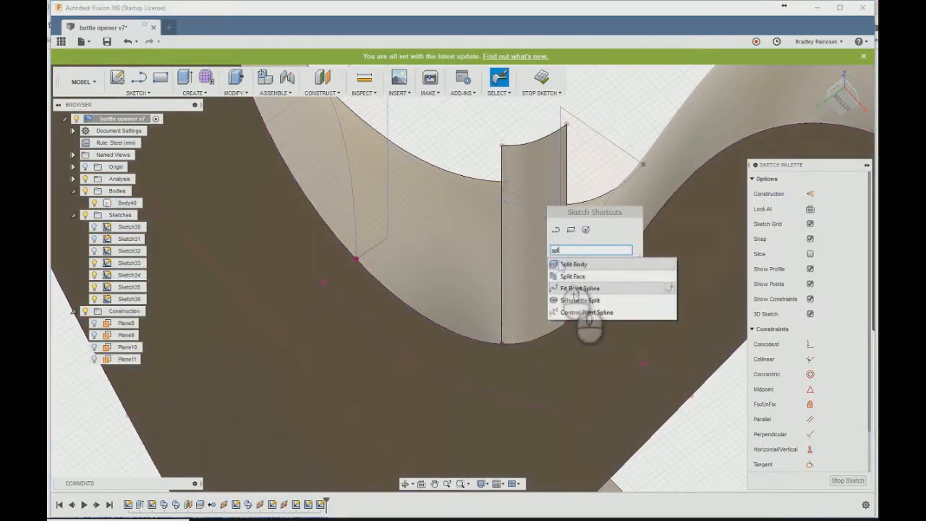
pyautogui.click(578, 289)
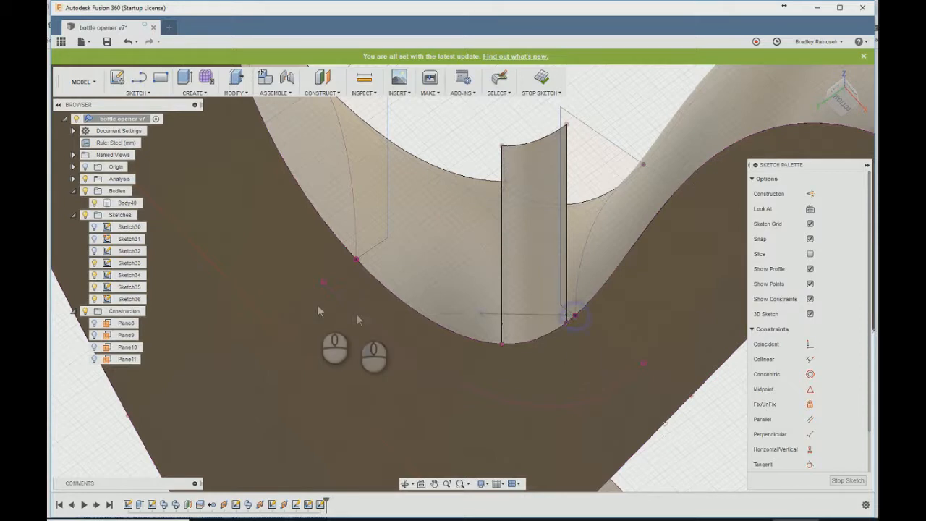
pyautogui.click(362, 237)
pyautogui.press('Escape')
# - Adjust the tangent handles at both ends of the bottom spline to follow the body's edge, and finish the sketch
pyautogui.moveTo(333, 254); pyautogui.dragTo(342, 232)
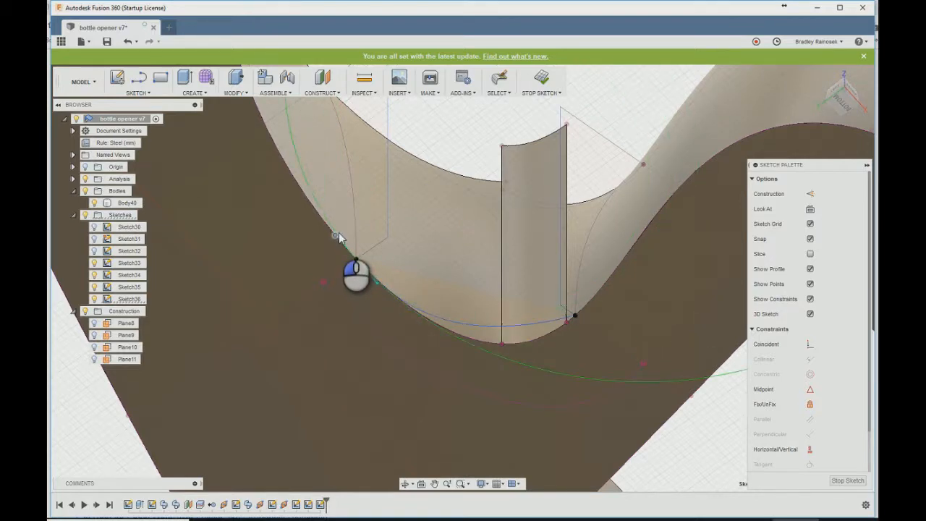
pyautogui.moveTo(340, 238); pyautogui.dragTo(339, 238)
pyautogui.click(556, 320)
pyautogui.moveTo(593, 310); pyautogui.dragTo(589, 299)
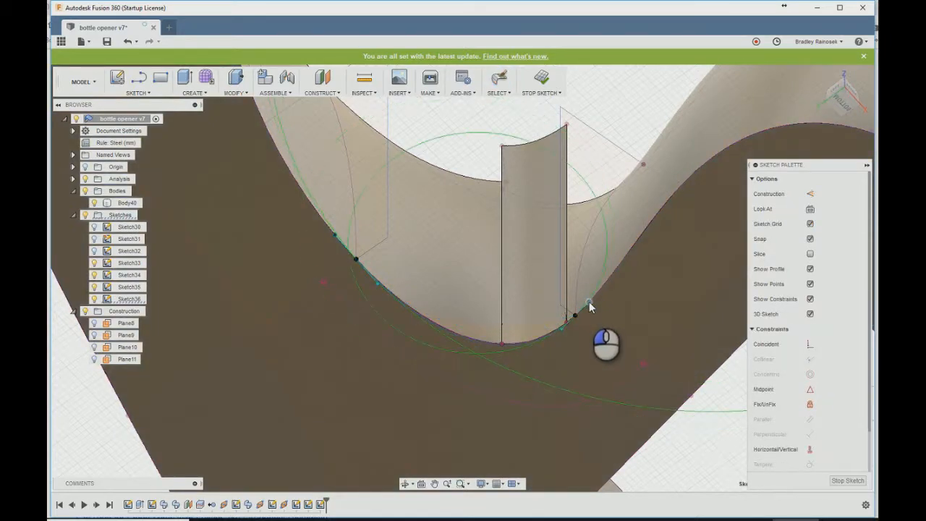
pyautogui.scroll(4, 581, 315)
pyautogui.scroll(4, 584, 324)
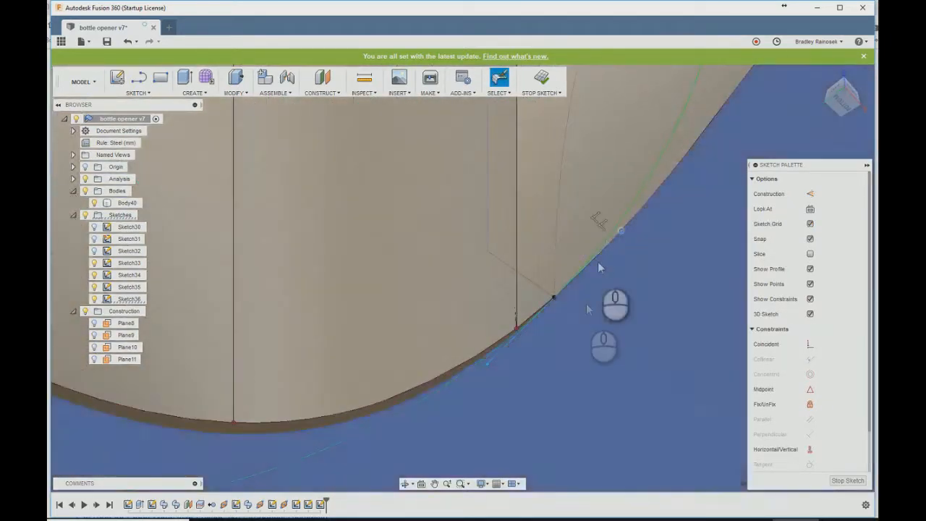
pyautogui.moveTo(621, 232); pyautogui.dragTo(621, 232)
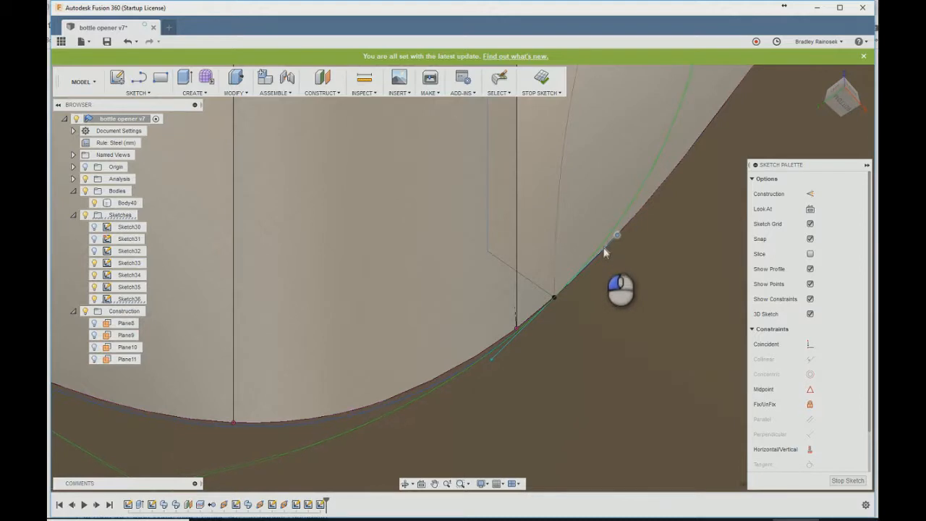
pyautogui.moveTo(587, 268); pyautogui.dragTo(612, 242)
pyautogui.scroll(-6, 692, 241)
pyautogui.click(543, 78)
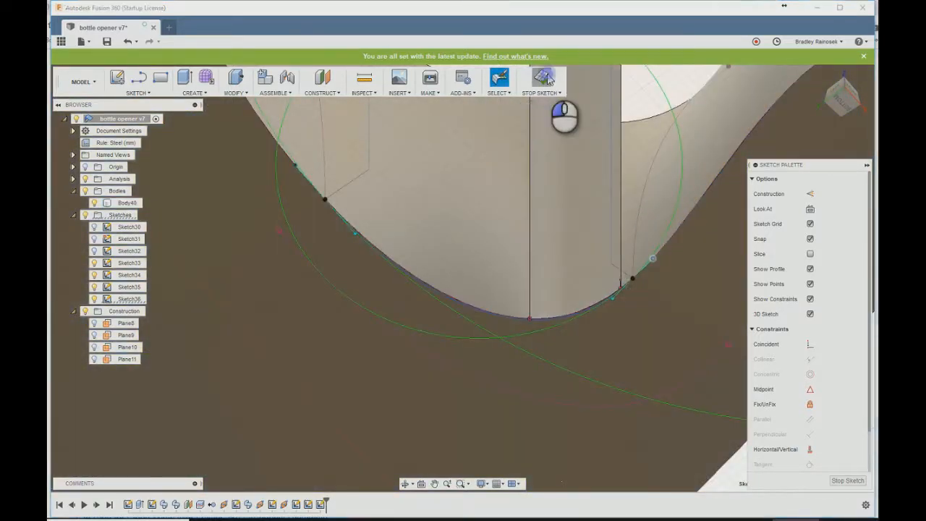
# - Set up a Cut loft with only the neck profile and the handle profile as its two profiles
pyautogui.scroll(-4, 517, 262)
pyautogui.moveTo(518, 272)
pyautogui.keyDown('shift'); pyautogui.mouseDown(button='middle')
pyautogui.moveTo(506, 251)
pyautogui.moveTo(506, 285)
pyautogui.mouseUp(button='middle'); pyautogui.keyUp('shift')
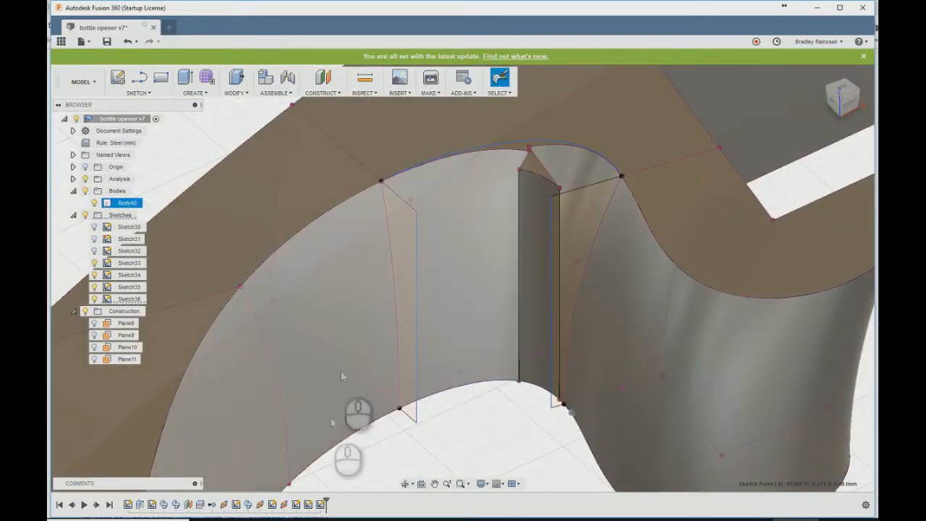
pyautogui.write('lof')
pyautogui.click(348, 479)
pyautogui.click(578, 198)
pyautogui.click(584, 208)
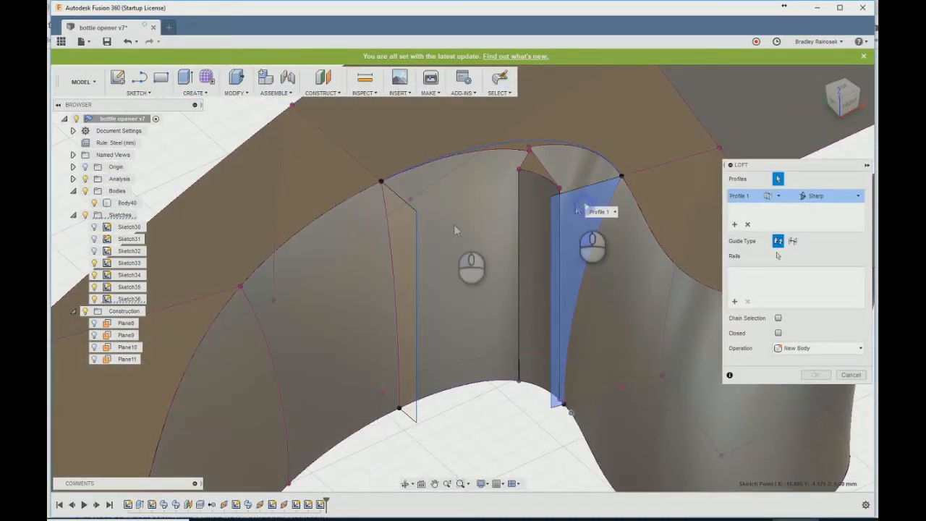
pyautogui.click(408, 230)
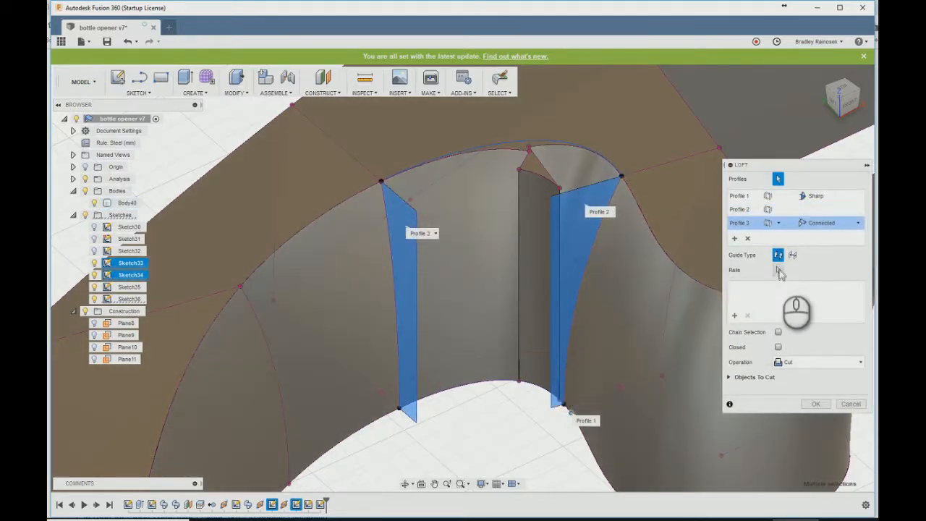
pyautogui.click(747, 239)
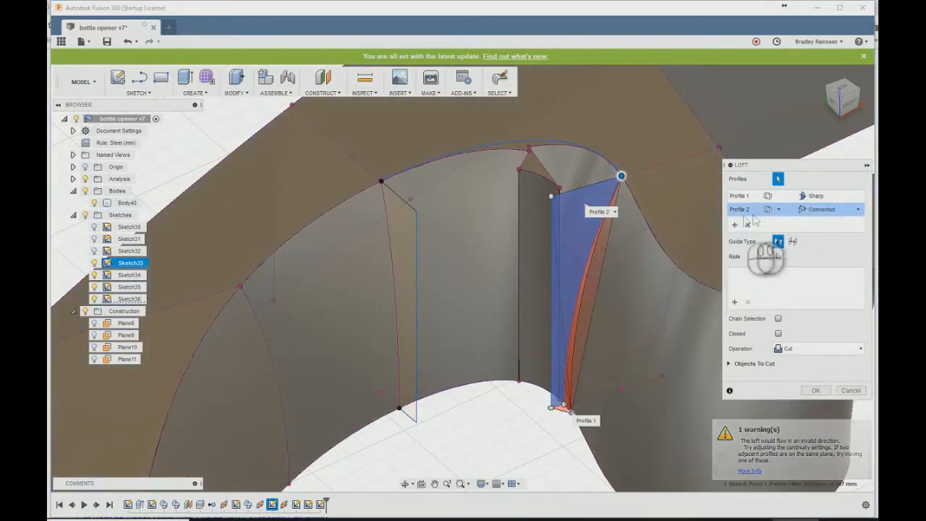
pyautogui.click(748, 227)
pyautogui.click(748, 227)
pyautogui.click(575, 214)
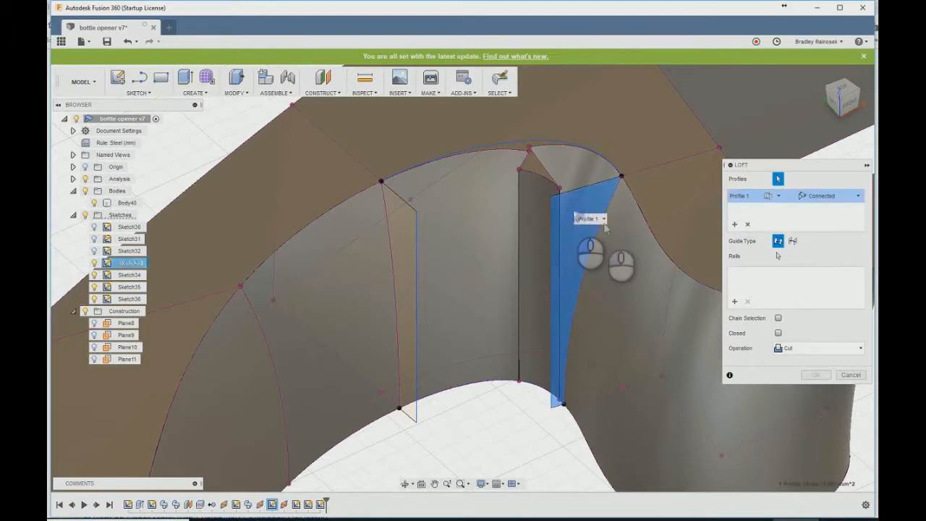
pyautogui.click(410, 229)
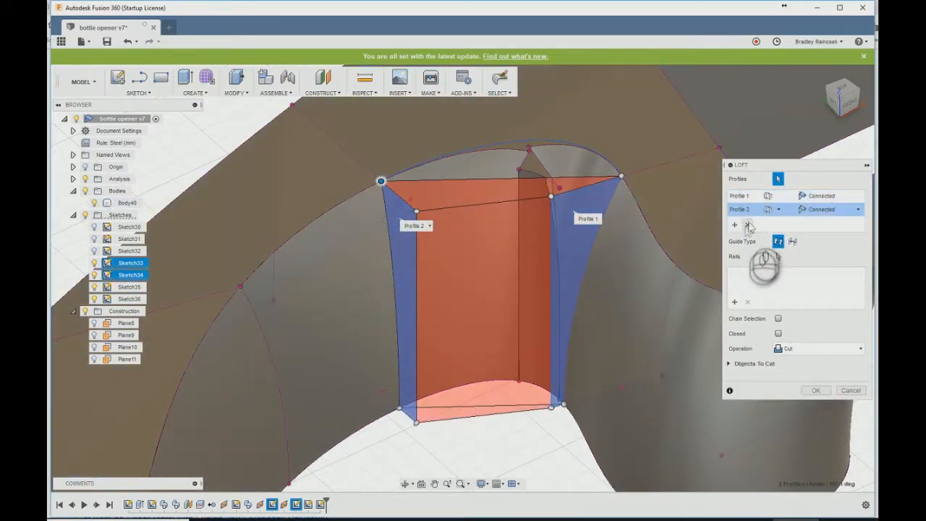
# - Use the top-face and bottom-face splines as the loft's rails and complete the cut
pyautogui.click(484, 382)
pyautogui.click(478, 384)
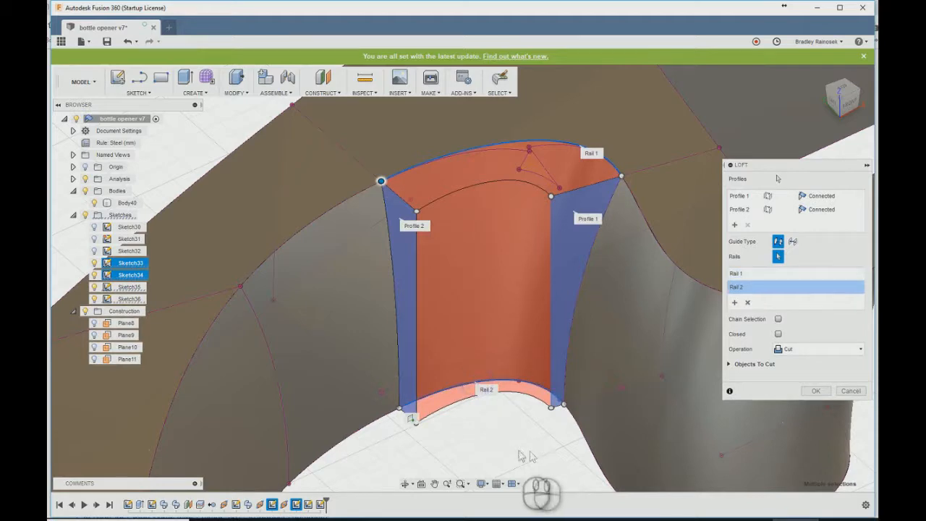
pyautogui.click(809, 392)
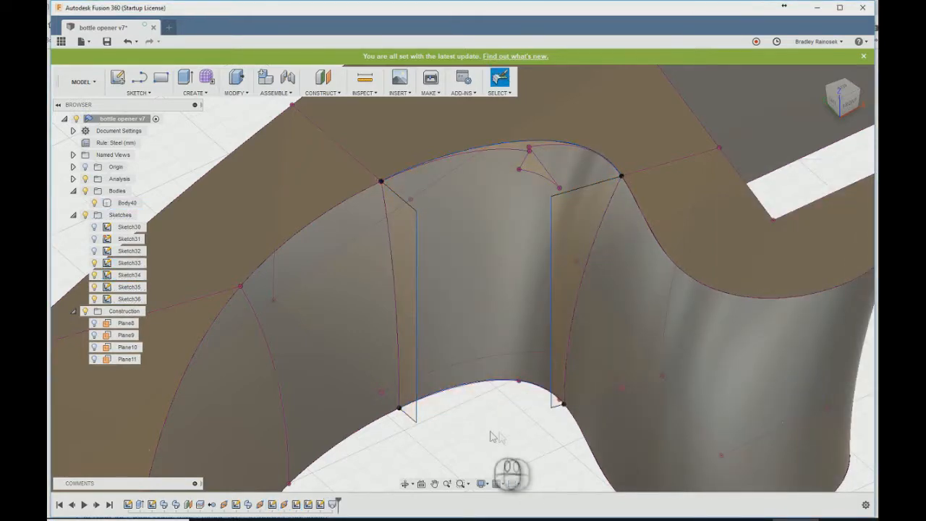
# - Hide Sketch33 through Sketch36
pyautogui.keyDown('shift'); pyautogui.moveTo(467, 435); pyautogui.dragTo(75, 311, button='middle'); pyautogui.keyUp('shift')
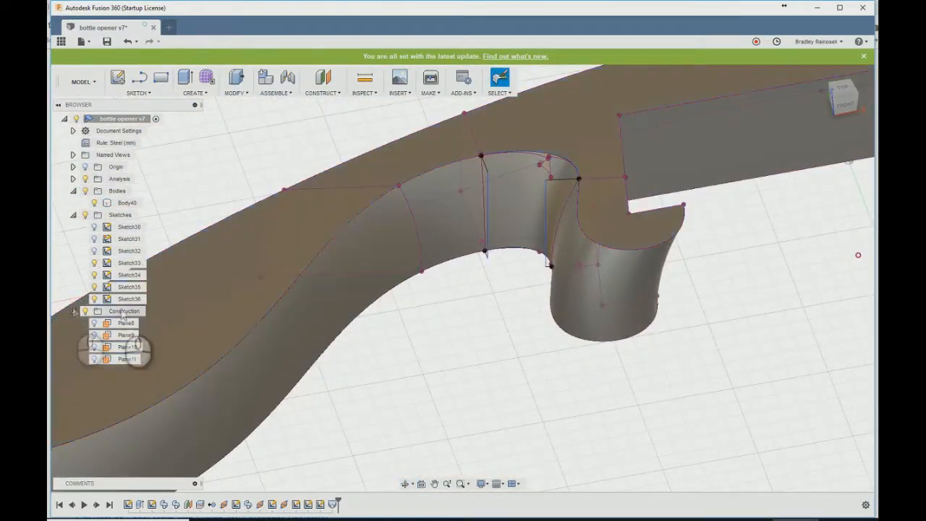
pyautogui.click(95, 264)
pyautogui.click(95, 276)
pyautogui.click(95, 287)
pyautogui.click(94, 299)
# - Fillet the top face's outer edge chains, including the handle, neck blend, hook and front tip, with a 1 mm constant radius
pyautogui.moveTo(465, 286); pyautogui.dragTo(459, 391, button='middle')
pyautogui.keyDown('shift'); pyautogui.moveTo(396, 232); pyautogui.dragTo(372, 223, button='middle'); pyautogui.keyUp('shift')
pyautogui.write('sfi')
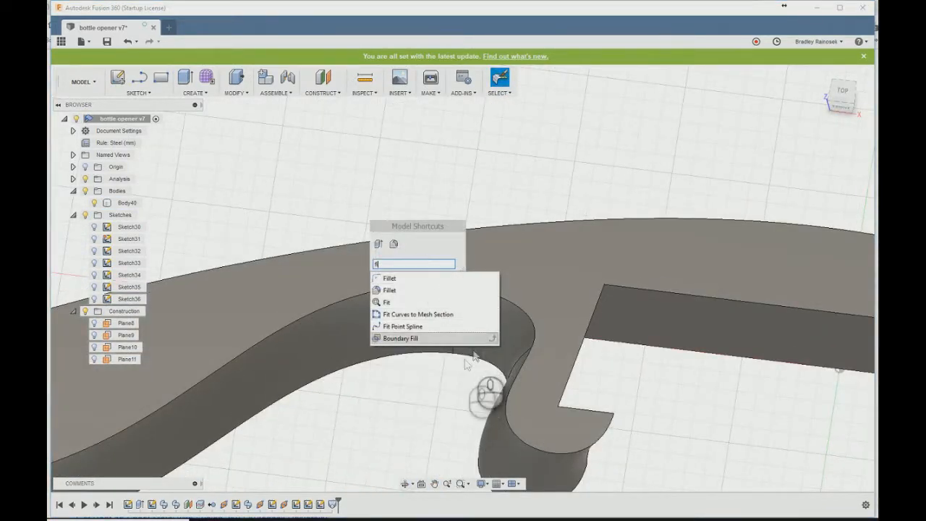
pyautogui.click(387, 291)
pyautogui.click(418, 287)
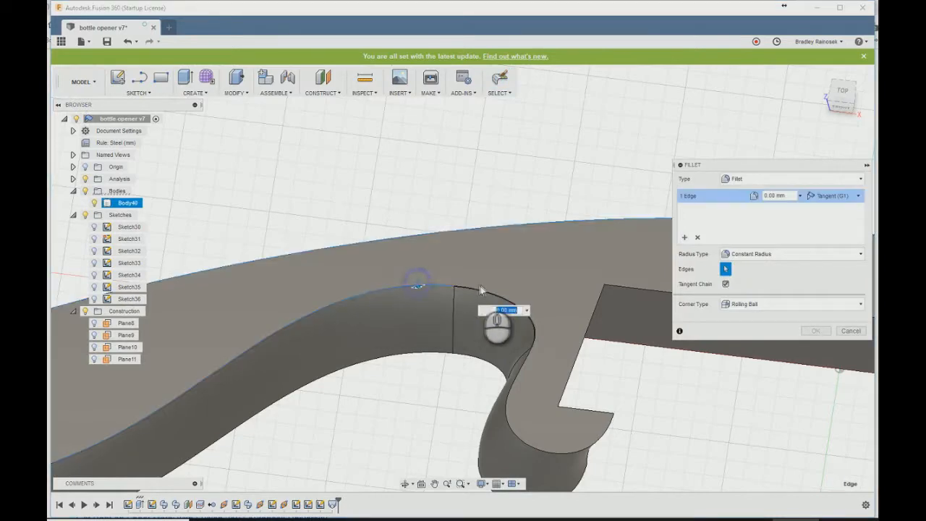
pyautogui.click(510, 380)
pyautogui.write('1')
pyautogui.keyDown('shift'); pyautogui.moveTo(390, 389); pyautogui.dragTo(655, 358, button='middle'); pyautogui.keyUp('shift')
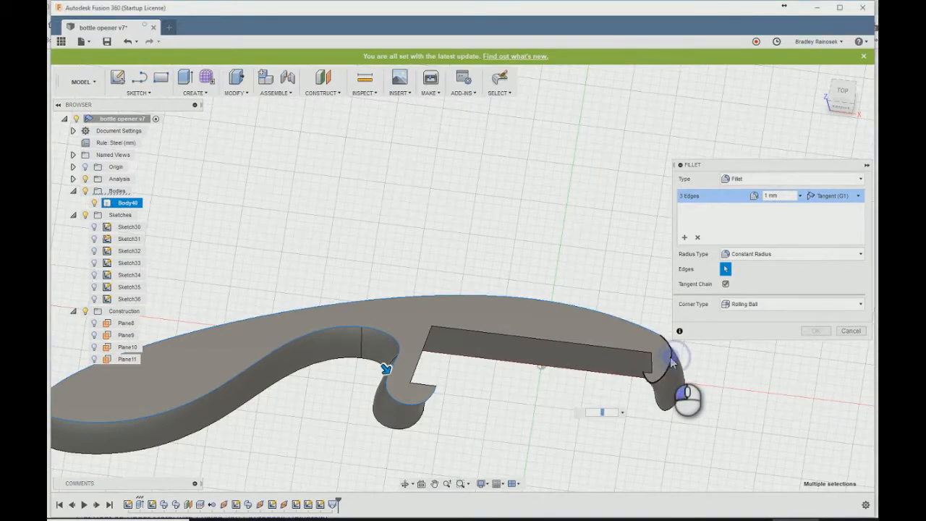
pyautogui.click(671, 361)
pyautogui.keyDown('shift'); pyautogui.moveTo(246, 412); pyautogui.dragTo(778, 307, button='middle'); pyautogui.keyUp('shift')
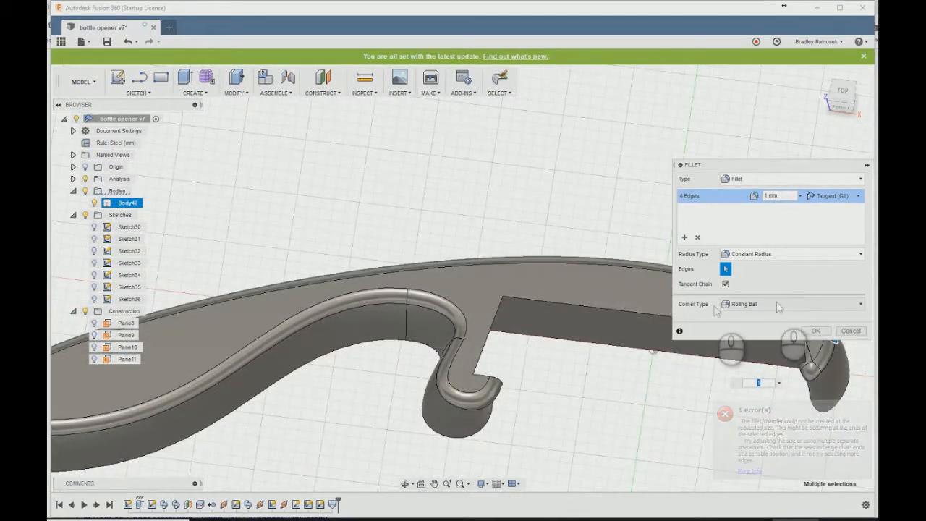
pyautogui.press('Escape')
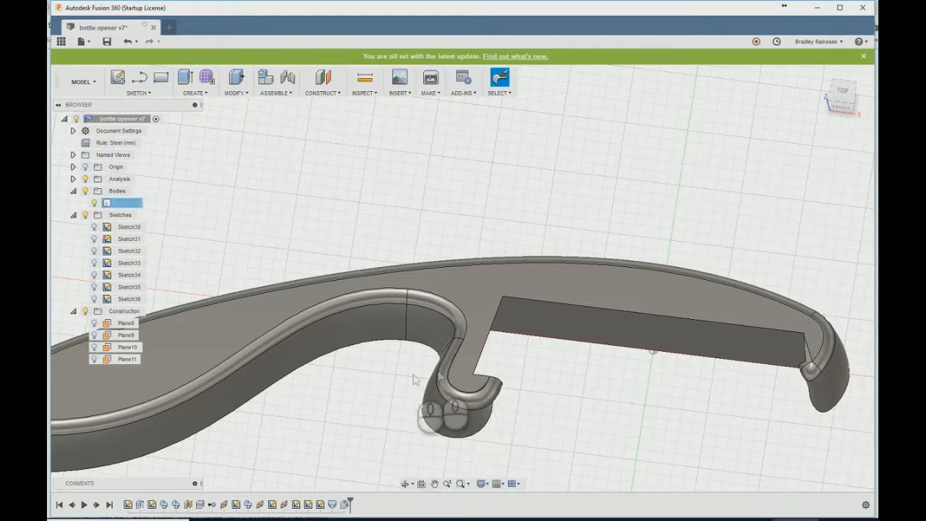
pyautogui.keyDown('shift'); pyautogui.moveTo(365, 364); pyautogui.dragTo(521, 403, button='middle'); pyautogui.keyUp('shift')
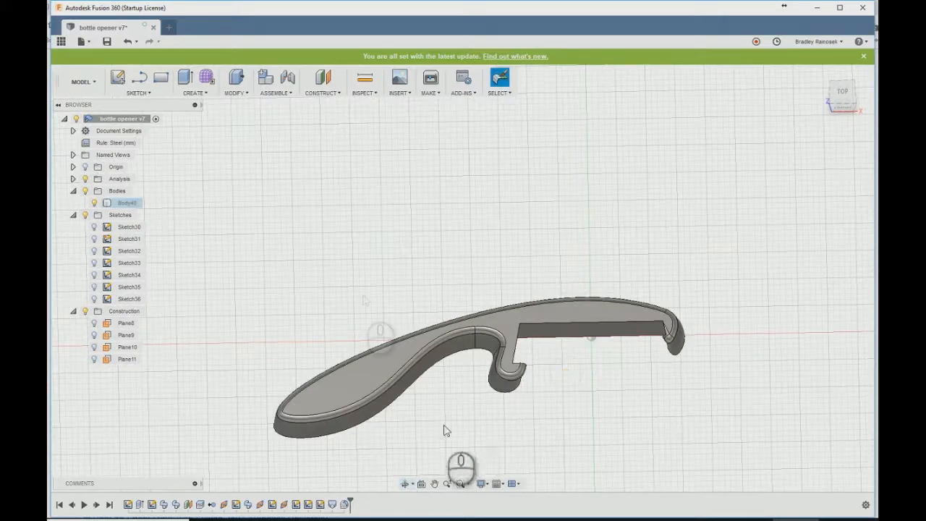
# - Create a plane along path crossing the neck beside the hook, trying the outer top edge first and using the inner neck curve's edge instead
pyautogui.click(313, 94)
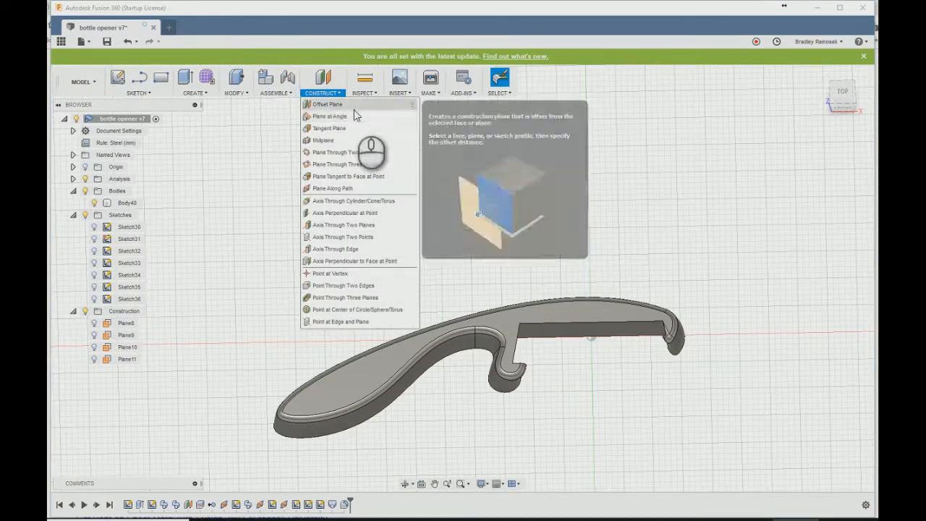
pyautogui.click(333, 187)
pyautogui.scroll(5, 481, 332)
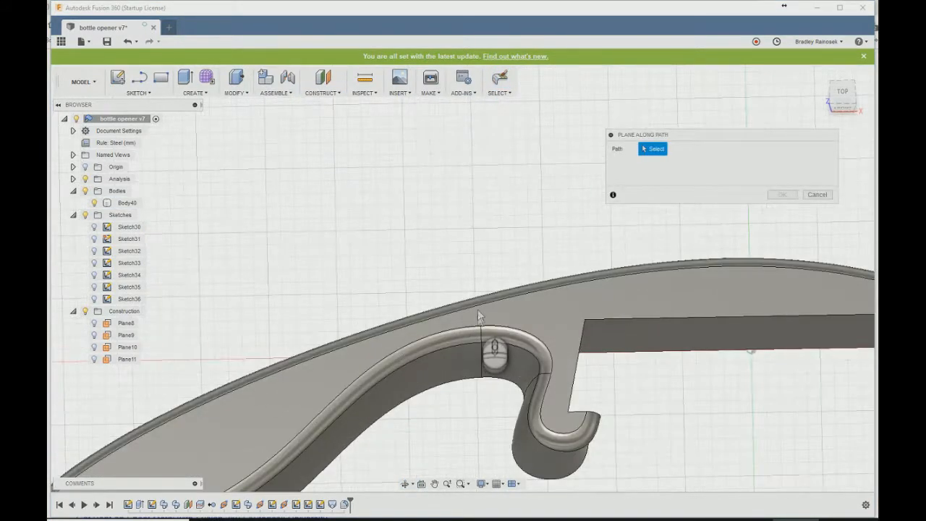
pyautogui.click(525, 293)
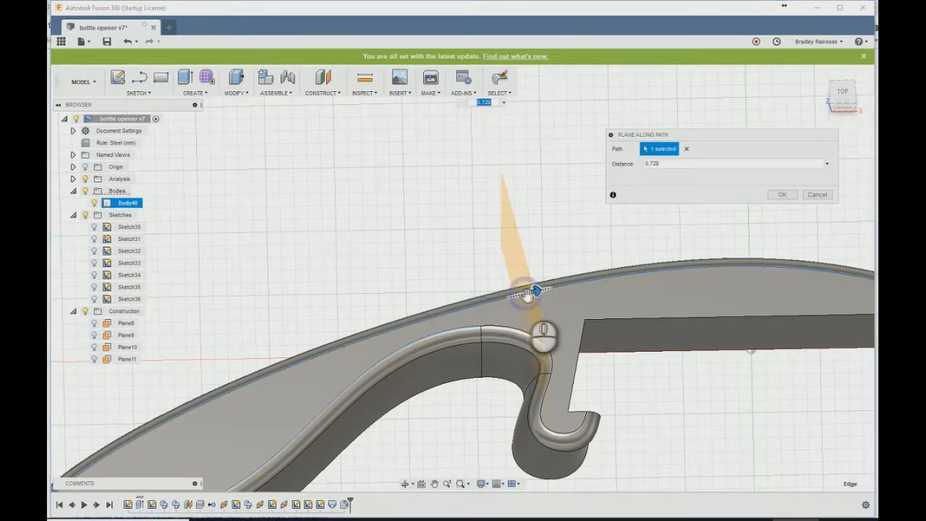
pyautogui.moveTo(533, 295); pyautogui.dragTo(505, 299)
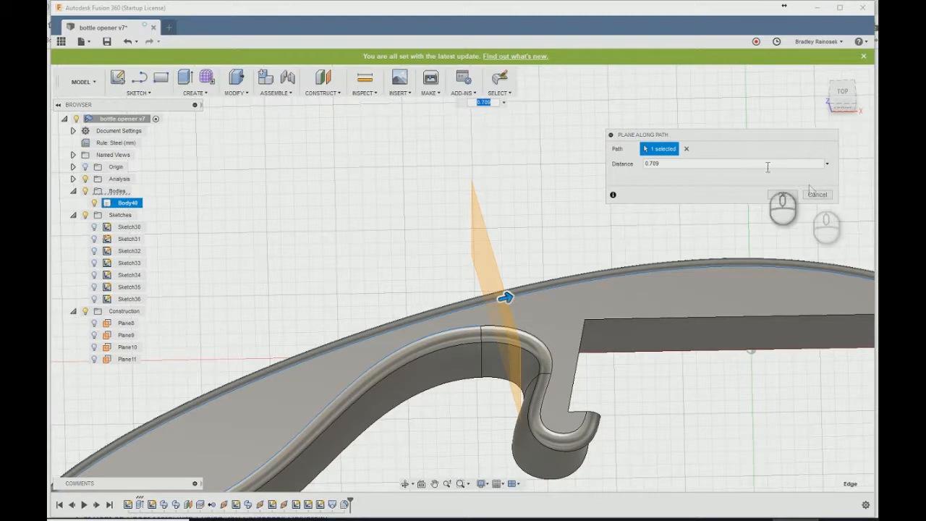
pyautogui.click(687, 149)
pyautogui.click(528, 343)
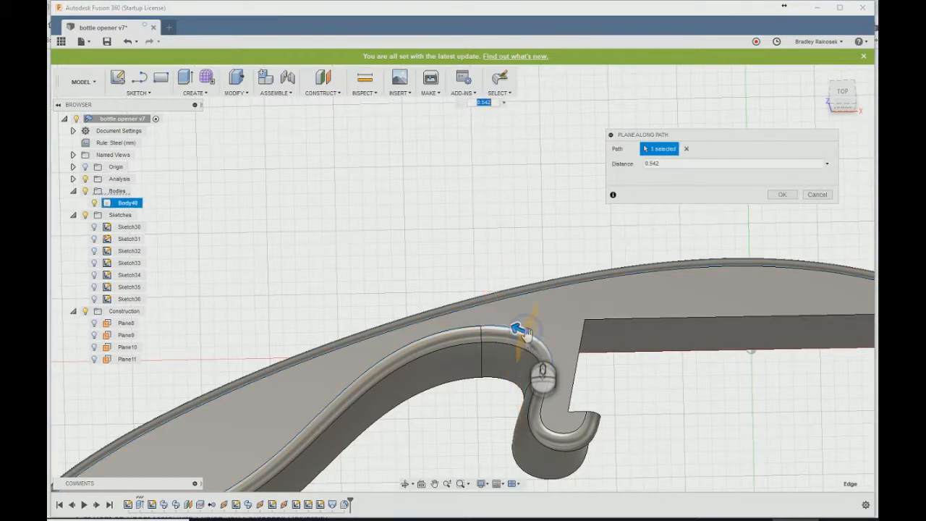
pyautogui.moveTo(520, 329); pyautogui.dragTo(508, 327)
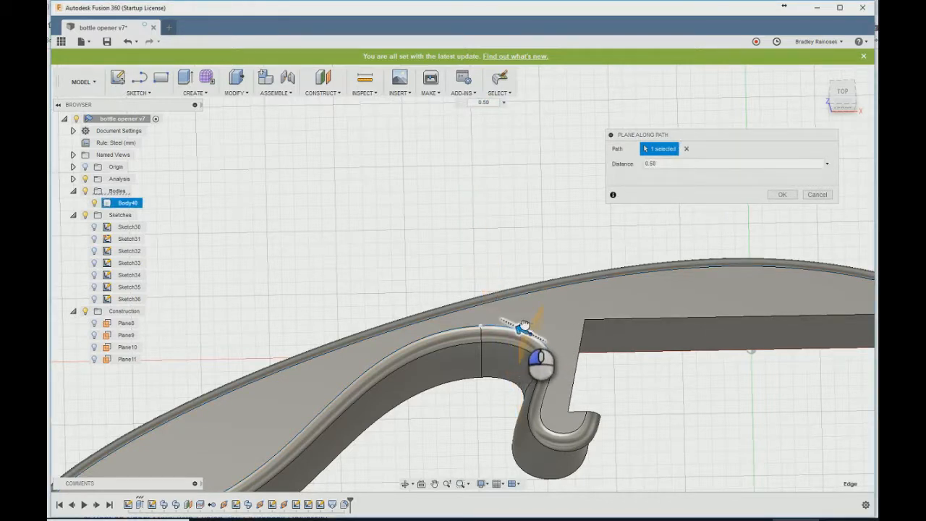
pyautogui.click(782, 195)
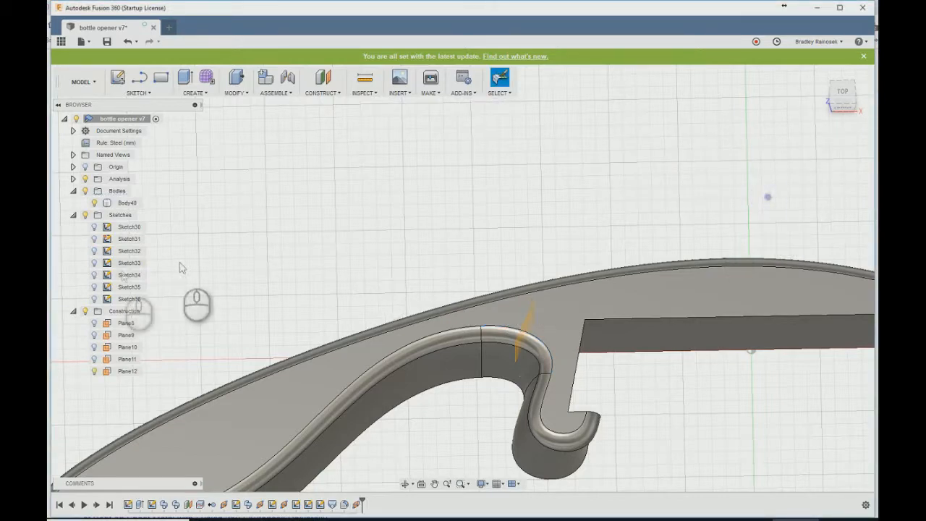
# - Split the bottle opener body using the new plane across the neck as the splitting tool
pyautogui.click(117, 206)
pyautogui.rightClick(110, 207)
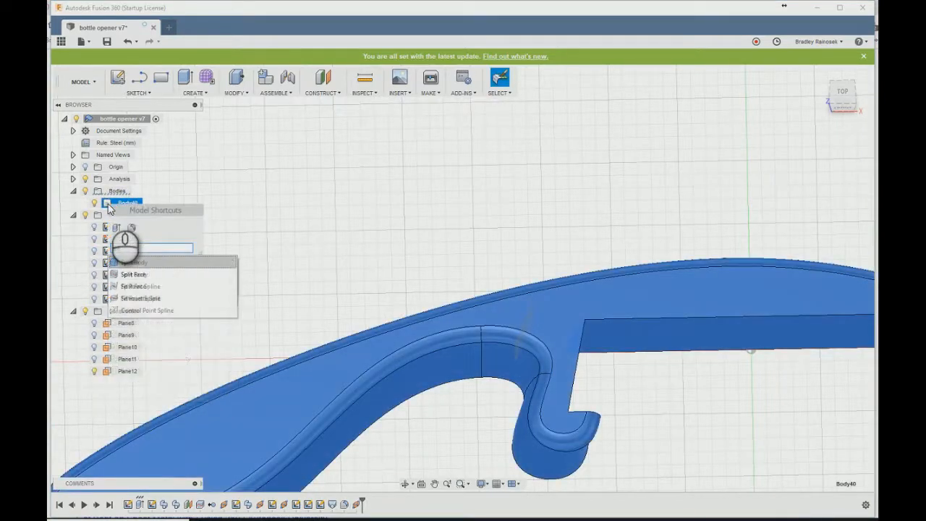
pyautogui.click(134, 262)
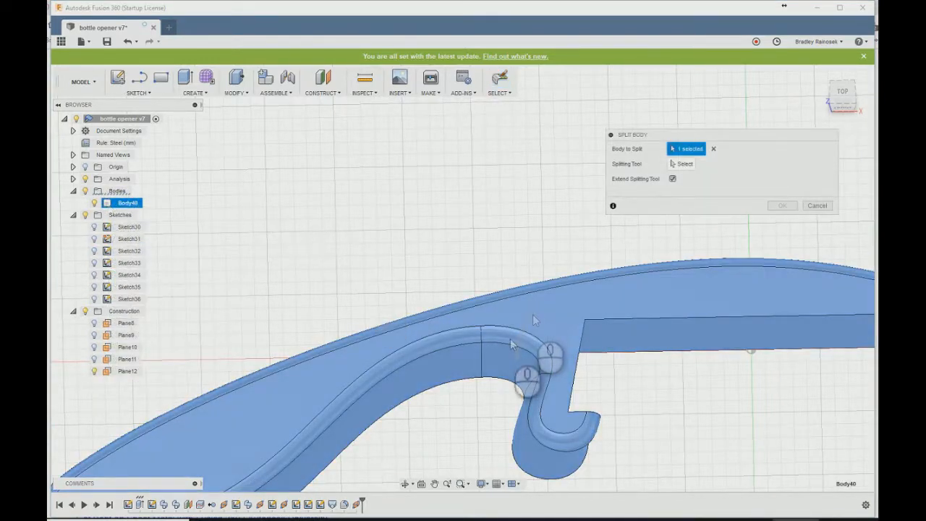
pyautogui.click(684, 163)
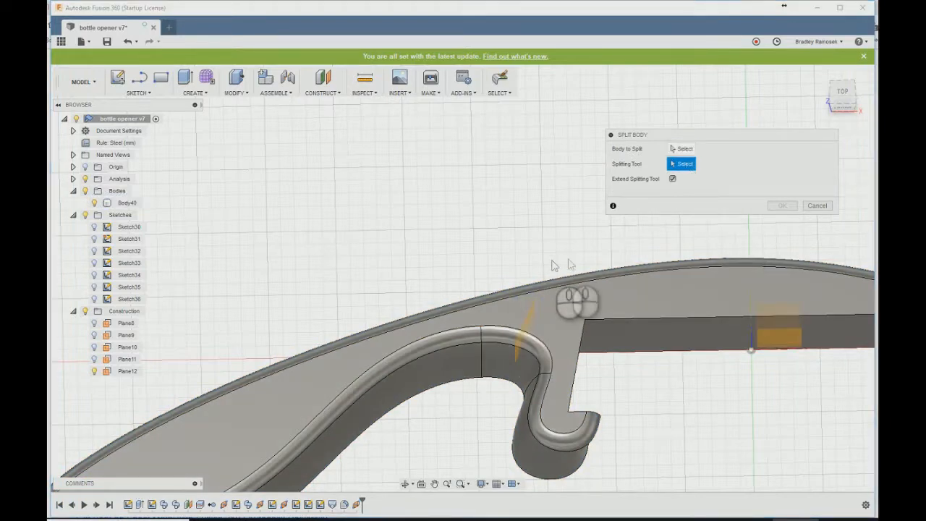
pyautogui.click(675, 150)
pyautogui.click(652, 271)
pyautogui.click(683, 163)
pyautogui.click(528, 318)
pyautogui.click(782, 195)
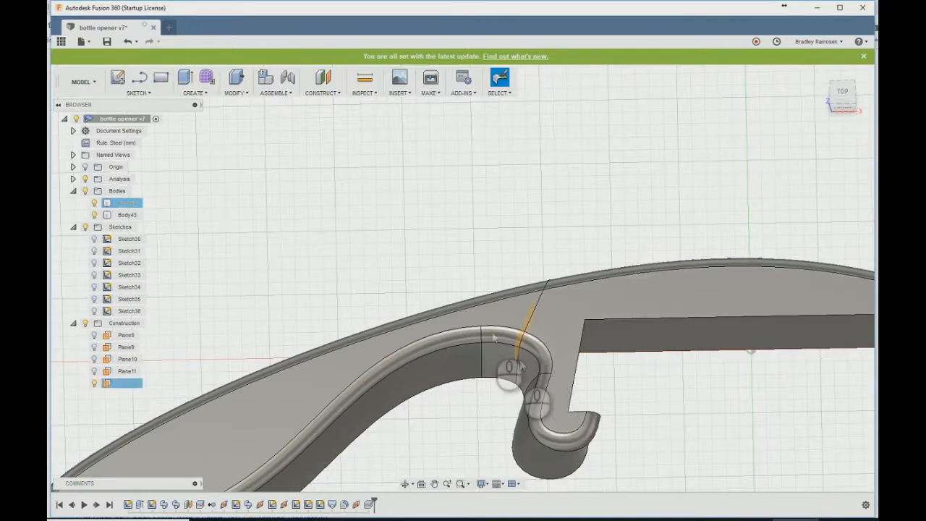
# - Export the hook-end body for 3D printing as an STL, choosing the existing bottle opener.stl as the file
pyautogui.click(430, 79)
pyautogui.click(648, 300)
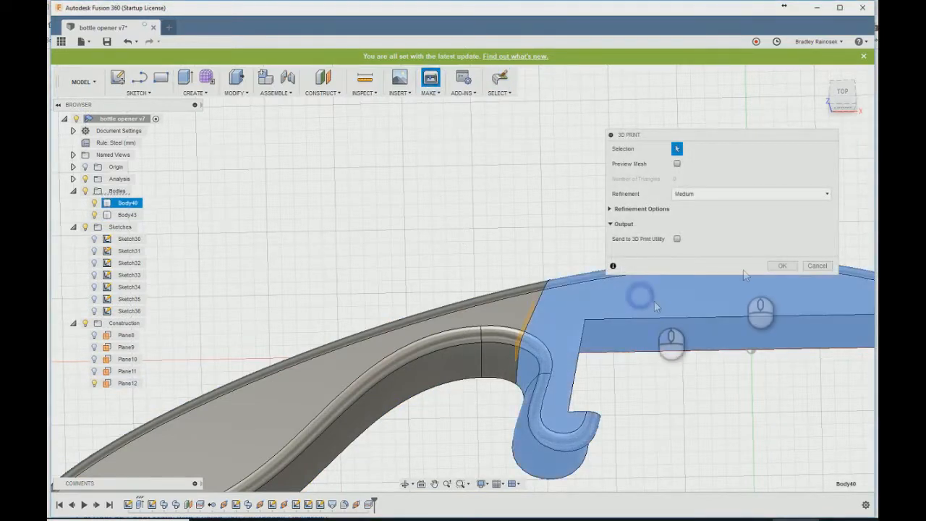
pyautogui.click(782, 265)
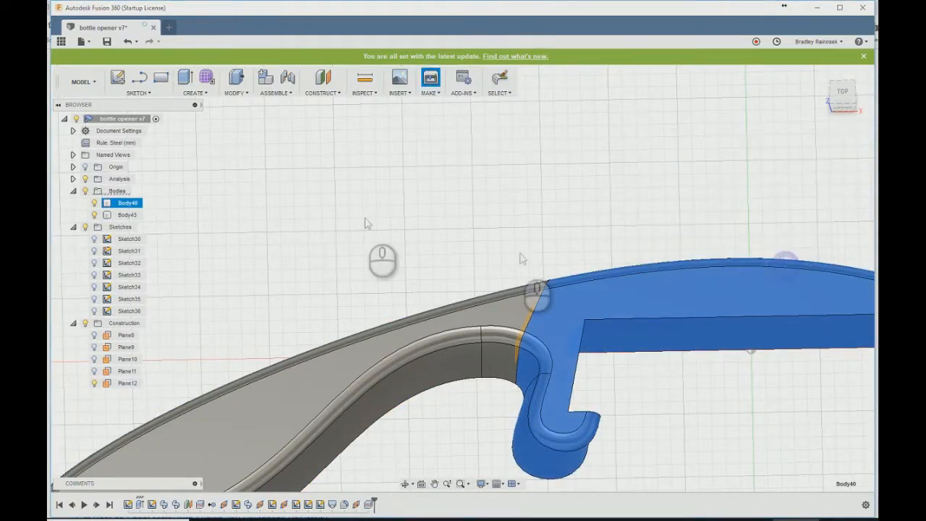
pyautogui.doubleClick(174, 116)
pyautogui.click(497, 263)
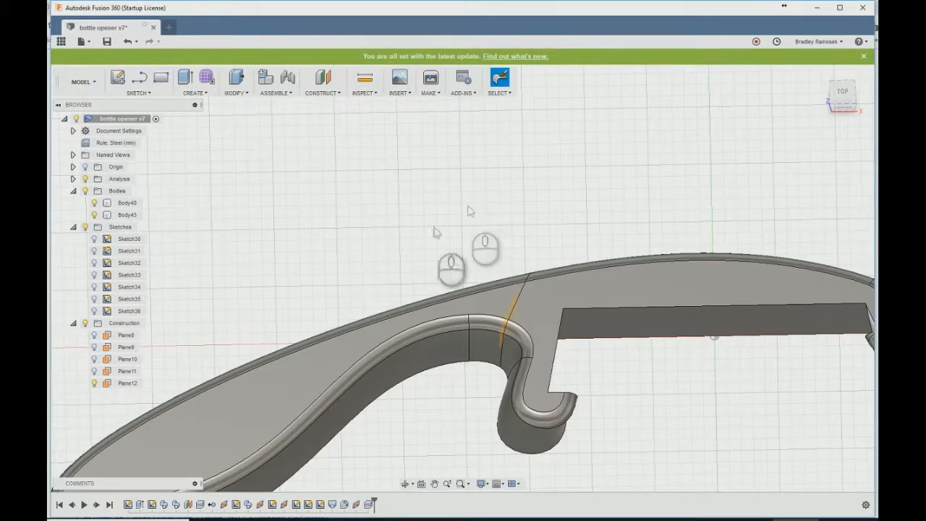
# - Roll the timeline back to just before the body split
pyautogui.moveTo(366, 497); pyautogui.dragTo(358, 499)
pyautogui.scroll(-3, 366, 273)
pyautogui.scroll(2, 557, 376)
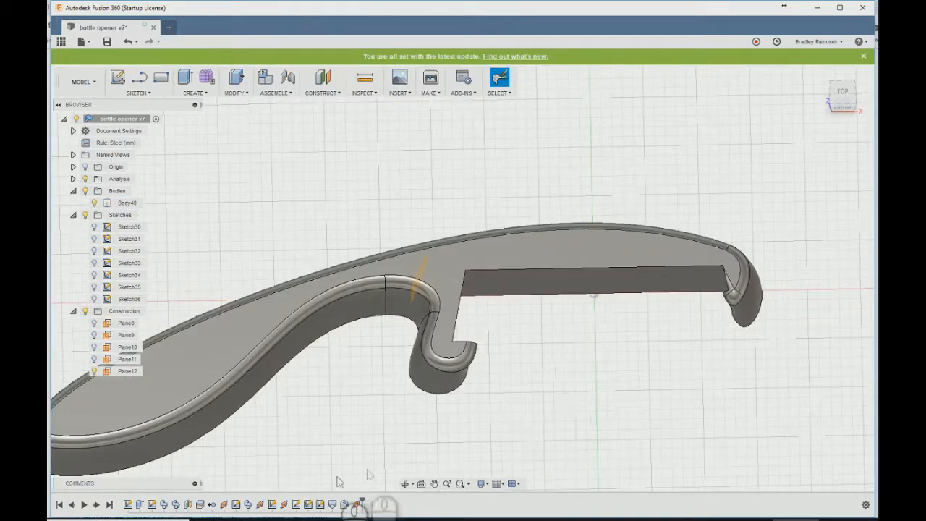
# - Mirror the whole opener body across its flat bottom face
pyautogui.click(429, 382)
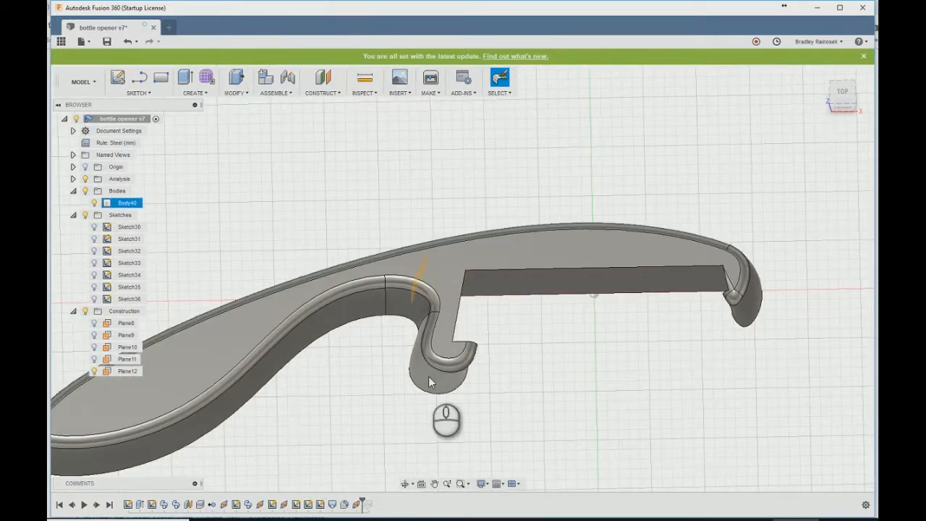
pyautogui.write('mir')
pyautogui.press('Return')
pyautogui.click(454, 279)
pyautogui.click(663, 180)
pyautogui.keyDown('shift'); pyautogui.moveTo(523, 324); pyautogui.dragTo(509, 177, button='middle'); pyautogui.keyUp('shift')
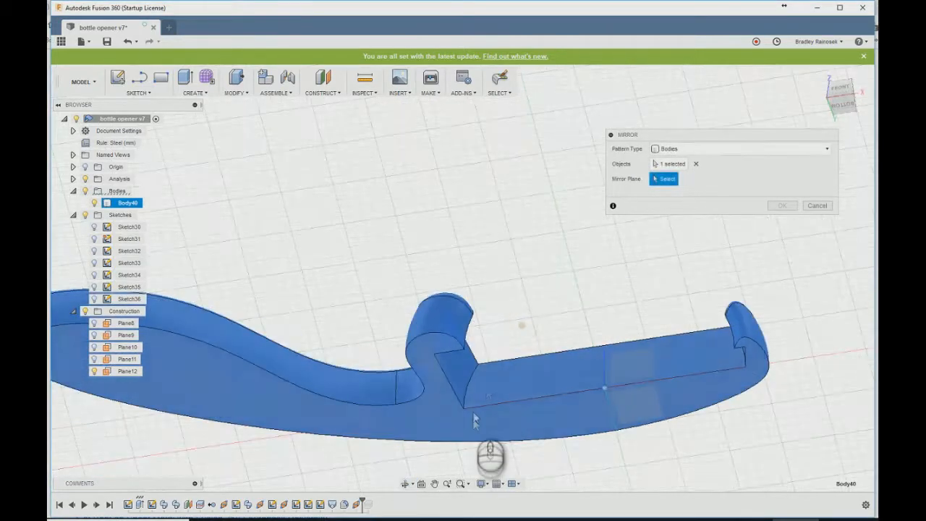
pyautogui.click(471, 417)
pyautogui.click(773, 203)
# - Combine the original body and its mirrored copy with the Join operation
pyautogui.write('scom')
pyautogui.press('Return')
pyautogui.click(494, 390)
pyautogui.click(628, 348)
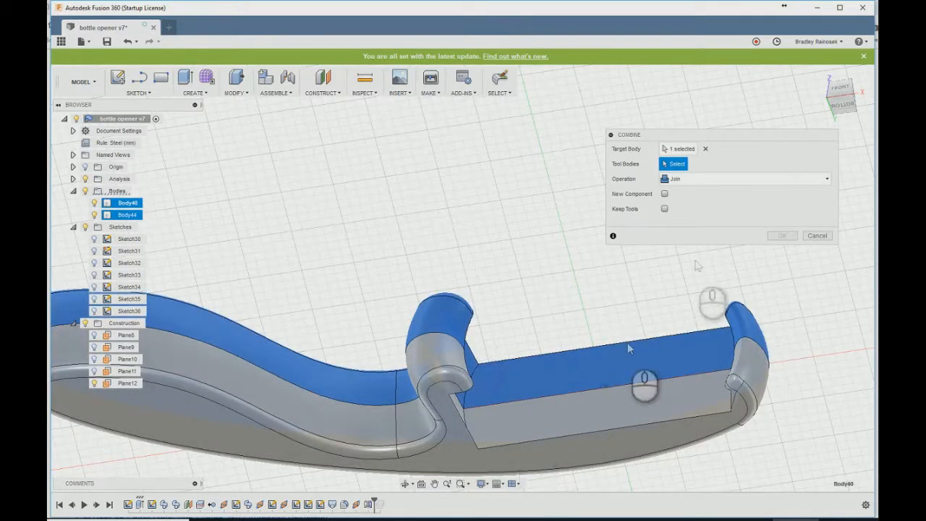
pyautogui.click(787, 242)
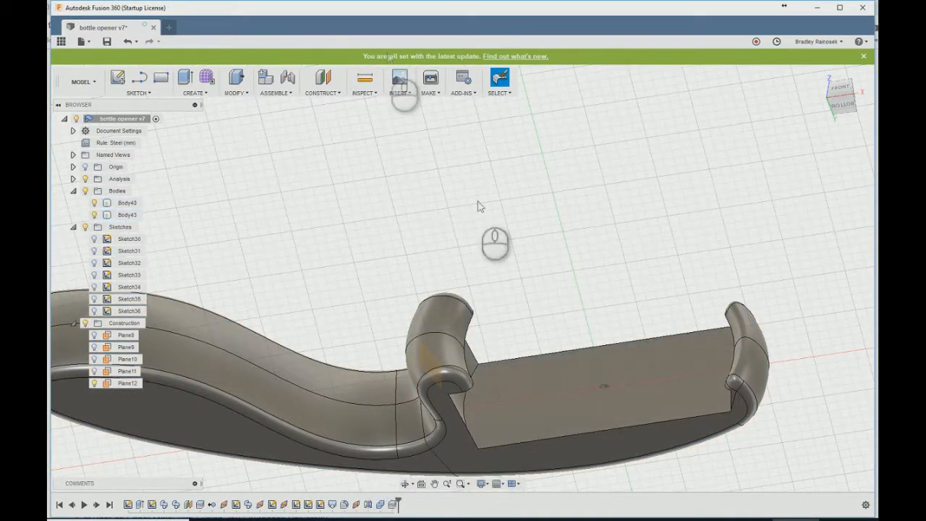
# - Export the full-thickness hook-end body as Body40.stl in the 3D Printing folder
pyautogui.click(430, 78)
pyautogui.click(553, 379)
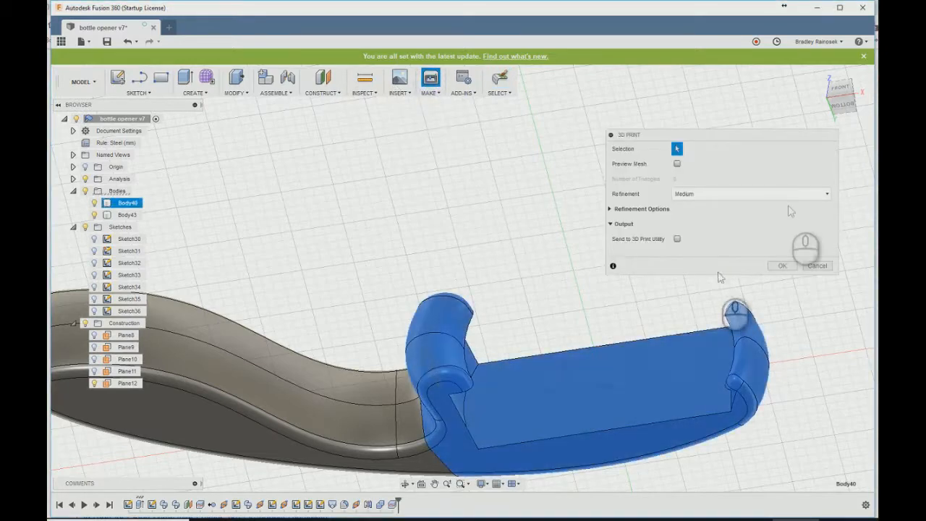
pyautogui.click(782, 265)
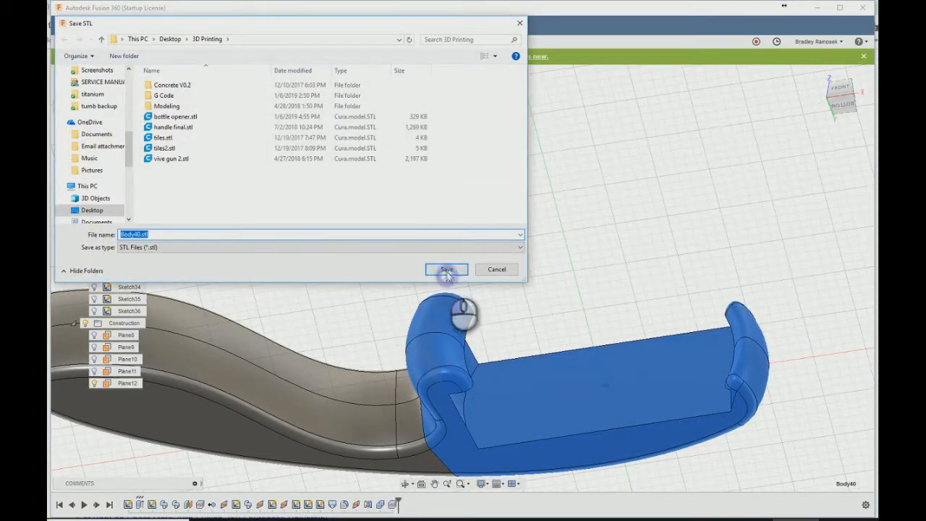
pyautogui.click(446, 270)
# - Roll the timeline back to before the split and start a sketch on the handle's top face
pyautogui.keyDown('shift'); pyautogui.moveTo(413, 253); pyautogui.dragTo(397, 333, button='middle'); pyautogui.keyUp('shift')
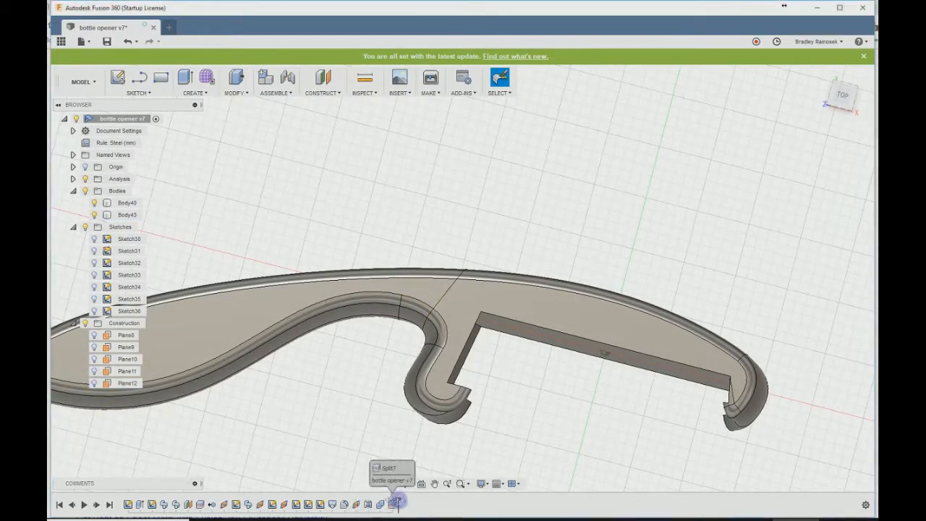
pyautogui.moveTo(398, 500); pyautogui.dragTo(387, 498)
pyautogui.moveTo(336, 400)
pyautogui.mouseDown(button='middle')
pyautogui.moveTo(484, 333)
pyautogui.moveTo(587, 318)
pyautogui.moveTo(632, 286)
pyautogui.moveTo(482, 330)
pyautogui.moveTo(459, 353)
pyautogui.mouseUp(button='middle')
pyautogui.click(117, 78)
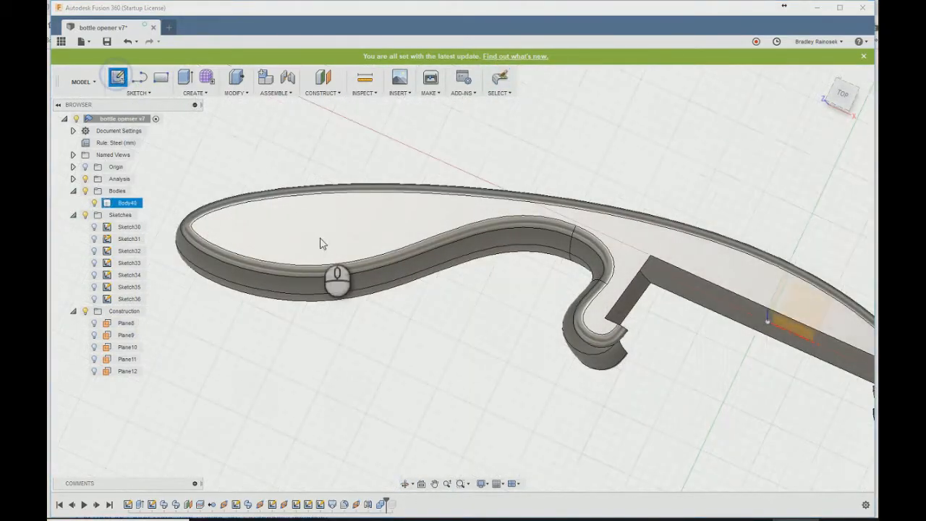
pyautogui.click(320, 238)
# - Sketch a center-to-center slot along the handle's wide end, 8 mm between centers and 4 mm wide
pyautogui.write('sslot')
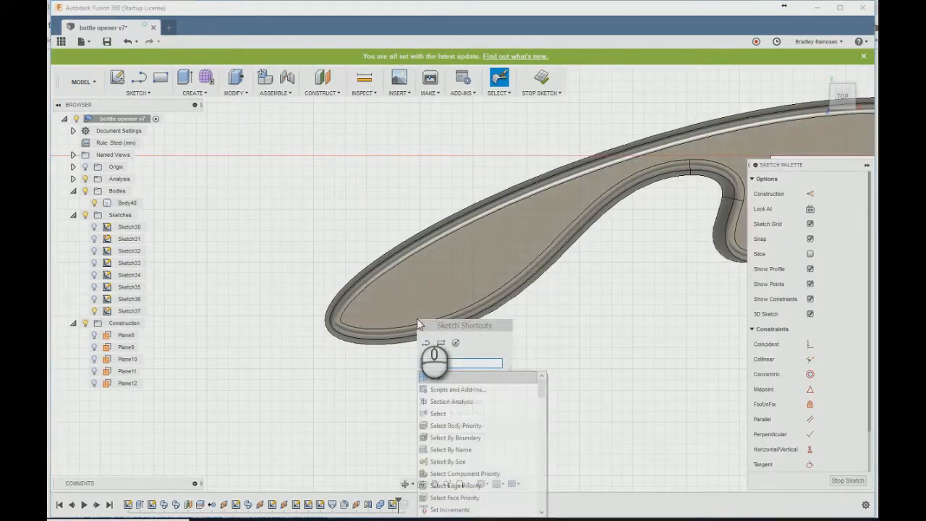
pyautogui.press('Down')
pyautogui.press('Down')
pyautogui.press('Down')
pyautogui.press('Down')
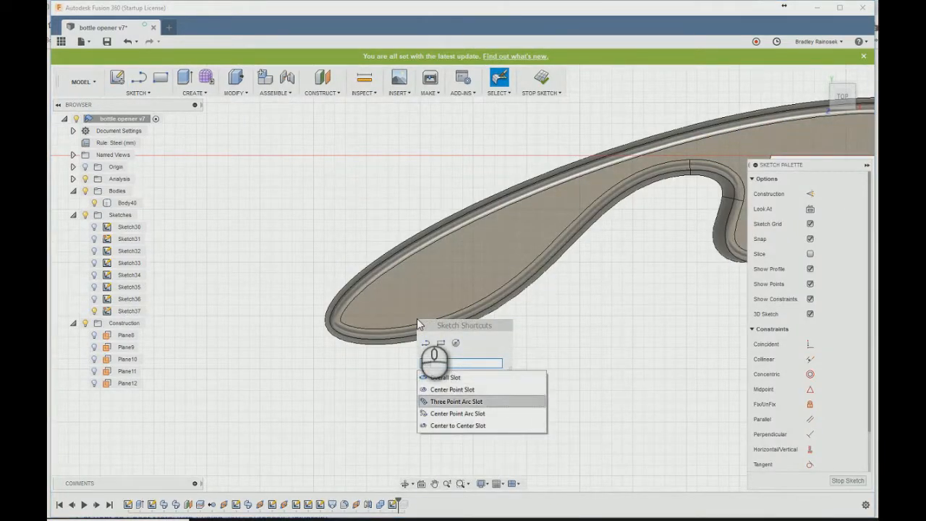
pyautogui.press('Return')
pyautogui.click(395, 296)
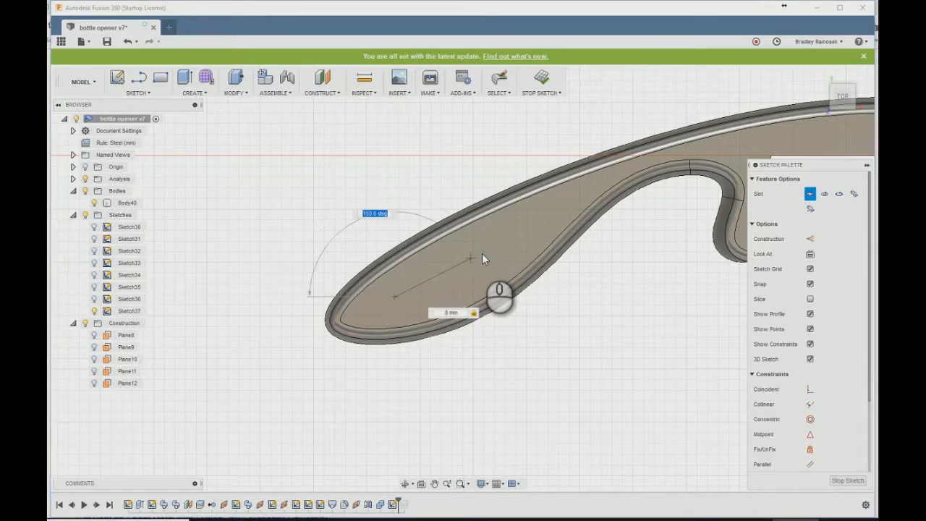
pyautogui.press('Tab')
pyautogui.click(482, 253)
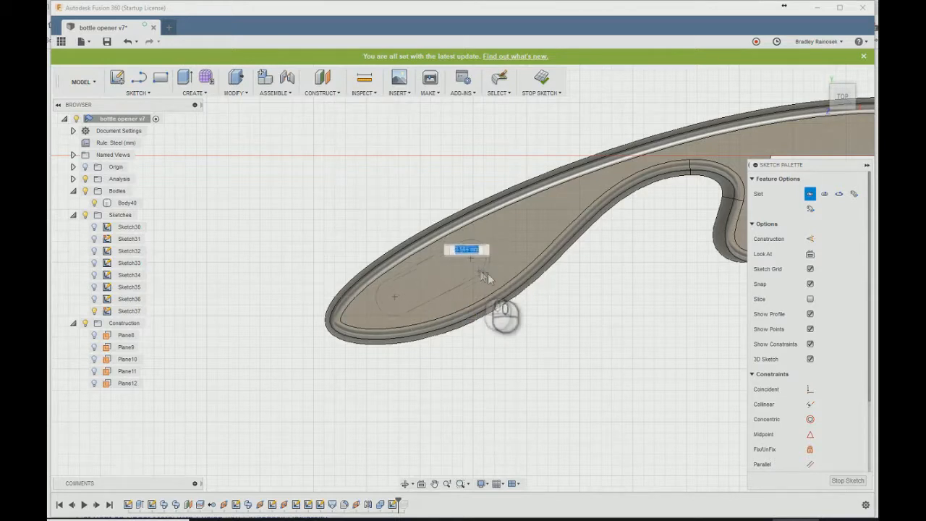
pyautogui.write('4')
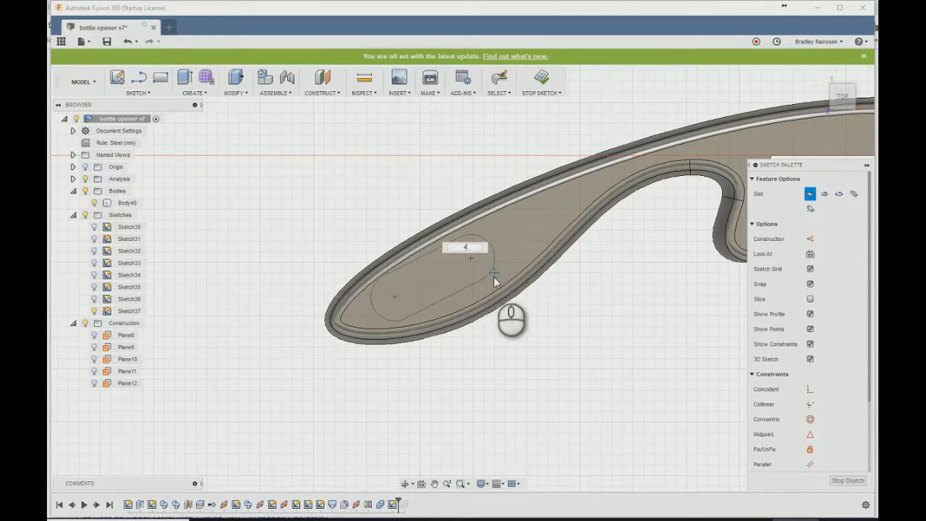
pyautogui.press('Tab')
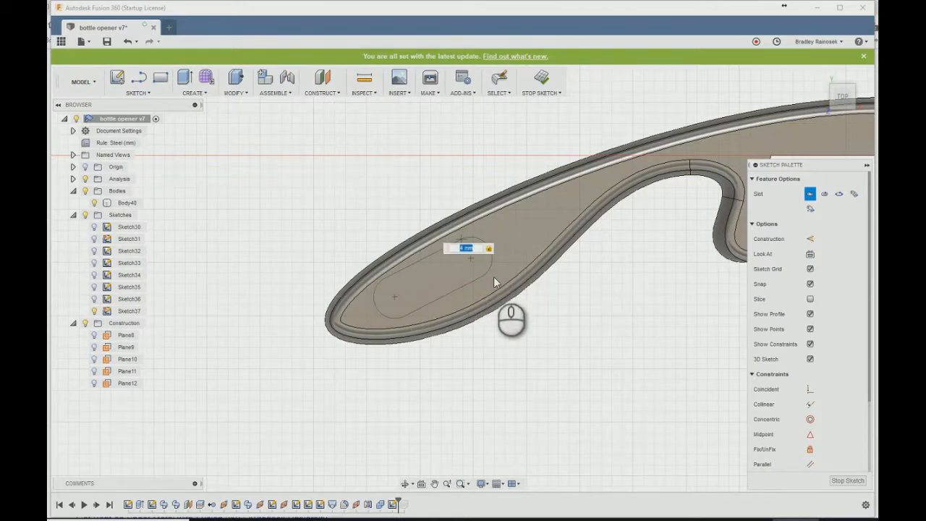
pyautogui.press('Return')
# - Reposition the slot's two center points so it sits within the wide end of the handle
pyautogui.click(396, 297)
pyautogui.moveTo(398, 300)
pyautogui.mouseDown()
pyautogui.moveTo(429, 295)
pyautogui.moveTo(388, 303)
pyautogui.mouseUp()
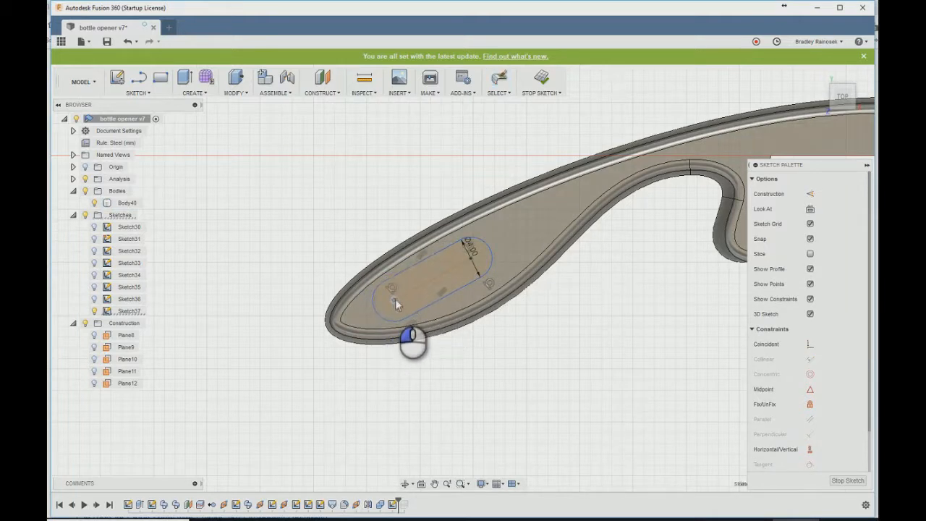
pyautogui.moveTo(399, 298); pyautogui.dragTo(402, 298)
pyautogui.moveTo(468, 259); pyautogui.dragTo(457, 267)
# - Dimension the slot's center-to-center length as 8 mm and finish the sketch
pyautogui.click(441, 282)
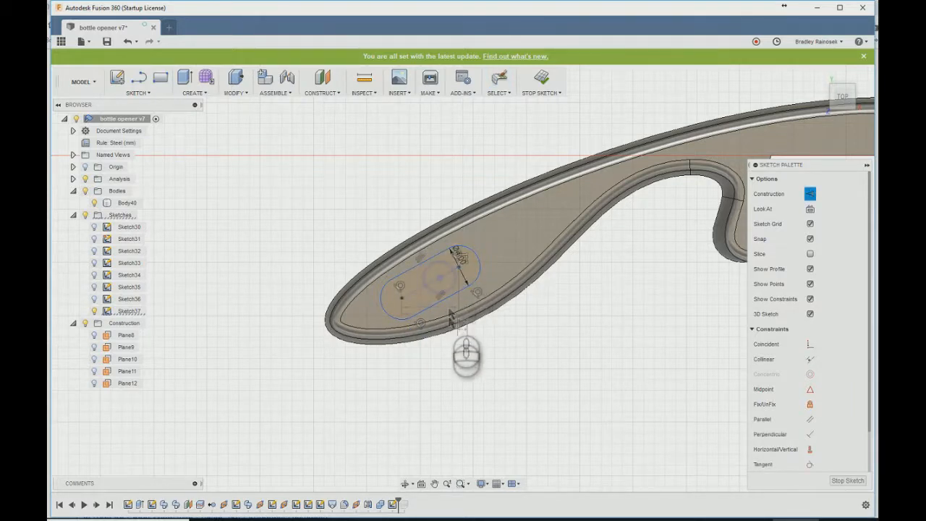
pyautogui.click(470, 338)
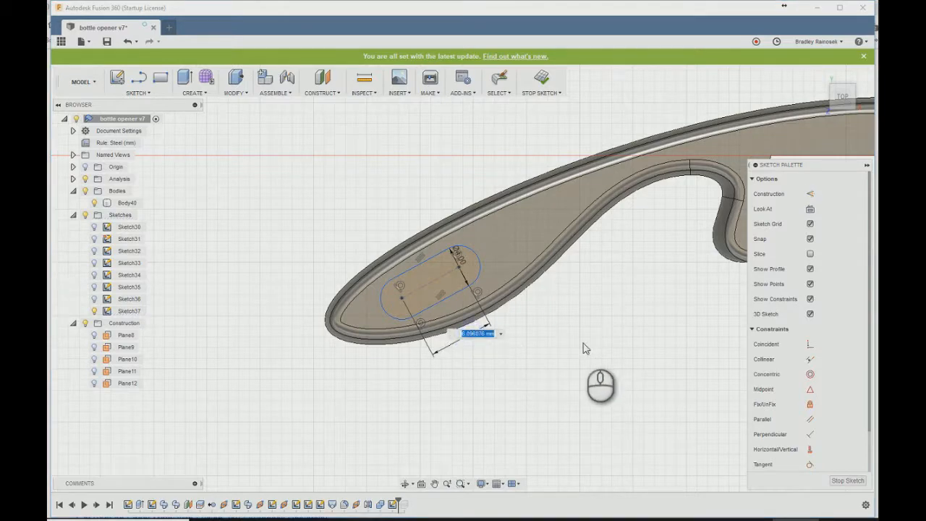
pyautogui.press('Return')
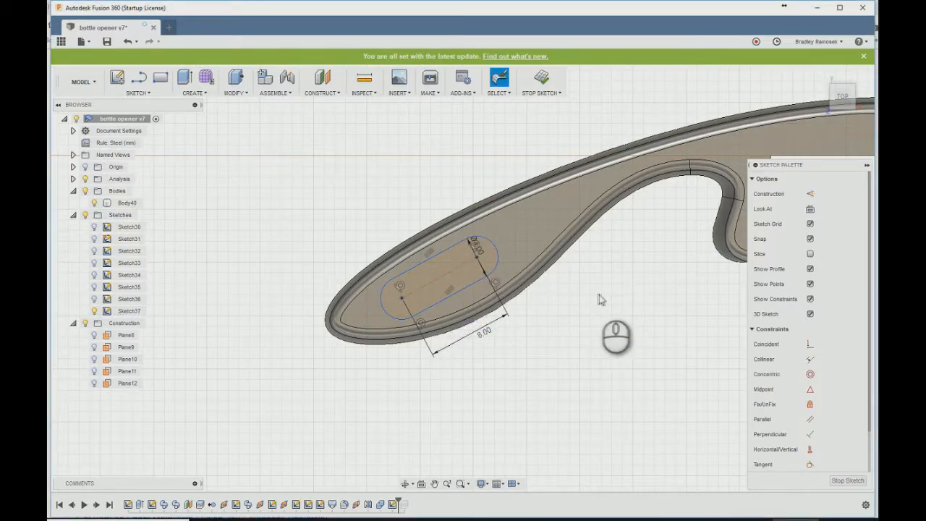
pyautogui.scroll(-5, 318, 336)
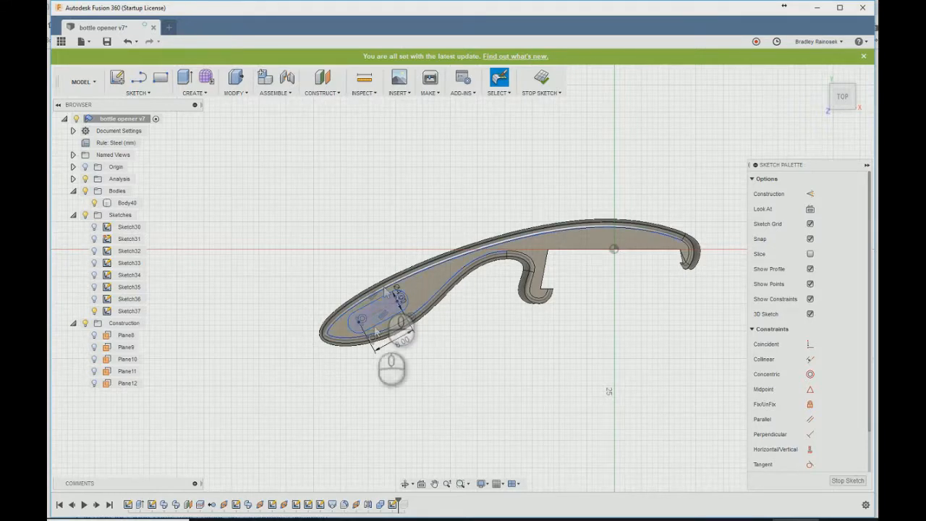
pyautogui.click(541, 80)
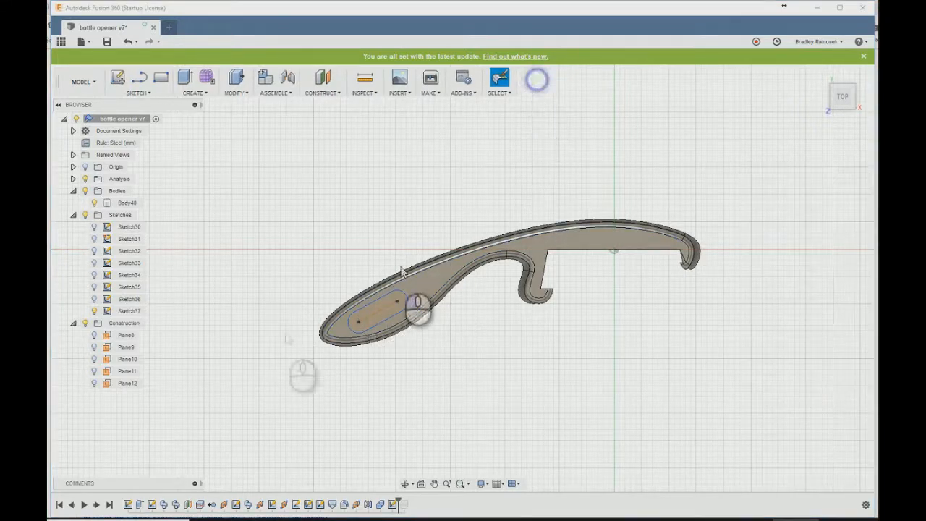
# - Create a plane at an angle through the slot's center line, upright to the handle's top face, and start a sketch on it
pyautogui.click(326, 94)
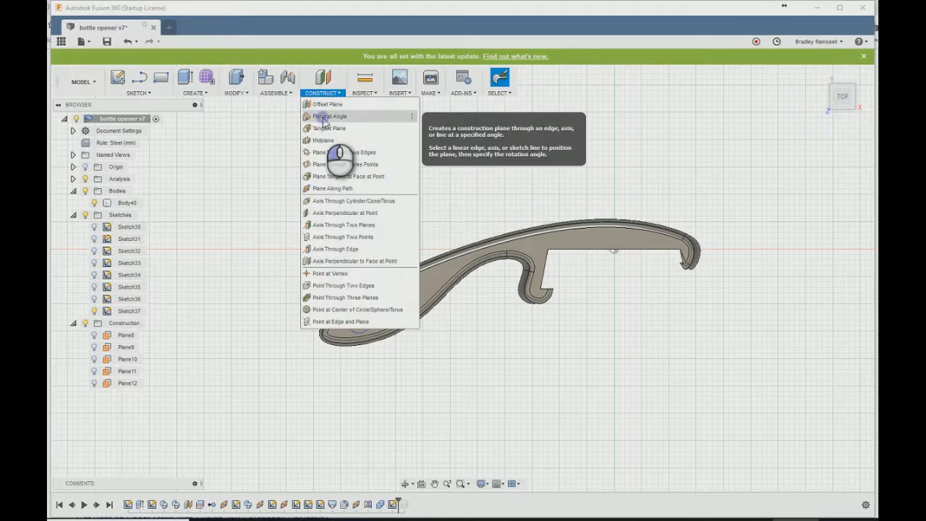
pyautogui.click(329, 113)
pyautogui.click(377, 319)
pyautogui.moveTo(399, 378)
pyautogui.keyDown('shift'); pyautogui.mouseDown(button='middle')
pyautogui.moveTo(372, 355)
pyautogui.moveTo(355, 363)
pyautogui.mouseUp(button='middle'); pyautogui.keyUp('shift')
pyautogui.press('Return')
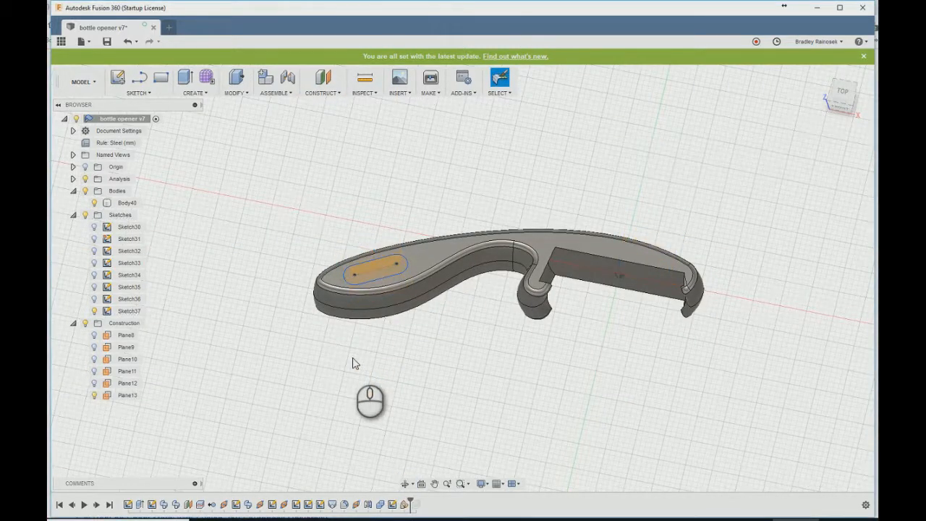
pyautogui.click(363, 270)
pyautogui.scroll(5, 363, 270)
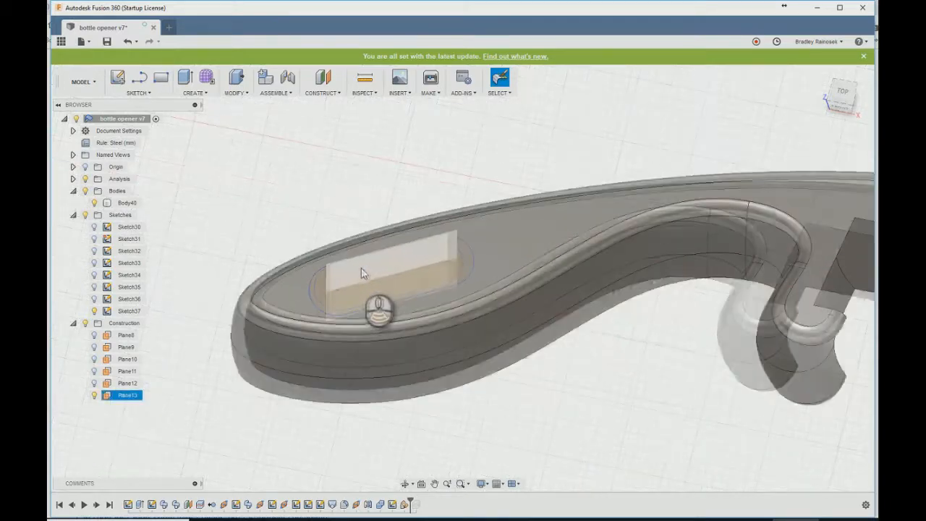
pyautogui.click(117, 77)
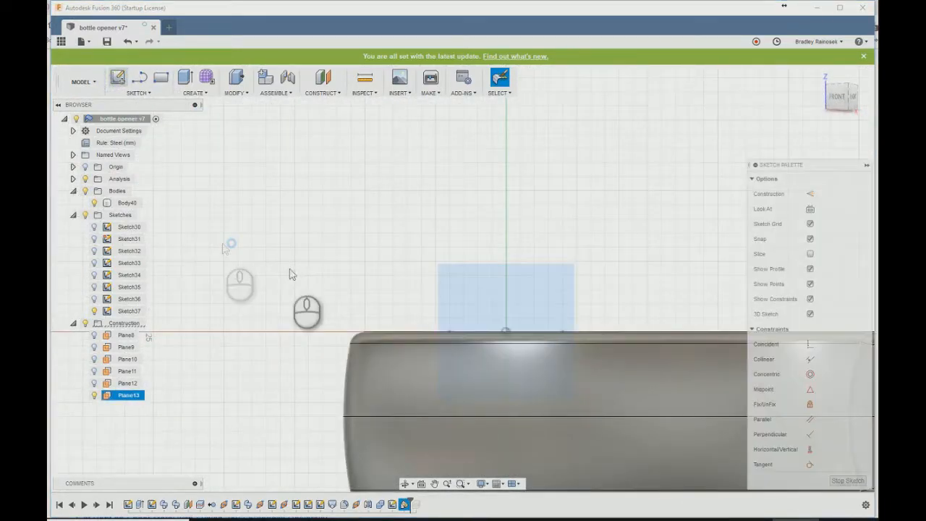
# - Intersect the slot's outer end arc with the sketch plane to get a reference point
pyautogui.write('inters')
pyautogui.press('Return')
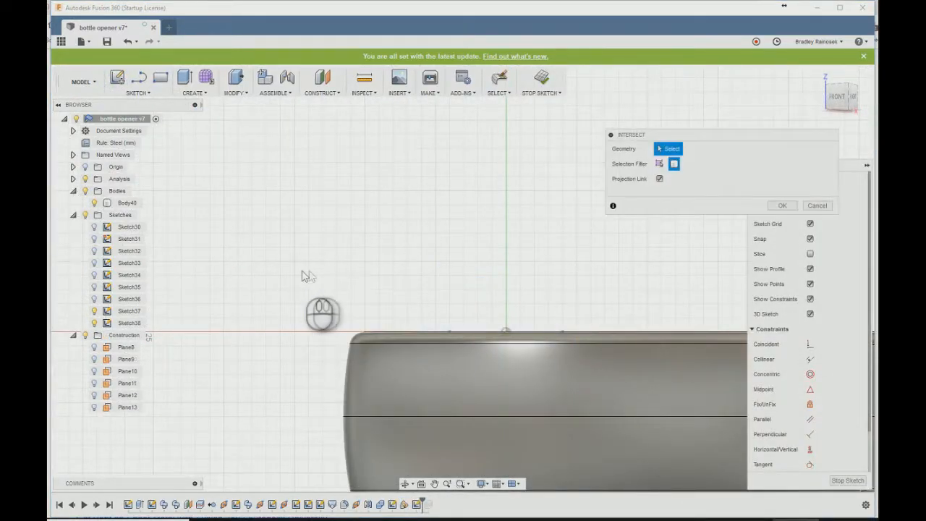
pyautogui.keyDown('shift'); pyautogui.moveTo(403, 234); pyautogui.dragTo(403, 255, button='middle'); pyautogui.keyUp('shift')
pyautogui.keyDown('shift'); pyautogui.moveTo(408, 324); pyautogui.dragTo(419, 244, button='middle'); pyautogui.keyUp('shift')
pyautogui.click(659, 164)
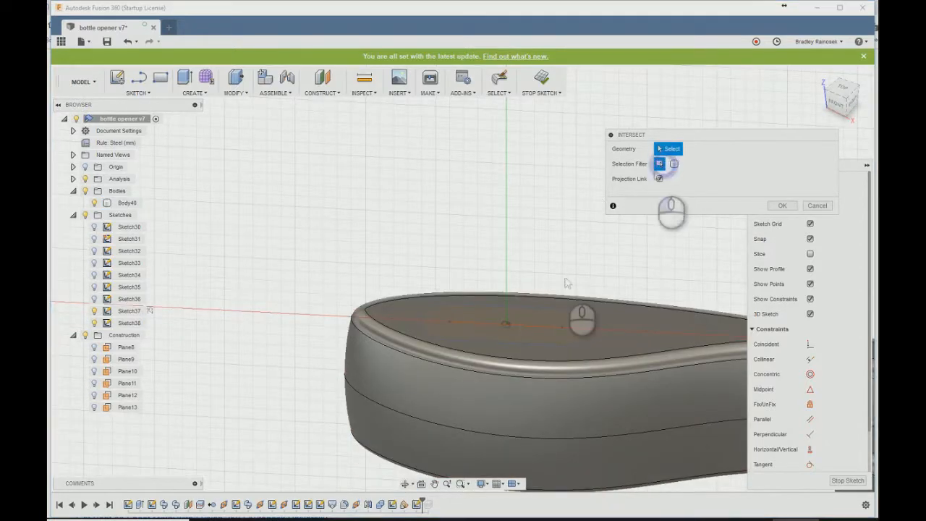
pyautogui.click(438, 322)
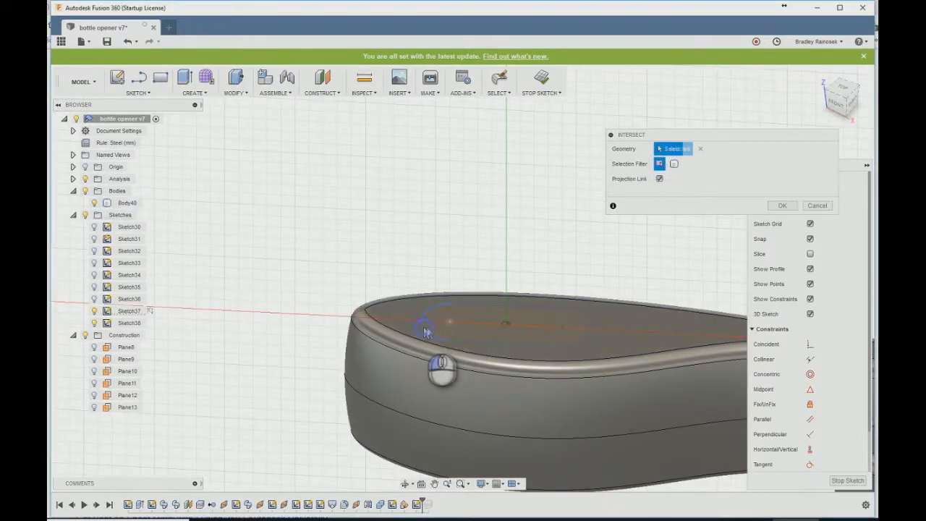
pyautogui.click(783, 206)
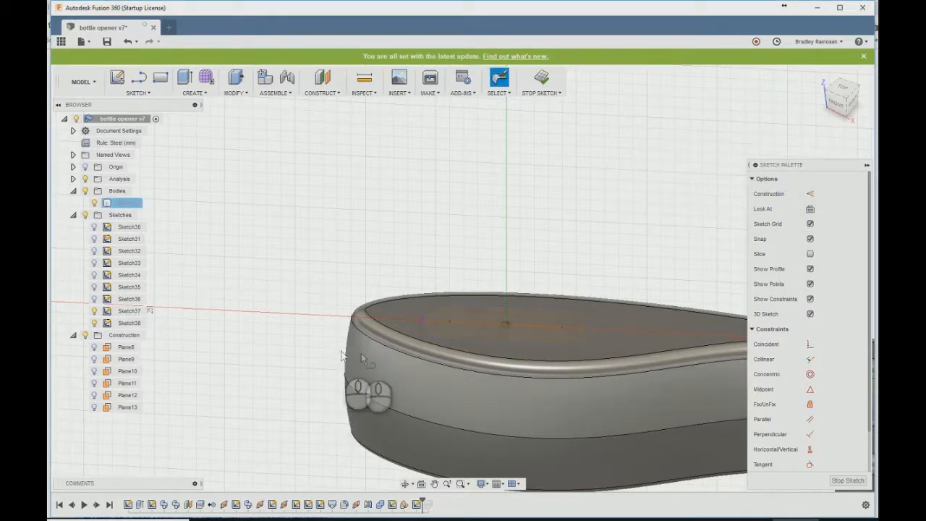
# - Draw a vertical line down from the intersected point, driving its length with the width parameter
pyautogui.press('l')
pyautogui.click(424, 320)
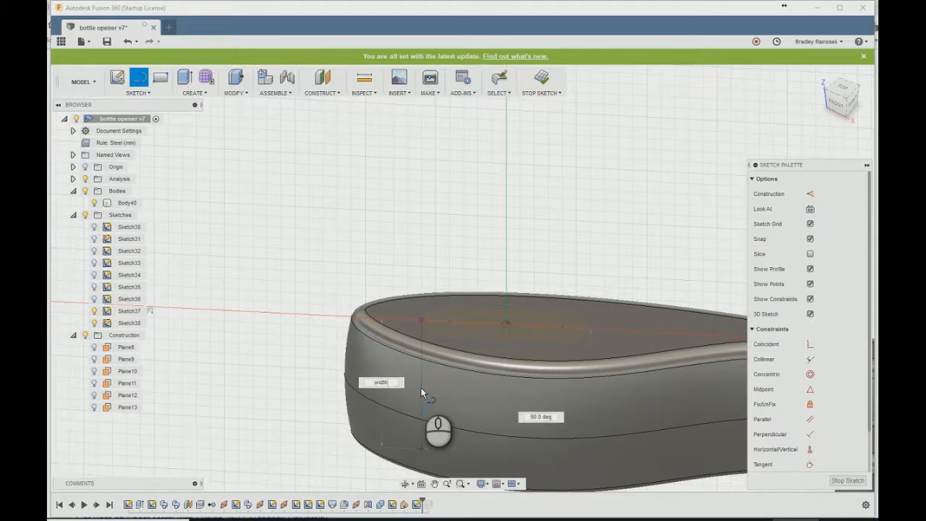
pyautogui.click(421, 388)
pyautogui.press('Escape')
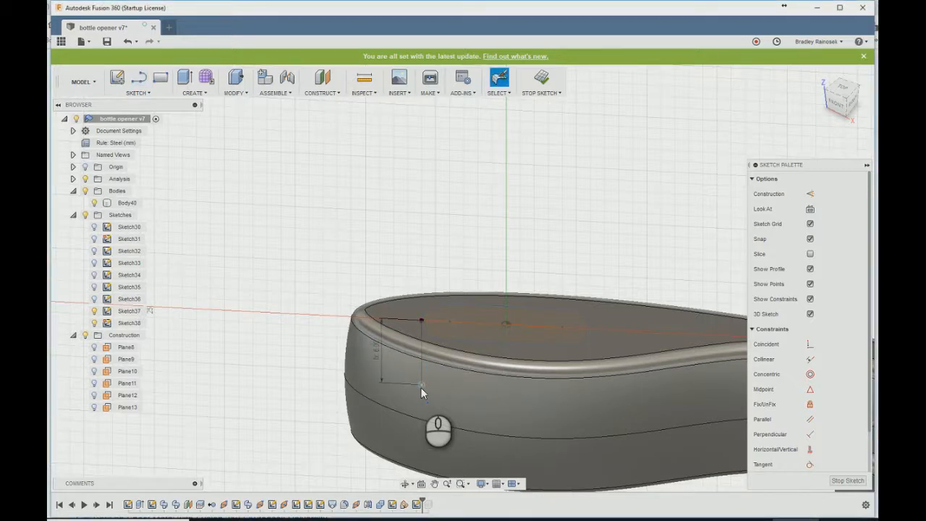
# - Draw a circle centered outside the handle's wide end and passing through the intersected point
pyautogui.press('c')
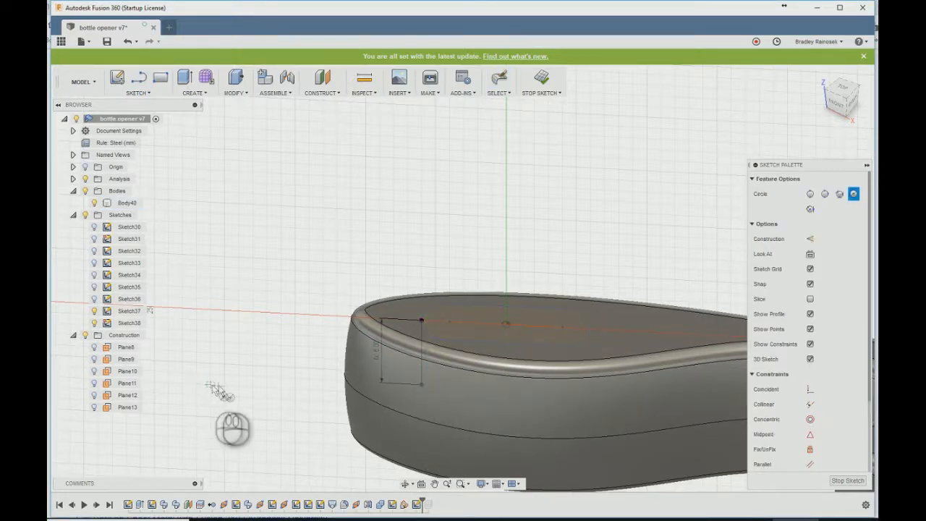
pyautogui.click(242, 377)
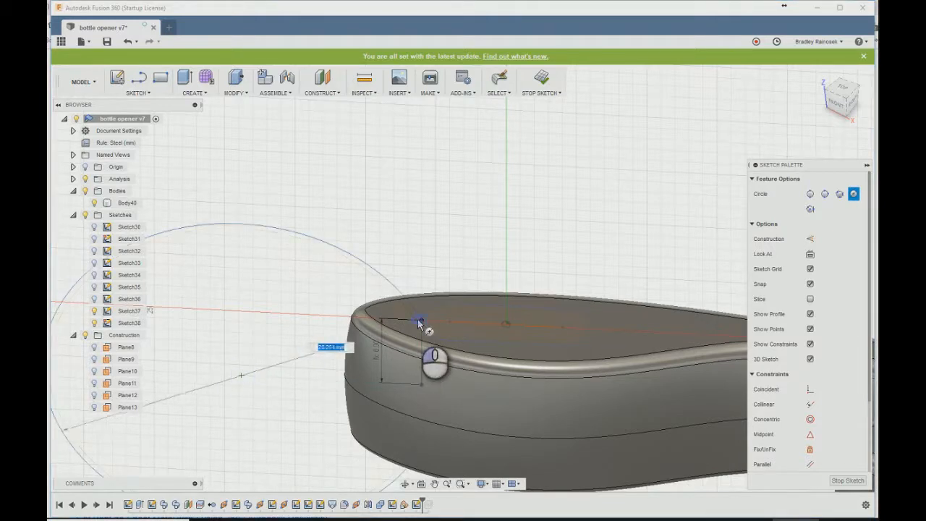
pyautogui.click(417, 319)
pyautogui.press('Escape')
# - Set the circle's diameter to the keyring parameter and finish the sketch
pyautogui.press('d')
pyautogui.click(341, 248)
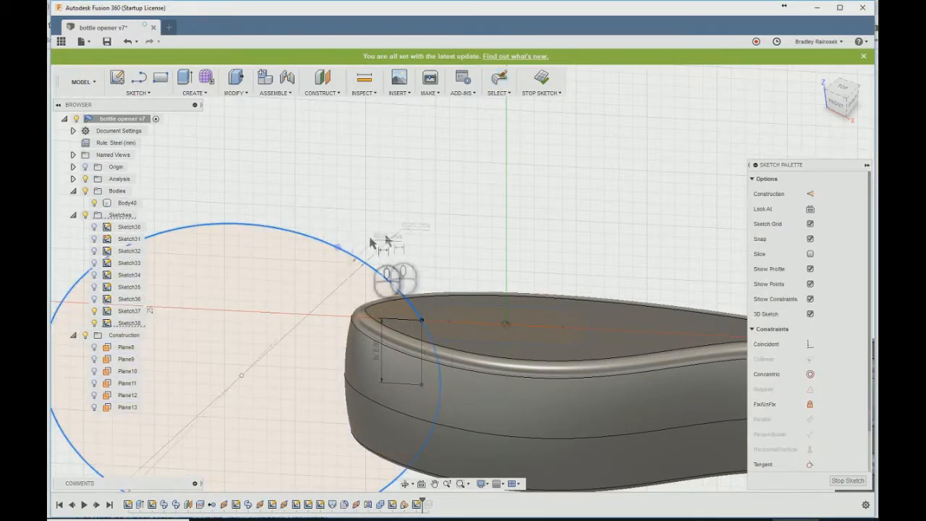
pyautogui.click(308, 282)
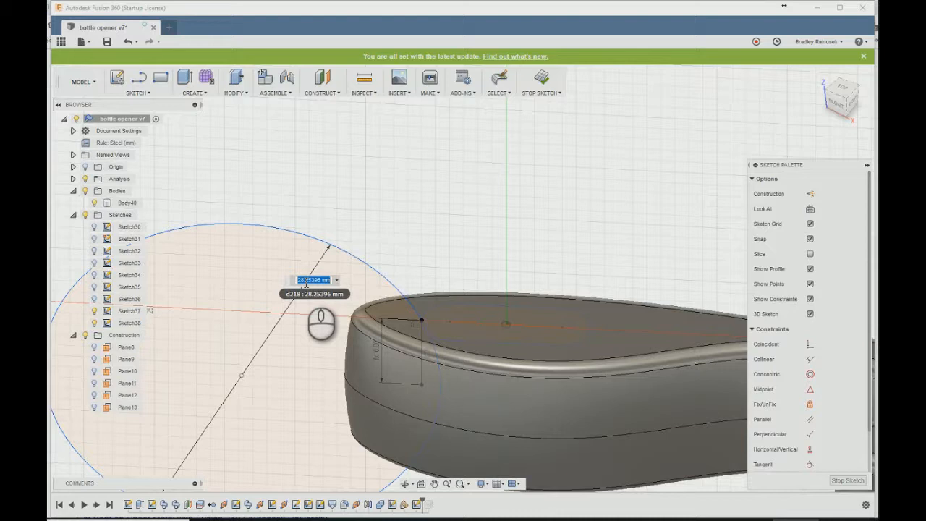
pyautogui.write('ke')
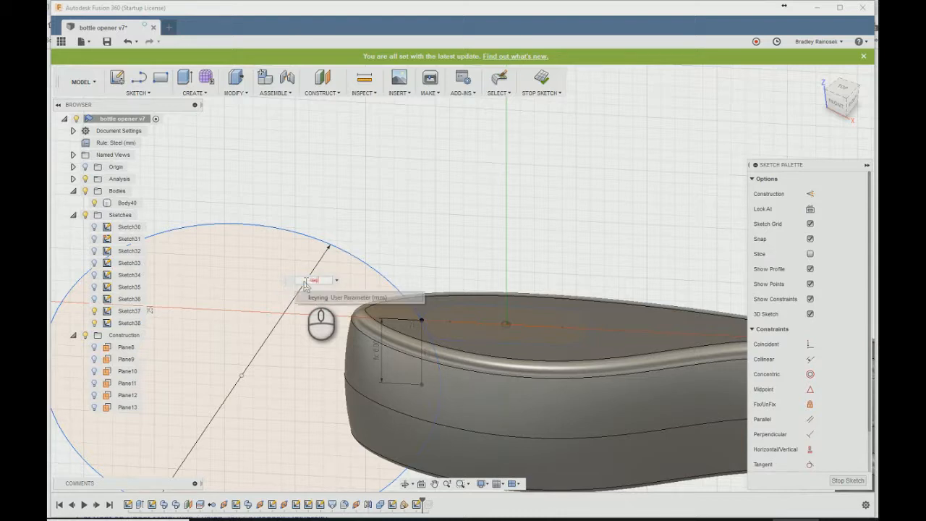
pyautogui.press('Return')
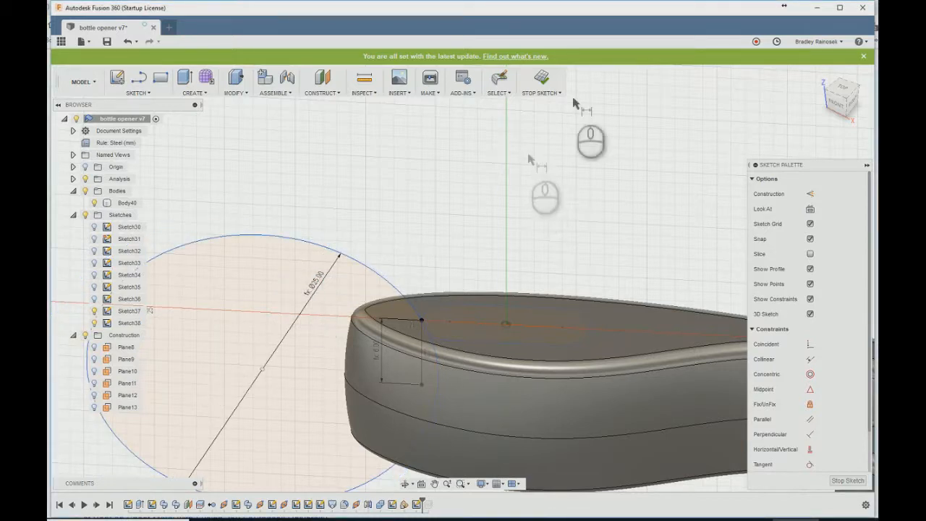
pyautogui.click(541, 78)
# - Sweep the slot profile along the circle as a cut through the handle
pyautogui.write('sswee')
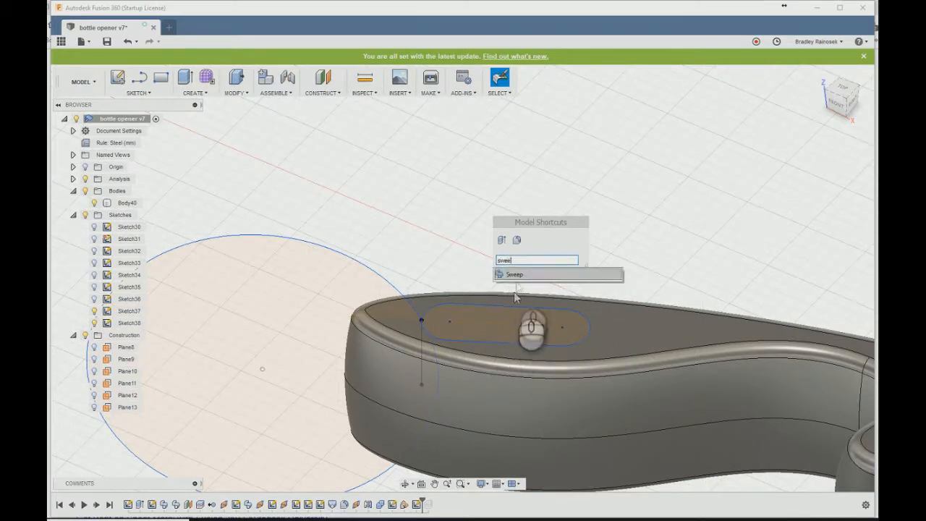
pyautogui.click(515, 272)
pyautogui.click(472, 330)
pyautogui.click(791, 209)
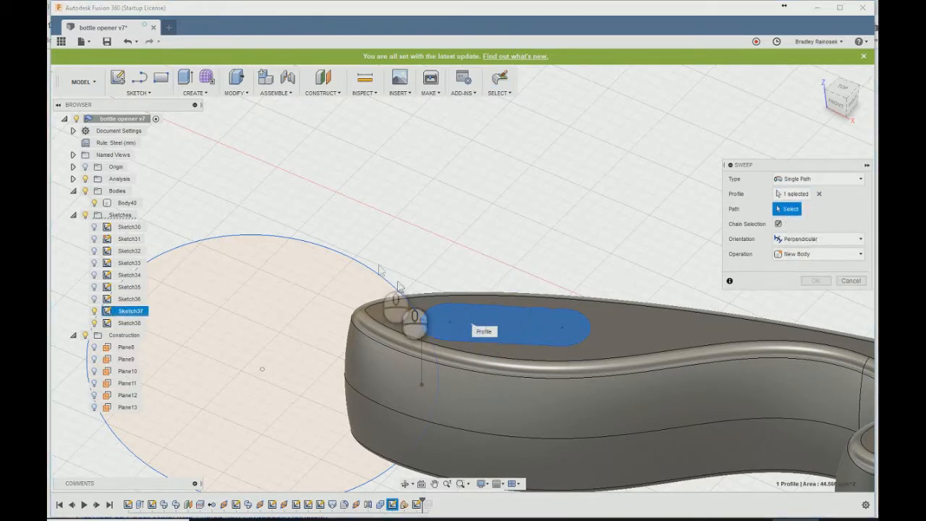
pyautogui.click(369, 266)
pyautogui.click(816, 356)
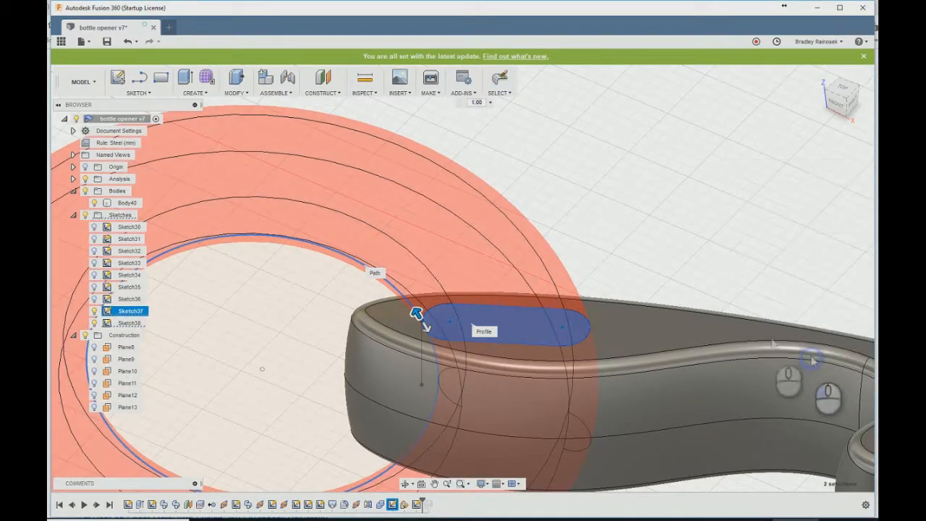
# - Hide the slot profile sketch and the circular path sketch
pyautogui.keyDown('shift'); pyautogui.moveTo(585, 258); pyautogui.dragTo(655, 249, button='middle'); pyautogui.keyUp('shift')
pyautogui.keyDown('shift'); pyautogui.moveTo(638, 215); pyautogui.dragTo(512, 234, button='middle'); pyautogui.keyUp('shift')
pyautogui.scroll(-5, 438, 238)
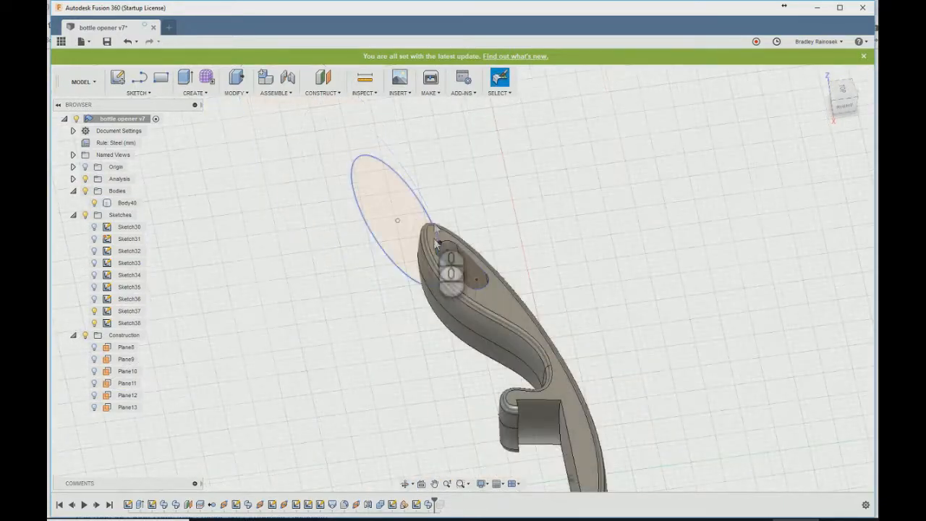
pyautogui.click(93, 323)
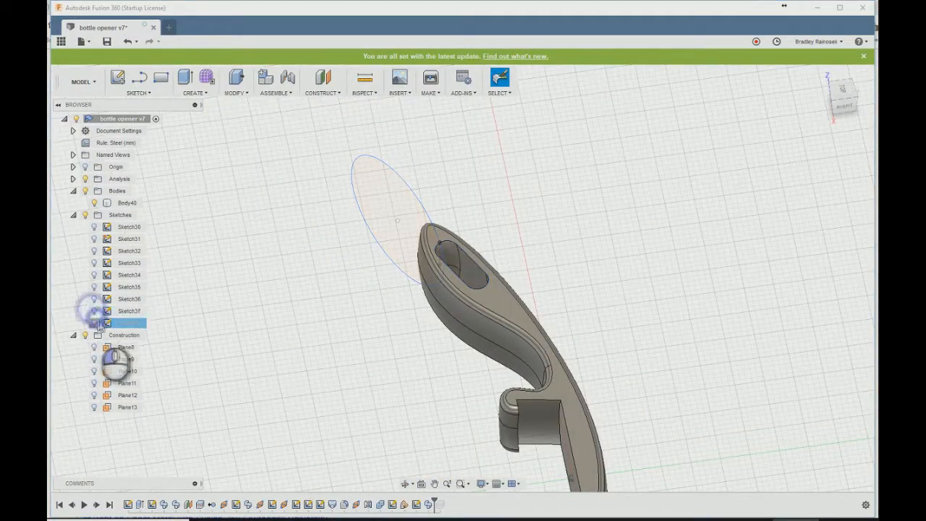
pyautogui.moveTo(372, 348)
pyautogui.keyDown('shift'); pyautogui.mouseDown(button='middle')
pyautogui.moveTo(424, 352)
pyautogui.moveTo(503, 322)
pyautogui.moveTo(612, 330)
pyautogui.moveTo(481, 347)
pyautogui.moveTo(514, 359)
pyautogui.mouseUp(button='middle'); pyautogui.keyUp('shift')
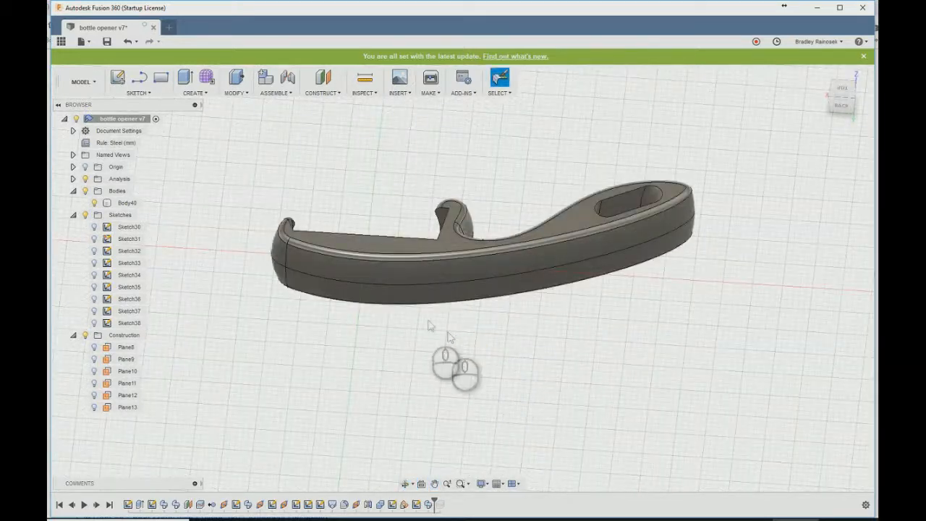
pyautogui.scroll(2, 398, 120)
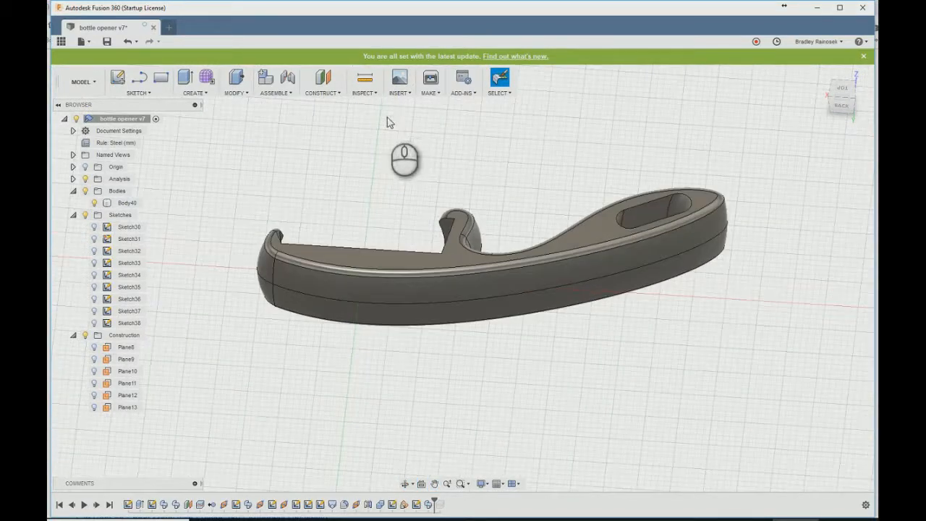
pyautogui.keyDown('shift'); pyautogui.moveTo(403, 131); pyautogui.dragTo(434, 159, button='middle'); pyautogui.keyUp('shift')
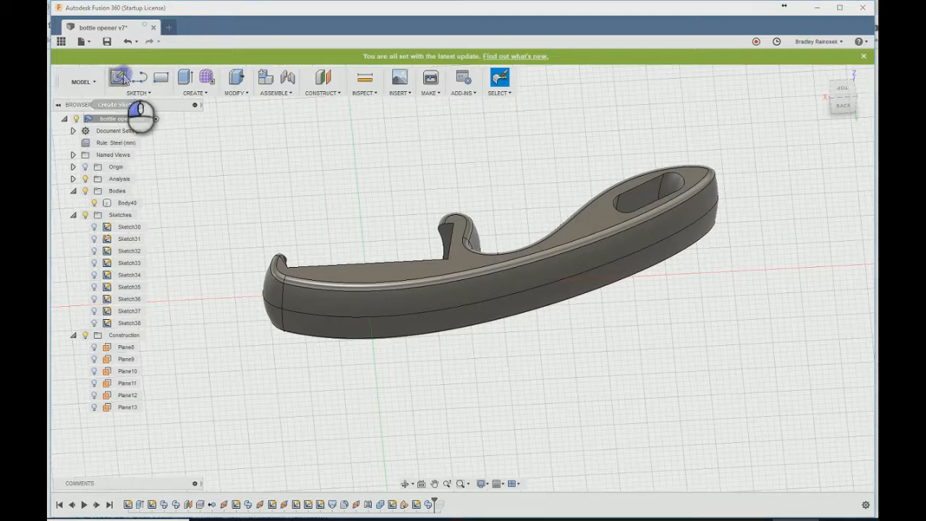
# - Start a sketch in the top orientation and intersect the whole opener body with it to obtain its outline
pyautogui.click(123, 78)
pyautogui.click(332, 321)
pyautogui.moveTo(376, 365); pyautogui.dragTo(551, 360, button='middle')
pyautogui.write('sinters')
pyautogui.press('Return')
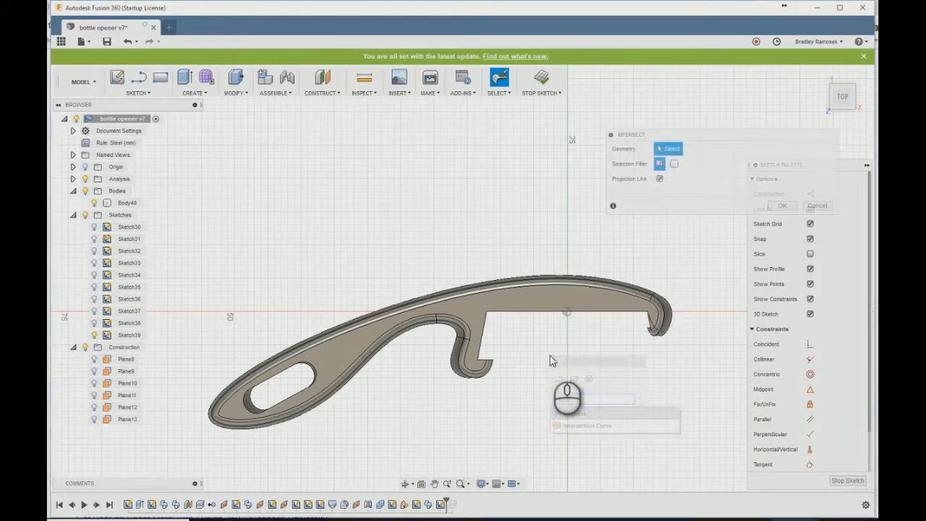
pyautogui.click(674, 163)
pyautogui.click(642, 285)
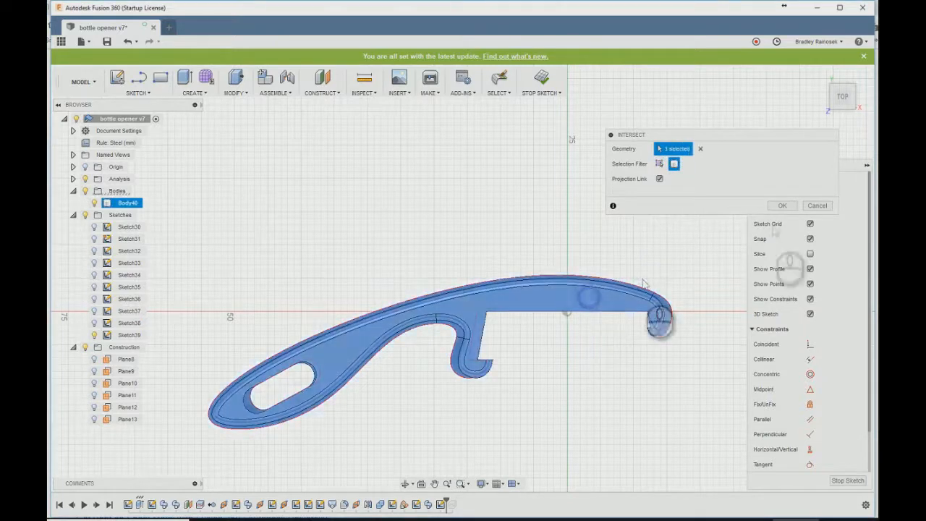
pyautogui.click(784, 206)
# - Offset the body's outer outline outward by 1 mm
pyautogui.write('soff')
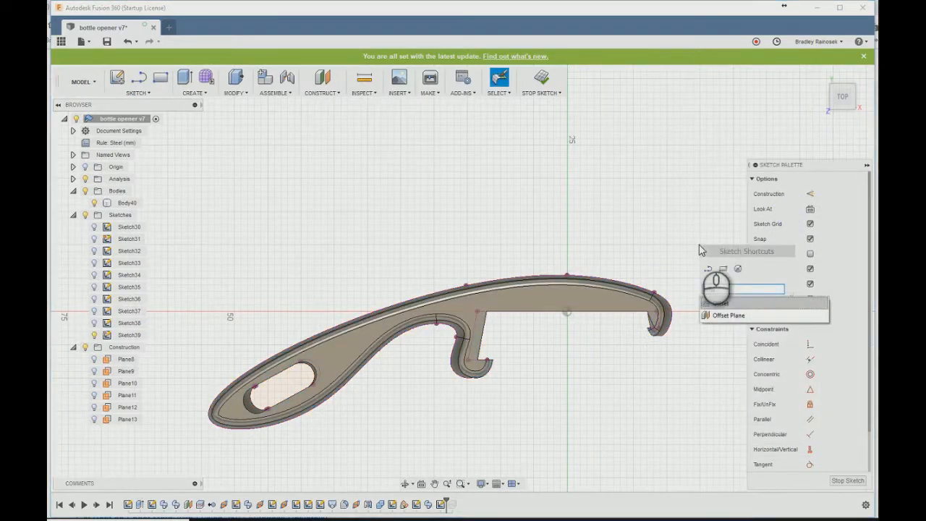
pyautogui.press('Return')
pyautogui.click(483, 284)
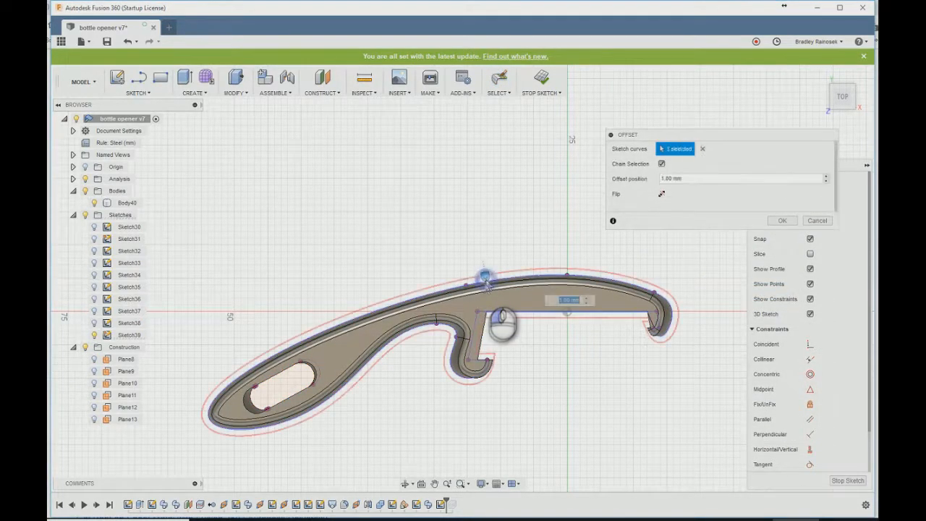
pyautogui.press('Return')
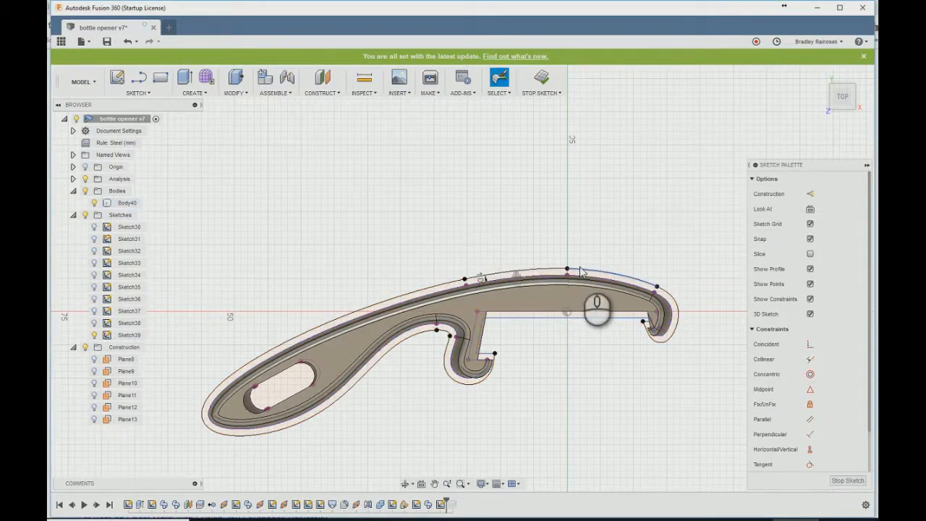
# - Draw a line outward from the offset outline at the head end and reposition its free end slightly lower
pyautogui.press('l')
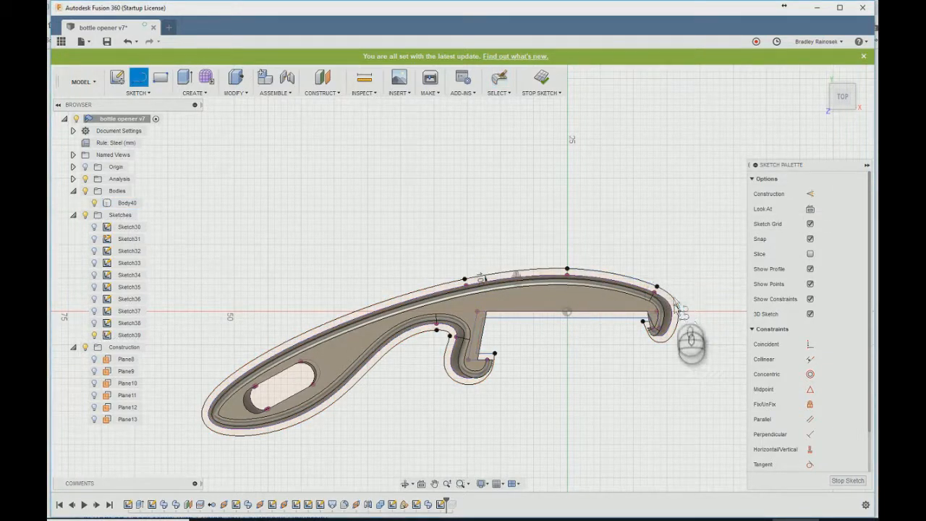
pyautogui.click(683, 310)
pyautogui.click(702, 306)
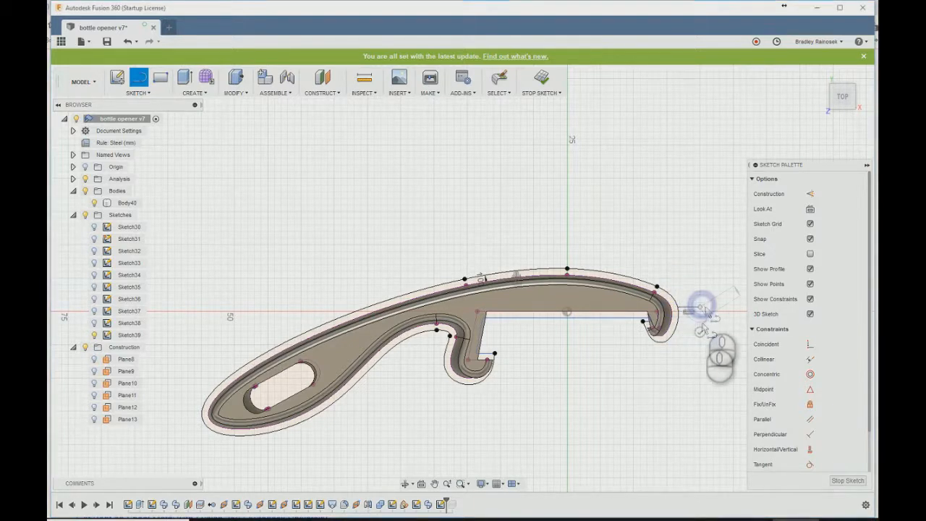
pyautogui.moveTo(701, 330); pyautogui.dragTo(701, 307, button='right')
pyautogui.click(702, 308)
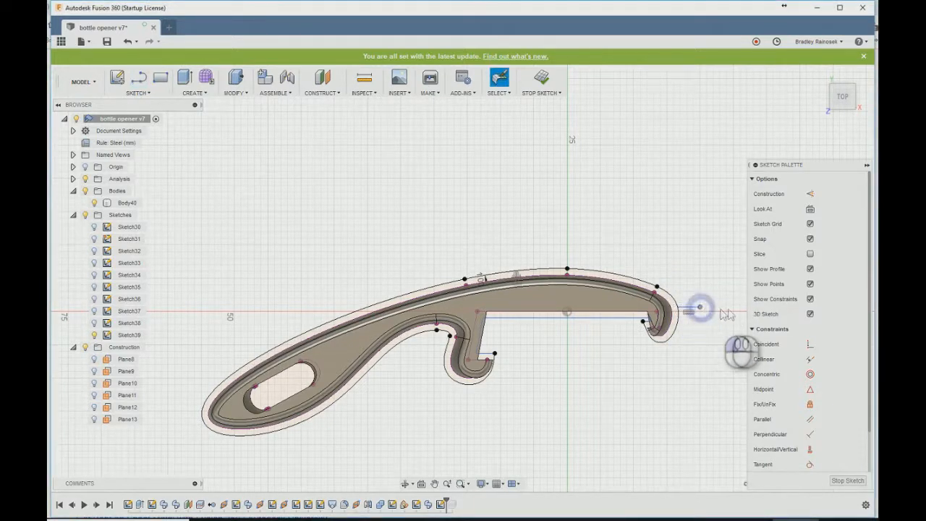
pyautogui.click(698, 313)
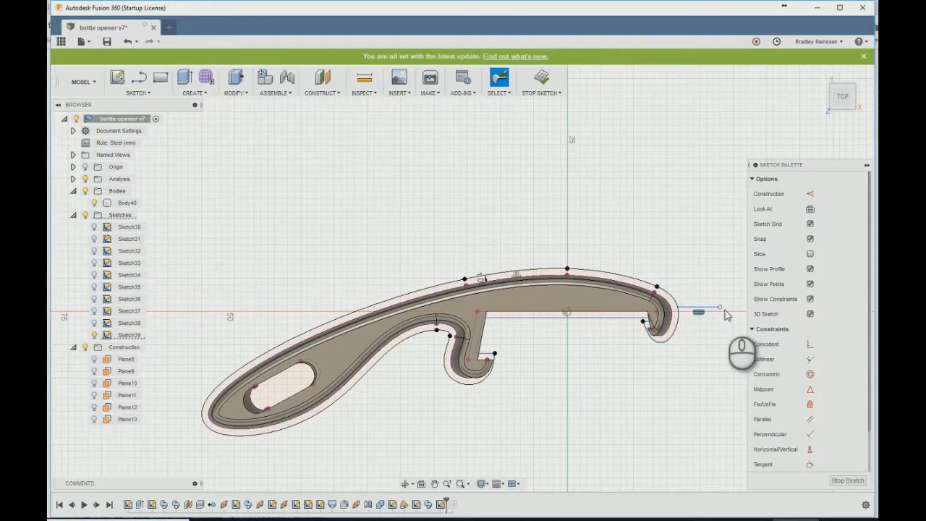
pyautogui.click(718, 309)
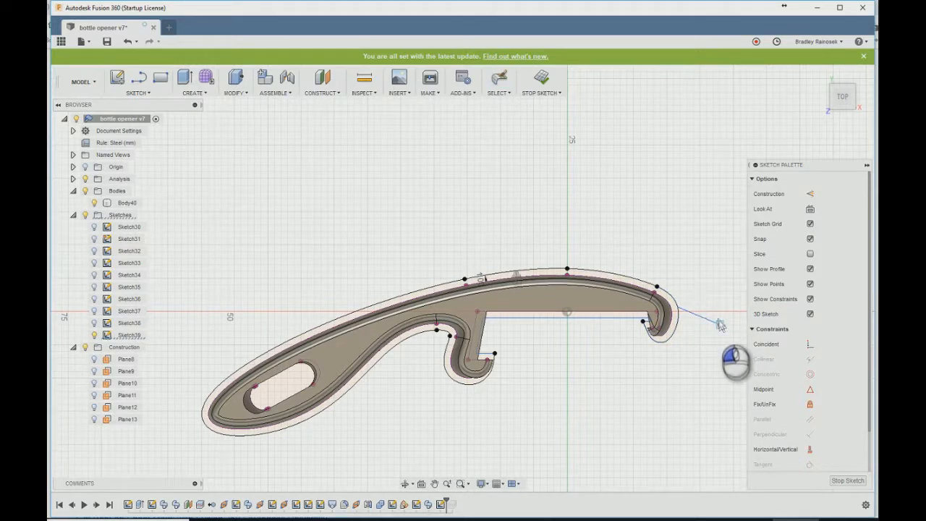
pyautogui.moveTo(718, 318); pyautogui.dragTo(720, 318)
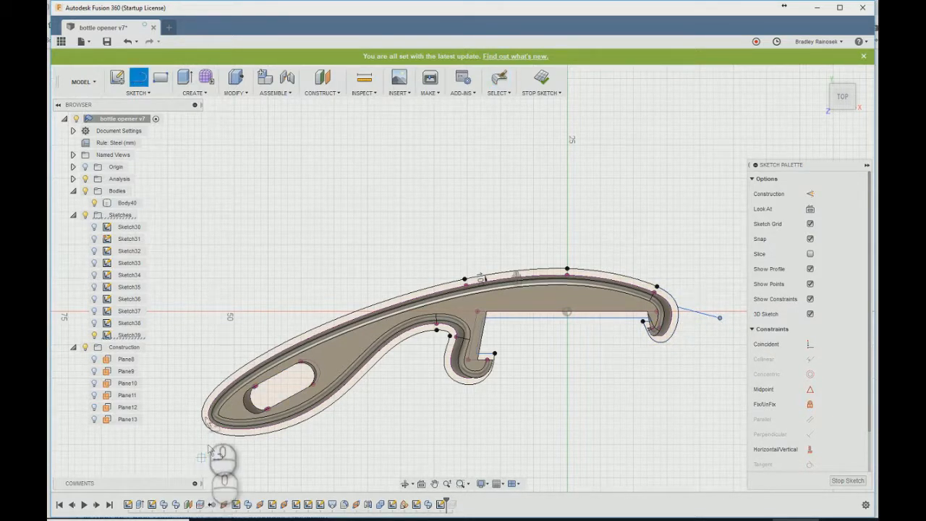
# - Draw a line outward from the offset outline at the handle end, and break the outline where both end lines meet it
pyautogui.click(204, 404)
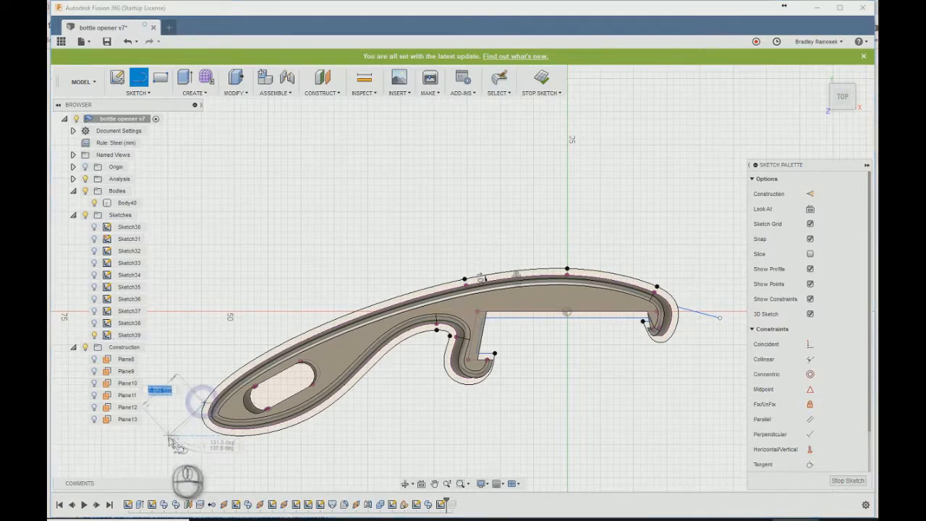
pyautogui.click(168, 423)
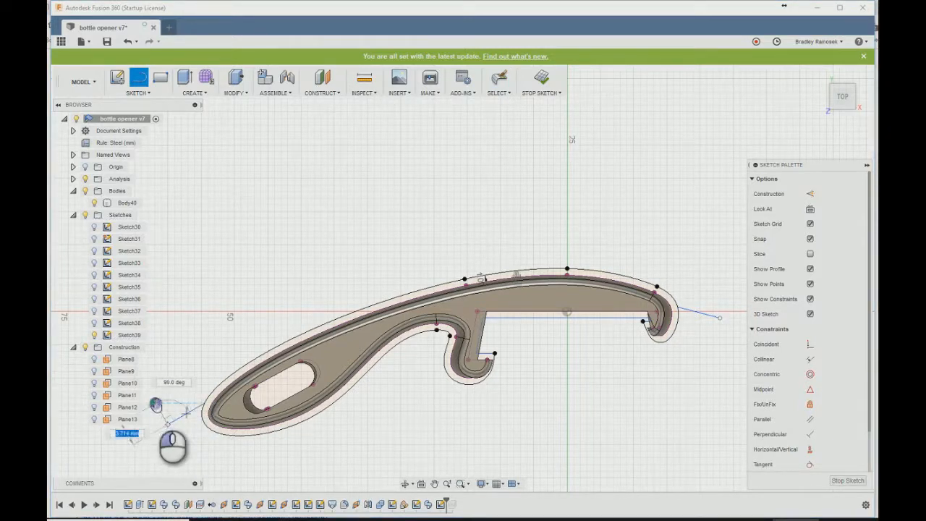
pyautogui.rightClick(228, 423)
pyautogui.write('brea')
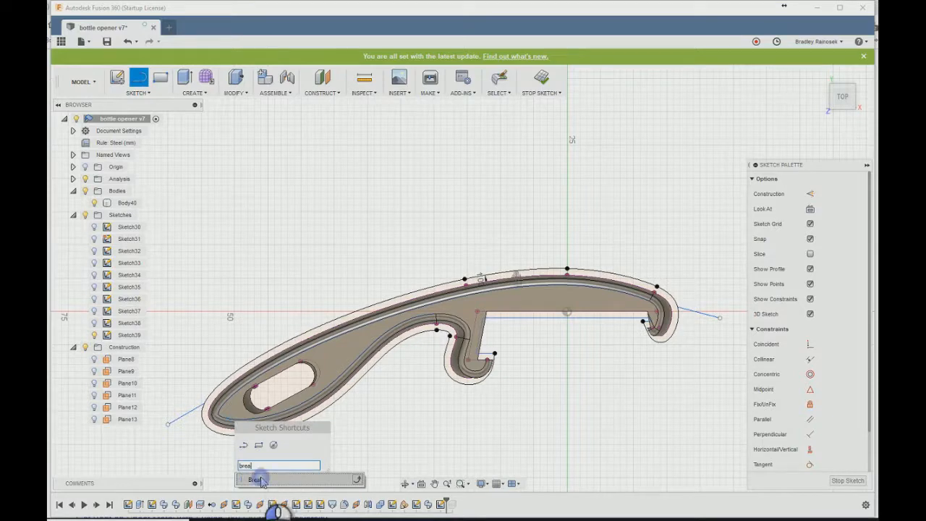
pyautogui.click(258, 480)
pyautogui.click(205, 417)
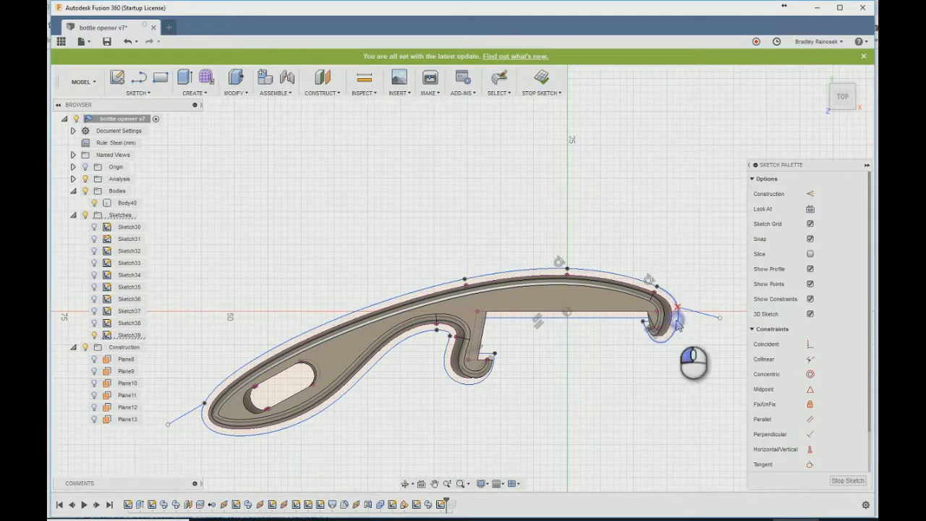
pyautogui.click(677, 324)
pyautogui.click(542, 78)
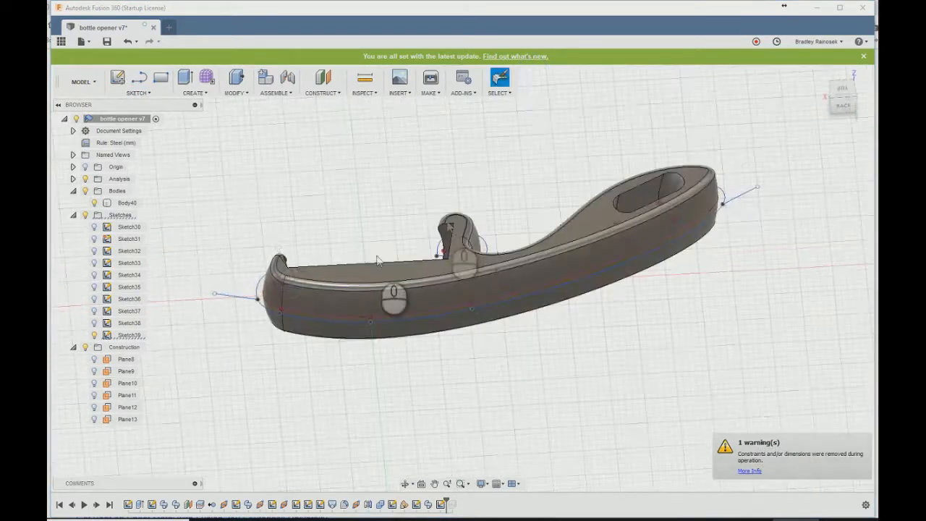
# - Switch to the Sheet Metal workspace and pick the chained back outline with its end lines as the profile for a flange
pyautogui.click(82, 81)
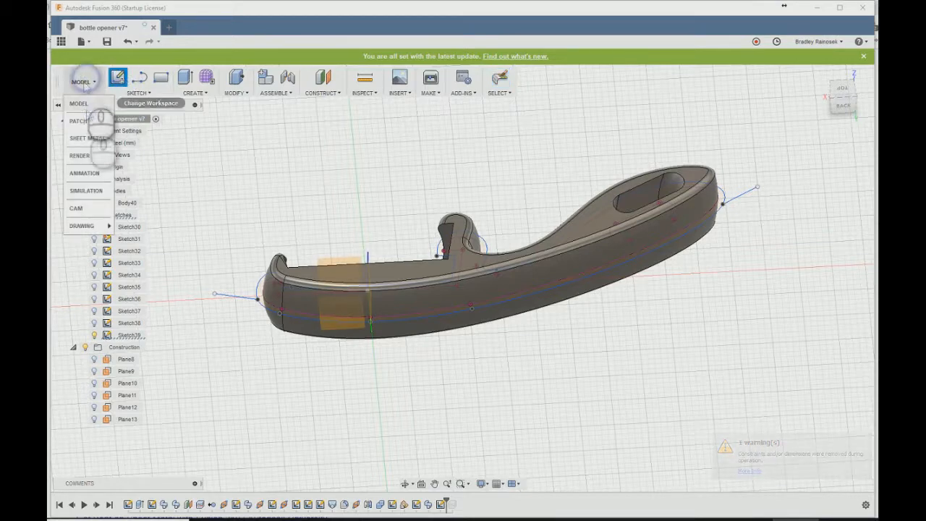
pyautogui.click(86, 138)
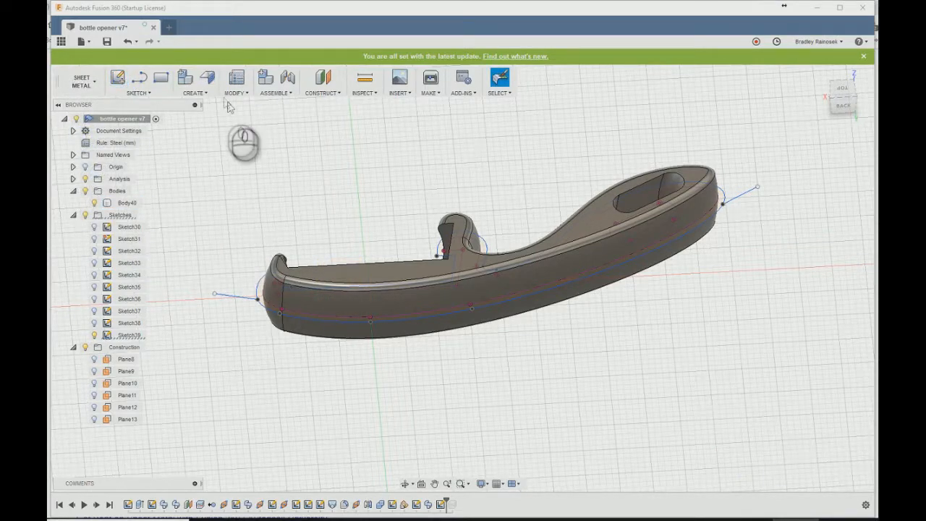
pyautogui.click(201, 97)
pyautogui.click(208, 76)
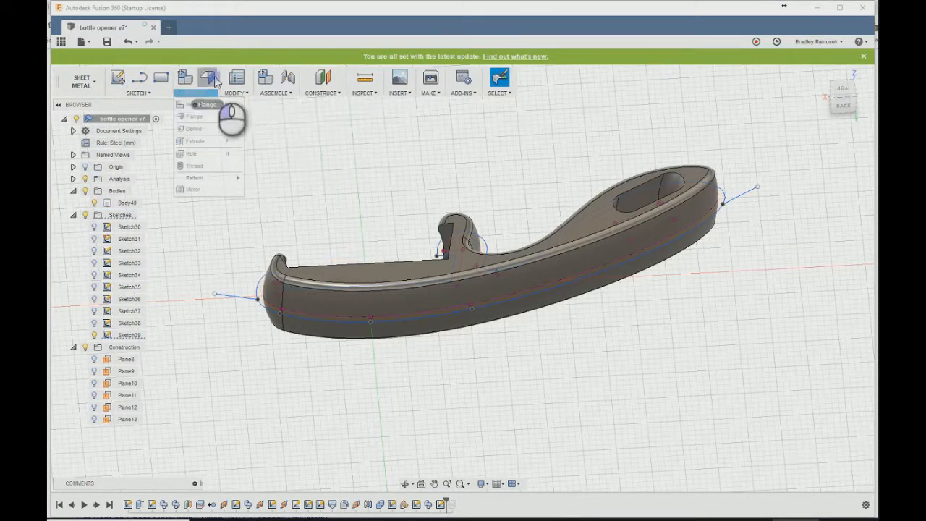
pyautogui.click(269, 315)
pyautogui.scroll(-3, 324, 480)
pyautogui.scroll(2, 532, 429)
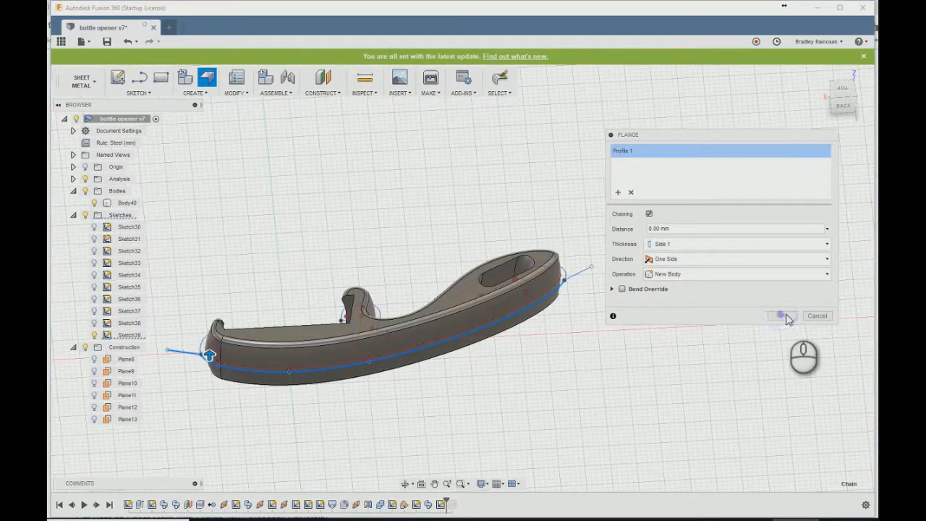
# - Set the flange distance to width / 2 with a symmetric direction and create it as a new body
pyautogui.click(679, 227)
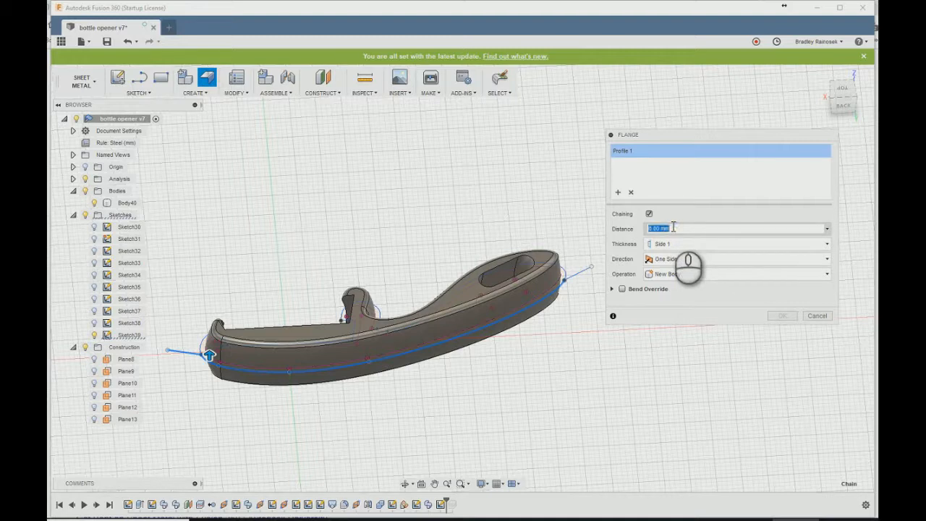
pyautogui.write('width / 2')
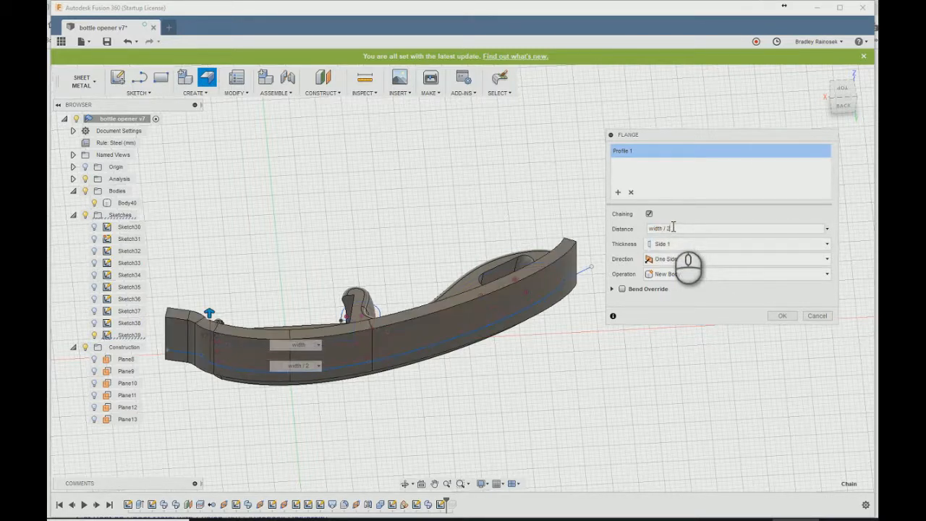
pyautogui.click(652, 262)
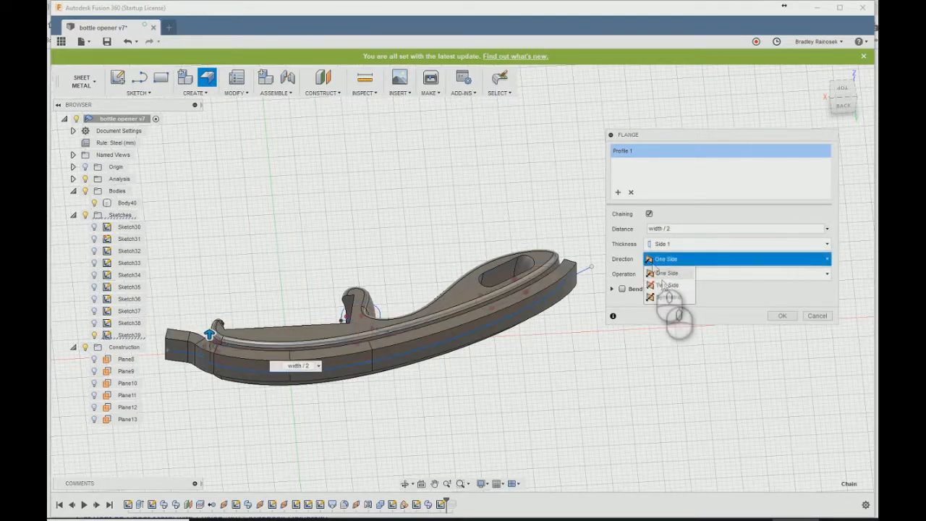
pyautogui.click(663, 297)
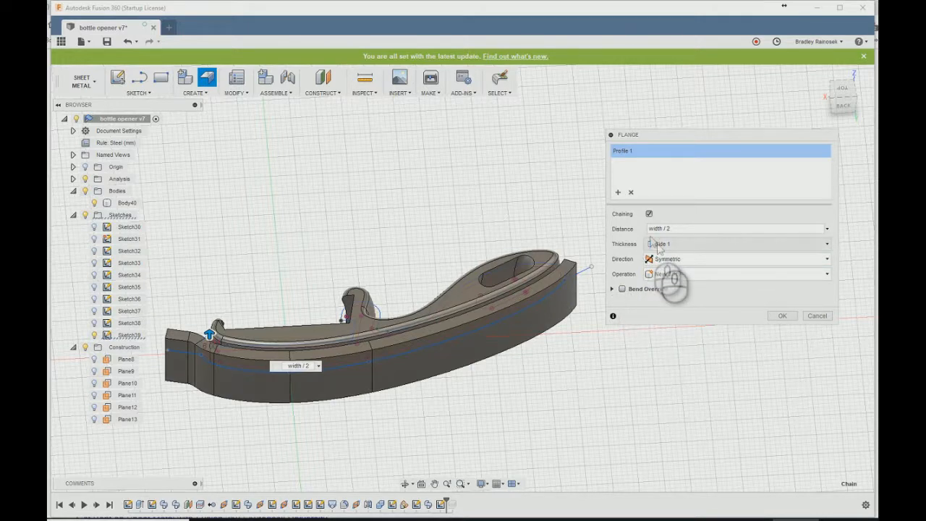
pyautogui.click(612, 290)
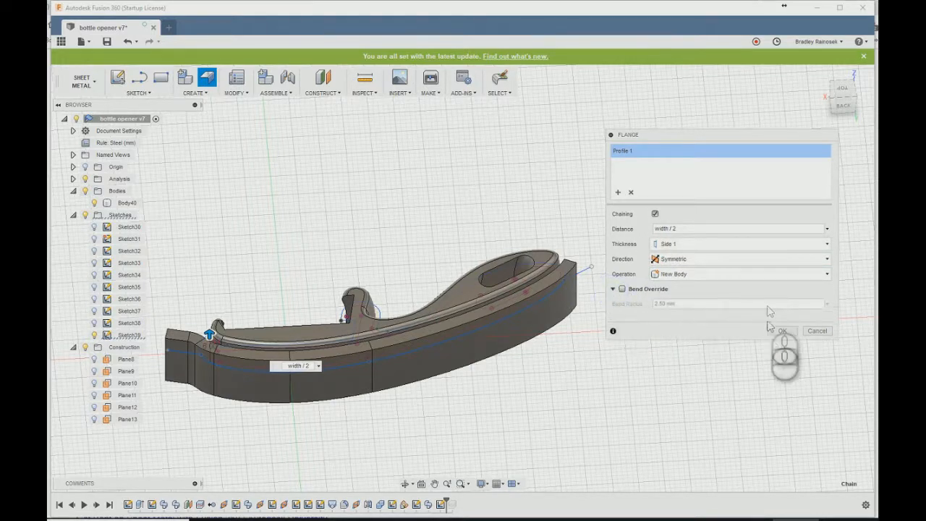
pyautogui.click(780, 331)
# - Try to unfold the flange using the flat outer face at its head end as the stationary entity
pyautogui.moveTo(599, 359); pyautogui.dragTo(730, 341, button='middle')
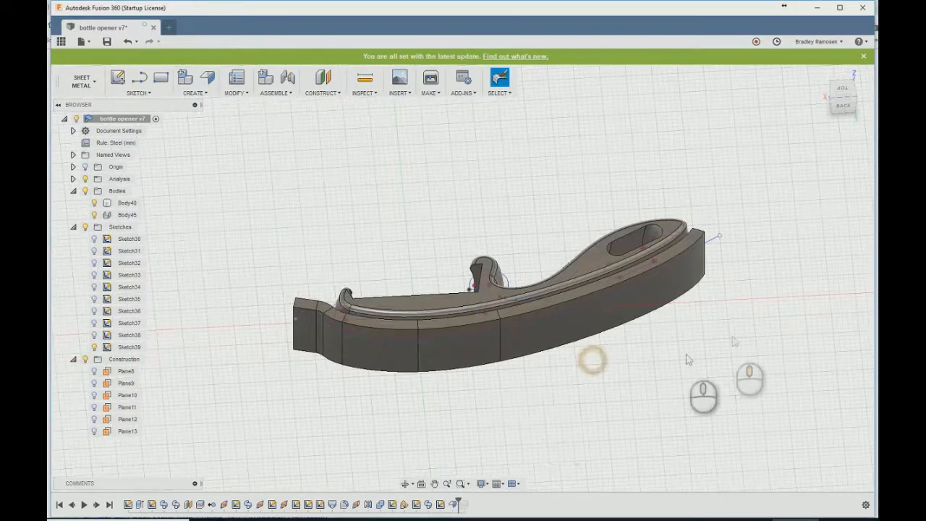
pyautogui.click(230, 92)
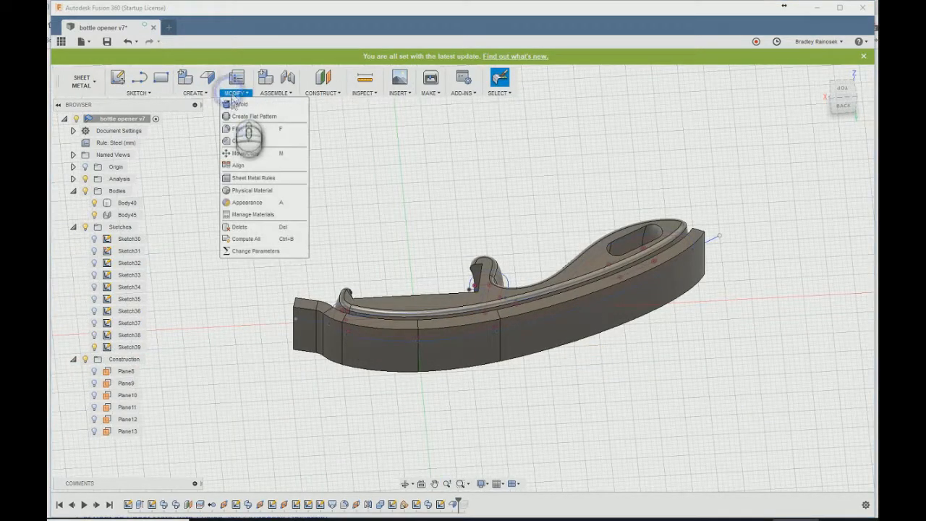
pyautogui.click(242, 116)
pyautogui.click(307, 316)
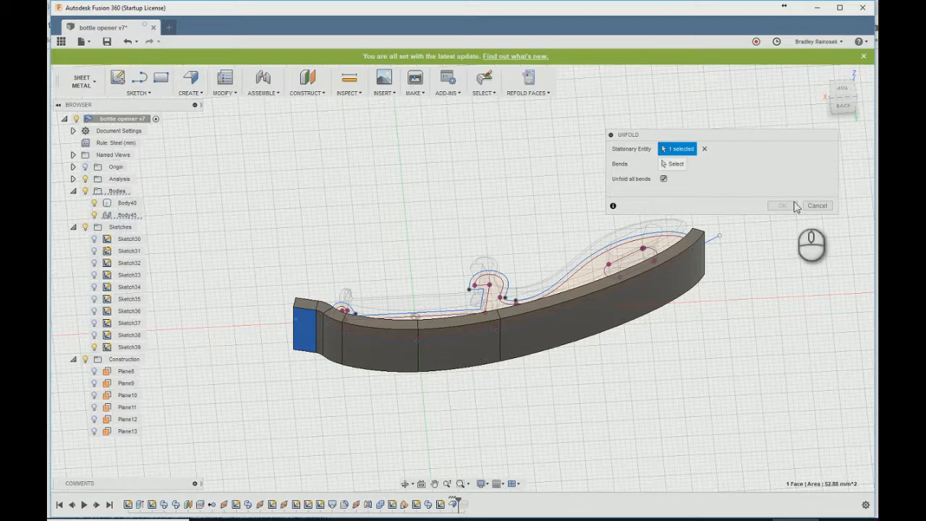
pyautogui.click(705, 150)
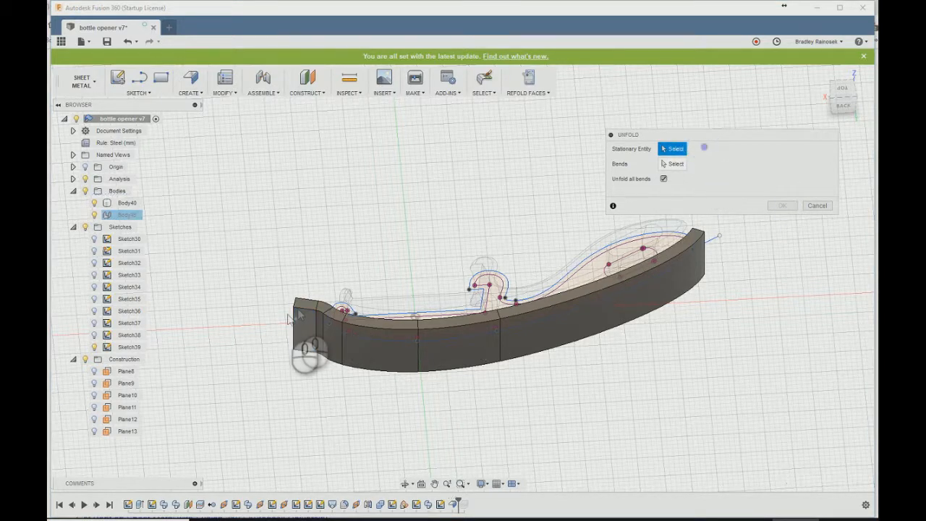
pyautogui.click(319, 320)
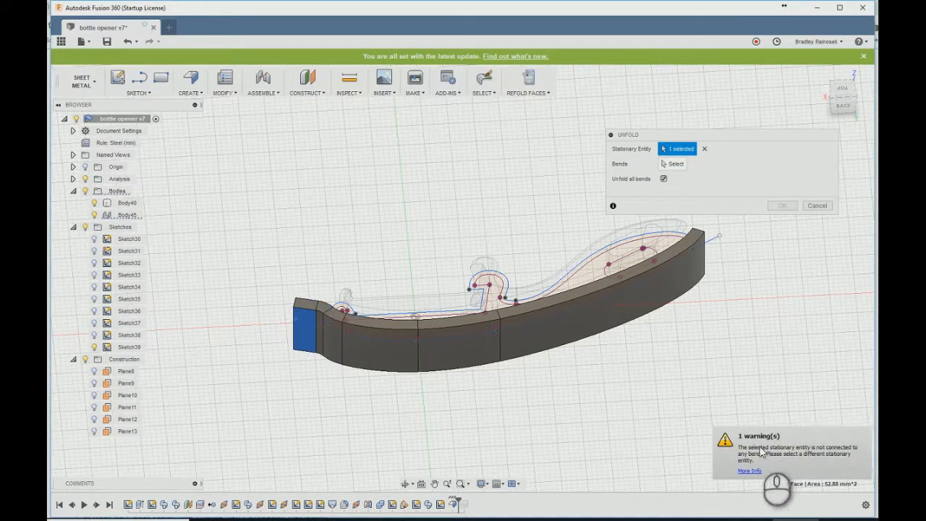
pyautogui.click(805, 206)
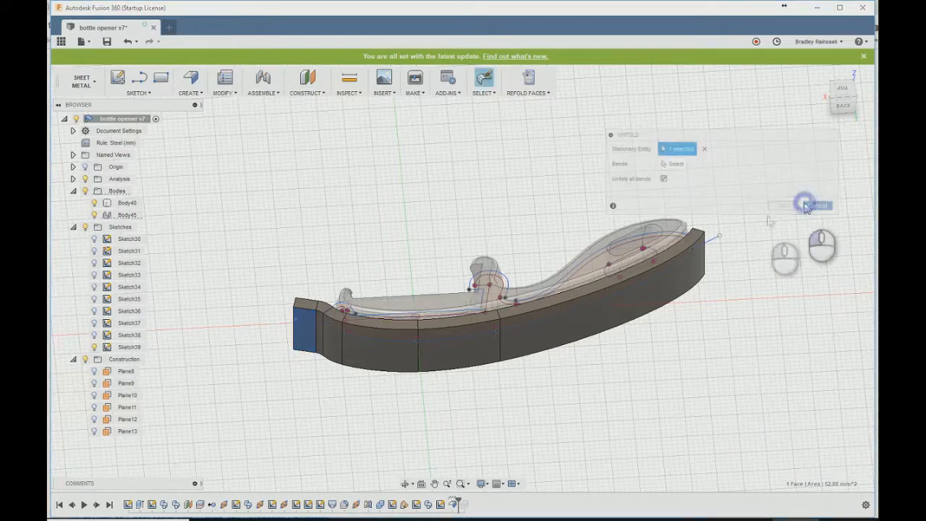
# - Edit the offset outline sketch so that the head-end line angles upward from the outline
pyautogui.keyDown('shift'); pyautogui.moveTo(316, 308); pyautogui.dragTo(408, 310, button='middle'); pyautogui.keyUp('shift')
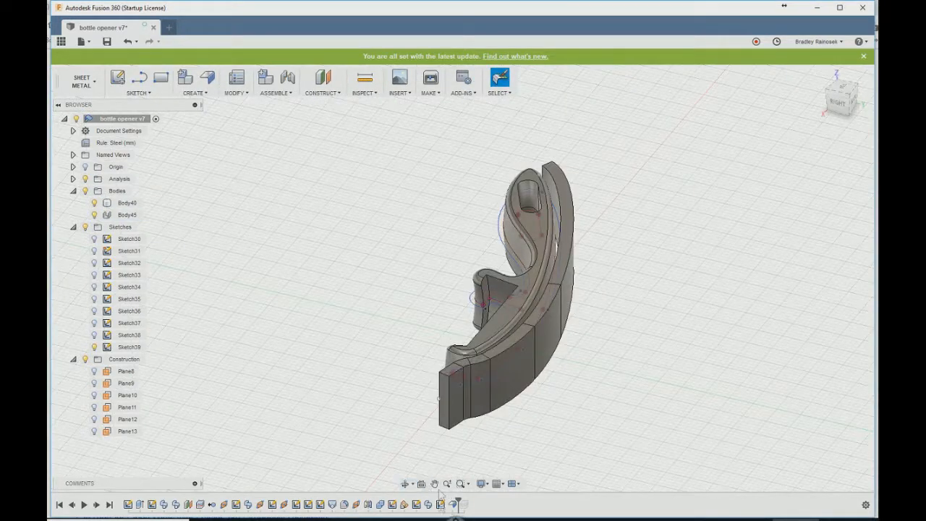
pyautogui.doubleClick(439, 505)
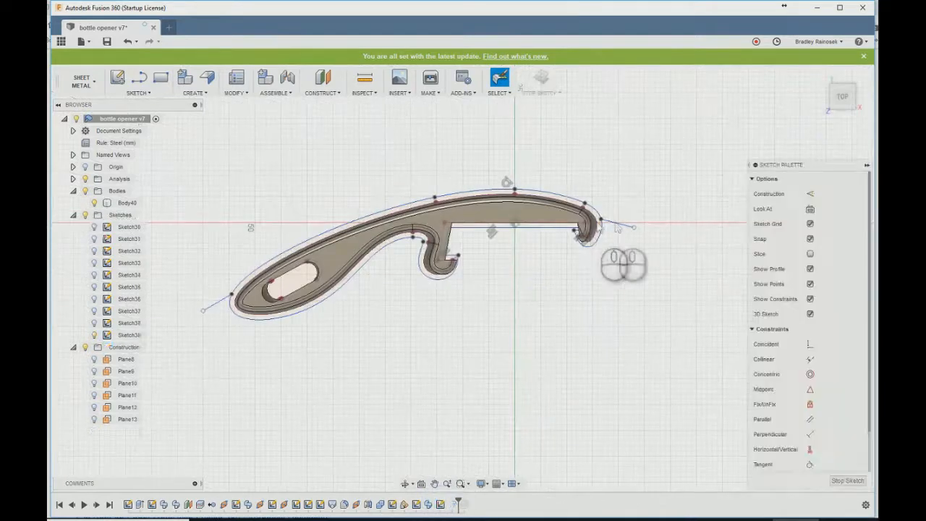
pyautogui.click(541, 78)
pyautogui.keyDown('shift'); pyautogui.moveTo(418, 391); pyautogui.dragTo(311, 389, button='middle'); pyautogui.keyUp('shift')
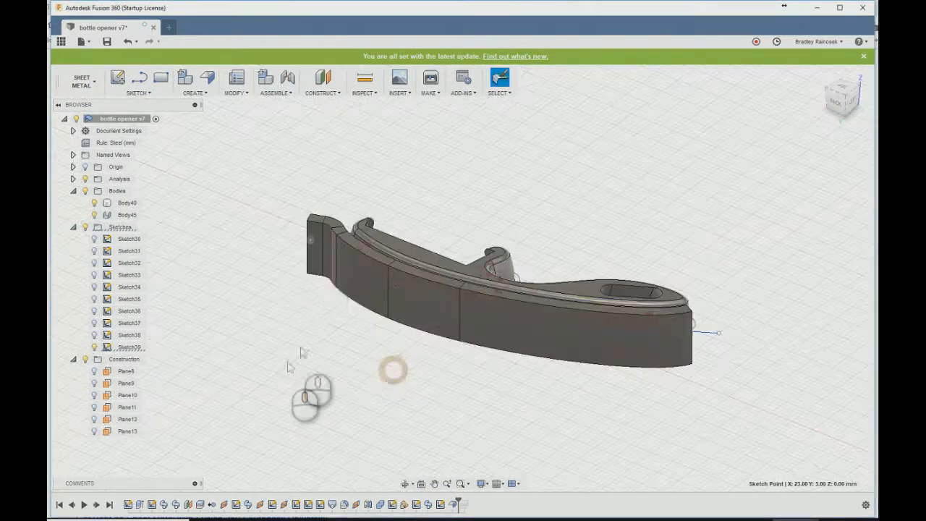
# - Try again to unfold the flange, with the re-angled flat face at the head end held stationary
pyautogui.click(193, 93)
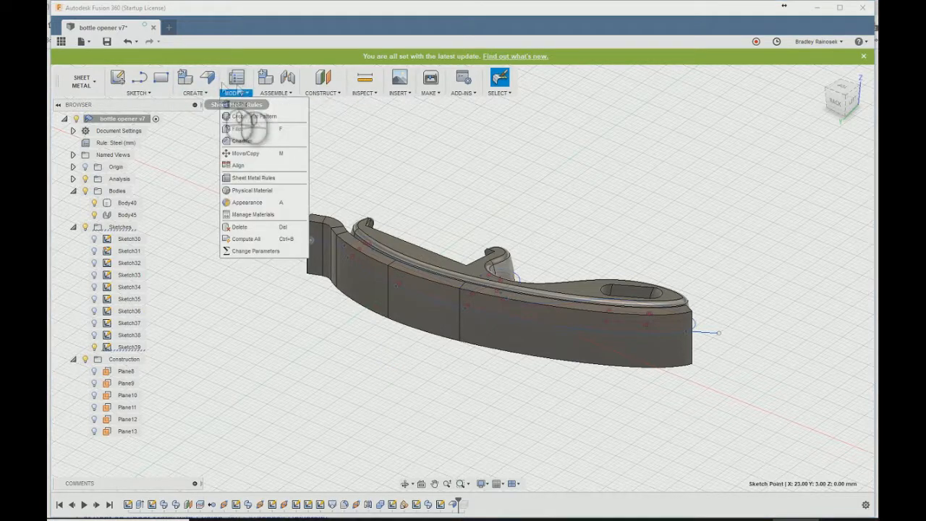
pyautogui.click(207, 77)
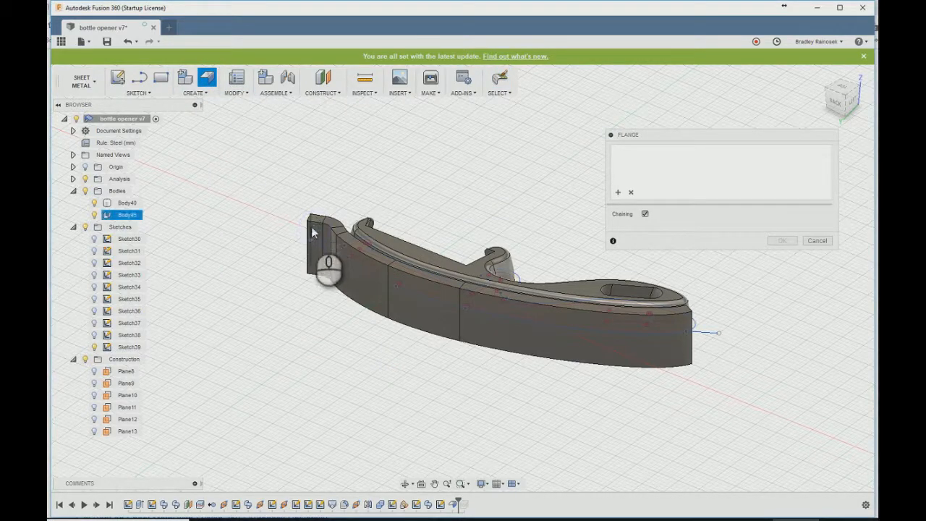
pyautogui.press('Escape')
pyautogui.click(235, 93)
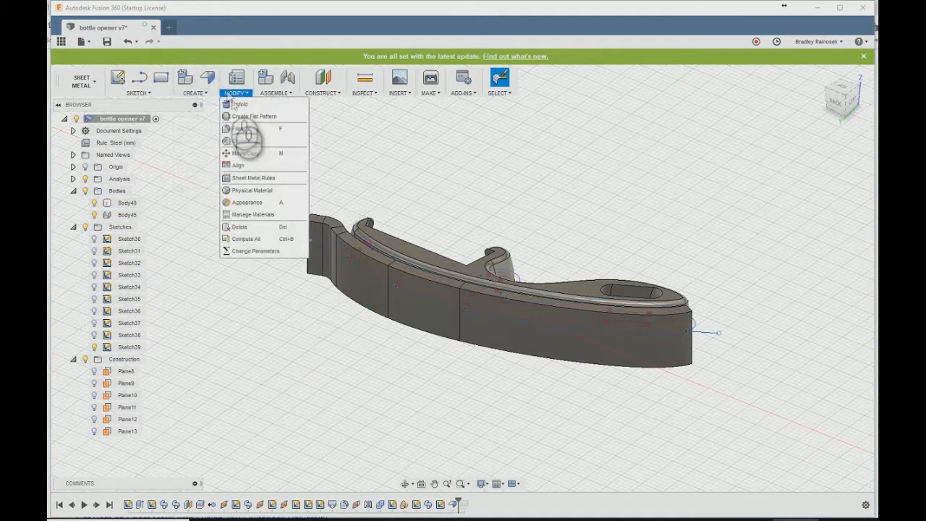
pyautogui.click(239, 104)
pyautogui.click(313, 228)
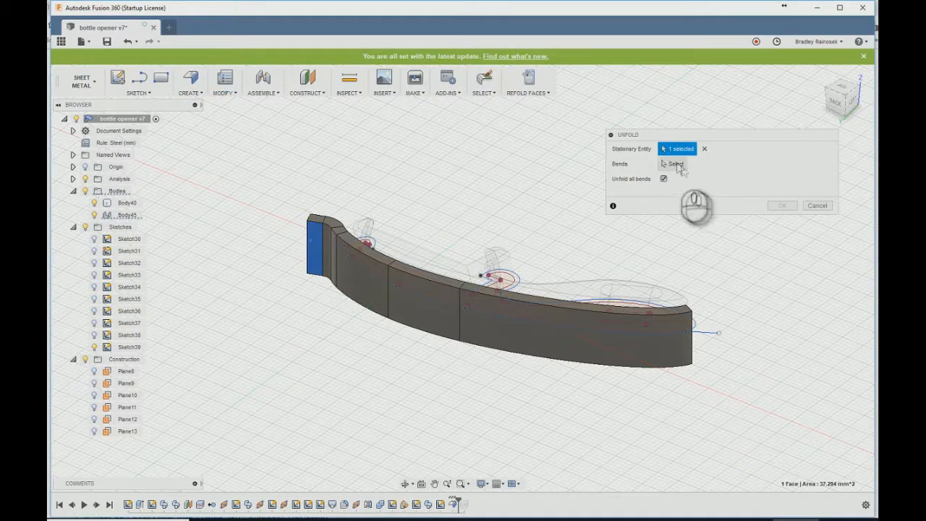
pyautogui.click(676, 164)
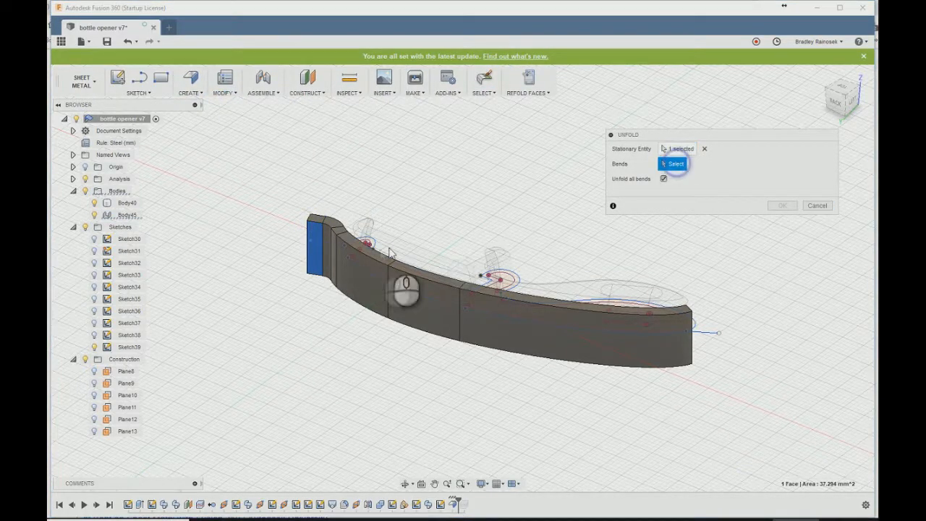
pyautogui.click(817, 205)
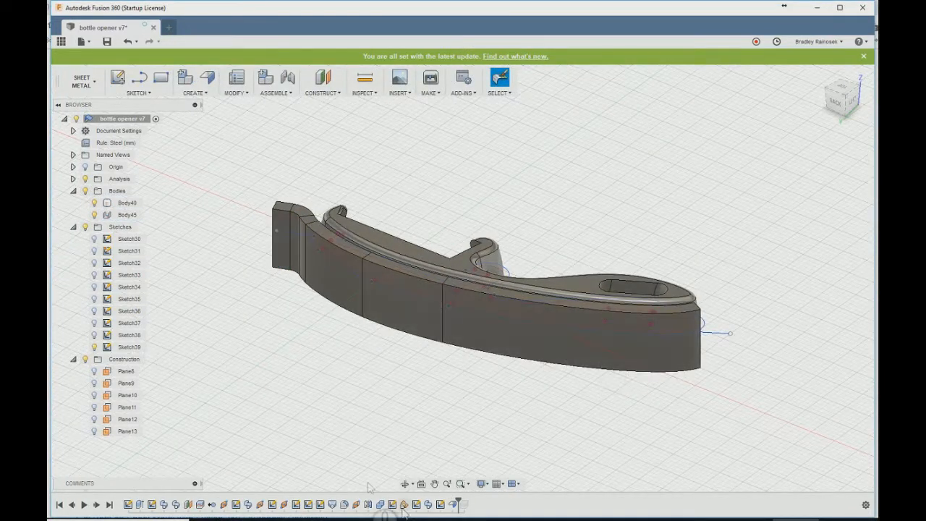
# - Edit the outline sketch and swing the head-end line steeply downward, placing its free end at about X 18.2, Y -5.5 mm
pyautogui.doubleClick(444, 504)
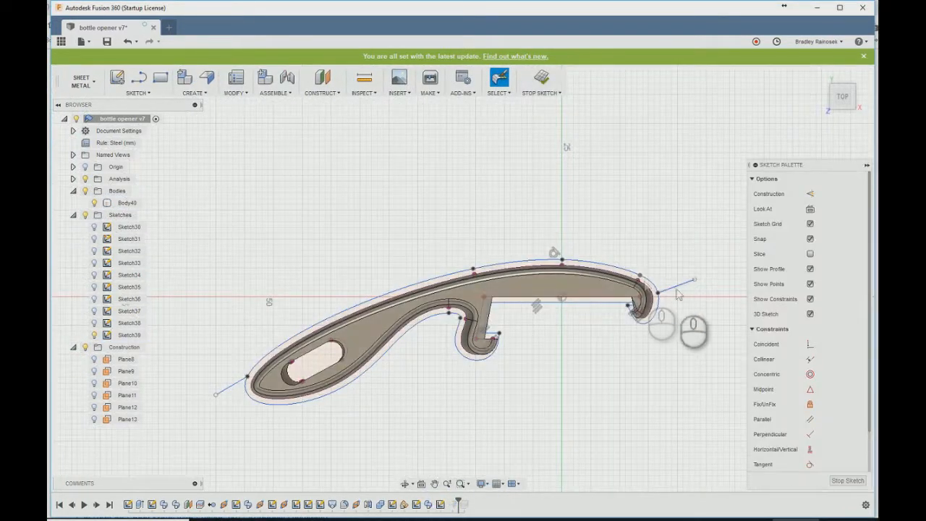
pyautogui.moveTo(696, 282); pyautogui.dragTo(673, 300)
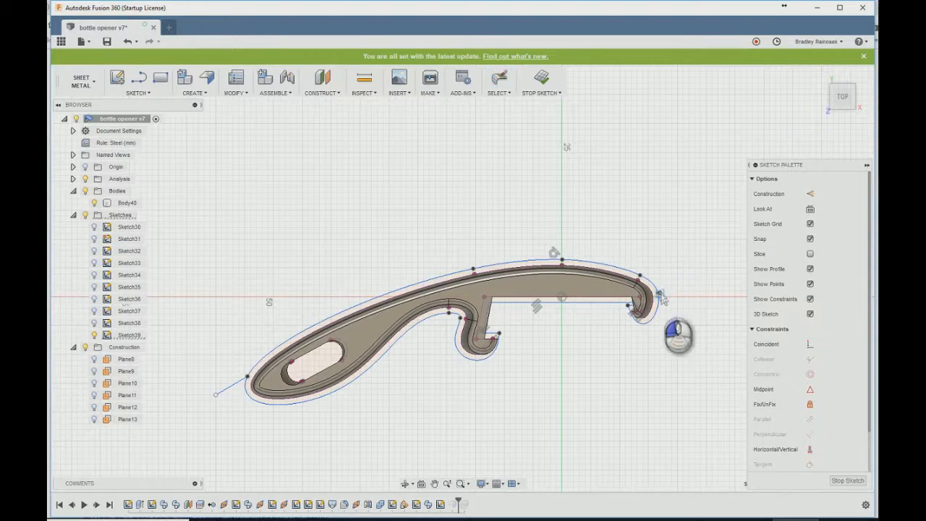
pyautogui.scroll(4, 661, 296)
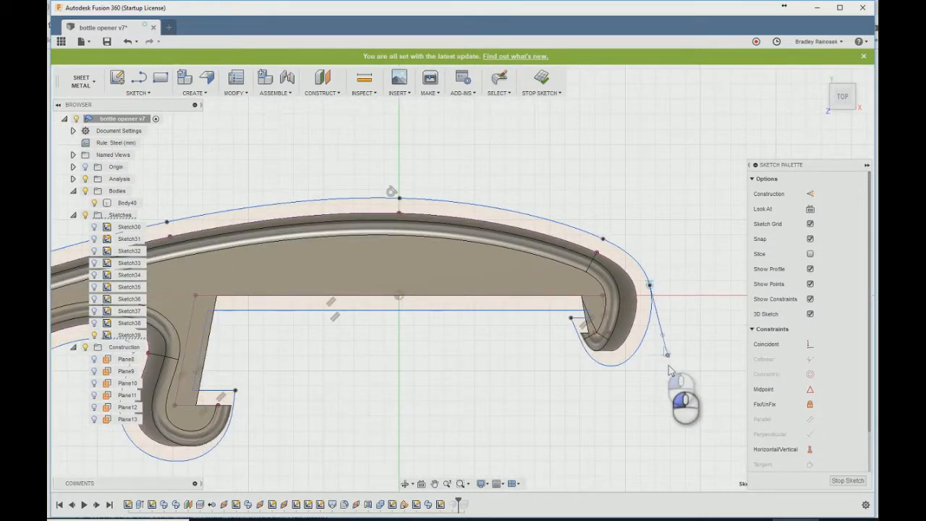
pyautogui.scroll(-5, 673, 386)
pyautogui.click(541, 79)
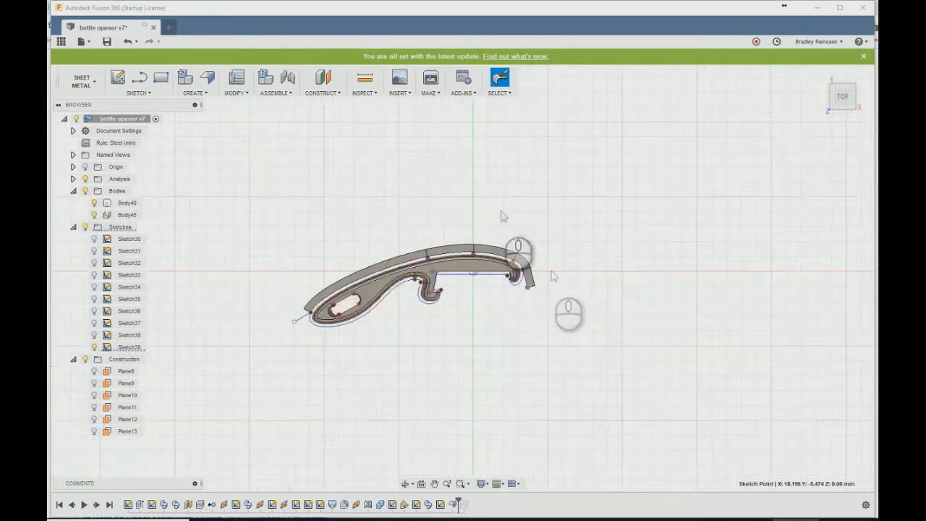
# - Try to unfold the flange with the steeply lowered flat face at the head end held stationary
pyautogui.keyDown('shift'); pyautogui.moveTo(576, 290); pyautogui.dragTo(441, 283, button='middle'); pyautogui.keyUp('shift')
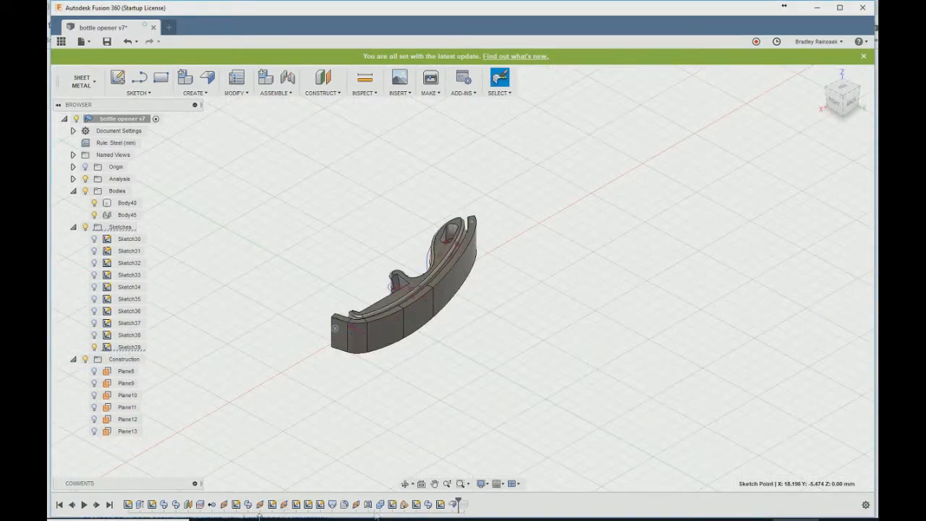
pyautogui.click(233, 100)
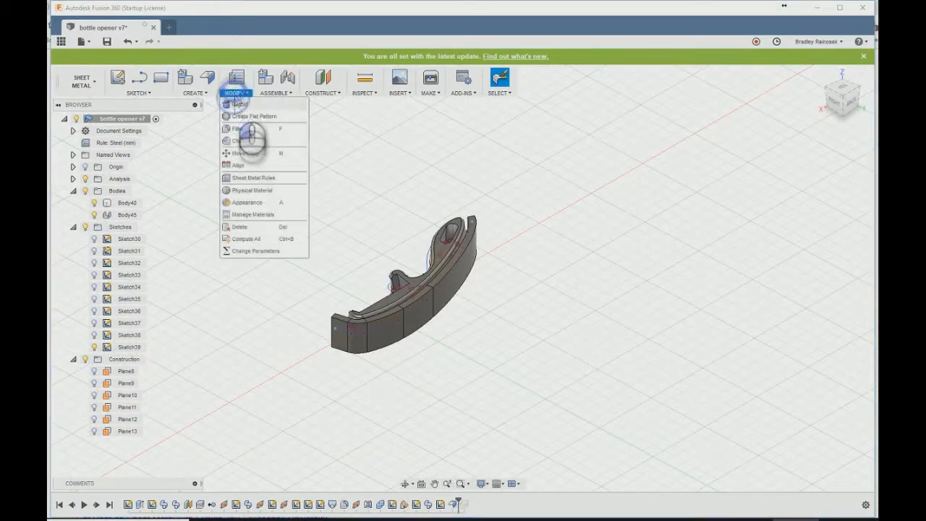
pyautogui.click(246, 133)
pyautogui.click(339, 327)
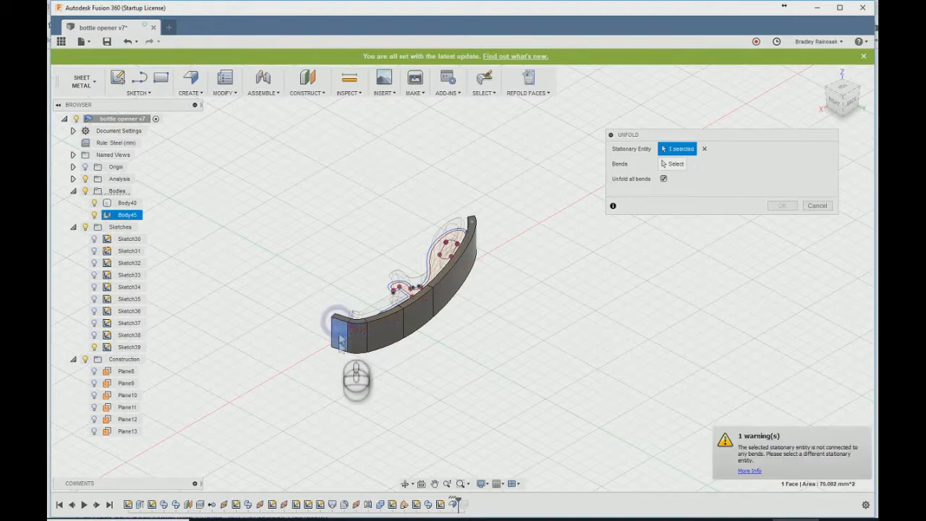
pyautogui.click(817, 206)
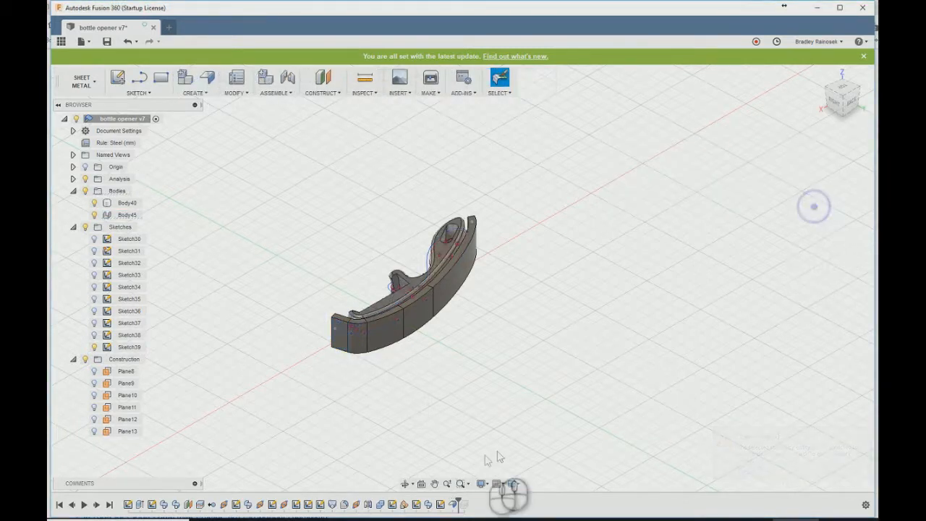
# - Reopen the flange's outline sketch and the flange feature to examine its bends and profile settings along the back
pyautogui.doubleClick(454, 504)
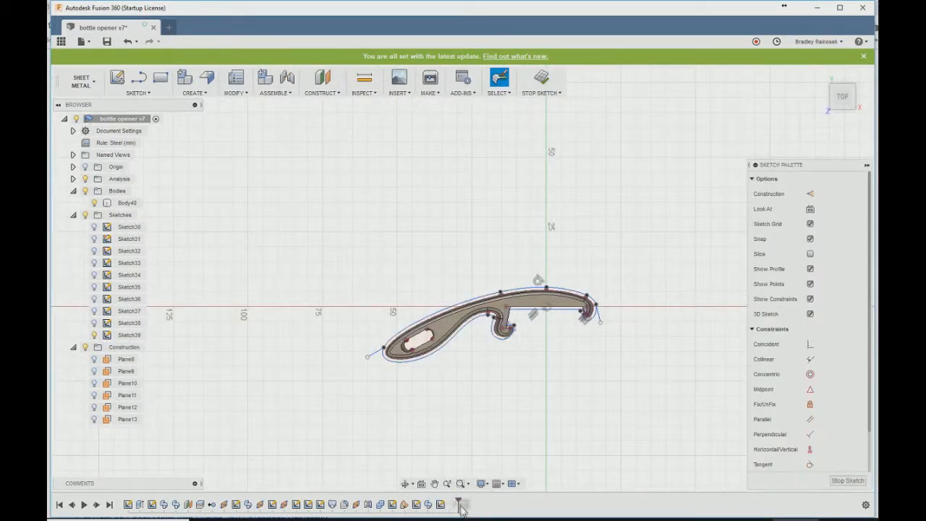
pyautogui.click(541, 78)
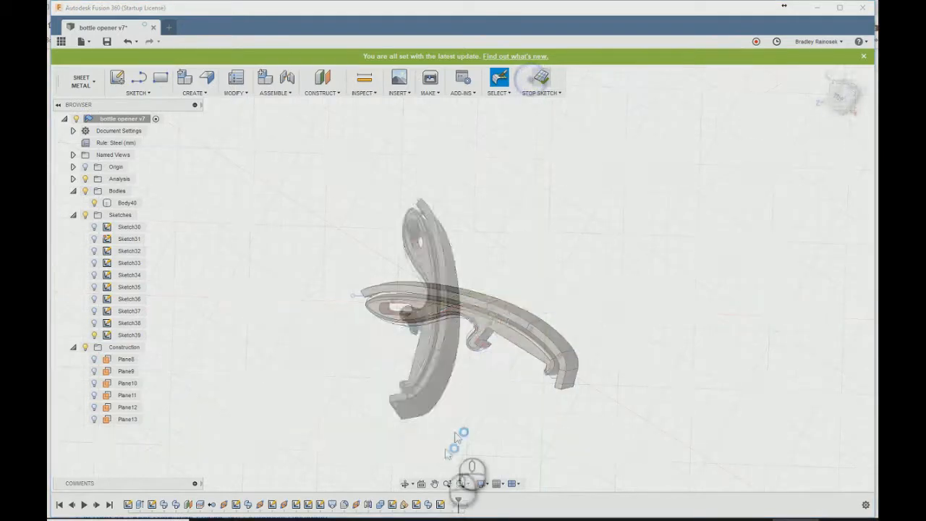
pyautogui.doubleClick(453, 504)
pyautogui.keyDown('shift'); pyautogui.moveTo(504, 276); pyautogui.dragTo(530, 262, button='middle'); pyautogui.keyUp('shift')
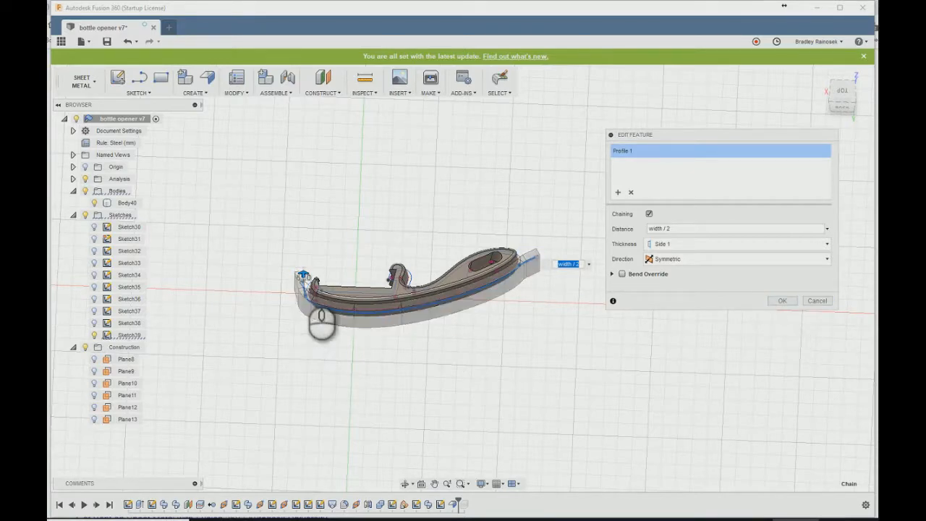
pyautogui.scroll(3, 304, 292)
pyautogui.scroll(-3, 304, 292)
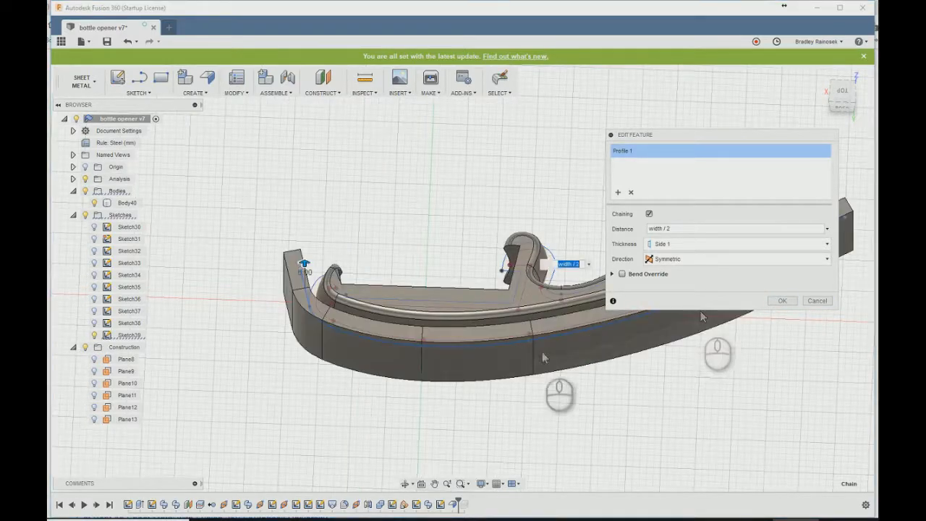
pyautogui.click(782, 300)
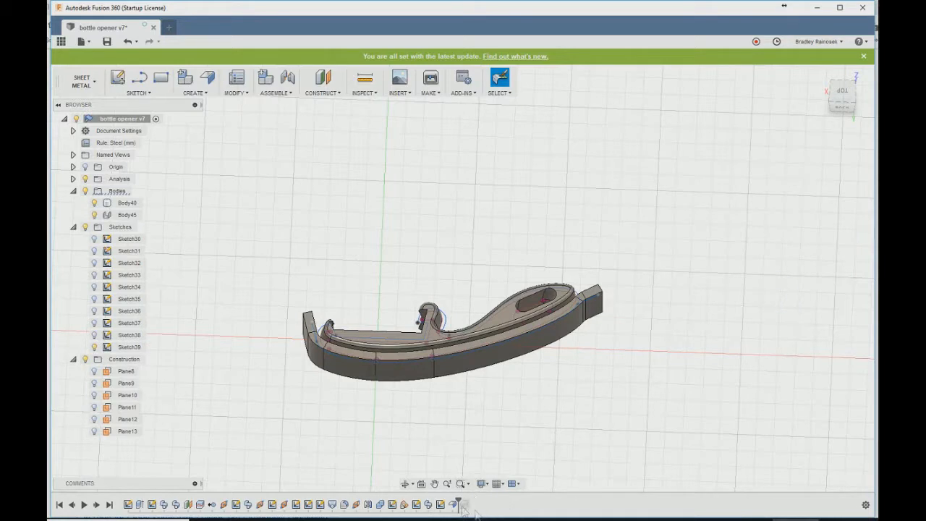
# - Unfold all bends of the flange, using the flat outer face at the handle end as the stationary entity
pyautogui.click(234, 92)
pyautogui.click(234, 105)
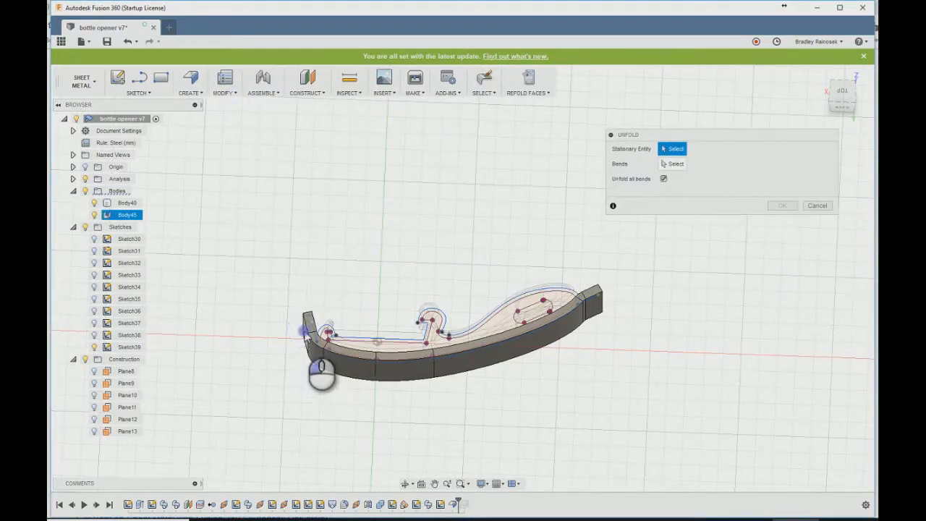
pyautogui.click(305, 332)
pyautogui.click(704, 148)
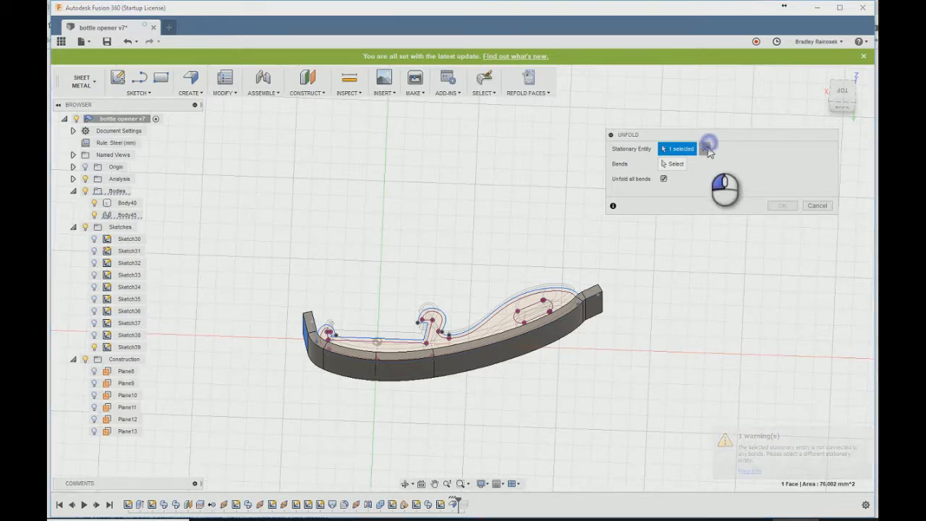
pyautogui.click(591, 304)
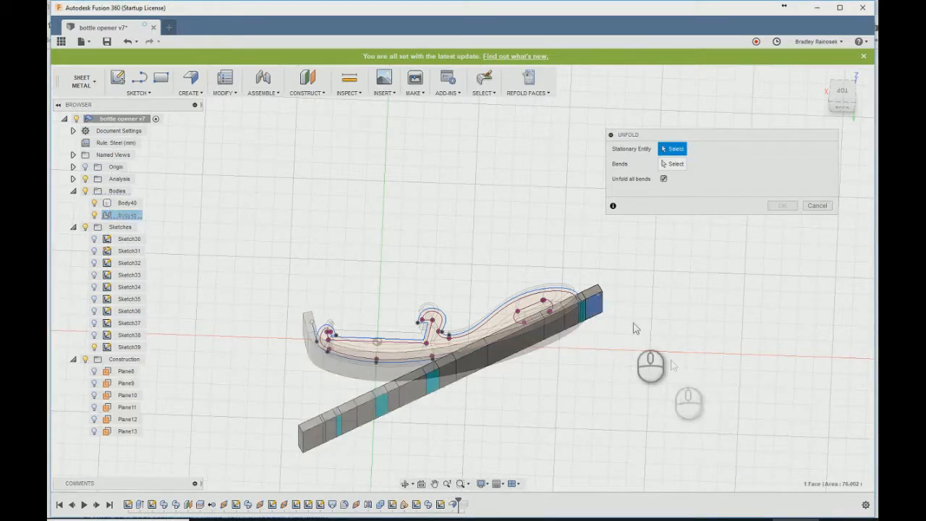
pyautogui.keyDown('shift'); pyautogui.moveTo(517, 421); pyautogui.dragTo(443, 394, button='middle'); pyautogui.keyUp('shift')
pyautogui.scroll(3, 443, 393)
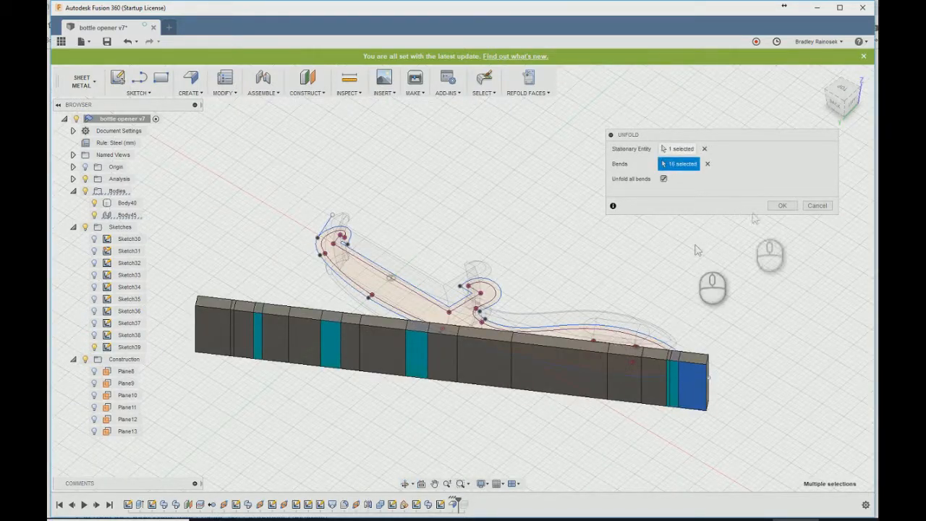
pyautogui.click(706, 165)
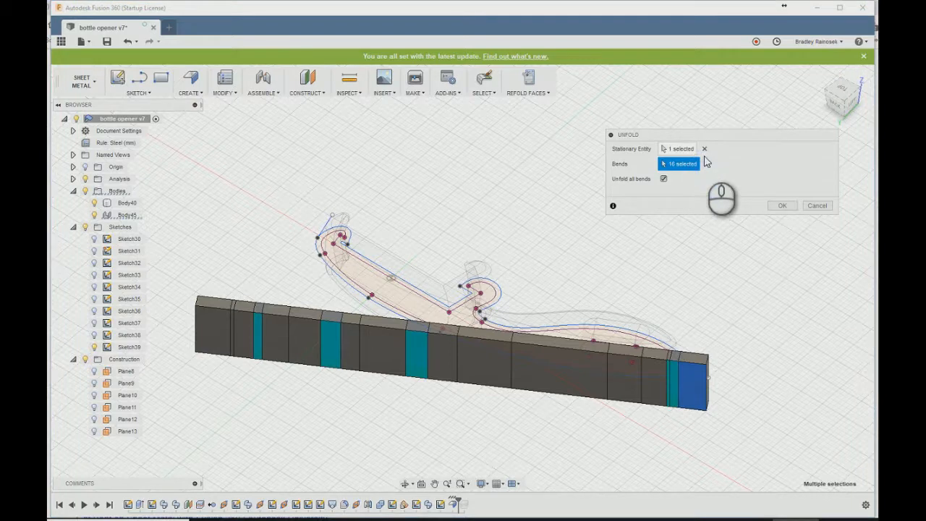
pyautogui.click(781, 205)
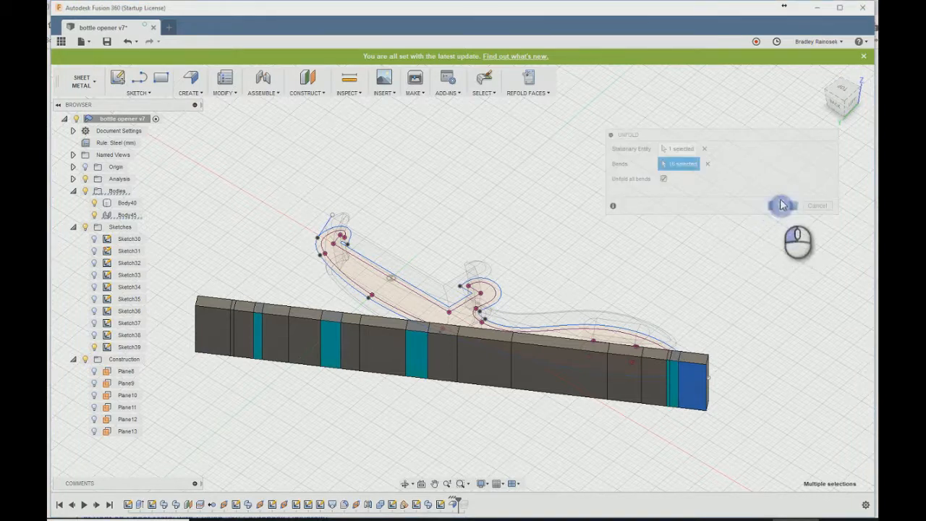
# - Sketch the text "General3D.com", 10 mm high in Arial, on the unfolded strip's outer face and position it within the strip
pyautogui.keyDown('shift'); pyautogui.moveTo(401, 258); pyautogui.dragTo(391, 230, button='middle'); pyautogui.keyUp('shift')
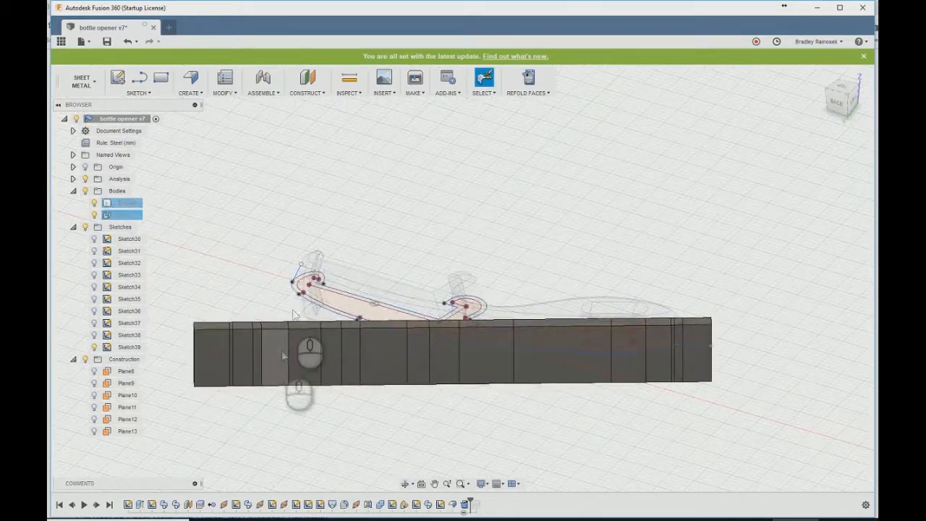
pyautogui.click(279, 376)
pyautogui.click(137, 92)
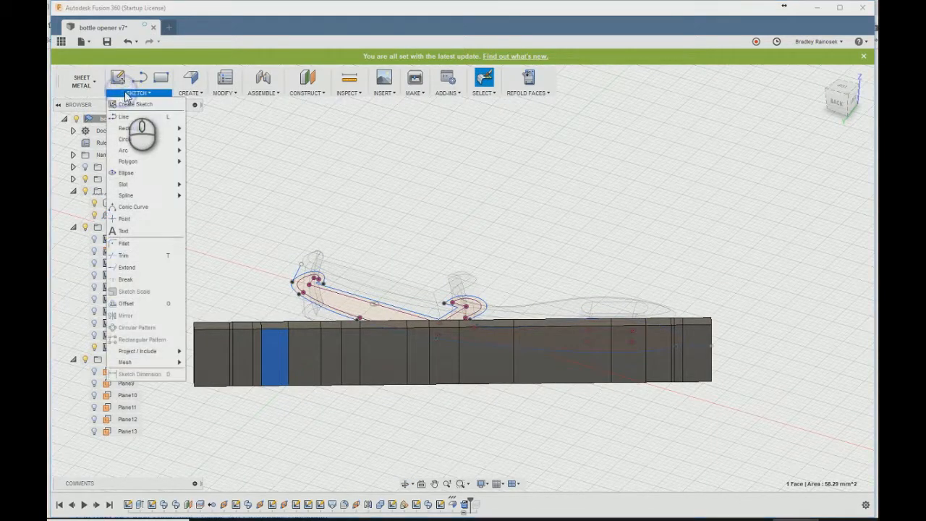
pyautogui.click(128, 303)
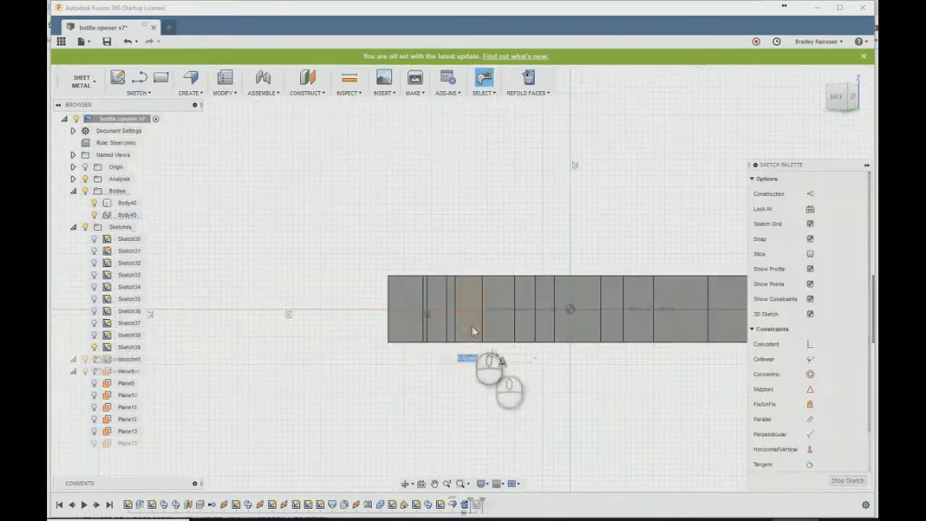
pyautogui.click(460, 331)
pyautogui.click(652, 151)
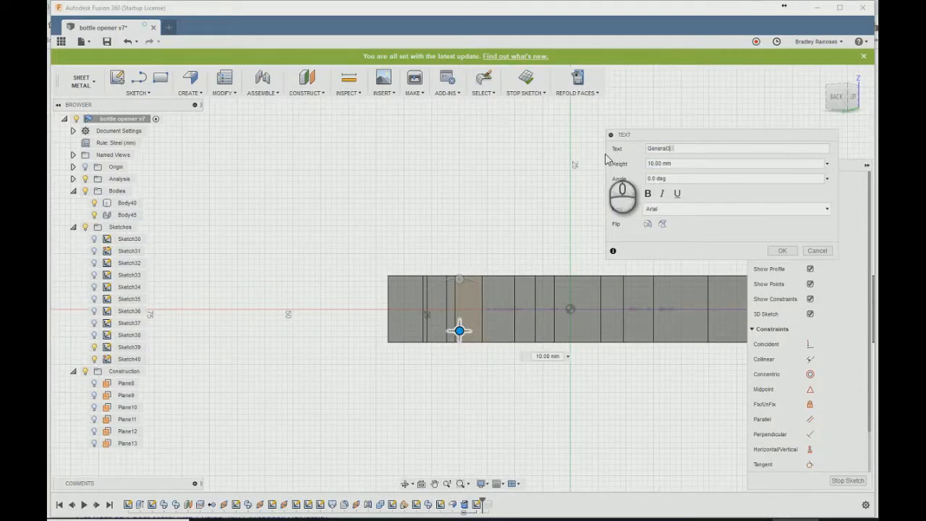
pyautogui.scroll(-3, 313, 181)
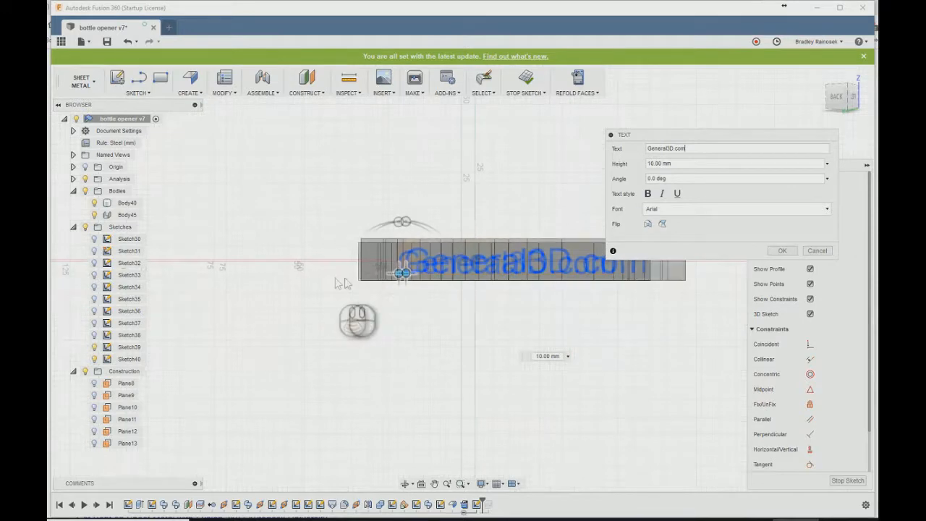
pyautogui.moveTo(415, 173); pyautogui.dragTo(402, 211, button='middle')
pyautogui.moveTo(391, 313); pyautogui.dragTo(397, 314)
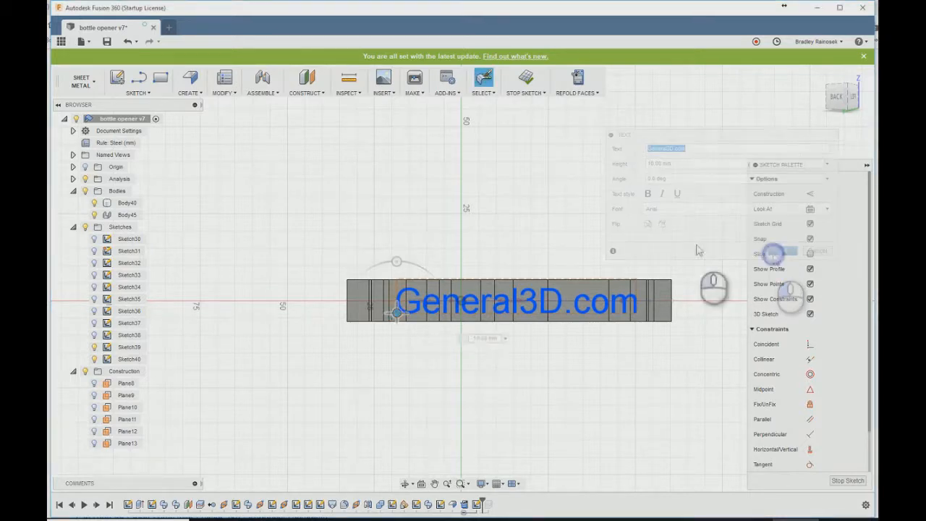
pyautogui.click(782, 251)
# - Extrude the General3D.com text as a cut into the unfolded strip with a distance of -2.4 mm
pyautogui.press('e')
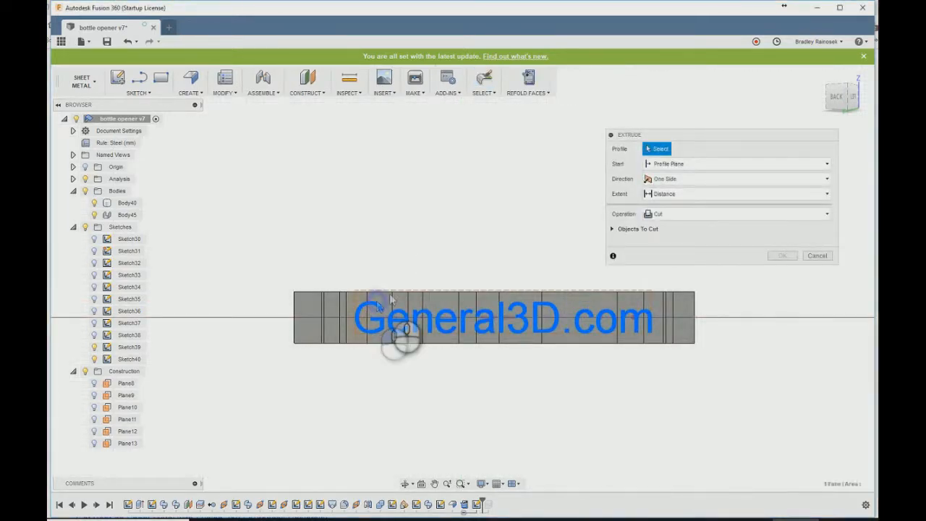
pyautogui.click(377, 307)
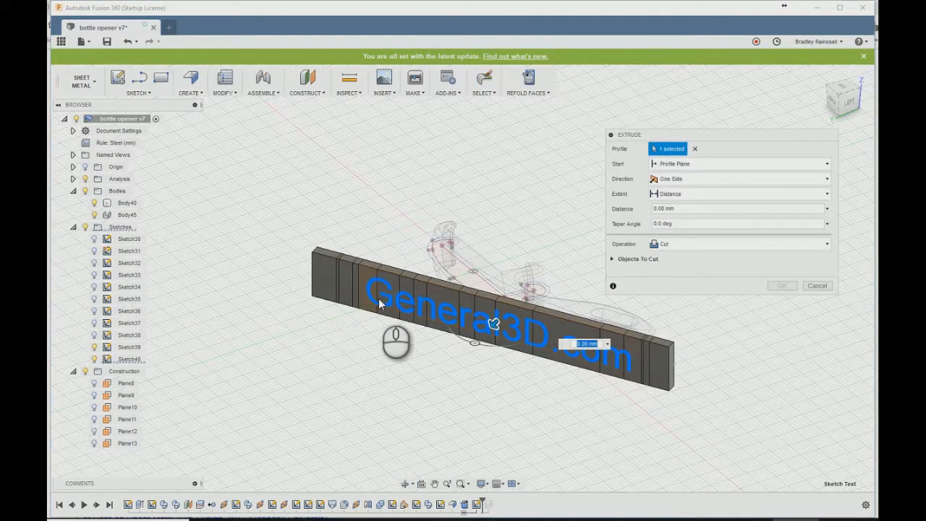
pyautogui.write('-2.4')
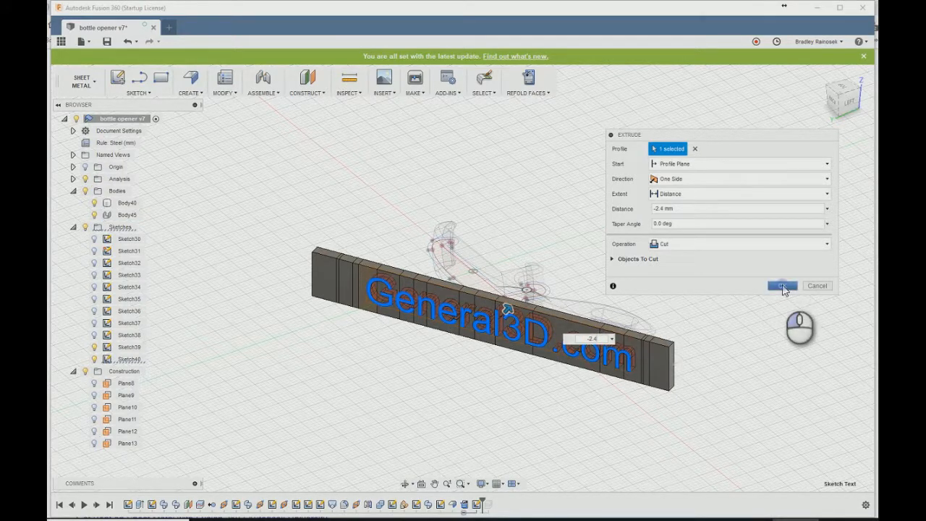
pyautogui.click(783, 287)
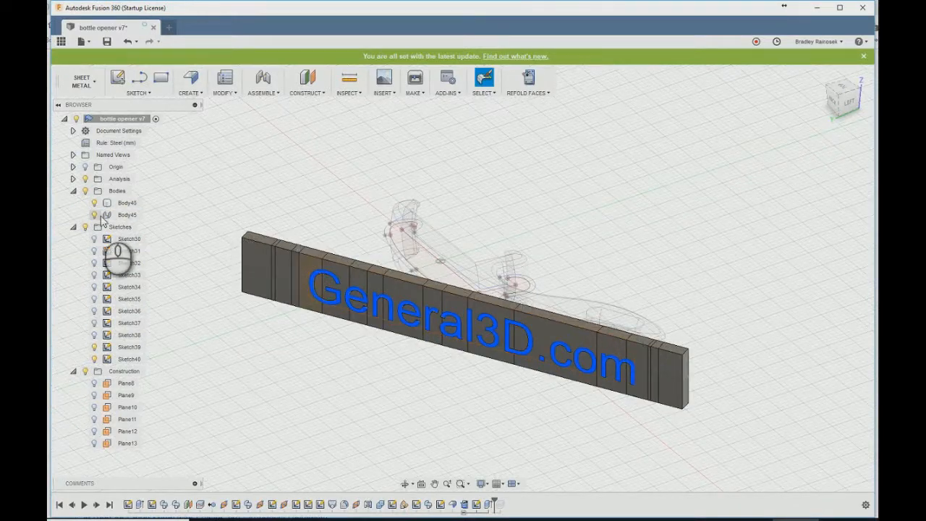
# - Refold the lettered flange around the bottle opener's back and hide the General3D.com text sketch
pyautogui.click(225, 93)
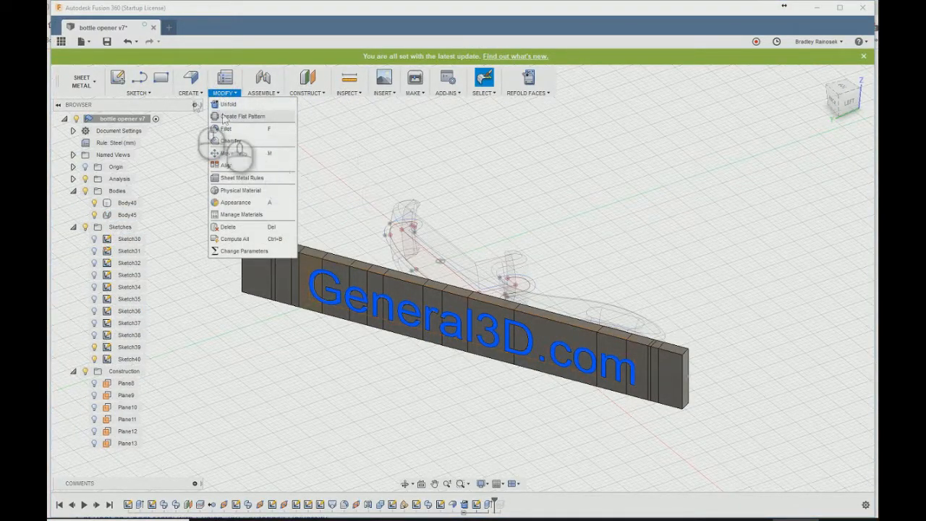
pyautogui.click(189, 94)
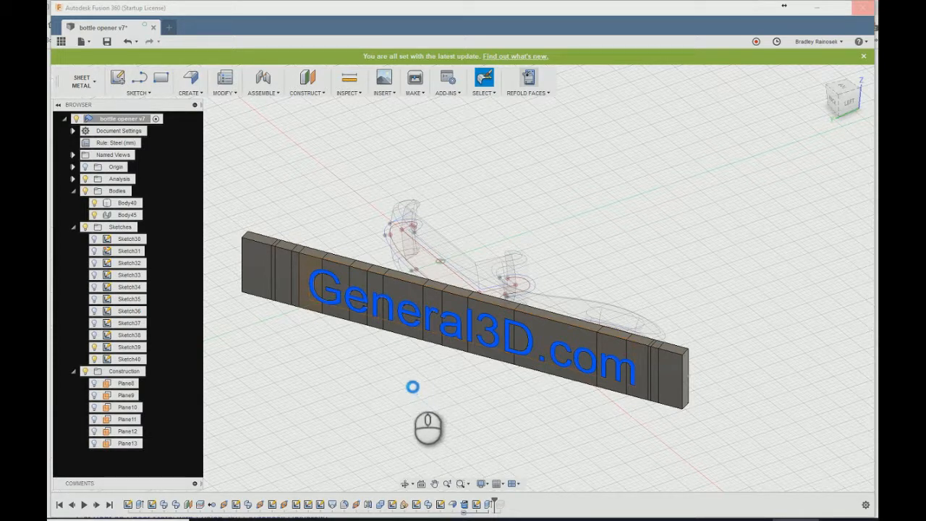
pyautogui.click(95, 205)
pyautogui.click(95, 204)
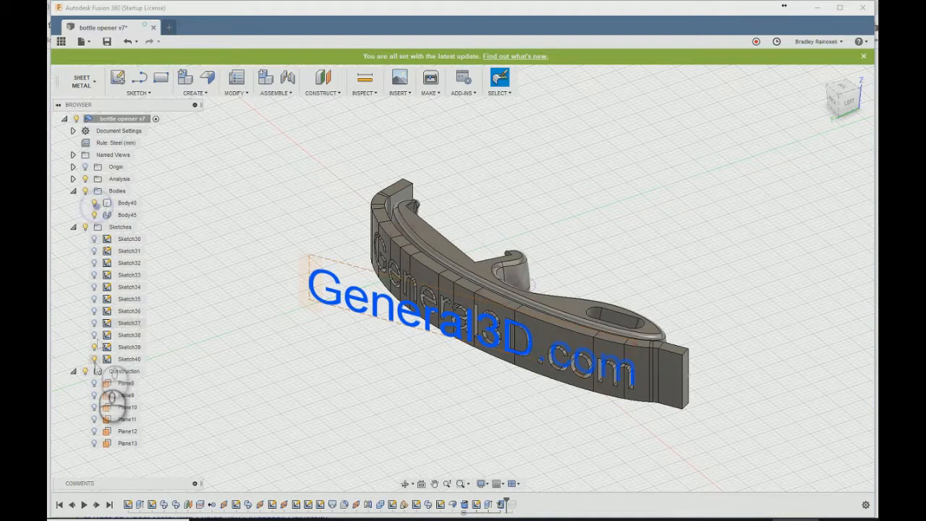
pyautogui.click(94, 359)
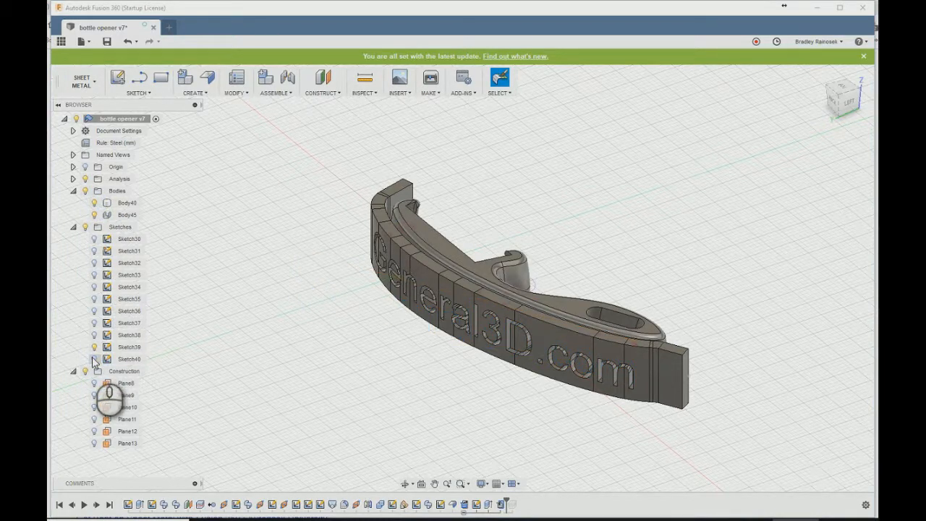
# - Hide the lettered flange and start a new flange from the open curve along the bottle opener's back
pyautogui.click(208, 78)
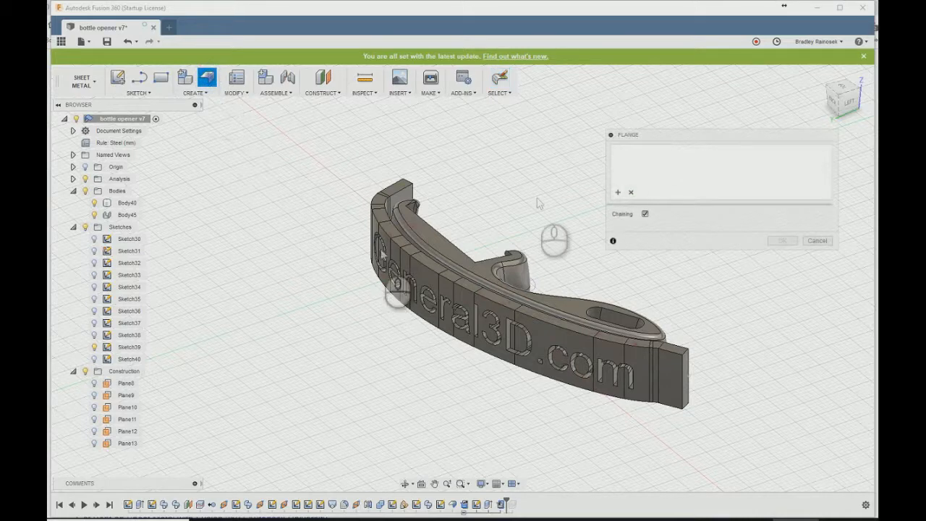
pyautogui.click(94, 359)
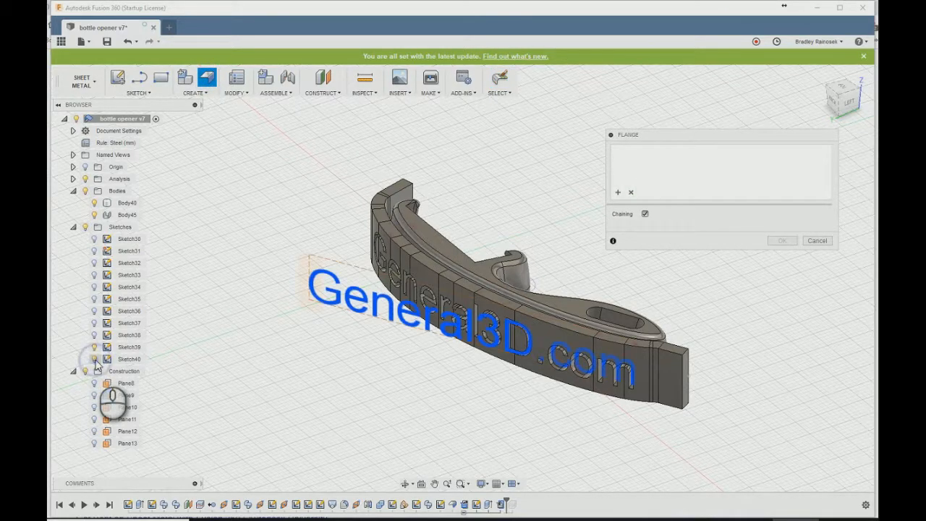
pyautogui.click(94, 359)
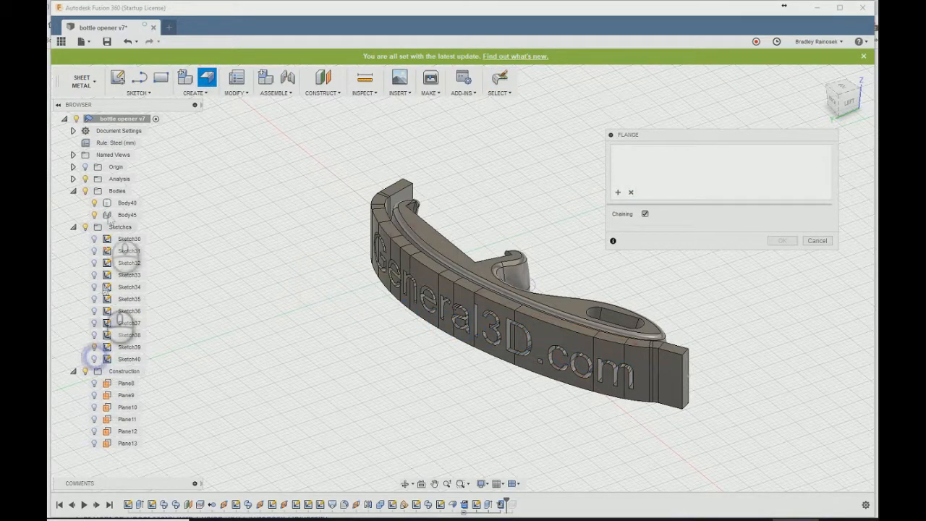
pyautogui.click(94, 214)
pyautogui.click(395, 261)
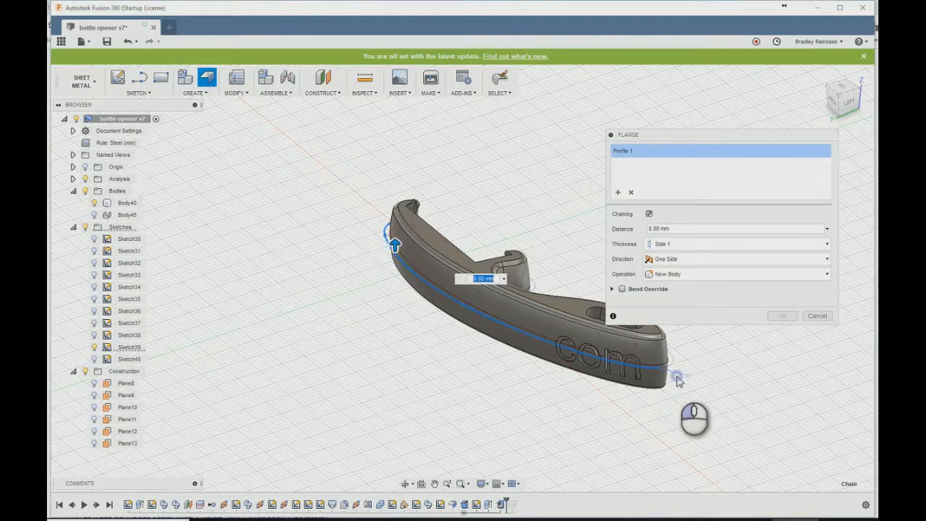
pyautogui.click(673, 378)
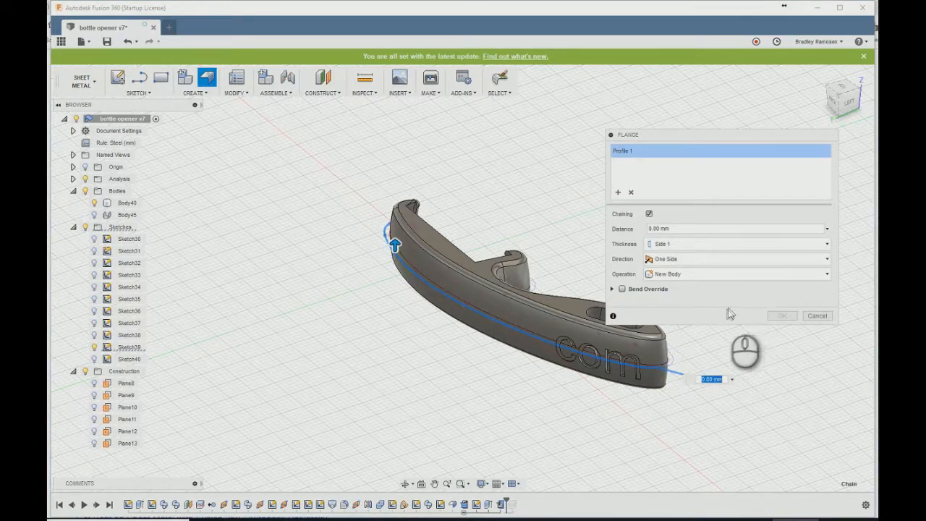
# - Create the second flange as a new body with a distance of width / 2, extending symmetrically to both sides of the curve
pyautogui.scroll(5, 644, 409)
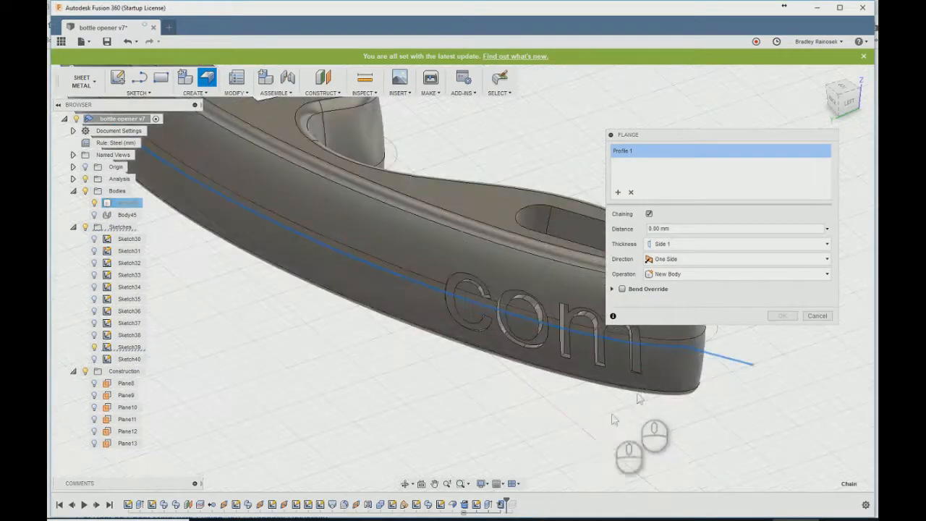
pyautogui.keyDown('shift'); pyautogui.moveTo(521, 403); pyautogui.dragTo(448, 402, button='middle'); pyautogui.keyUp('shift')
pyautogui.scroll(-3, 282, 418)
pyautogui.moveTo(683, 227); pyautogui.dragTo(487, 252)
pyautogui.write('width')
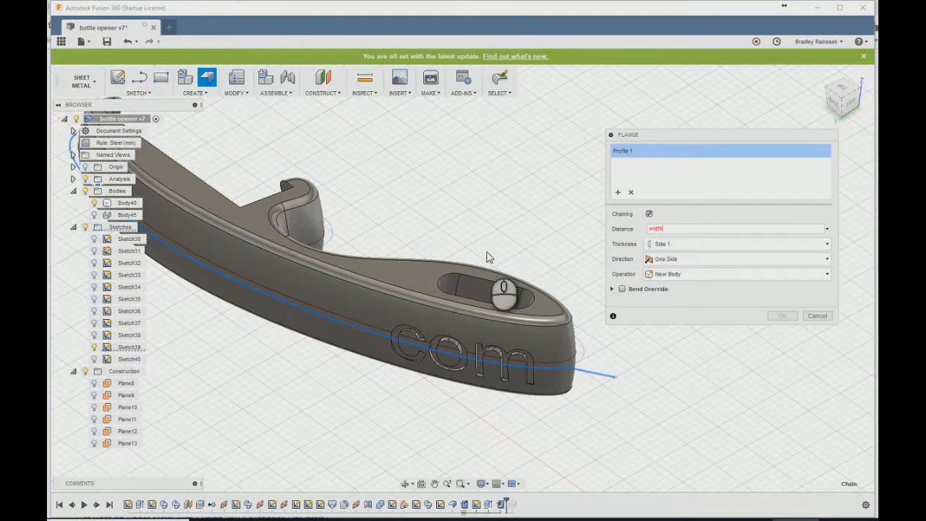
pyautogui.write(' / 2')
pyautogui.click(677, 259)
pyautogui.click(667, 296)
pyautogui.click(782, 316)
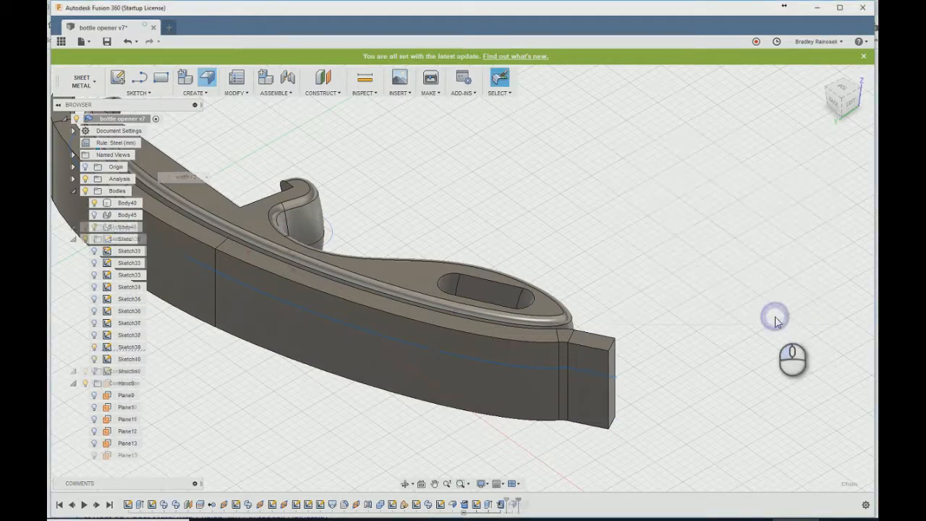
# - Edit the General3D.com text cut to exclude the bottle opener's solid body (Body40) from the objects to cut
pyautogui.doubleClick(489, 505)
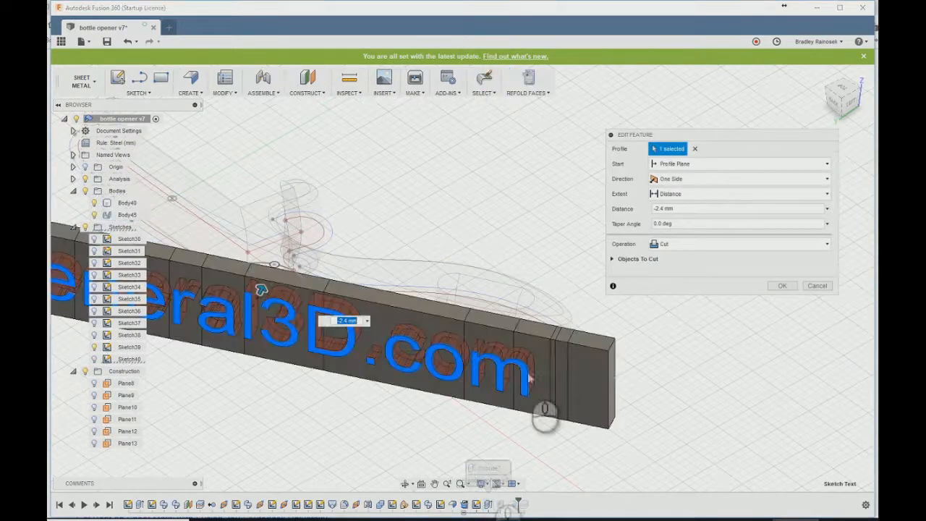
pyautogui.click(612, 260)
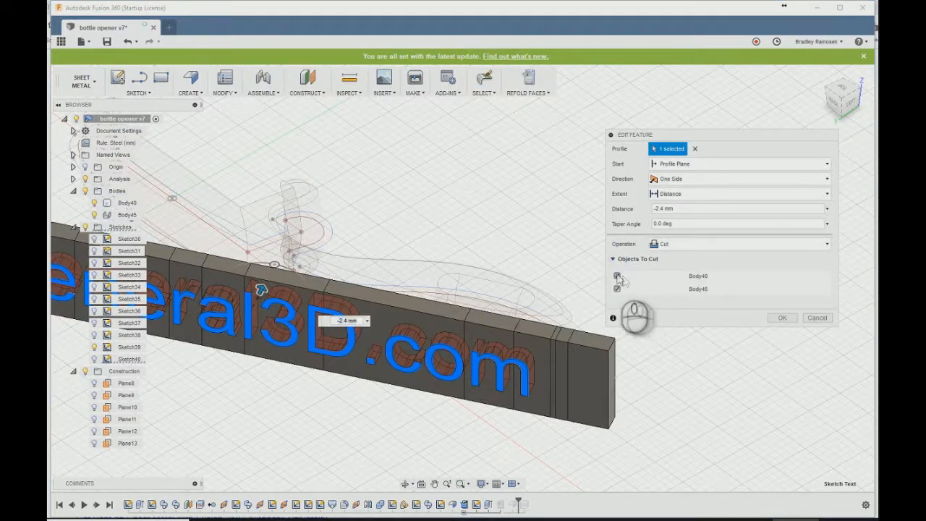
pyautogui.click(616, 276)
pyautogui.click(780, 319)
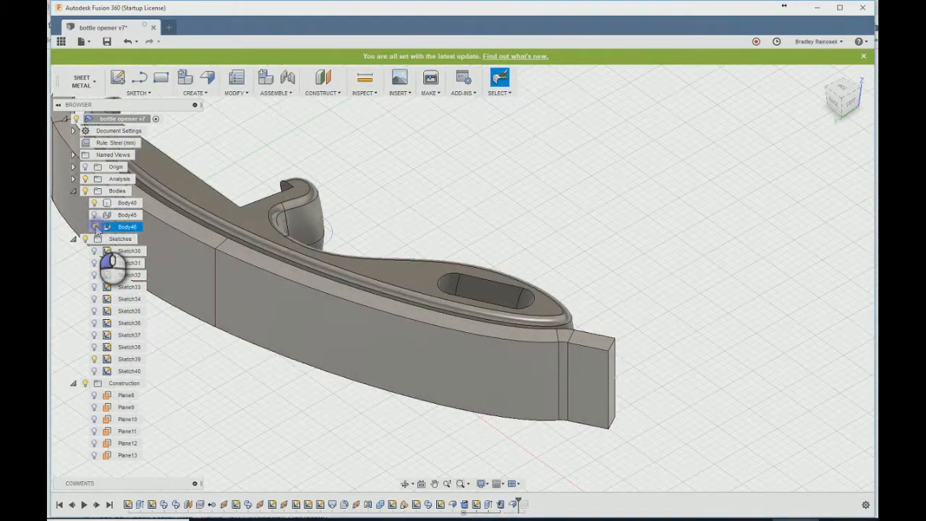
# - Show the lettered flange together with the plain one, examine the wrapped text from the opposite end, and hide the lettered flange again
pyautogui.click(96, 228)
pyautogui.click(95, 215)
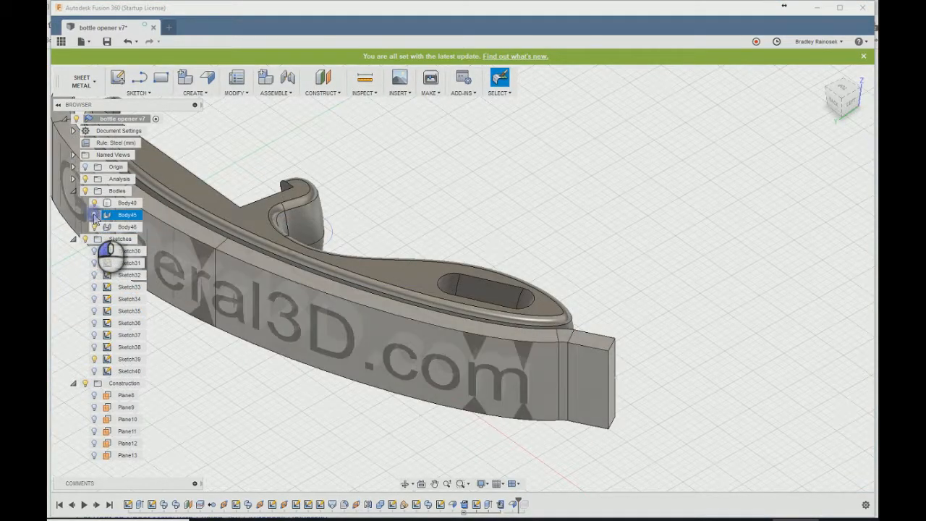
pyautogui.keyDown('shift'); pyautogui.moveTo(297, 243); pyautogui.dragTo(406, 266, button='middle'); pyautogui.keyUp('shift')
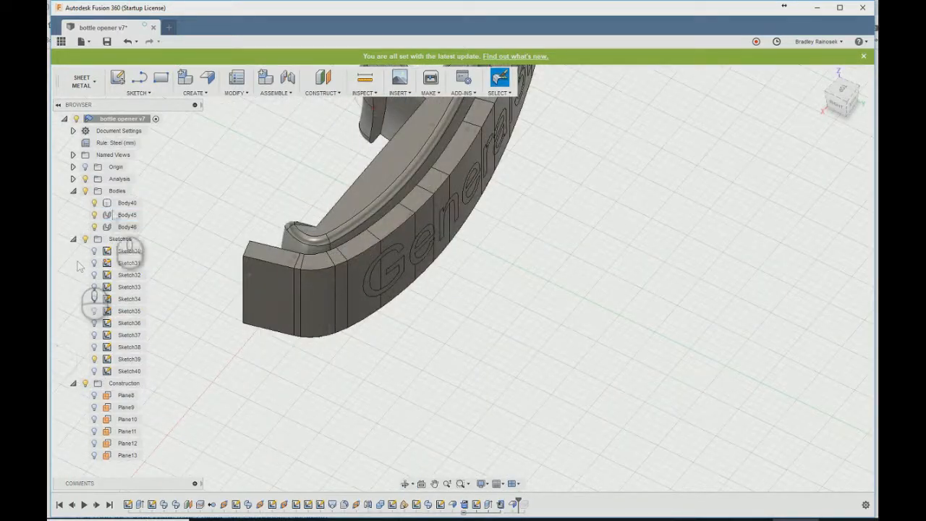
pyautogui.click(95, 216)
# - In the Model workspace, create a plane along the plain flange's upper outer edge at a path distance of 0.11
pyautogui.click(82, 81)
pyautogui.click(81, 120)
pyautogui.click(145, 93)
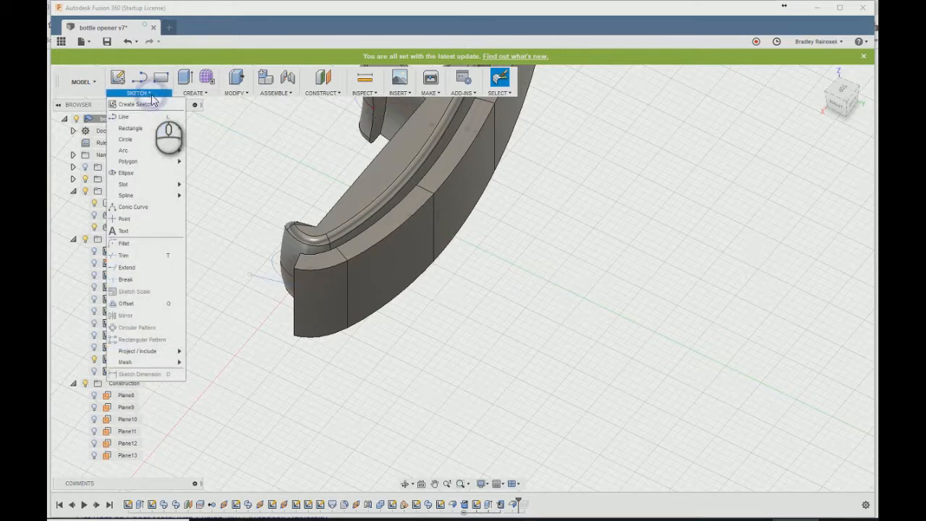
pyautogui.click(322, 92)
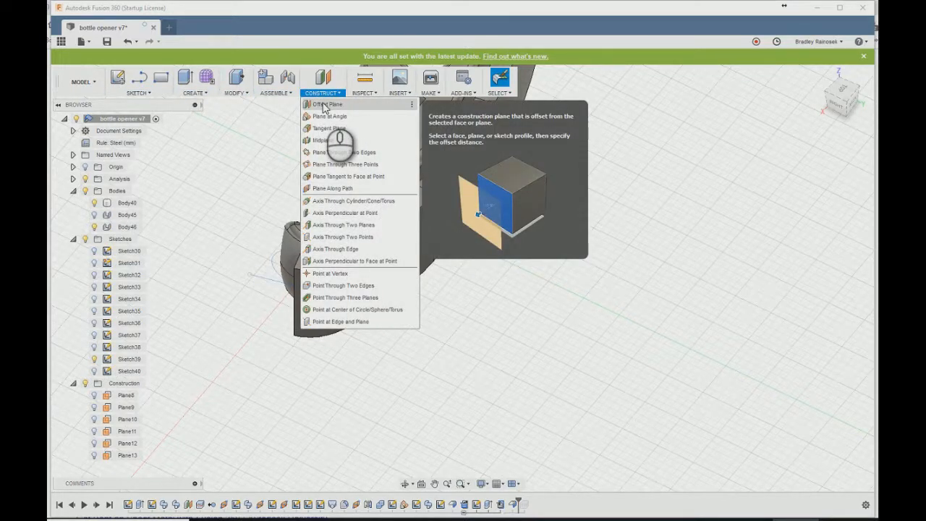
pyautogui.click(332, 189)
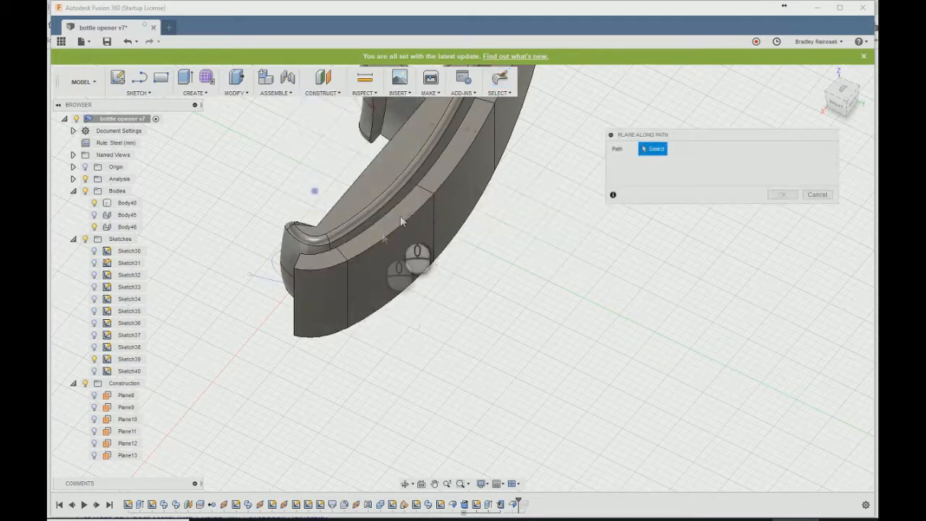
pyautogui.click(365, 251)
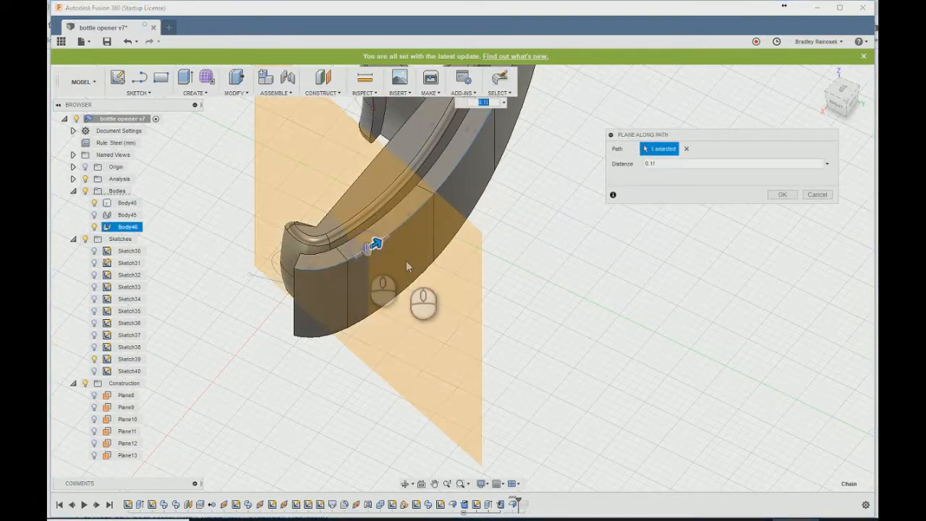
pyautogui.click(781, 195)
# - Start a sketch on the new path plane and intersect the bottle opener body to get its section outline
pyautogui.click(458, 311)
pyautogui.click(118, 79)
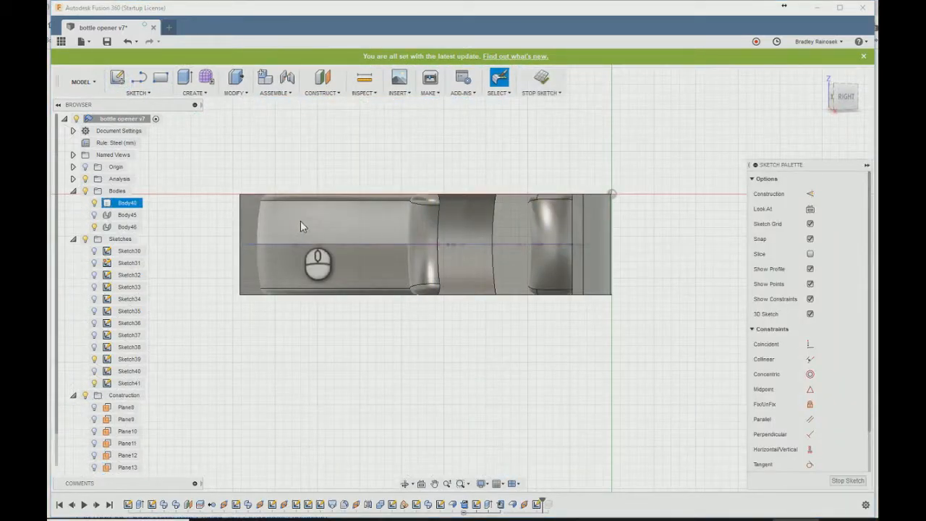
pyautogui.write('sintersect')
pyautogui.press('Return')
pyautogui.click(535, 242)
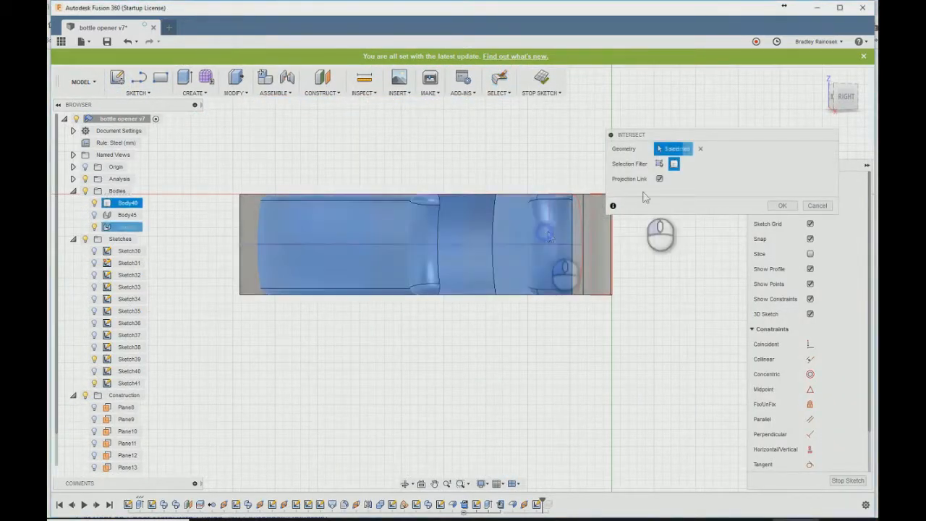
pyautogui.click(782, 205)
pyautogui.keyDown('shift'); pyautogui.moveTo(670, 218); pyautogui.dragTo(668, 250, button='middle'); pyautogui.keyUp('shift')
pyautogui.moveTo(271, 291); pyautogui.dragTo(203, 254, button='middle')
pyautogui.scroll(3, 464, 368)
pyautogui.write('soffset')
pyautogui.press('Return')
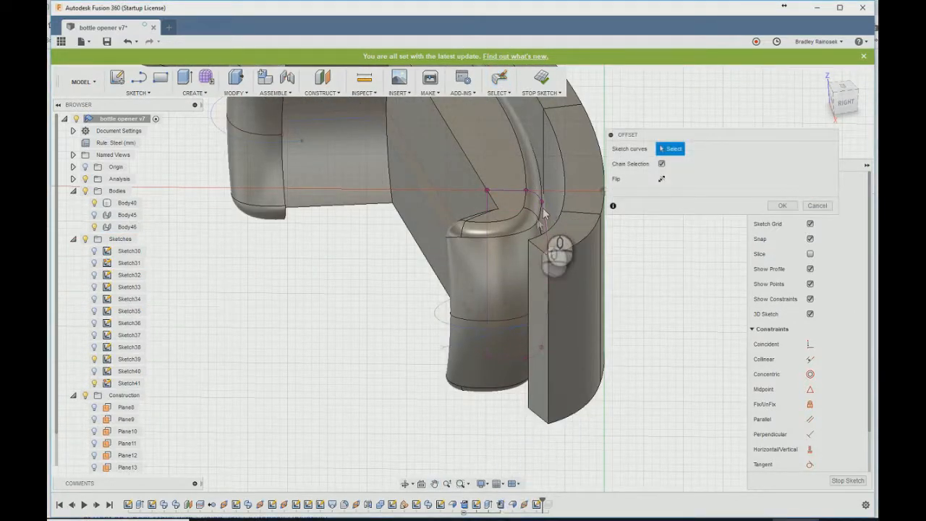
pyautogui.click(545, 225)
pyautogui.keyDown('shift'); pyautogui.moveTo(557, 341); pyautogui.dragTo(201, 312, button='middle'); pyautogui.keyUp('shift')
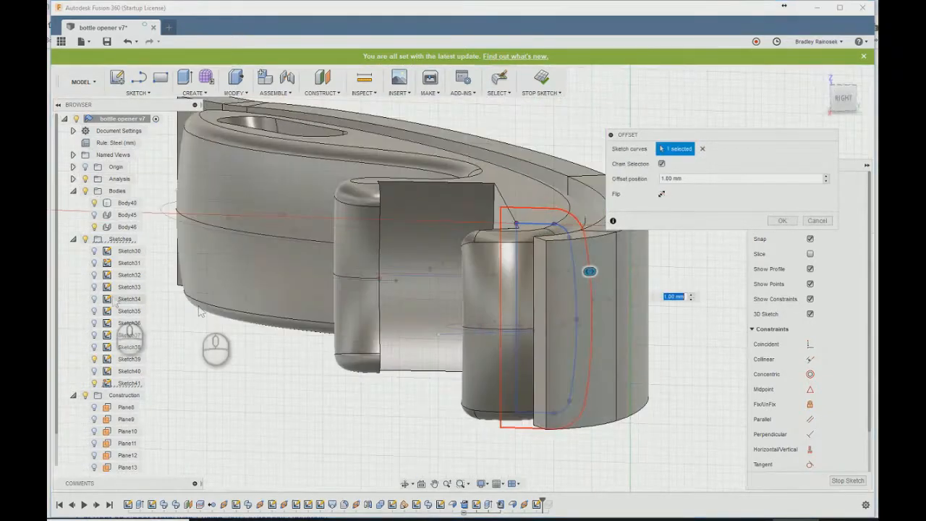
# - Slice the model at the section sketch's plane to expose the opener and flange cross-sections
pyautogui.click(112, 388)
pyautogui.rightClick(112, 385)
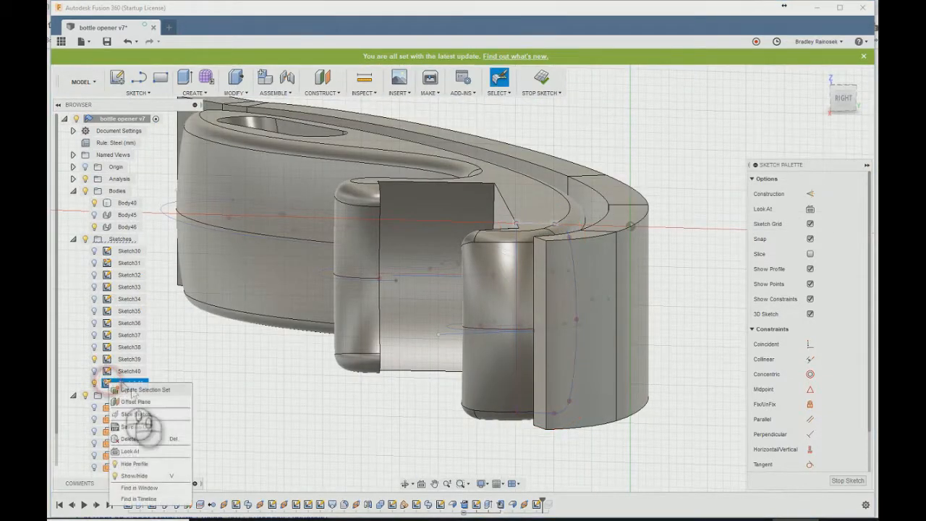
pyautogui.click(135, 413)
pyautogui.rightClick(122, 388)
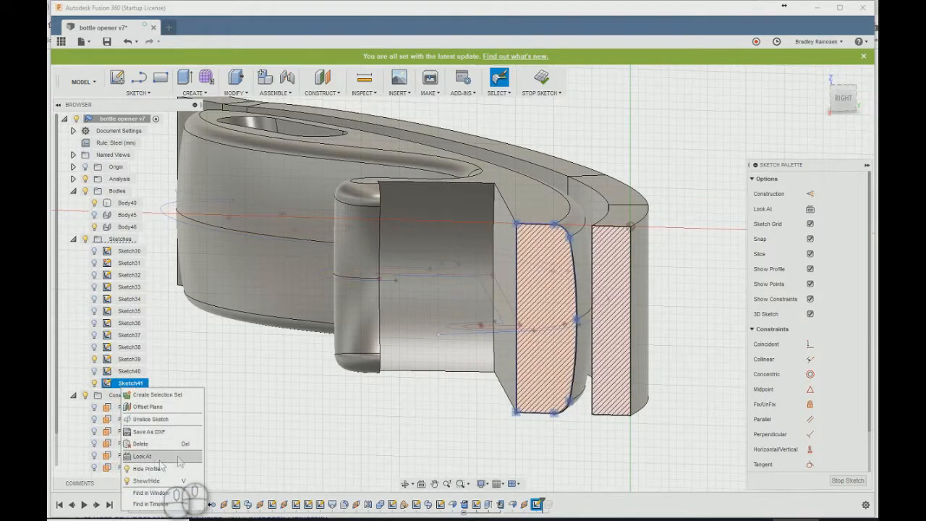
pyautogui.click(326, 317)
# - Offset the opener's section outline outward by 2.656 mm into the flange's section and finish the sketch
pyautogui.press('o')
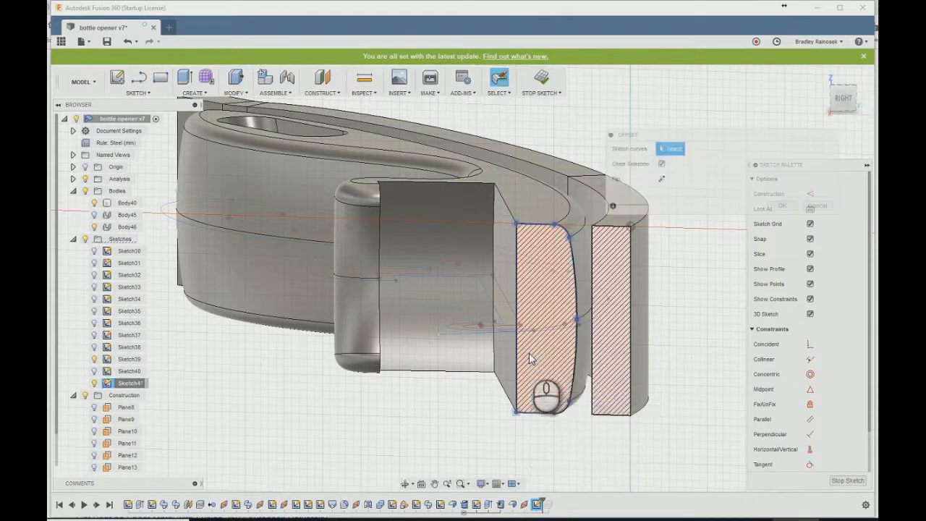
pyautogui.click(575, 265)
pyautogui.moveTo(584, 256); pyautogui.dragTo(613, 253)
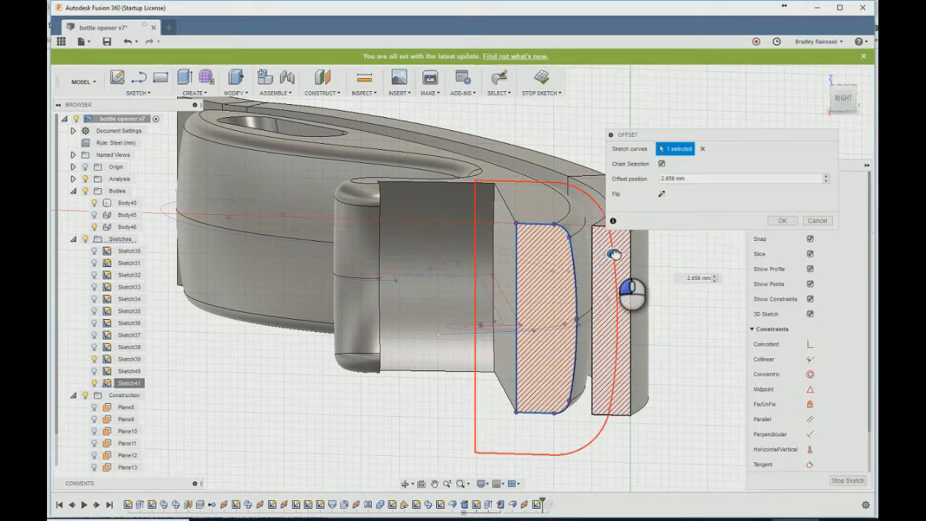
pyautogui.click(821, 220)
pyautogui.click(548, 79)
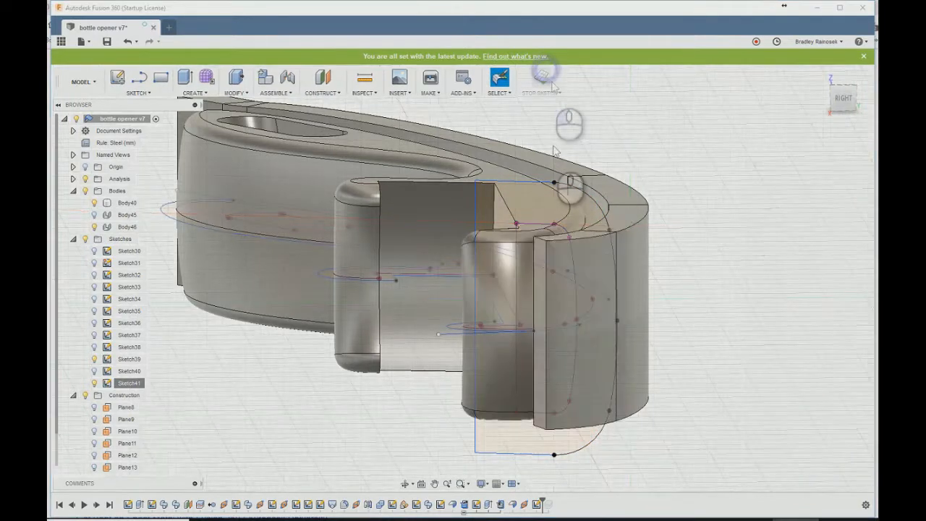
# - Reopen the section sketch, intersect the plain flange body to add its outline, and finish the sketch
pyautogui.keyDown('shift'); pyautogui.moveTo(447, 223); pyautogui.dragTo(349, 406, button='middle'); pyautogui.keyUp('shift')
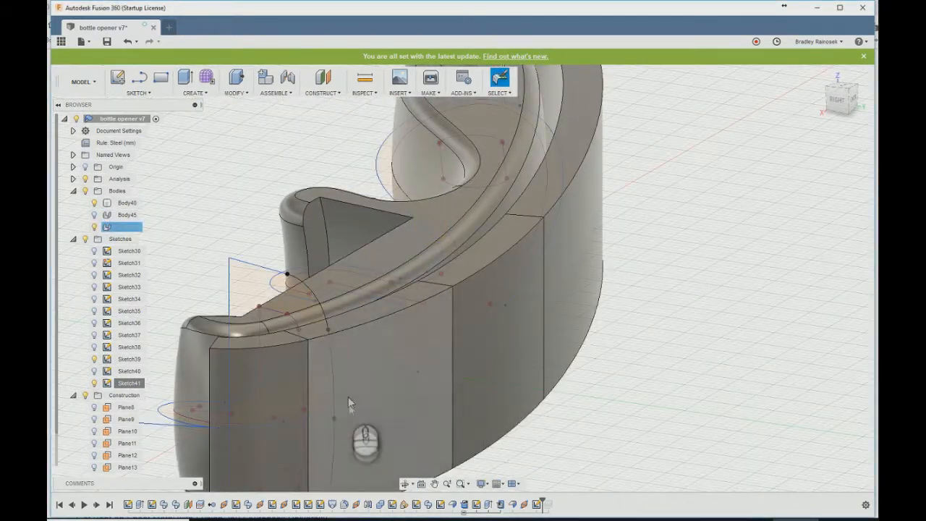
pyautogui.doubleClick(536, 505)
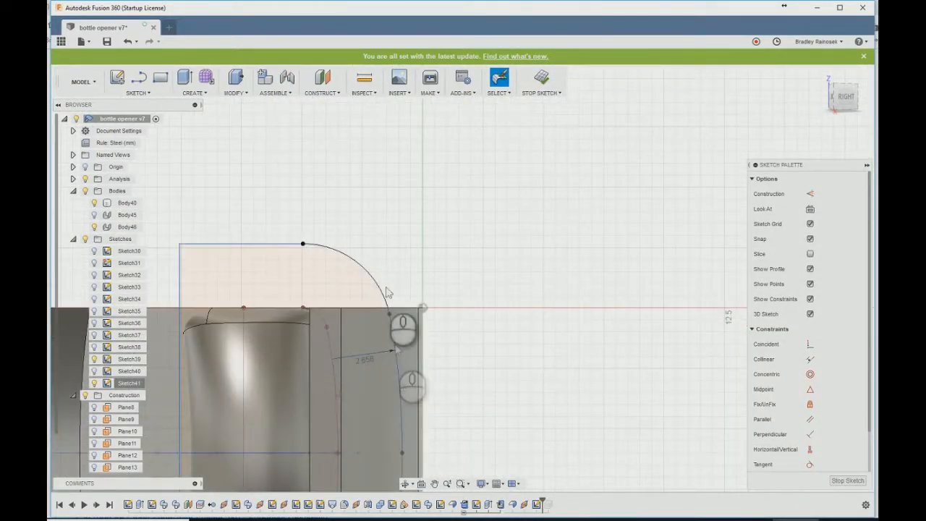
pyautogui.scroll(-2, 379, 221)
pyautogui.press('s')
pyautogui.press('Down')
pyautogui.press('Return')
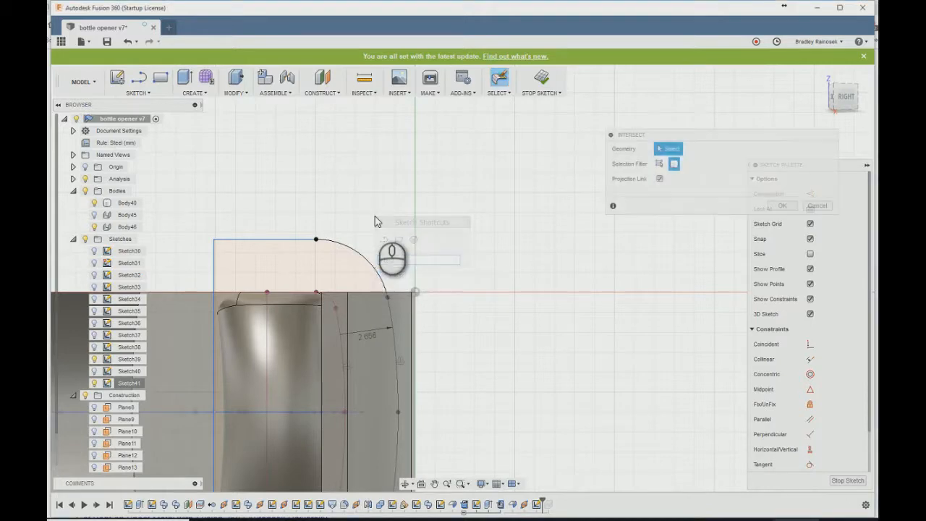
pyautogui.click(402, 318)
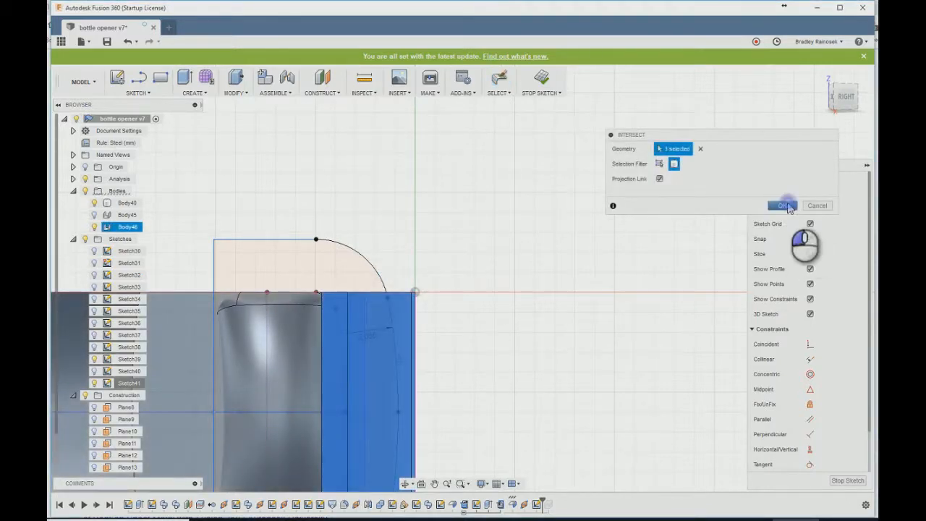
pyautogui.click(784, 205)
pyautogui.click(541, 78)
# - Sweep the profile between the offset arc and the flange's outer side along the flange's upper outer edge as a cut
pyautogui.keyDown('shift'); pyautogui.moveTo(487, 212); pyautogui.dragTo(451, 250, button='middle'); pyautogui.keyUp('shift')
pyautogui.write('sswe')
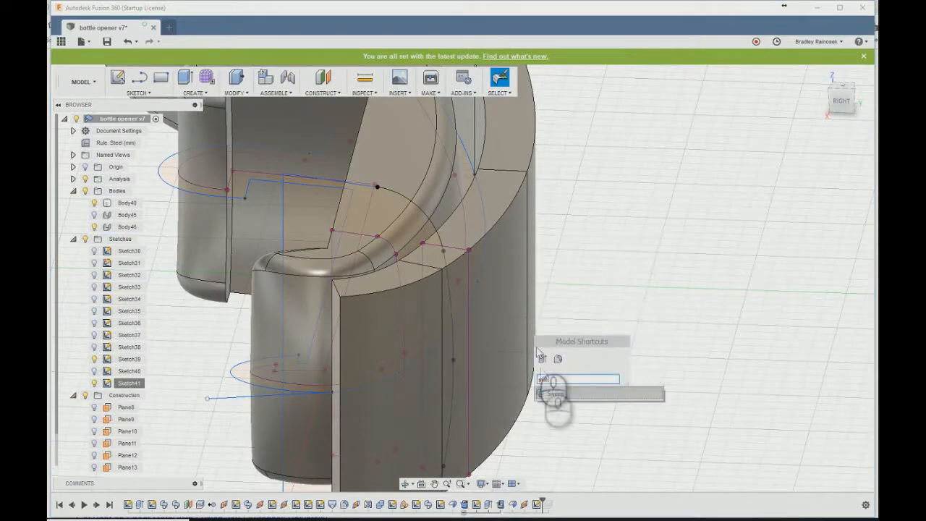
pyautogui.click(555, 395)
pyautogui.click(463, 289)
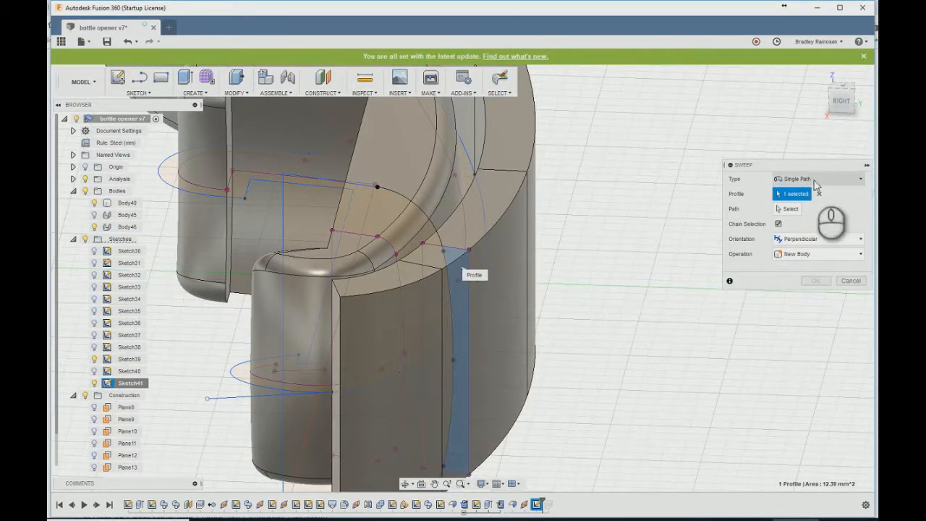
pyautogui.click(790, 209)
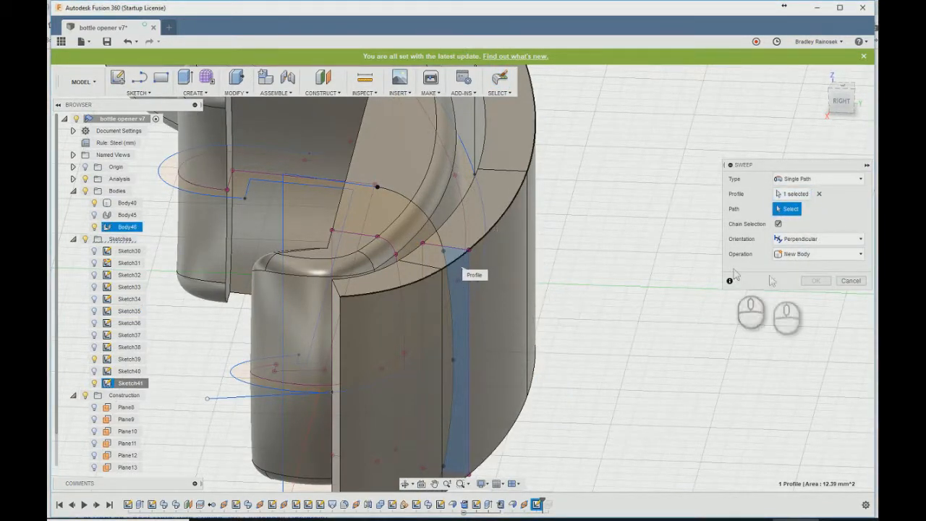
pyautogui.click(493, 228)
pyautogui.scroll(-3, 613, 371)
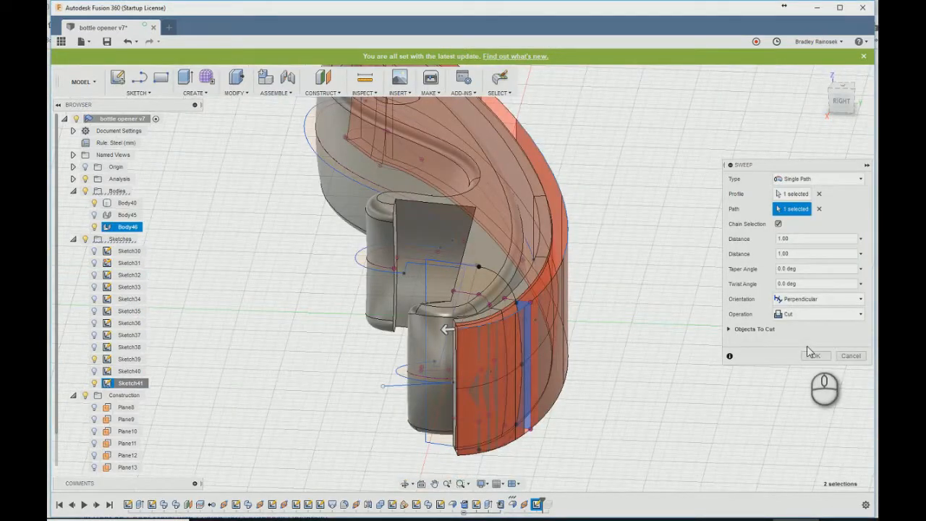
pyautogui.click(815, 356)
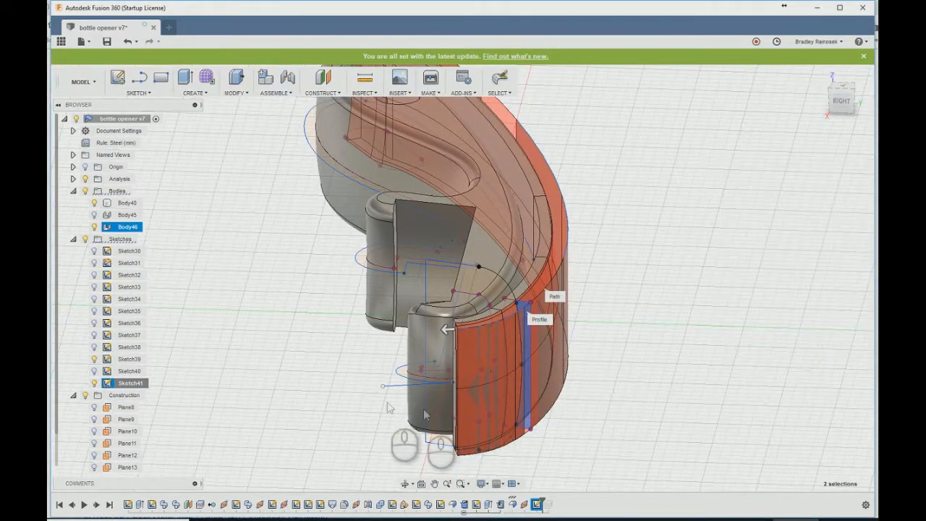
pyautogui.scroll(-3, 383, 409)
pyautogui.keyDown('shift'); pyautogui.moveTo(510, 369); pyautogui.dragTo(478, 420, button='middle'); pyautogui.keyUp('shift')
pyautogui.scroll(3, 440, 432)
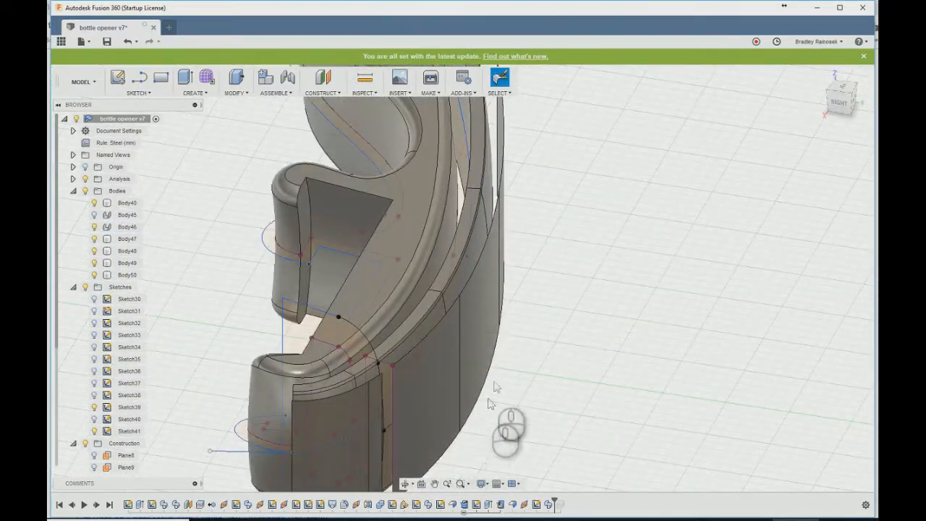
pyautogui.moveTo(493, 380); pyautogui.dragTo(506, 309, button='middle')
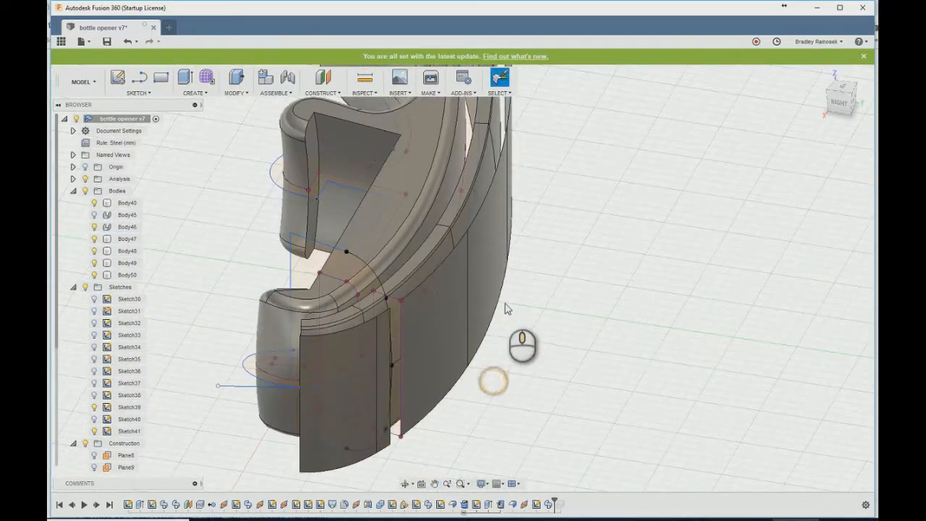
pyautogui.doubleClick(548, 505)
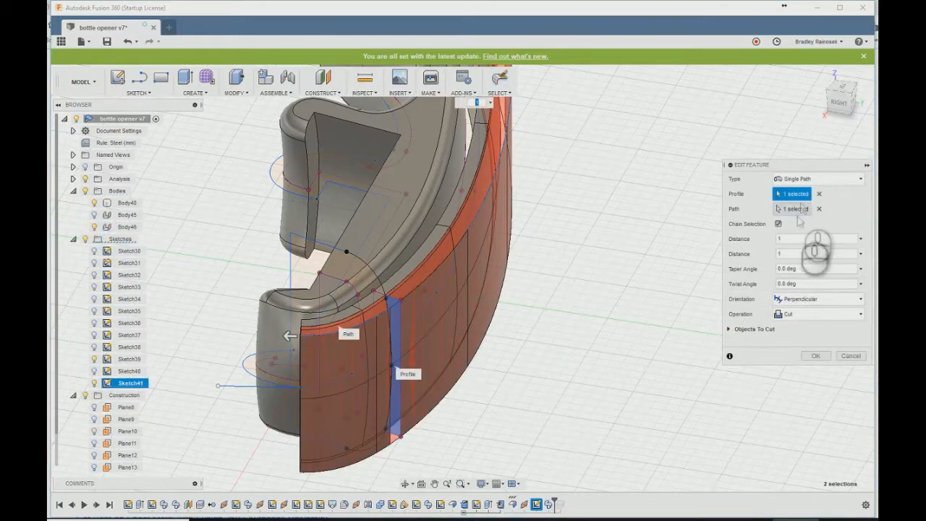
pyautogui.click(852, 356)
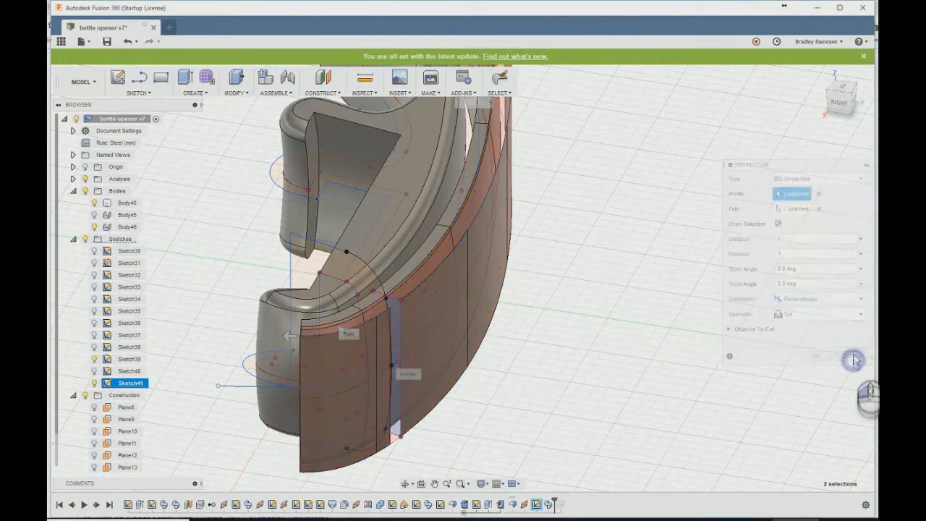
pyautogui.scroll(3, 369, 415)
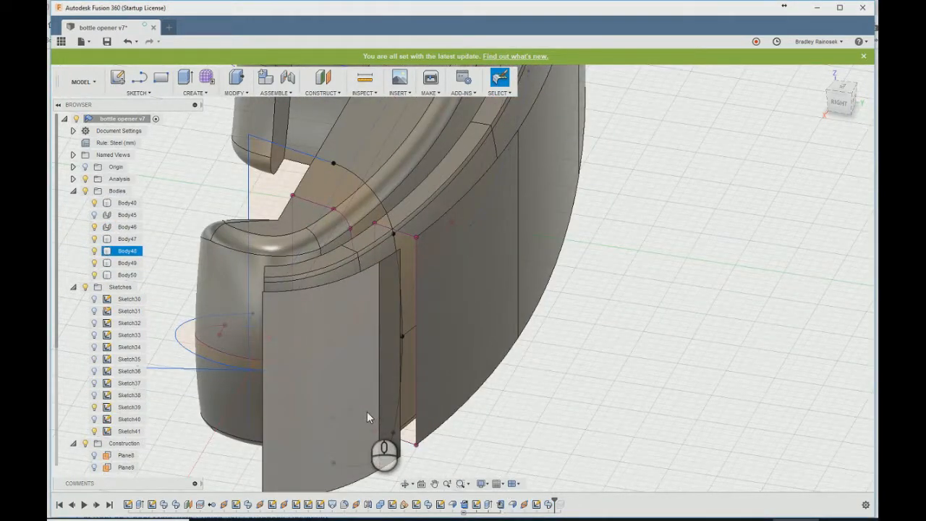
# - Reopen the section sketch, add a narrow full-height rectangle just outside the flange's outer edge, and finish the sketch
pyautogui.doubleClick(537, 504)
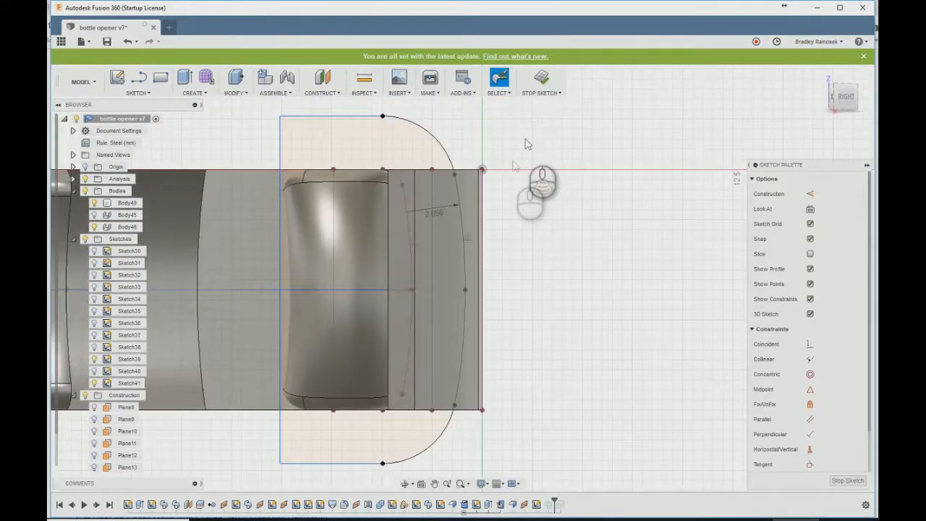
pyautogui.press('r')
pyautogui.click(473, 176)
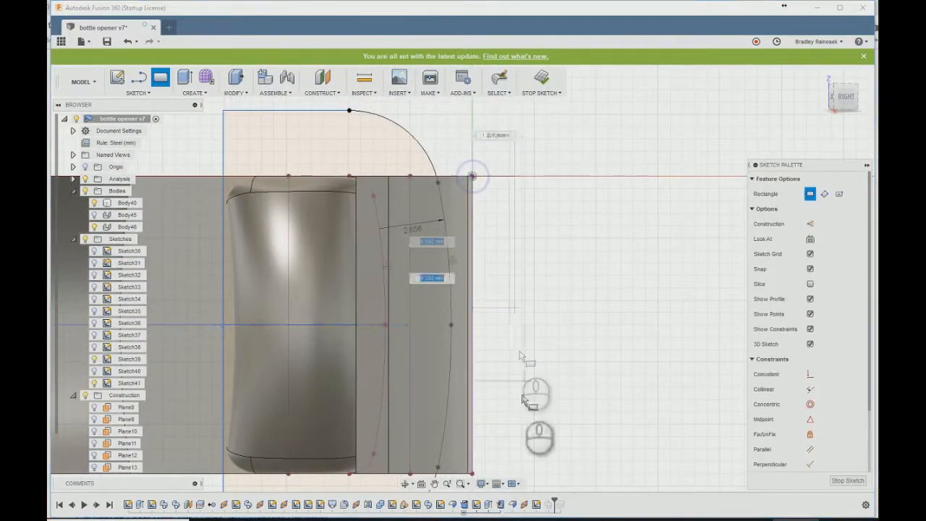
pyautogui.click(497, 474)
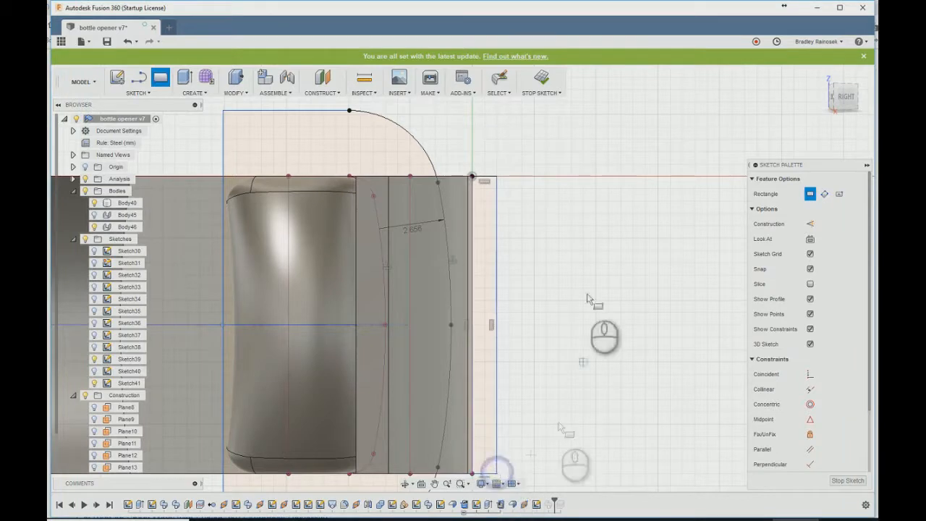
pyautogui.scroll(-2, 578, 121)
pyautogui.click(541, 79)
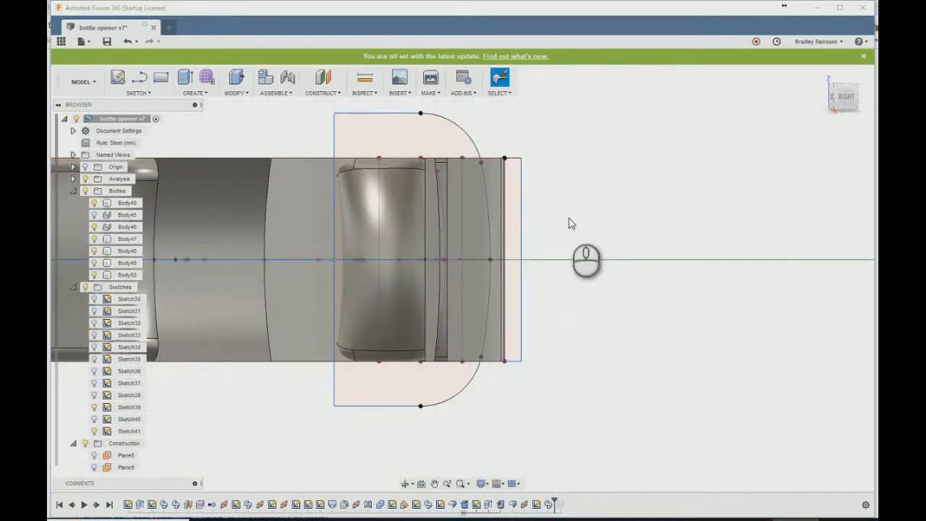
# - Edit the sweep cut to include the new rectangle beside the flange's outer edge in its profile
pyautogui.doubleClick(536, 504)
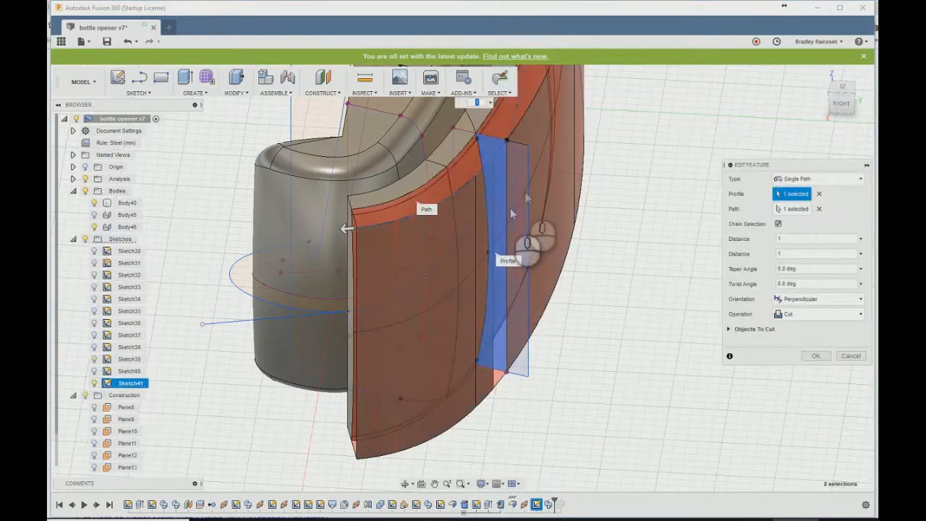
pyautogui.click(524, 176)
pyautogui.scroll(-3, 325, 441)
pyautogui.click(815, 357)
# - Combine the engraved lettering flange and the swept-cut flange into one body with the Join operation
pyautogui.keyDown('shift'); pyautogui.moveTo(502, 412); pyautogui.dragTo(461, 262, button='middle'); pyautogui.keyUp('shift')
pyautogui.write('scombine')
pyautogui.press('Return')
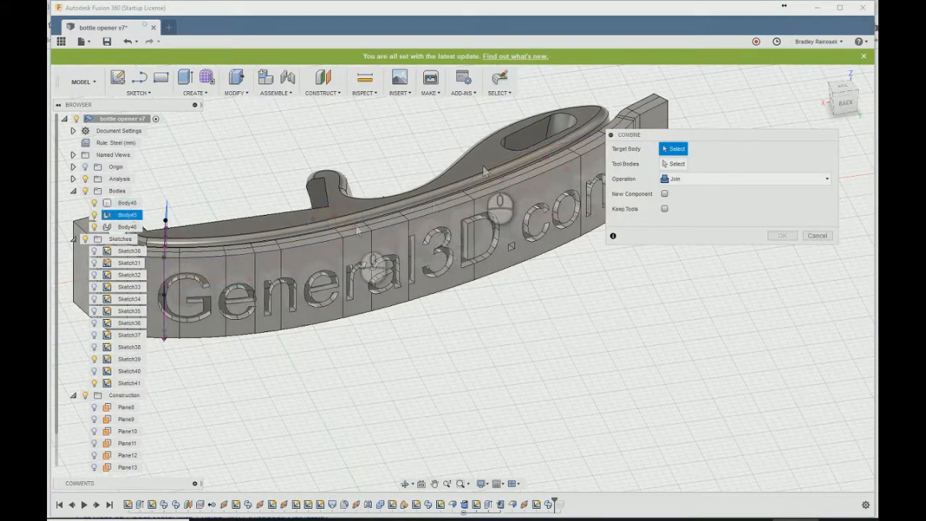
pyautogui.click(235, 282)
pyautogui.moveTo(235, 282); pyautogui.dragTo(418, 324, button='middle')
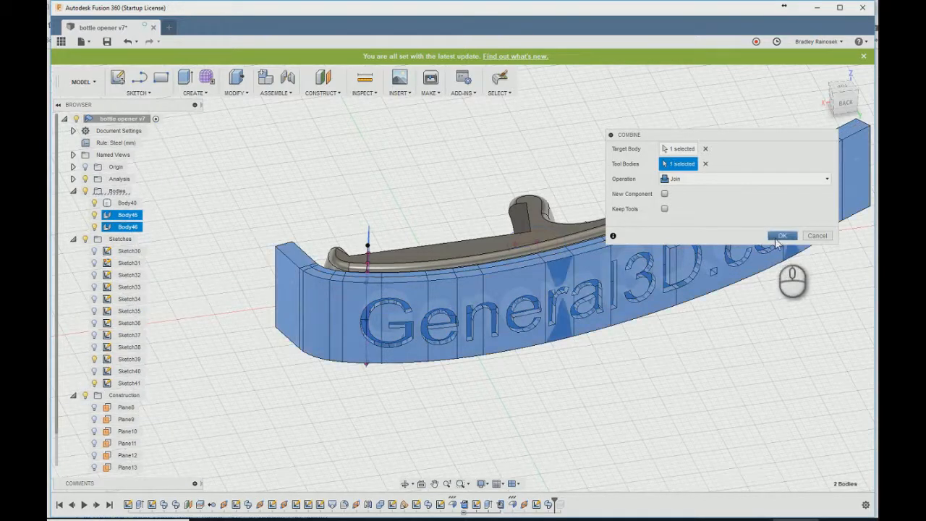
pyautogui.click(780, 237)
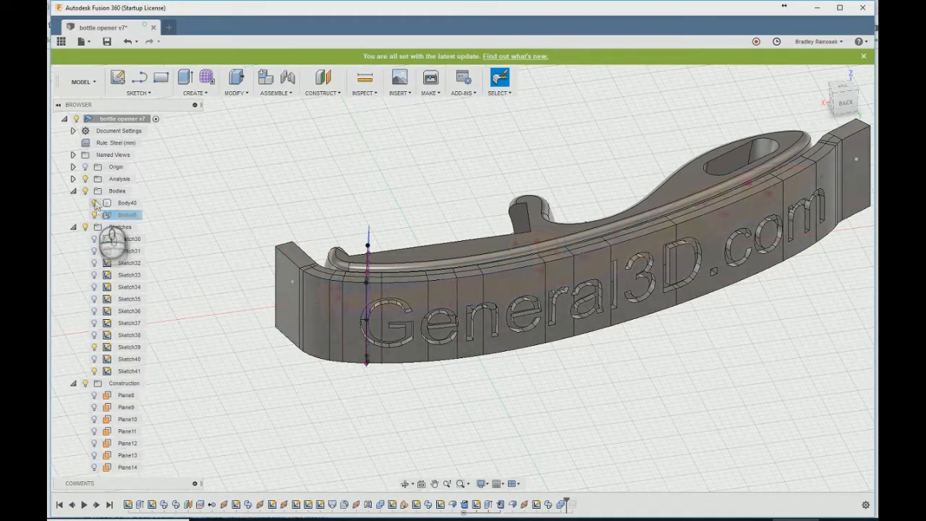
# - Switch to the Patch workspace and hide the section sketch
pyautogui.scroll(2, 426, 402)
pyautogui.scroll(-3, 243, 367)
pyautogui.keyDown('shift'); pyautogui.moveTo(452, 372); pyautogui.dragTo(399, 350, button='middle'); pyautogui.keyUp('shift')
pyautogui.click(82, 74)
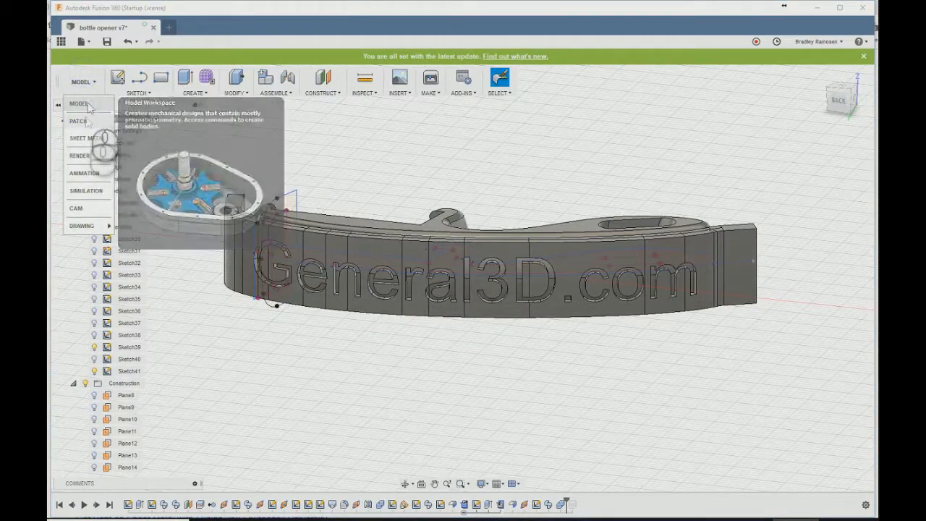
pyautogui.click(81, 121)
pyautogui.scroll(3, 232, 280)
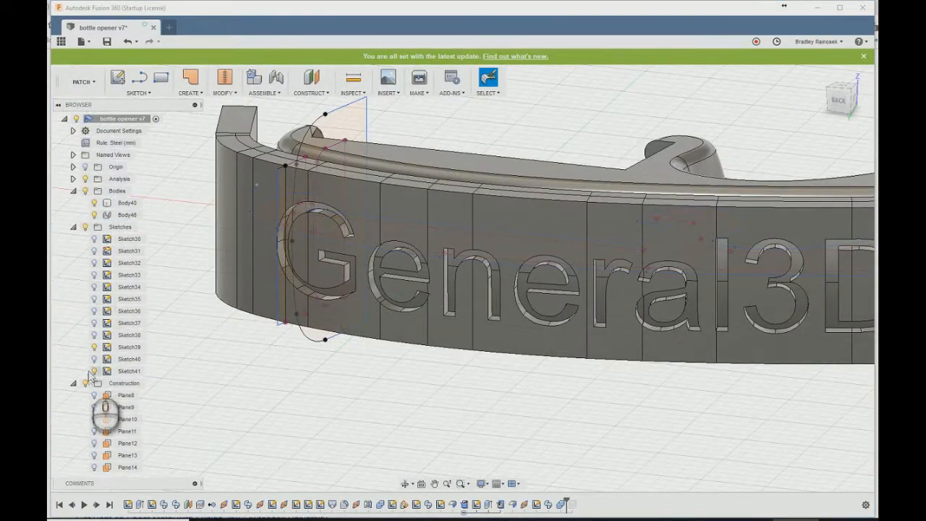
pyautogui.click(95, 371)
# - Start a surface Offset at -0.10 mm and select the recessed letter faces of "General" on the flange
pyautogui.write('soff')
pyautogui.press('Return')
pyautogui.press('Escape')
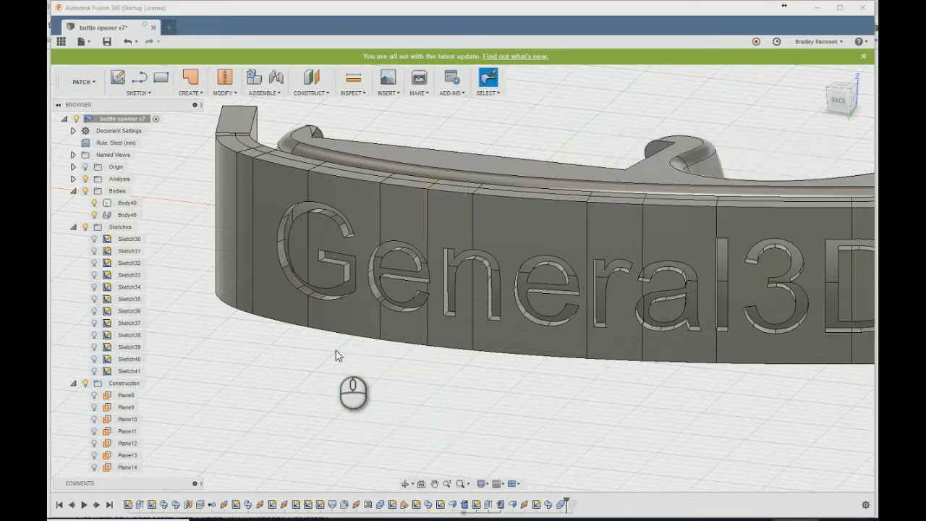
pyautogui.press('s')
pyautogui.press('Return')
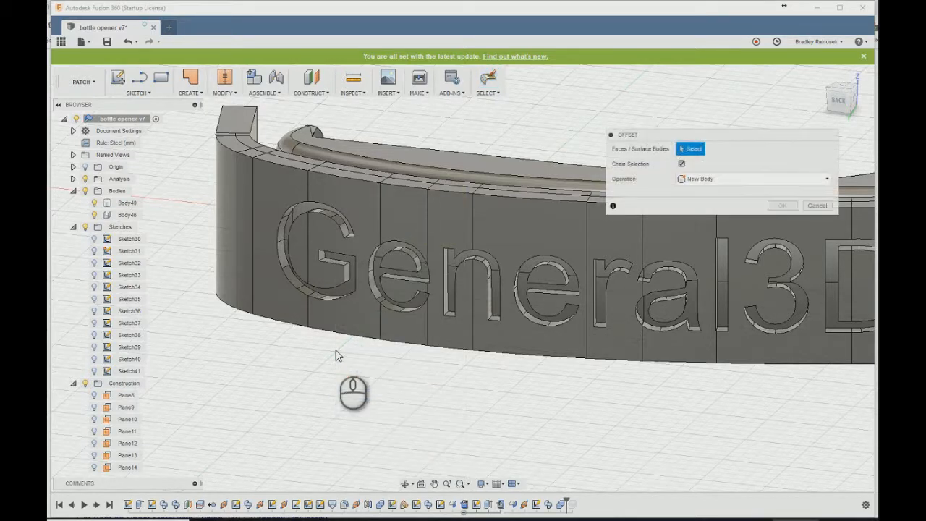
pyautogui.click(353, 291)
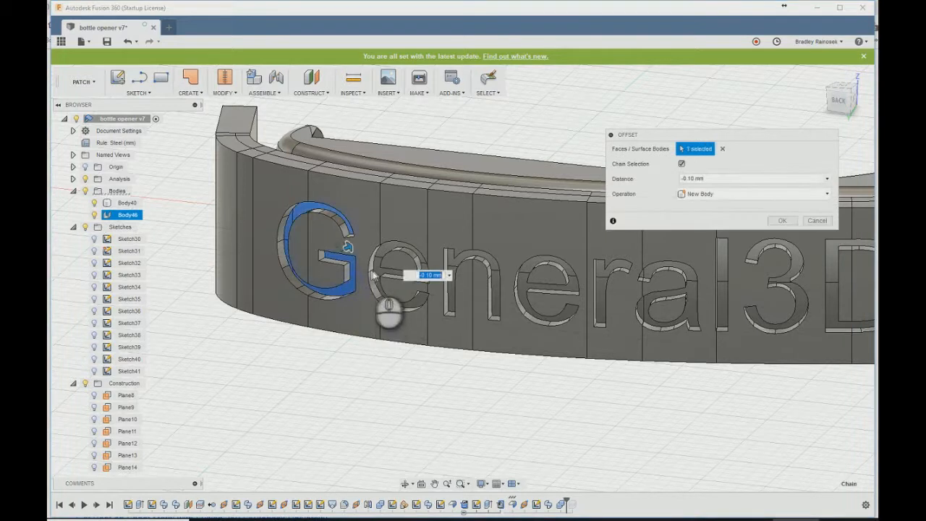
pyautogui.click(380, 278)
pyautogui.click(467, 260)
pyautogui.click(525, 286)
pyautogui.click(613, 288)
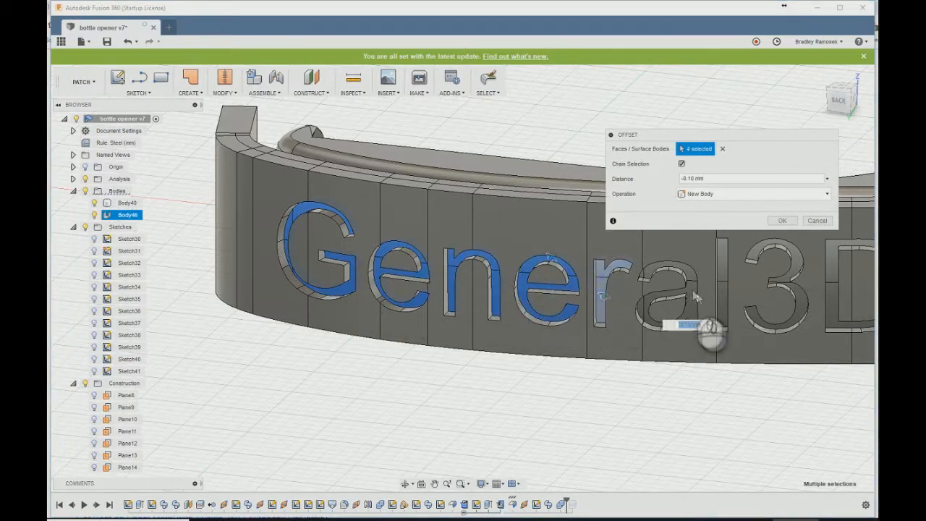
pyautogui.click(723, 282)
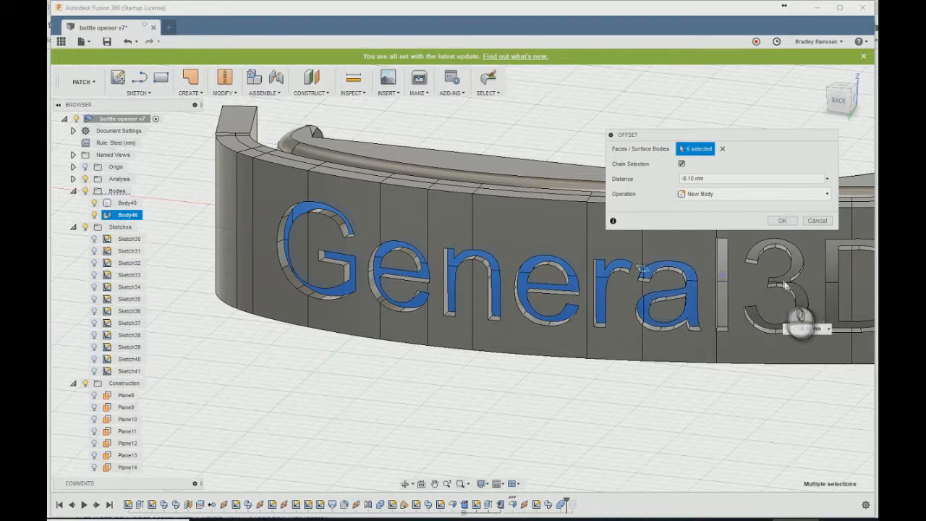
# - Add the recessed "3D.com" letter faces to the selection and create the -0.10 mm offset as new surface bodies
pyautogui.keyDown('shift'); pyautogui.moveTo(416, 284); pyautogui.dragTo(505, 272, button='middle'); pyautogui.keyUp('shift')
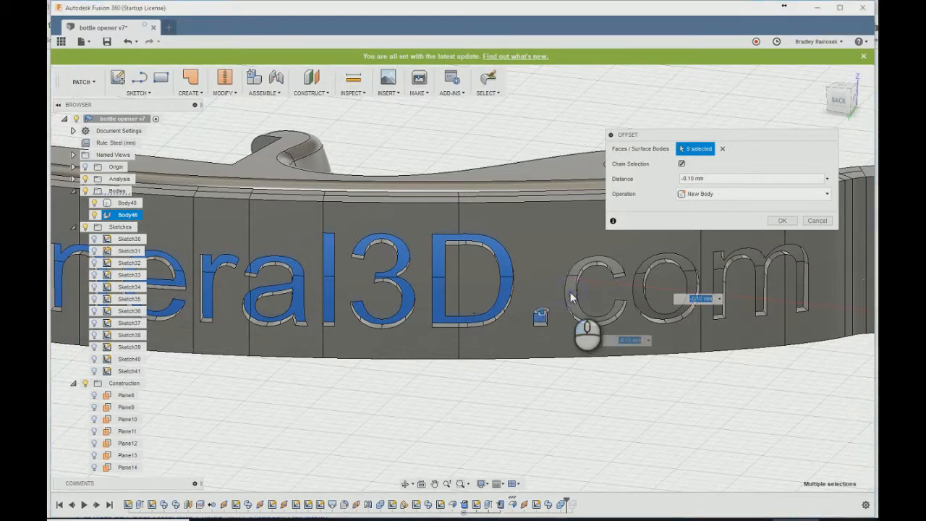
pyautogui.click(637, 289)
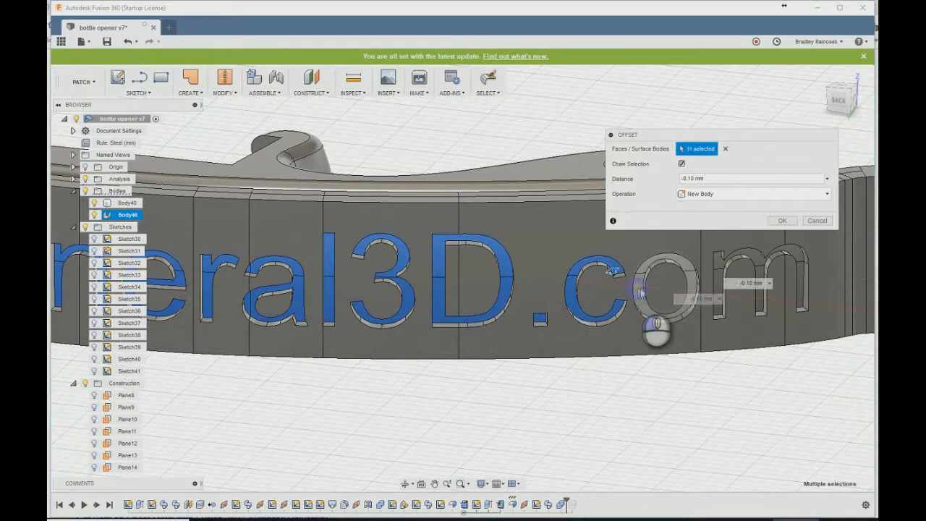
pyautogui.click(720, 274)
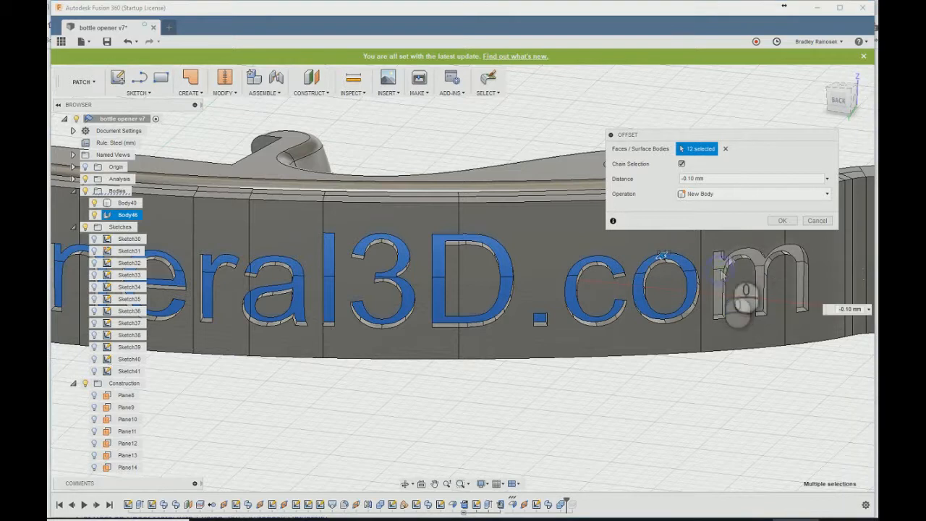
pyautogui.click(783, 221)
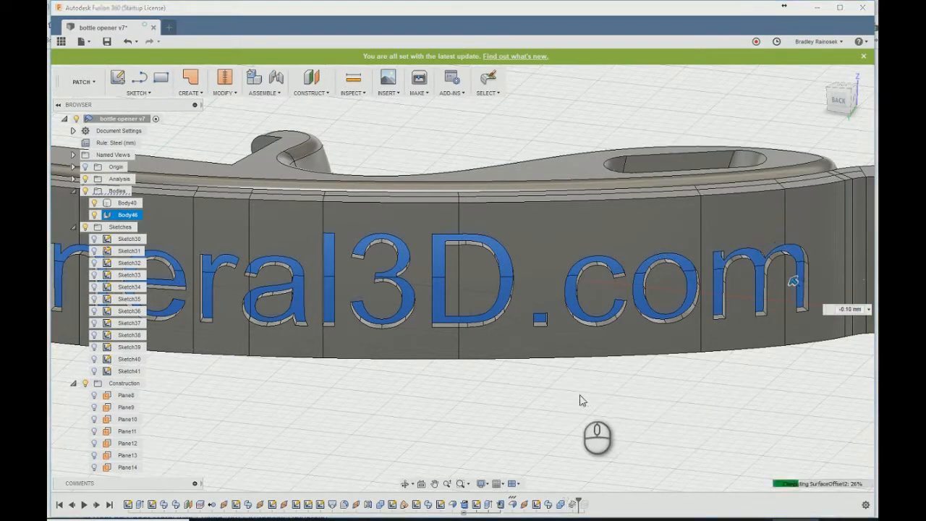
# - Save a new version of the bottle opener design and hide the combined flange body
pyautogui.scroll(-3, 725, 364)
pyautogui.click(106, 41)
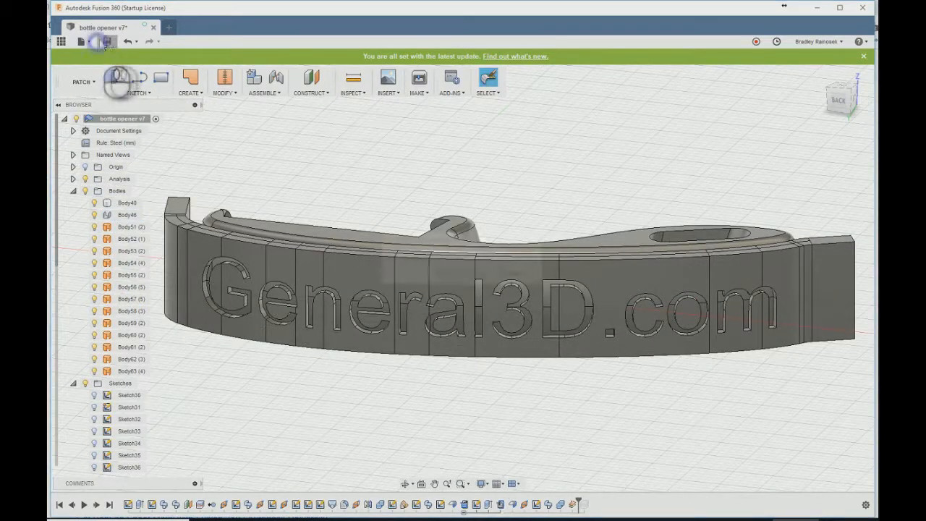
pyautogui.click(456, 275)
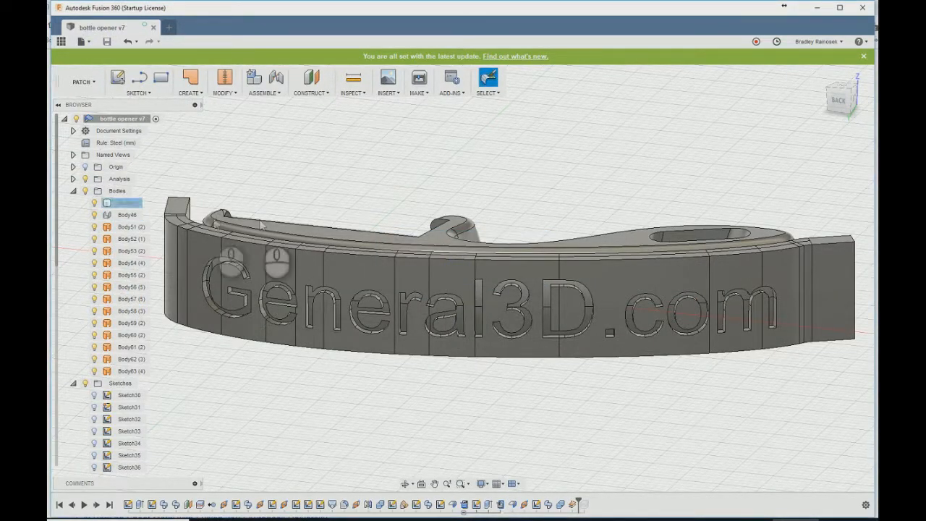
pyautogui.click(93, 215)
# - Measure the distance between a letter surface and the opener's curved back face
pyautogui.keyDown('shift'); pyautogui.moveTo(383, 394); pyautogui.dragTo(322, 395, button='middle'); pyautogui.keyUp('shift')
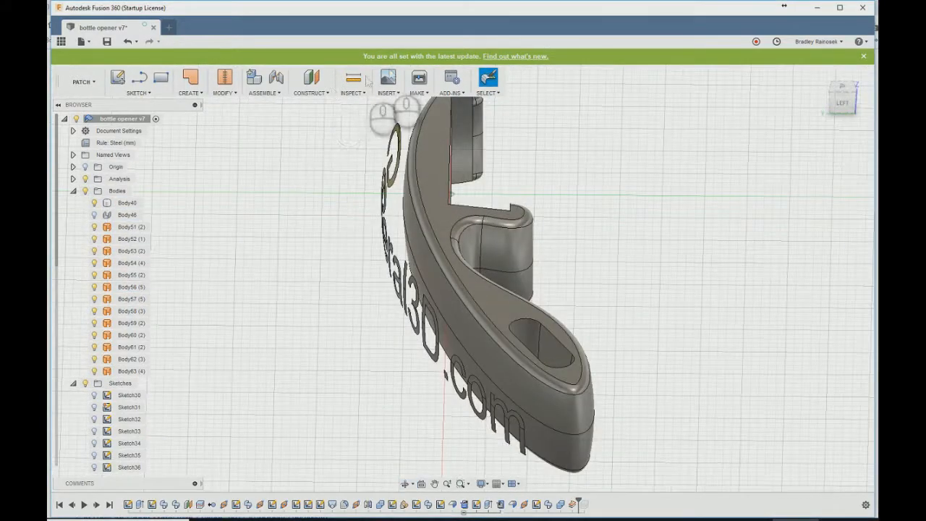
pyautogui.click(354, 78)
pyautogui.click(391, 187)
pyautogui.scroll(6, 412, 190)
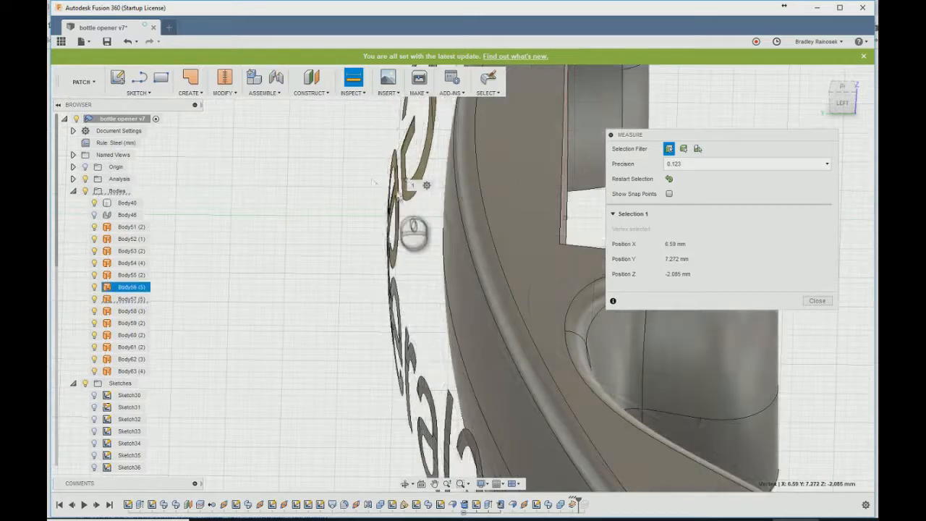
pyautogui.click(423, 195)
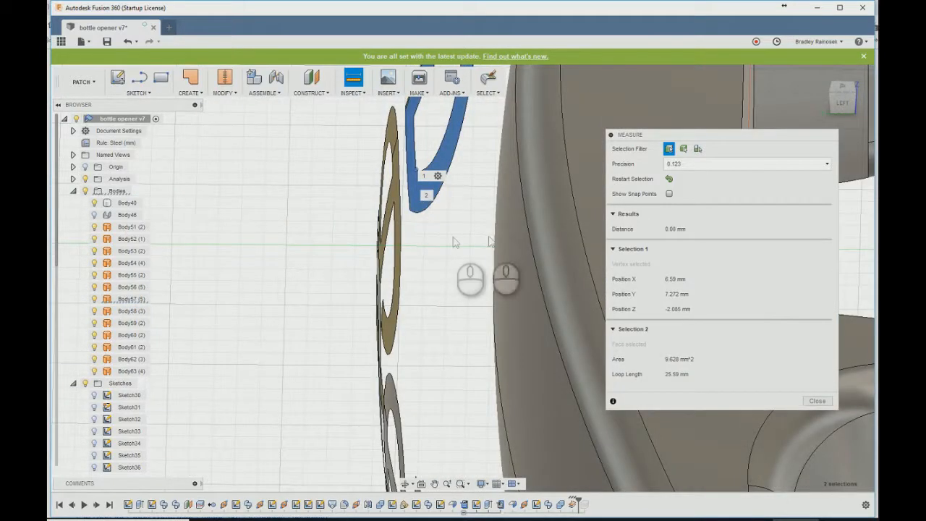
pyautogui.click(669, 178)
pyautogui.click(425, 183)
pyautogui.click(526, 226)
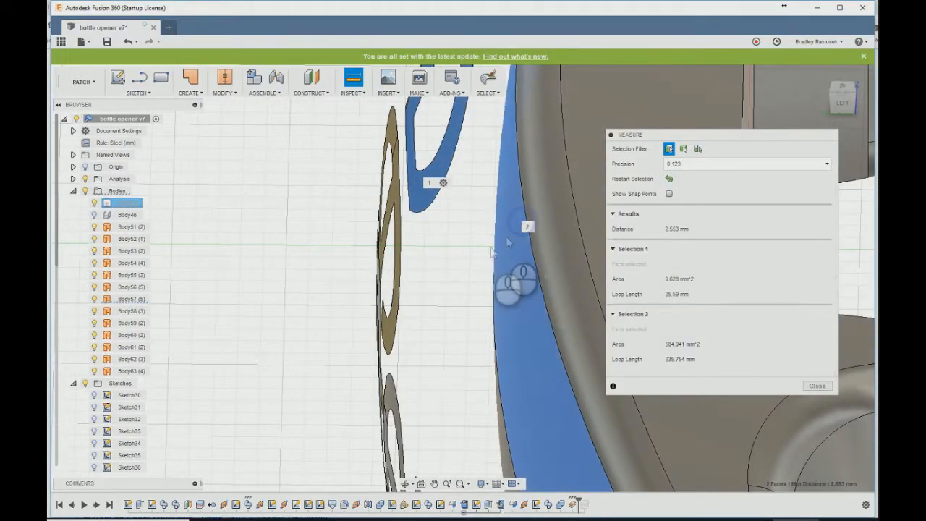
pyautogui.click(667, 230)
pyautogui.click(667, 230)
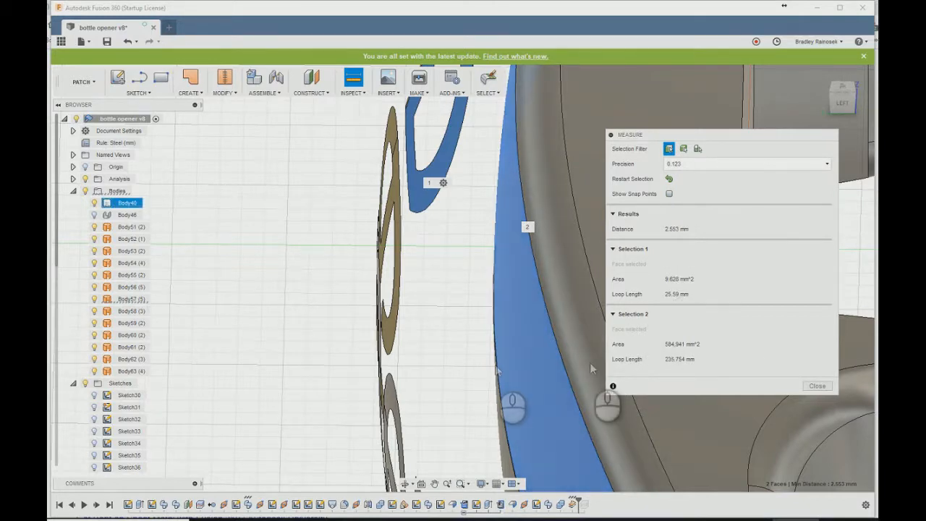
pyautogui.click(819, 389)
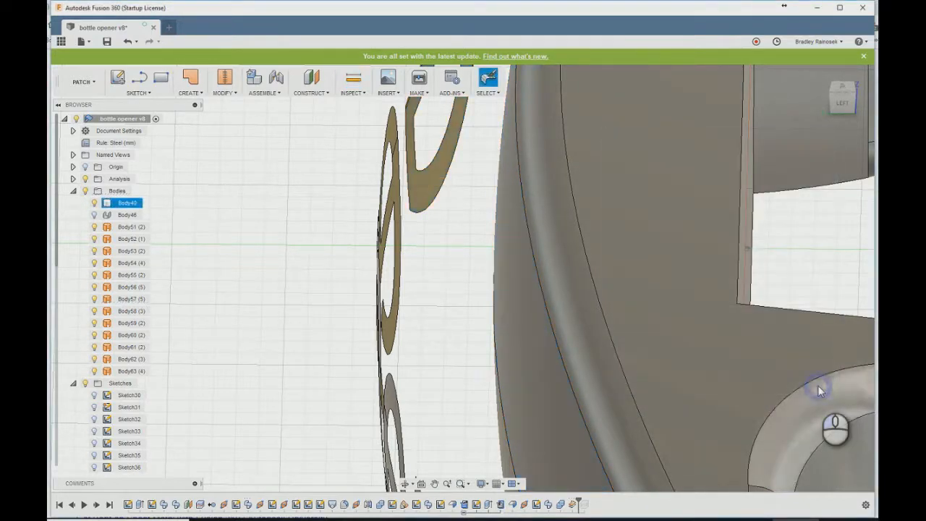
# - Start the Thicken command and select all 13 letter surface bodies, Body51 through Body63
pyautogui.keyDown('shift'); pyautogui.moveTo(449, 337); pyautogui.dragTo(417, 309, button='middle'); pyautogui.keyUp('shift')
pyautogui.write('s')
pyautogui.write('thi')
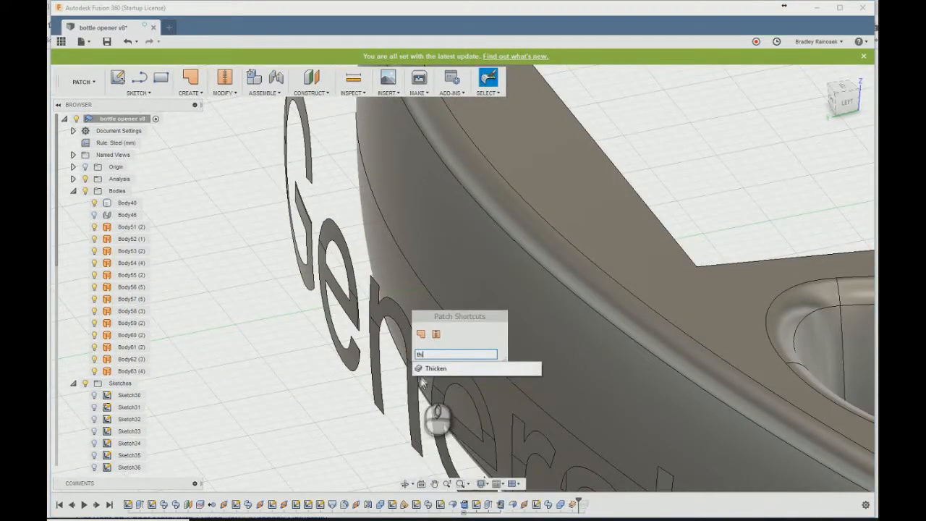
pyautogui.press('Return')
pyautogui.click(120, 226)
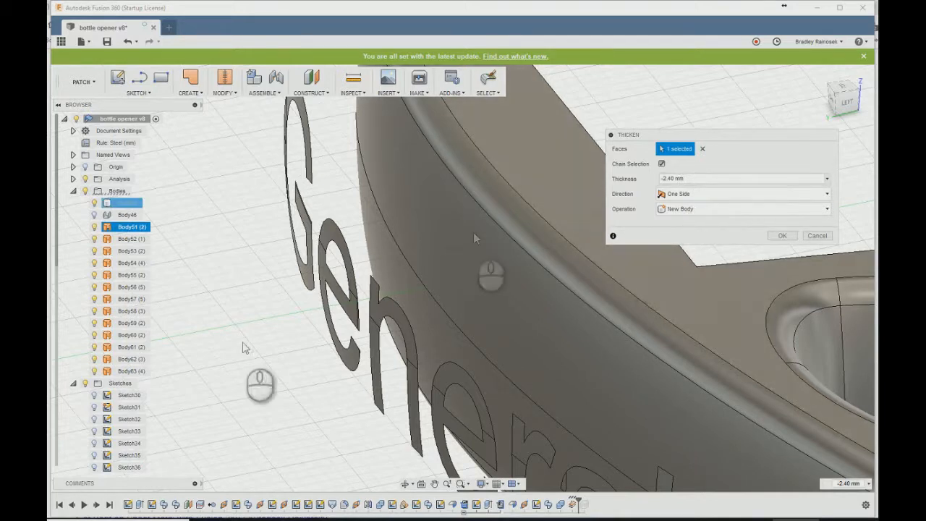
pyautogui.click(117, 370)
pyautogui.click(121, 275)
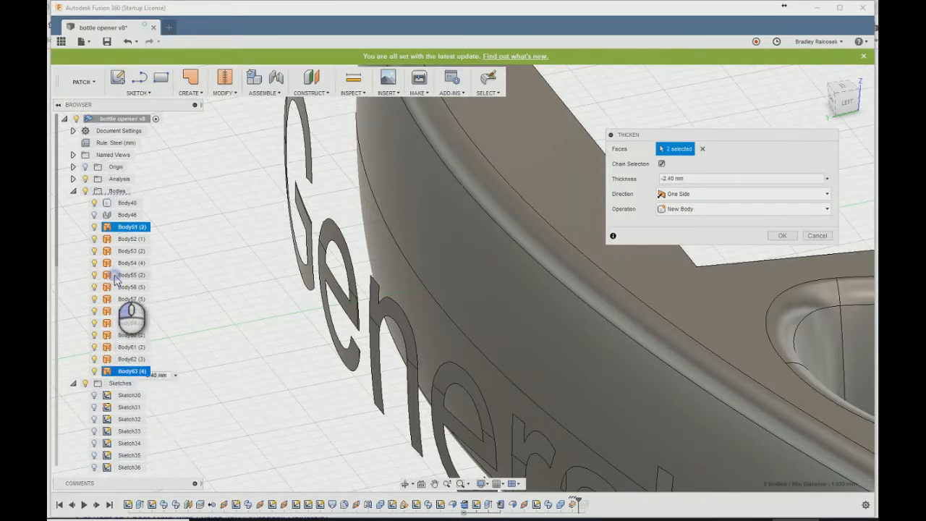
pyautogui.click(123, 239)
pyautogui.click(123, 251)
pyautogui.click(123, 263)
pyautogui.click(123, 287)
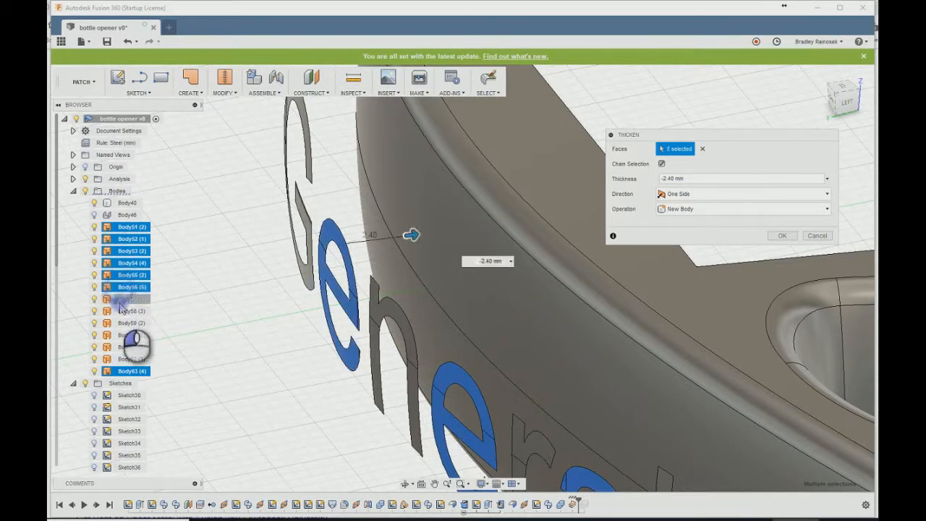
pyautogui.click(120, 301)
pyautogui.click(120, 312)
pyautogui.click(120, 324)
pyautogui.click(120, 336)
pyautogui.click(120, 347)
pyautogui.click(120, 361)
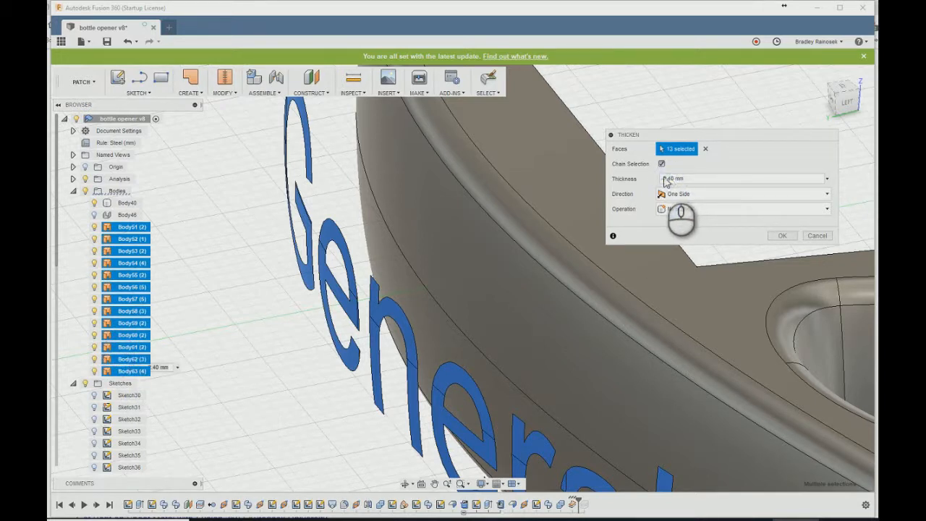
# - Thicken the selected letter surfaces by -2.73 mm on one side toward the opener, as new bodies
pyautogui.click(667, 180)
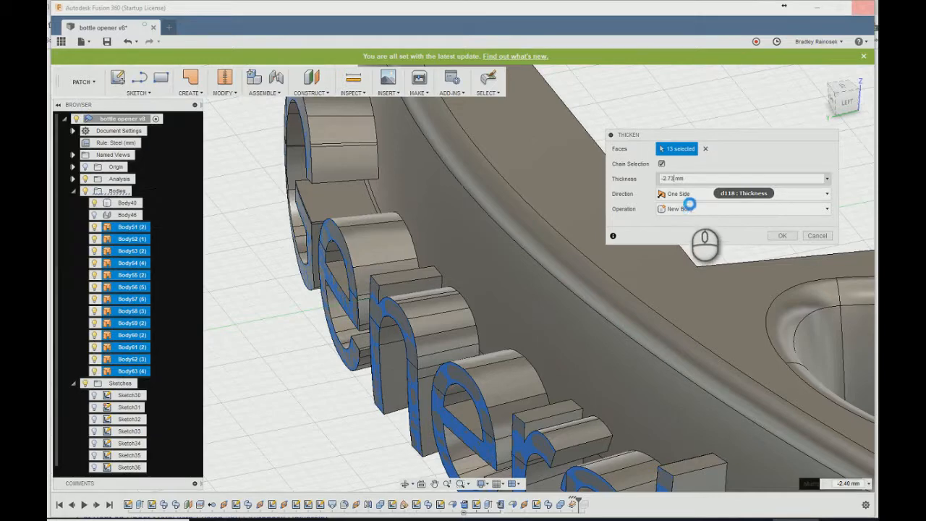
pyautogui.click(688, 208)
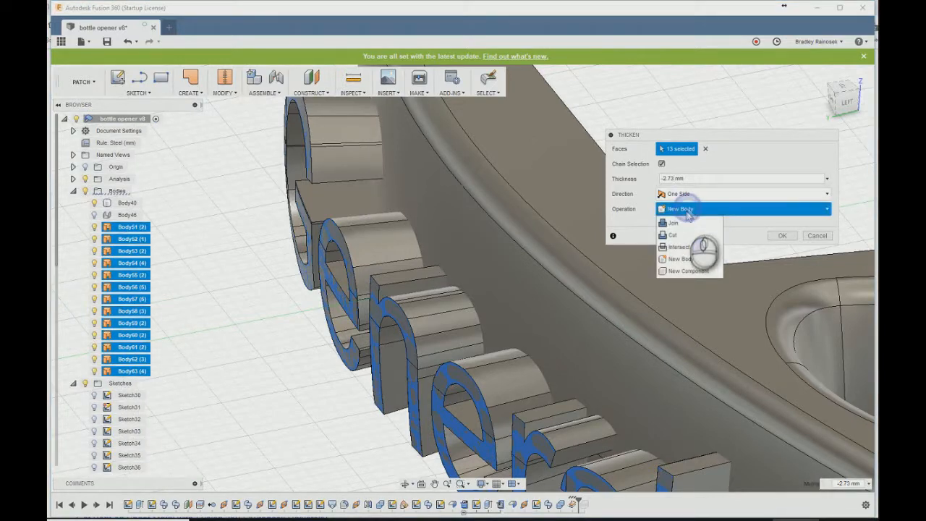
pyautogui.click(670, 236)
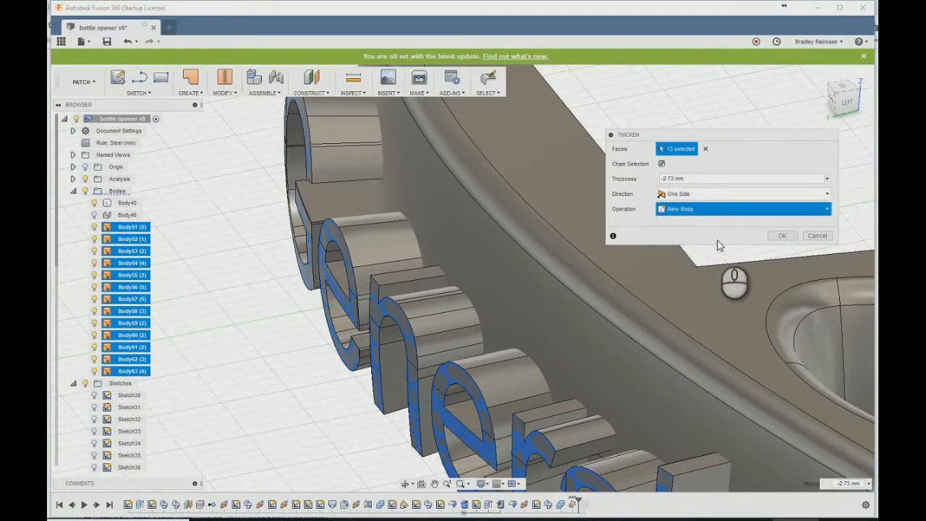
pyautogui.click(782, 238)
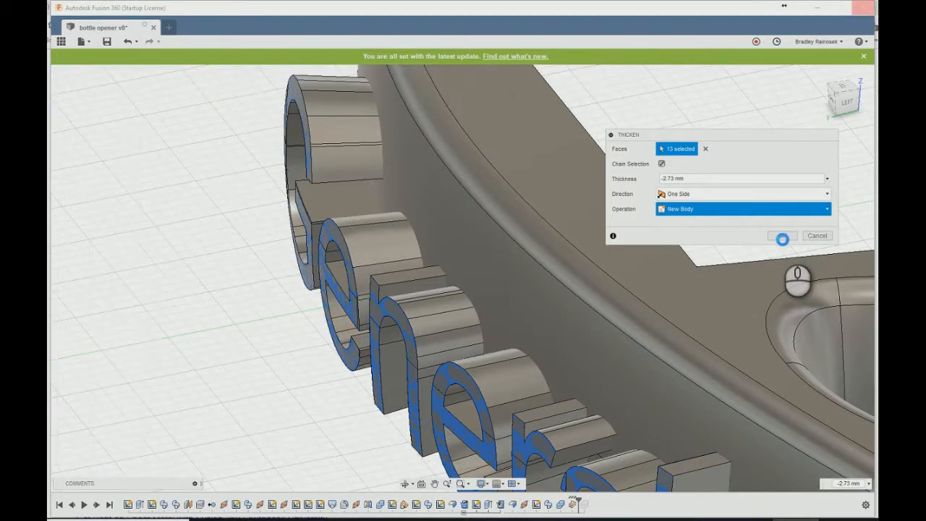
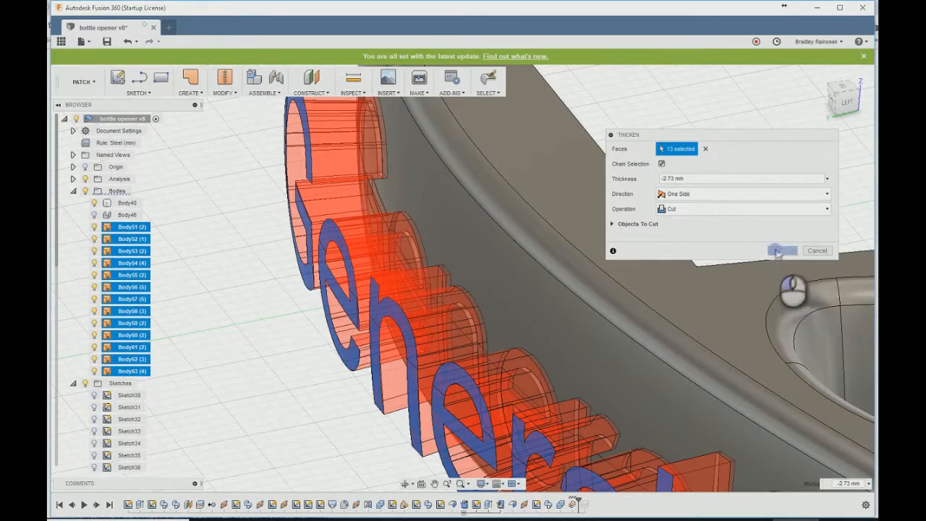
# - Finish the -2.73 mm letter thicken as a cut into the opener, and remove Body46 and Body51 through Body63
pyautogui.click(777, 251)
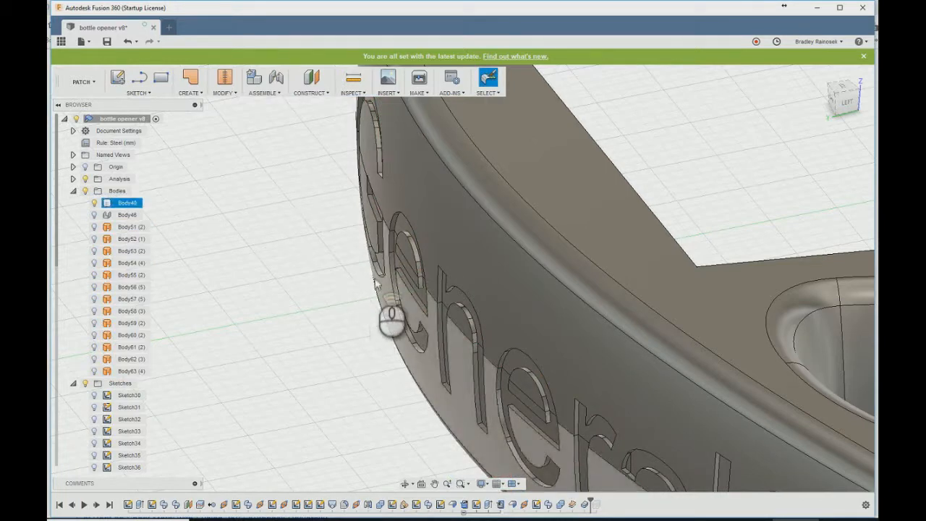
pyautogui.scroll(-4, 358, 275)
pyautogui.click(127, 214)
pyautogui.keyDown('shift'); pyautogui.click(126, 371); pyautogui.keyUp('shift')
pyautogui.rightClick(127, 371)
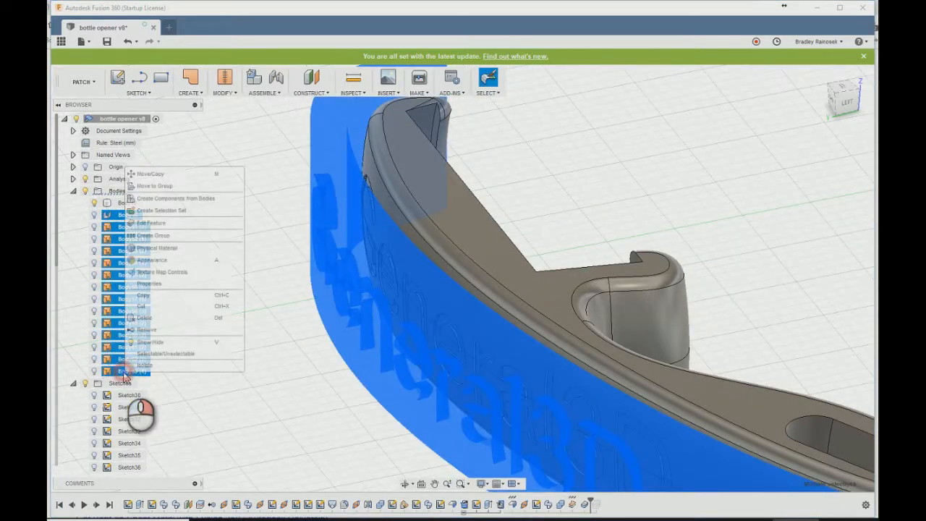
pyautogui.click(148, 342)
# - Check the engraving depth of the letter G by selecting short depth edges along its outline and inner corners
pyautogui.keyDown('shift'); pyautogui.moveTo(290, 343); pyautogui.dragTo(381, 318, button='middle'); pyautogui.keyUp('shift')
pyautogui.scroll(6, 287, 264)
pyautogui.keyDown('shift'); pyautogui.moveTo(287, 264); pyautogui.dragTo(273, 228, button='middle'); pyautogui.keyUp('shift')
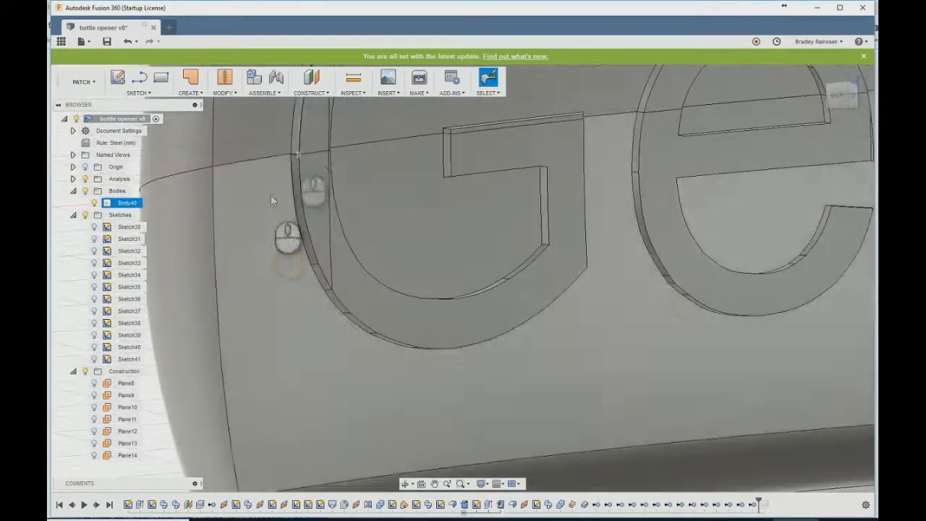
pyautogui.scroll(5, 295, 156)
pyautogui.click(293, 155)
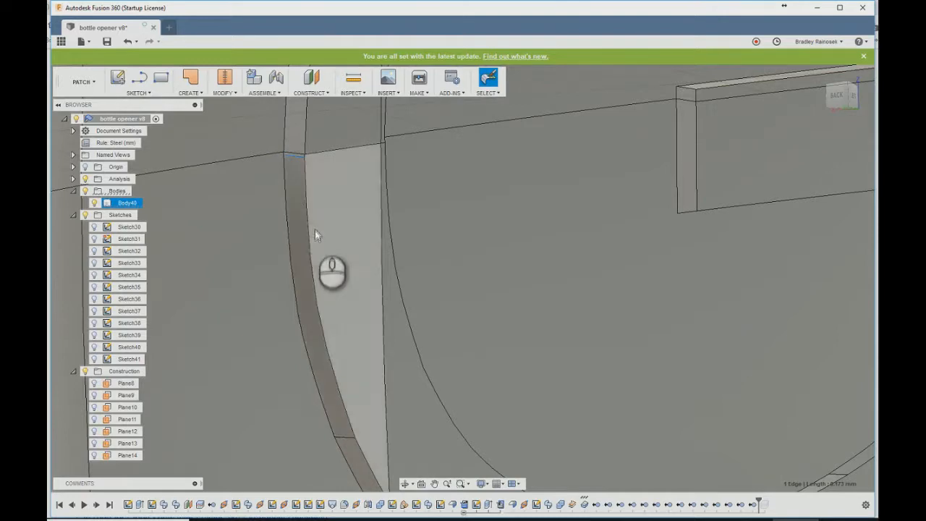
pyautogui.scroll(-5, 314, 228)
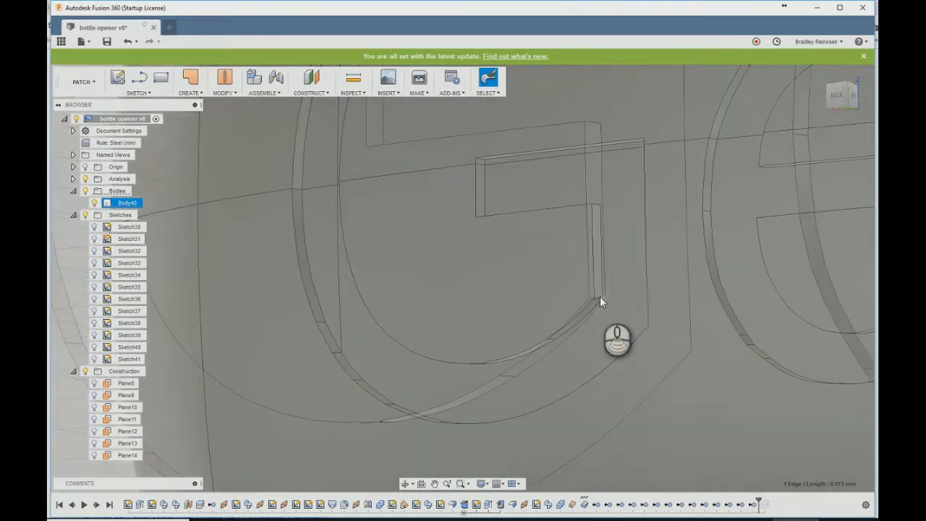
pyautogui.scroll(4, 600, 296)
pyautogui.click(594, 298)
pyautogui.scroll(-4, 475, 365)
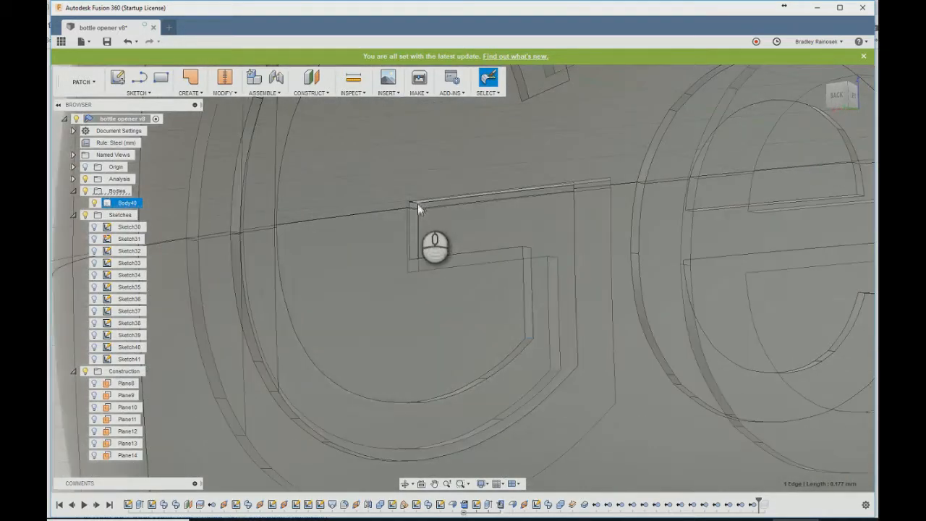
pyautogui.scroll(3, 417, 208)
pyautogui.scroll(-5, 378, 355)
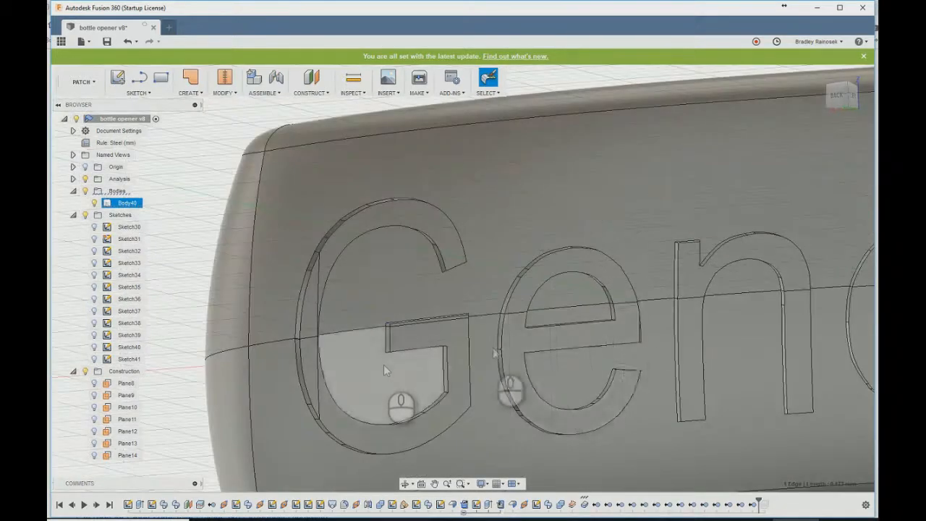
pyautogui.scroll(2, 534, 291)
pyautogui.scroll(2, 340, 172)
pyautogui.scroll(3, 343, 173)
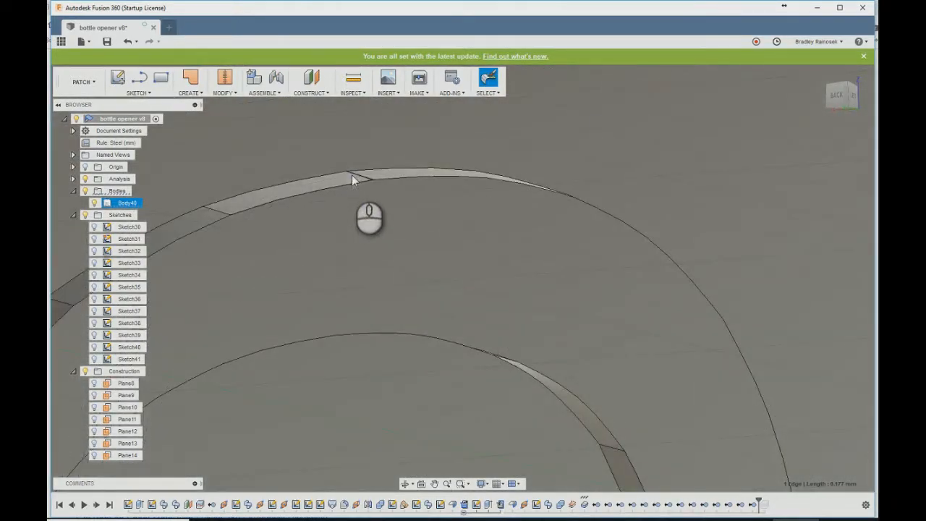
pyautogui.scroll(-6, 258, 144)
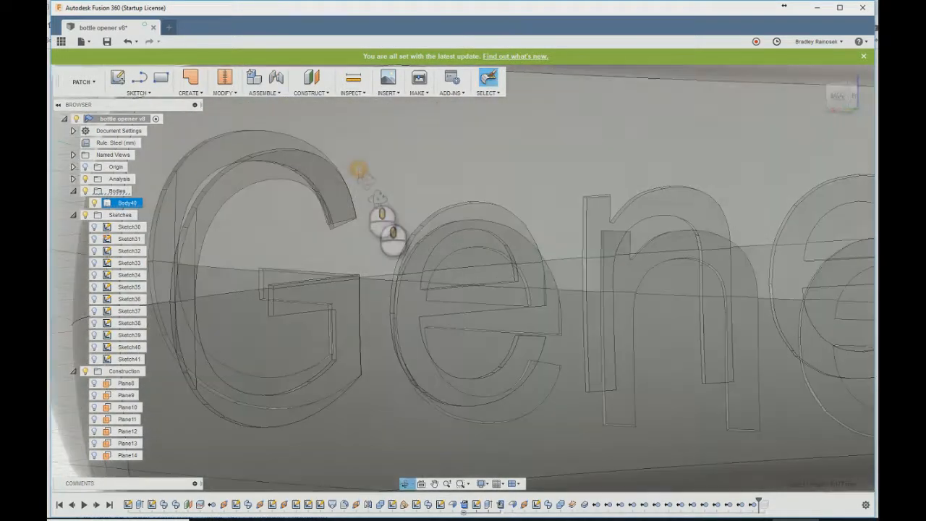
# - Check the engraving depth of the other letters, selecting a depth edge in the "com" portion of the lettering
pyautogui.scroll(-3, 260, 253)
pyautogui.scroll(3, 756, 265)
pyautogui.scroll(3, 644, 304)
pyautogui.scroll(3, 734, 261)
pyautogui.scroll(3, 738, 268)
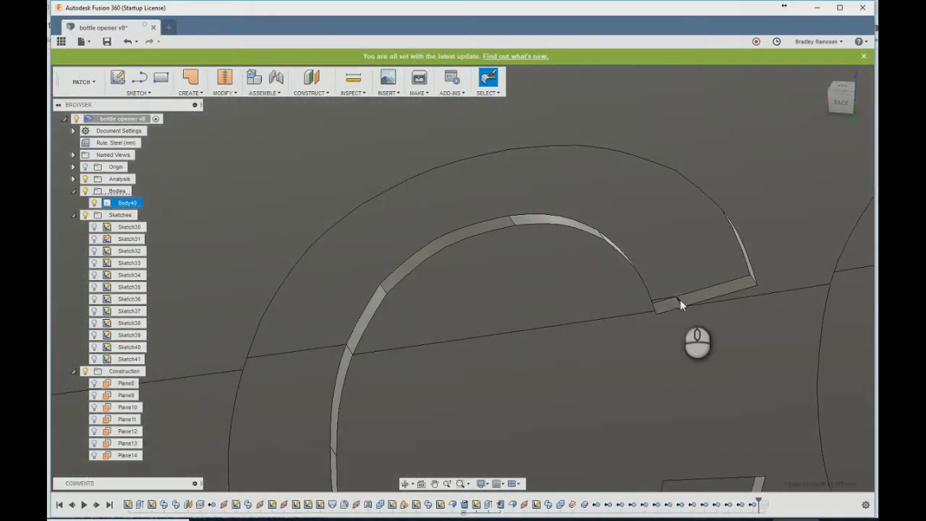
pyautogui.scroll(3, 570, 328)
pyautogui.scroll(-5, 384, 290)
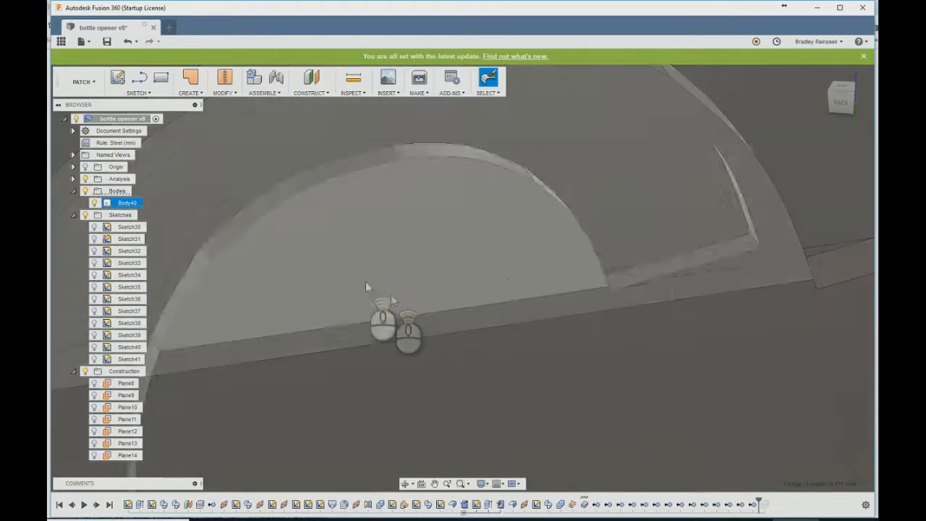
pyautogui.scroll(-3, 424, 263)
pyautogui.scroll(8, 614, 238)
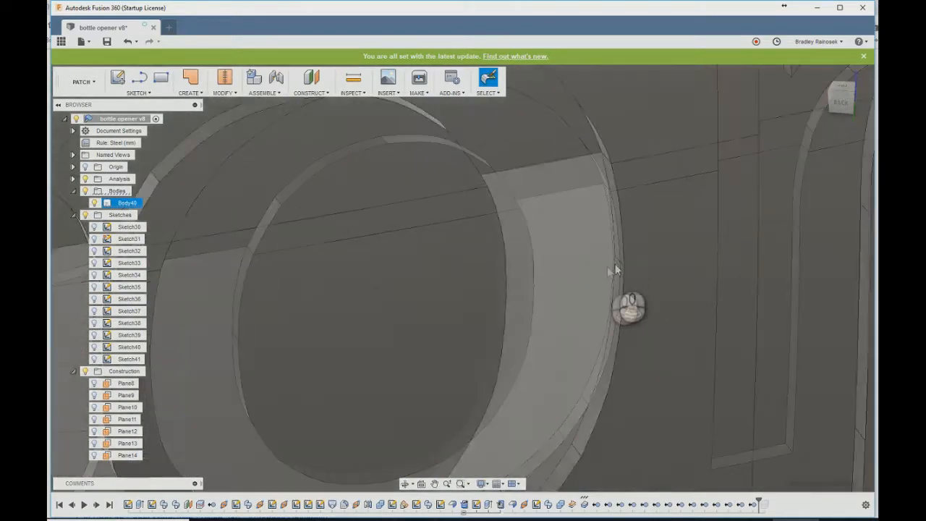
pyautogui.scroll(-10, 617, 257)
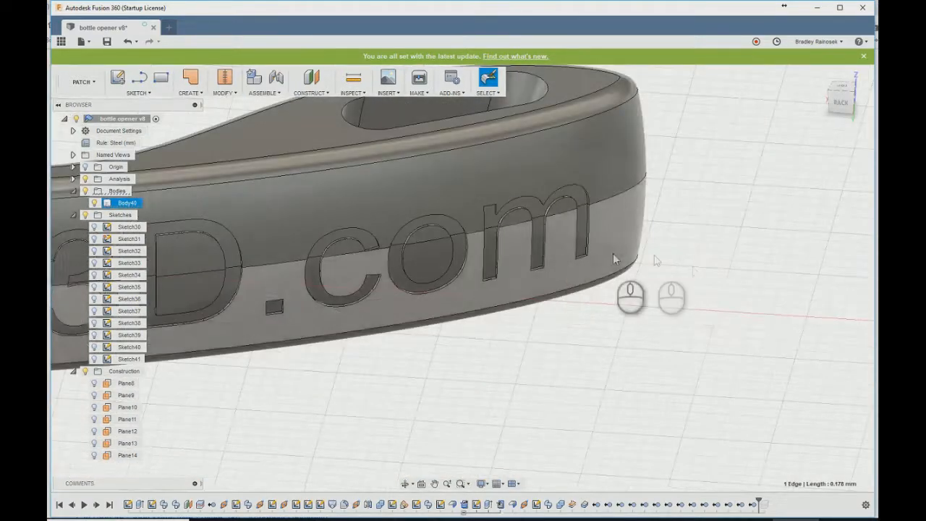
pyautogui.scroll(-5, 613, 257)
# - Examine the wall of the engraved G where the curved back's middle edge crosses the letter
pyautogui.keyDown('shift'); pyautogui.moveTo(414, 155); pyautogui.dragTo(459, 151, button='middle'); pyautogui.keyUp('shift')
pyautogui.scroll(8, 414, 330)
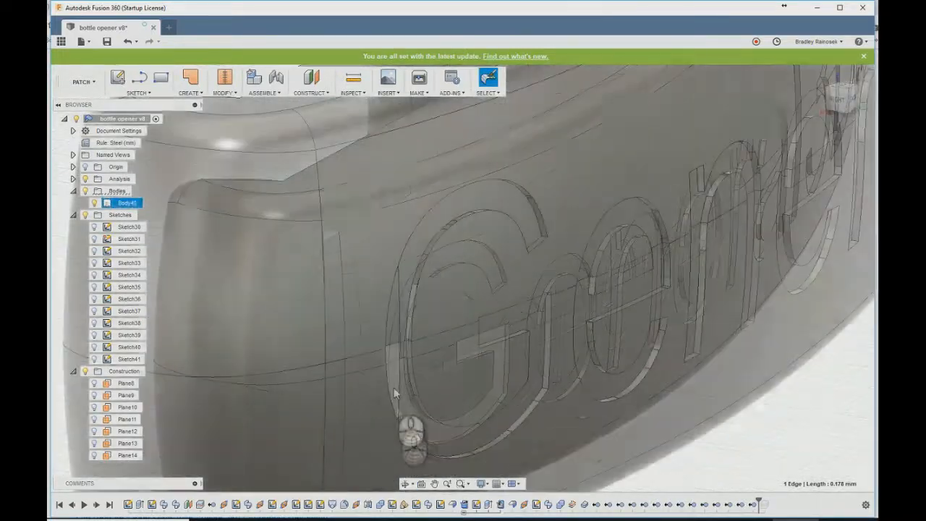
pyautogui.keyDown('shift'); pyautogui.moveTo(396, 318); pyautogui.dragTo(321, 350, button='middle'); pyautogui.keyUp('shift')
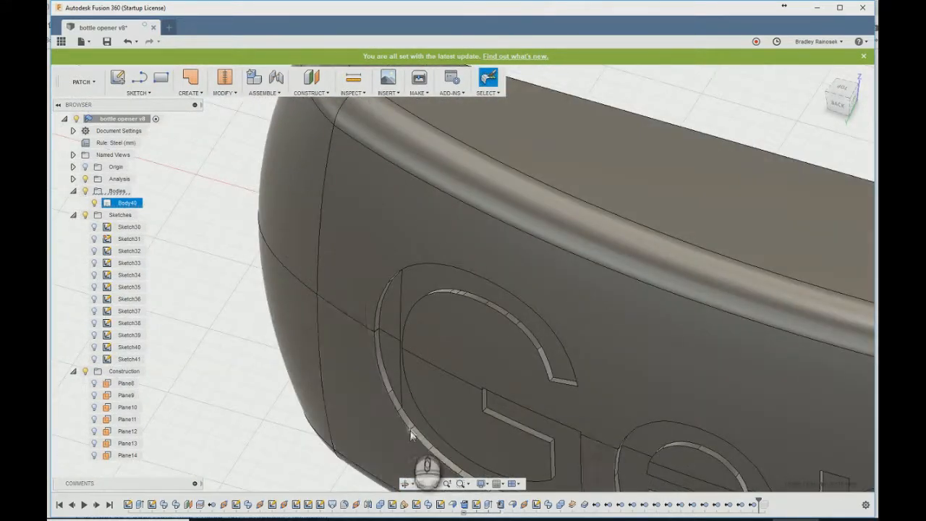
pyautogui.scroll(5, 410, 428)
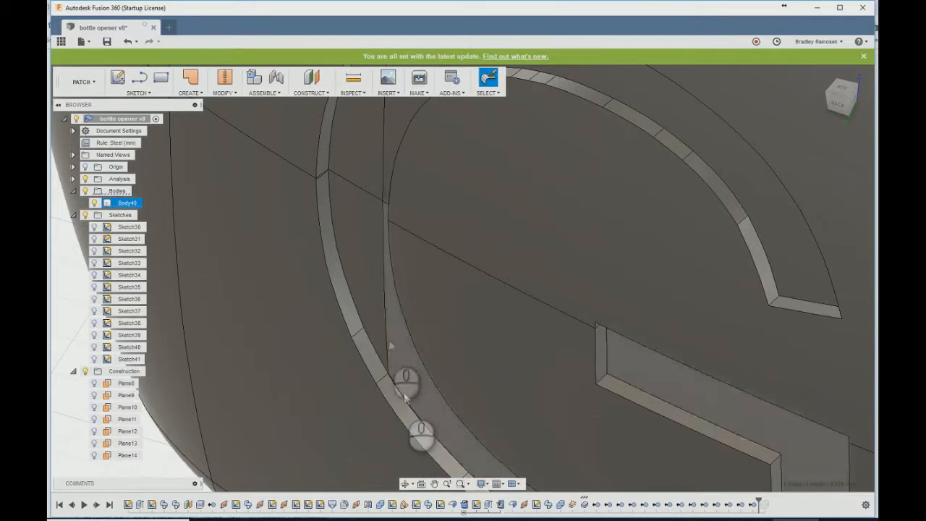
pyautogui.scroll(5, 326, 179)
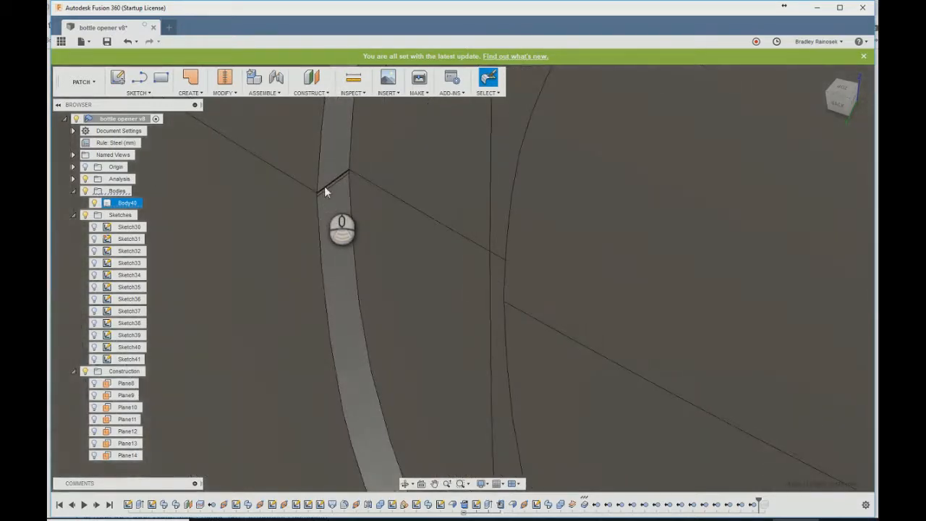
pyautogui.scroll(-5, 398, 210)
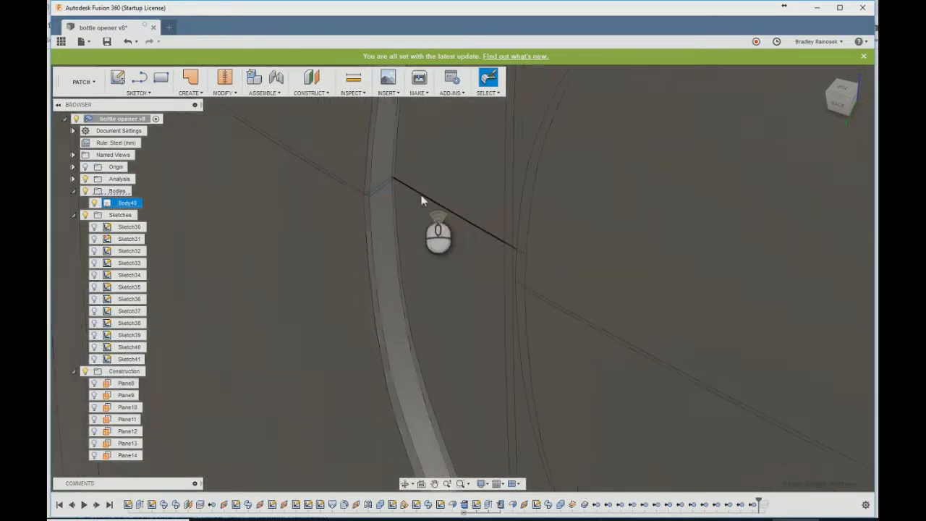
pyautogui.scroll(-5, 450, 262)
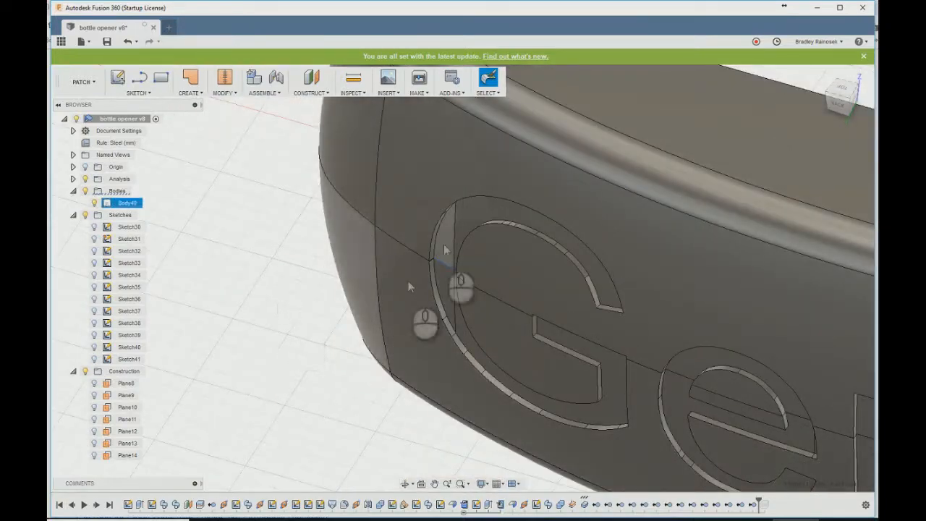
# - Save a new version of the bottle opener design with the description "User Saved"
pyautogui.keyDown('shift'); pyautogui.moveTo(453, 223); pyautogui.dragTo(394, 260, button='middle'); pyautogui.keyUp('shift')
pyautogui.scroll(-5, 418, 340)
pyautogui.keyDown('shift'); pyautogui.moveTo(419, 344); pyautogui.dragTo(263, 362, button='middle'); pyautogui.keyUp('shift')
pyautogui.scroll(-6, 265, 358)
pyautogui.keyDown('shift'); pyautogui.moveTo(624, 248); pyautogui.dragTo(182, 123, button='middle'); pyautogui.keyUp('shift')
pyautogui.click(108, 42)
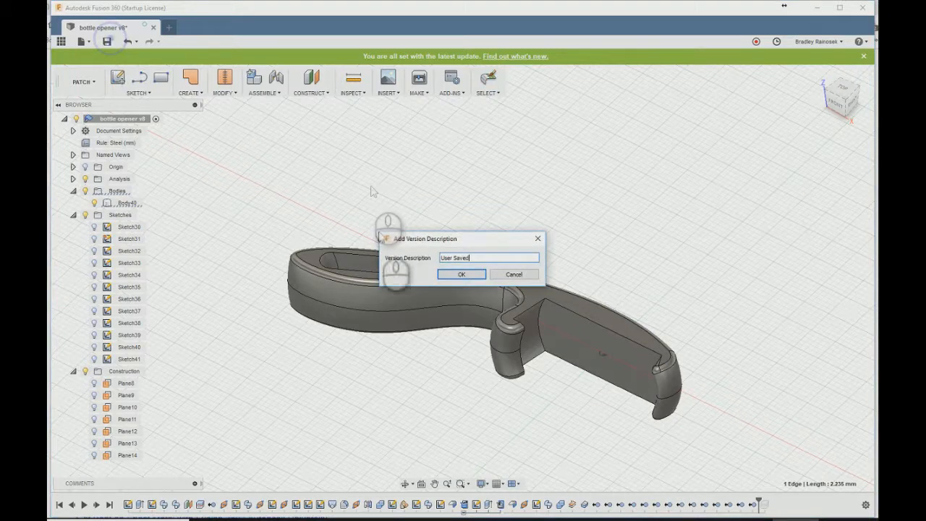
pyautogui.click(478, 273)
# - Create a construction plane through the Z axis at an angle of 40 degrees
pyautogui.scroll(2, 391, 379)
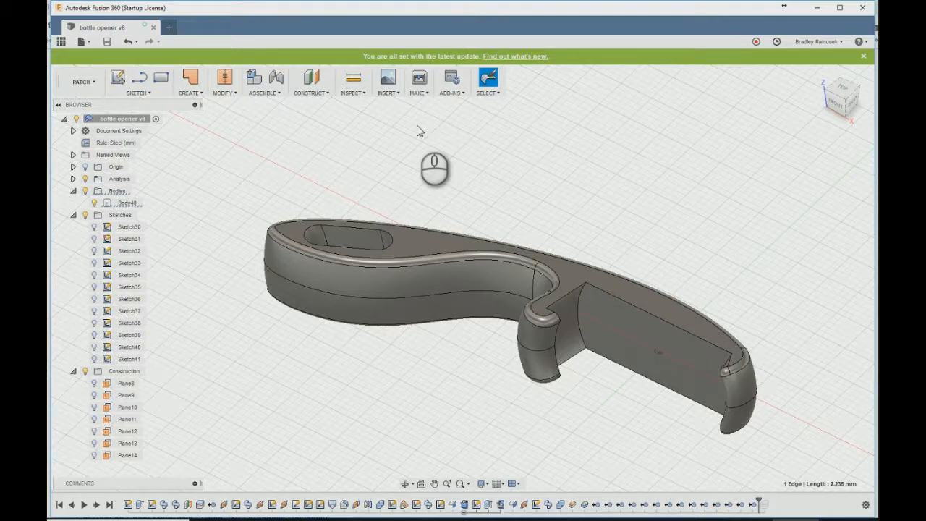
pyautogui.click(321, 91)
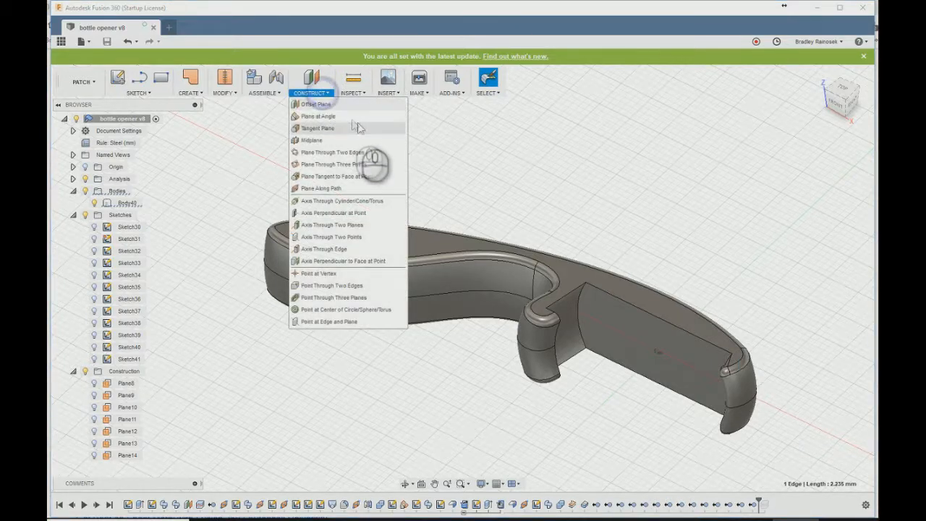
pyautogui.click(343, 117)
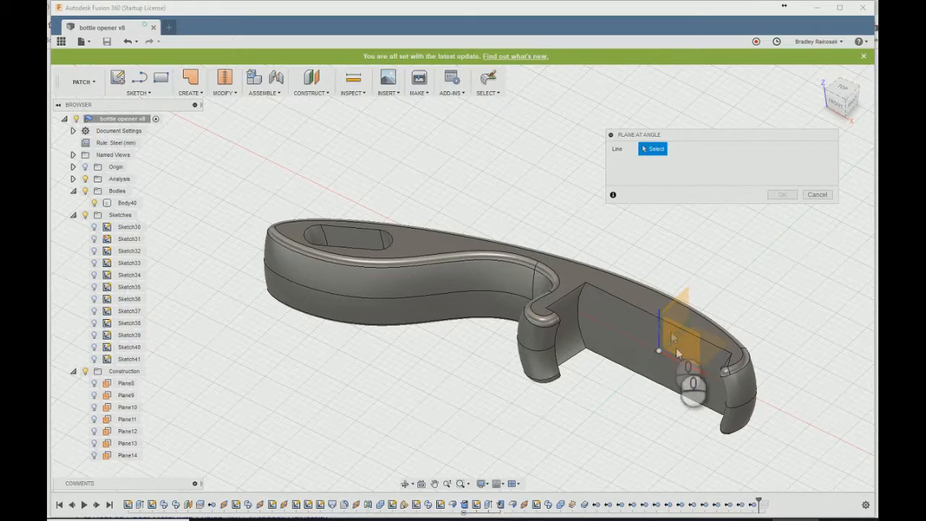
pyautogui.scroll(5, 671, 336)
pyautogui.click(638, 326)
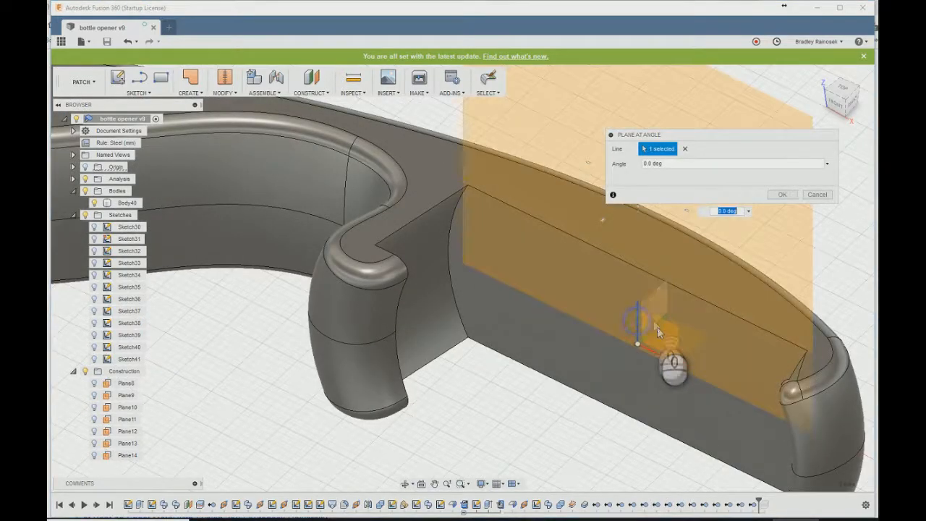
pyautogui.scroll(-5, 651, 327)
pyautogui.moveTo(640, 232); pyautogui.dragTo(642, 232)
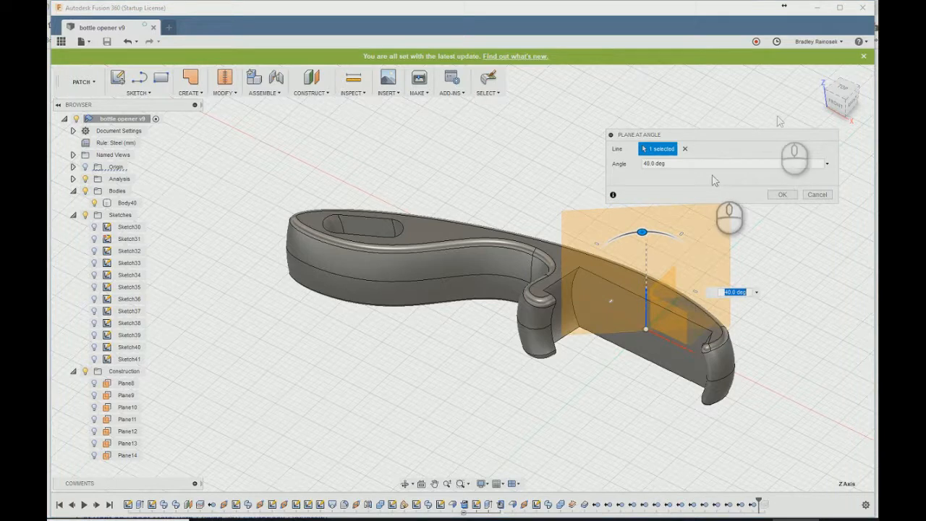
pyautogui.click(843, 88)
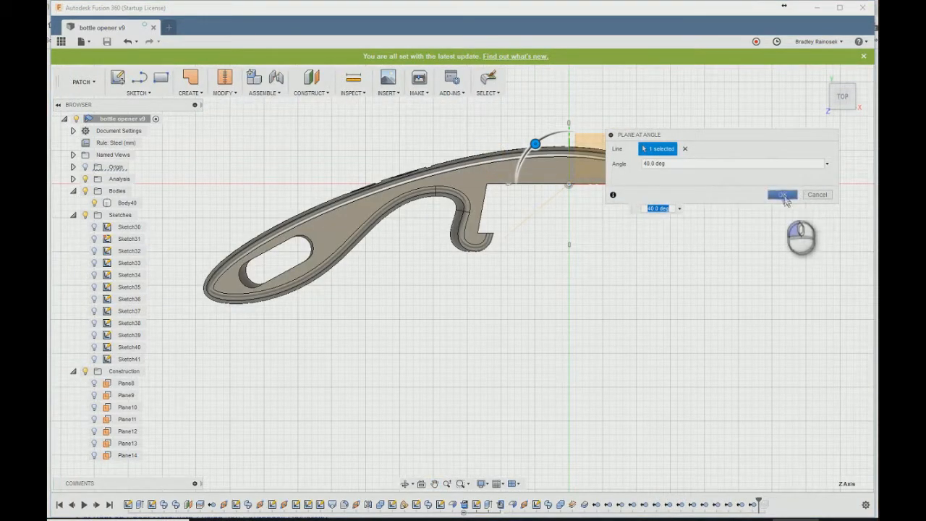
pyautogui.click(782, 194)
# - Start a sketch on the new angled plane and switch to the Model workspace
pyautogui.keyDown('shift'); pyautogui.moveTo(539, 279); pyautogui.dragTo(507, 274, button='middle'); pyautogui.keyUp('shift')
pyautogui.click(514, 187)
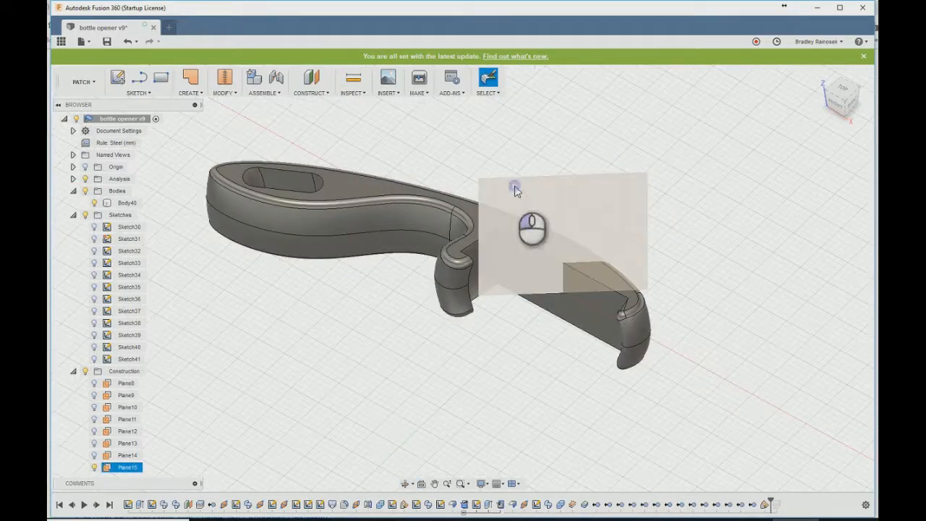
pyautogui.click(118, 76)
pyautogui.click(91, 84)
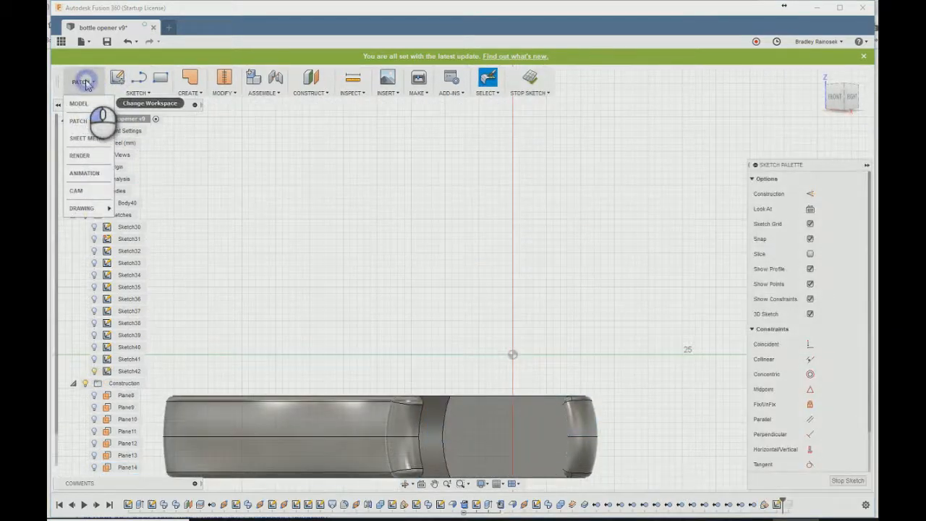
pyautogui.click(80, 102)
# - Add the sketch text "Bottle" over the handle in Arial, 10 mm high, with its angle set to -90 degrees
pyautogui.click(137, 92)
pyautogui.click(129, 230)
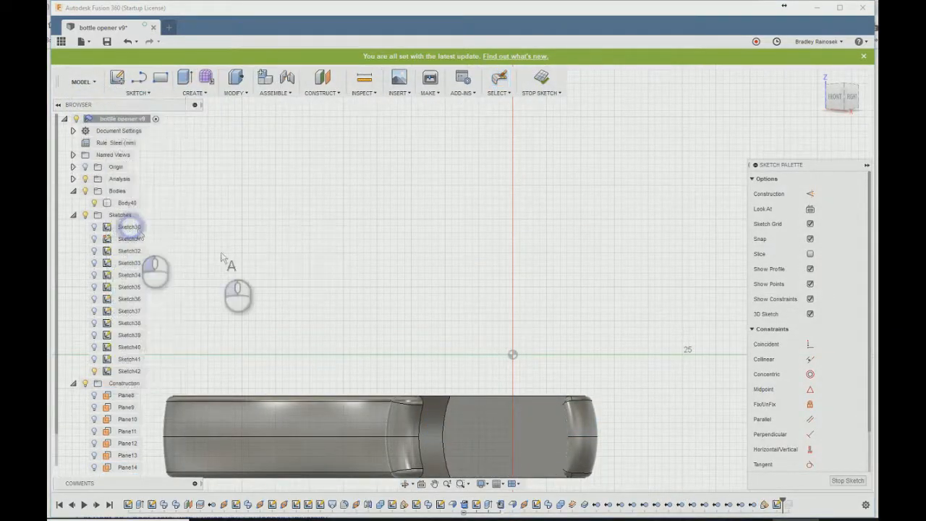
pyautogui.scroll(-1, 347, 254)
pyautogui.moveTo(354, 239); pyautogui.dragTo(470, 141, button='middle')
pyautogui.click(344, 341)
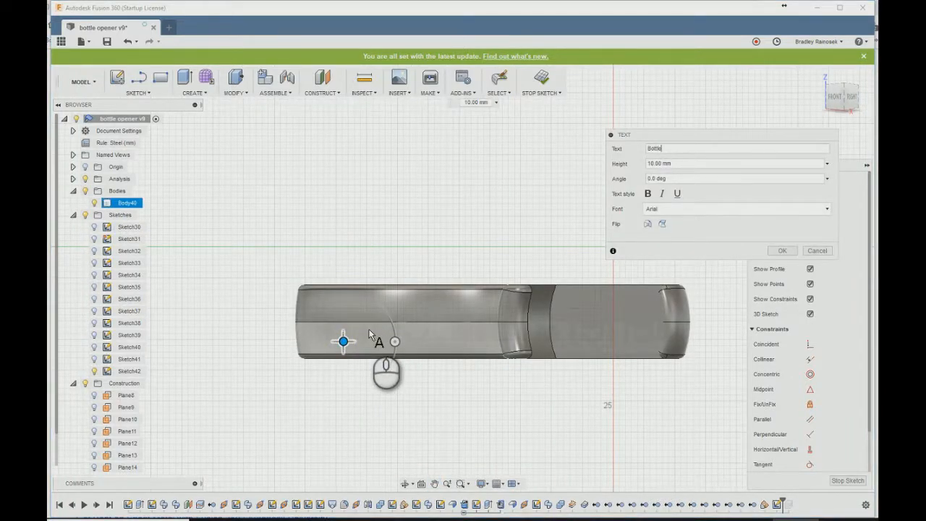
pyautogui.moveTo(394, 343); pyautogui.dragTo(345, 304)
pyautogui.keyDown('shift'); pyautogui.moveTo(384, 234); pyautogui.dragTo(380, 253, button='middle'); pyautogui.keyUp('shift')
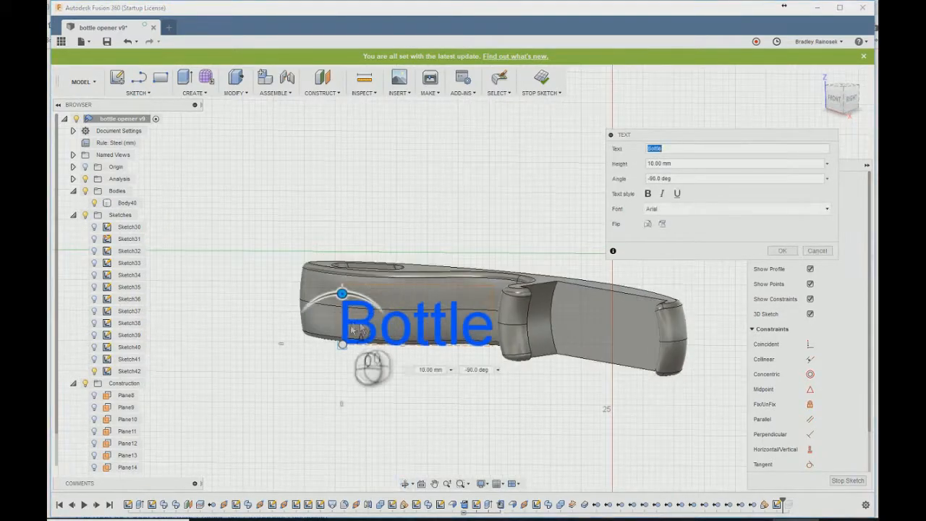
pyautogui.rightClick(113, 372)
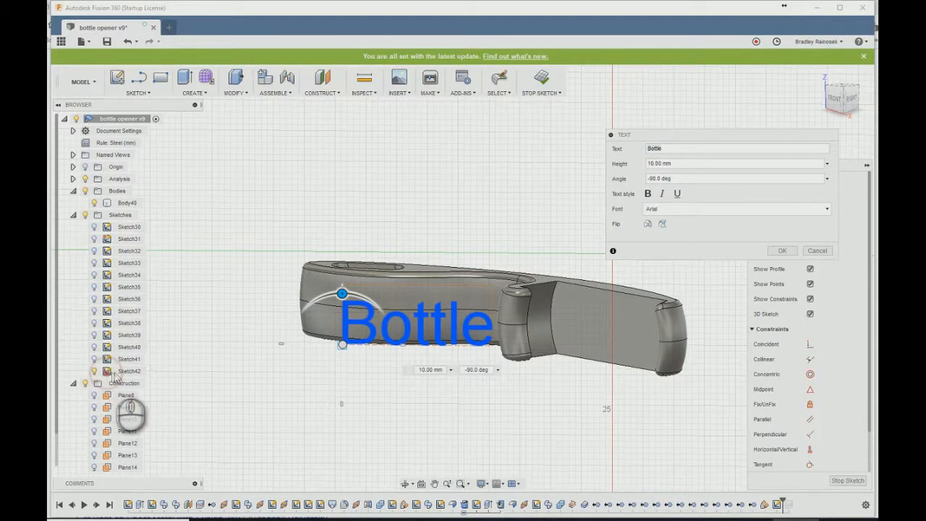
pyautogui.click(782, 251)
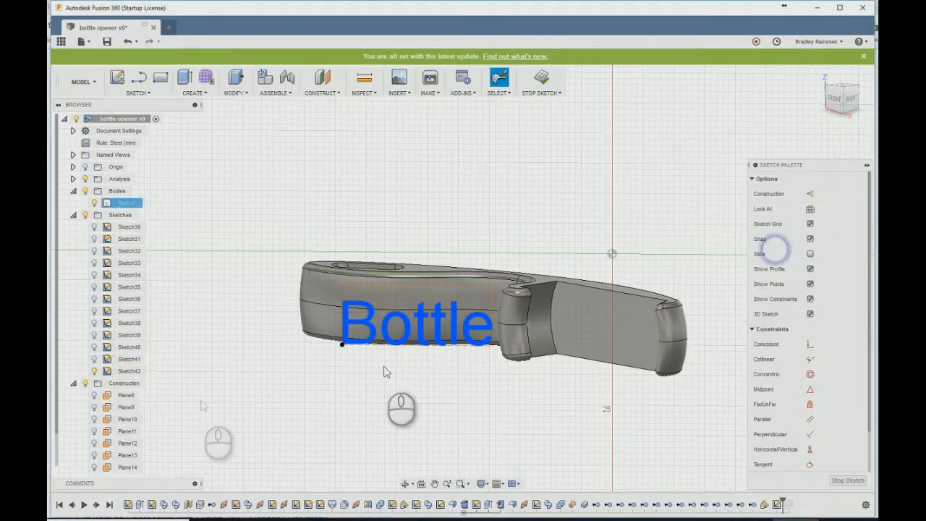
# - View the angled-plane sketch straight on and delete its "Bottle" text
pyautogui.rightClick(118, 371)
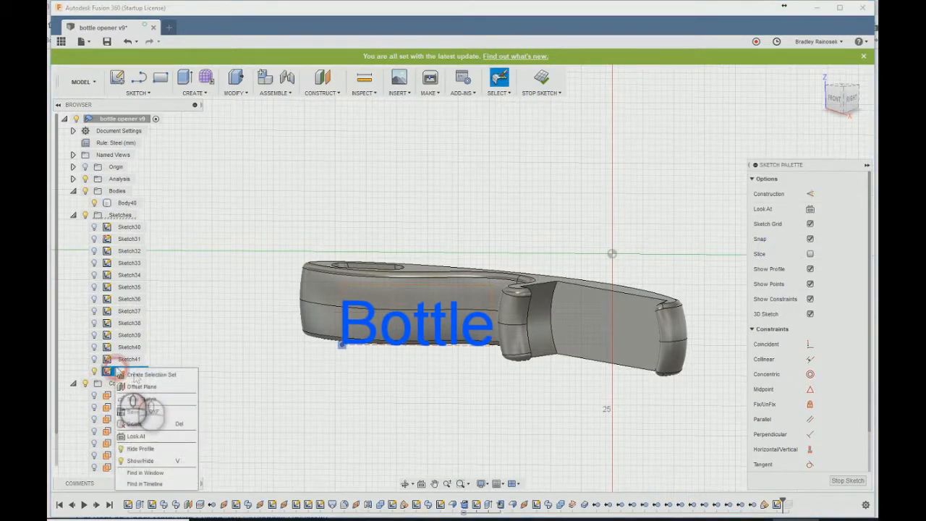
pyautogui.click(135, 437)
pyautogui.click(193, 373)
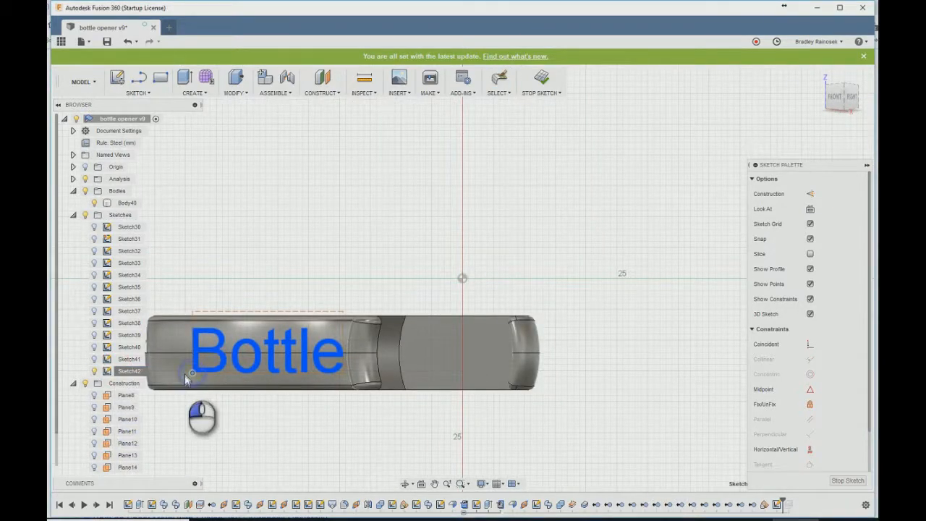
pyautogui.click(193, 373)
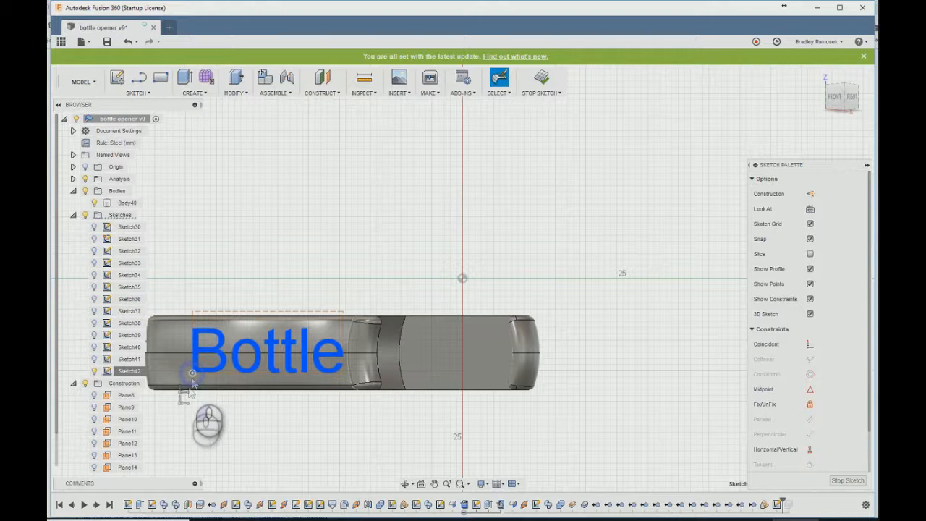
pyautogui.moveTo(192, 373)
pyautogui.mouseDown()
pyautogui.moveTo(180, 383)
pyautogui.moveTo(207, 373)
pyautogui.mouseUp()
pyautogui.hotkey('ctrl', 'z')
pyautogui.click(219, 368)
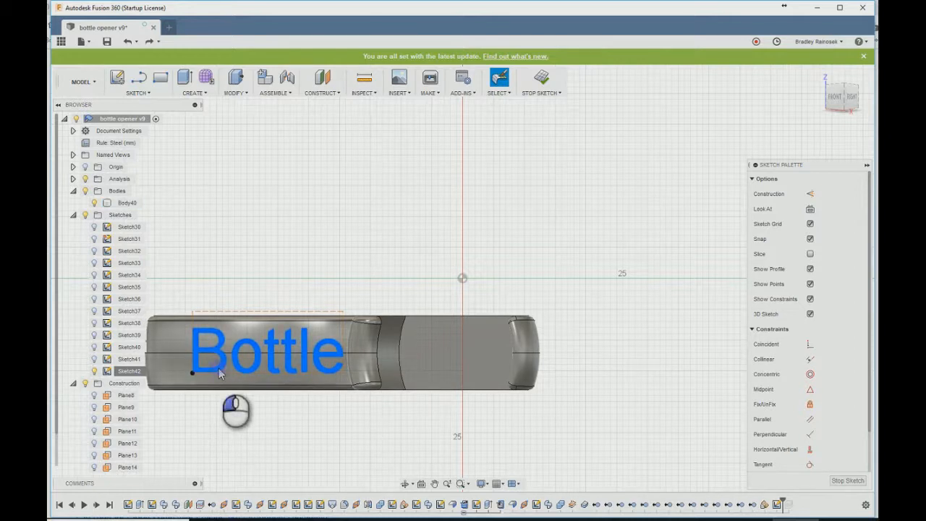
pyautogui.press('Delete')
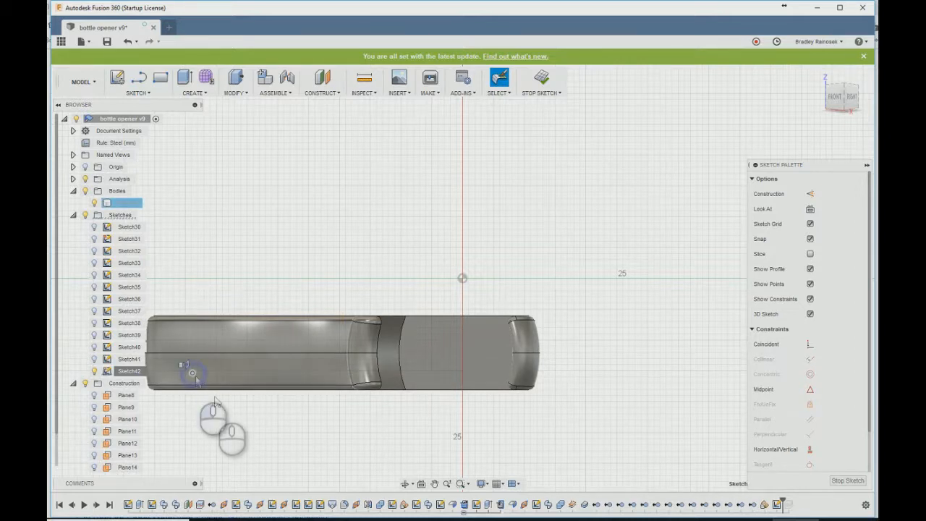
# - Place new "Bottle" sketch text on the handle in Arial, 10 mm high at -90 degrees, centre it across the handle, and finish the sketch
pyautogui.click(136, 93)
pyautogui.click(122, 231)
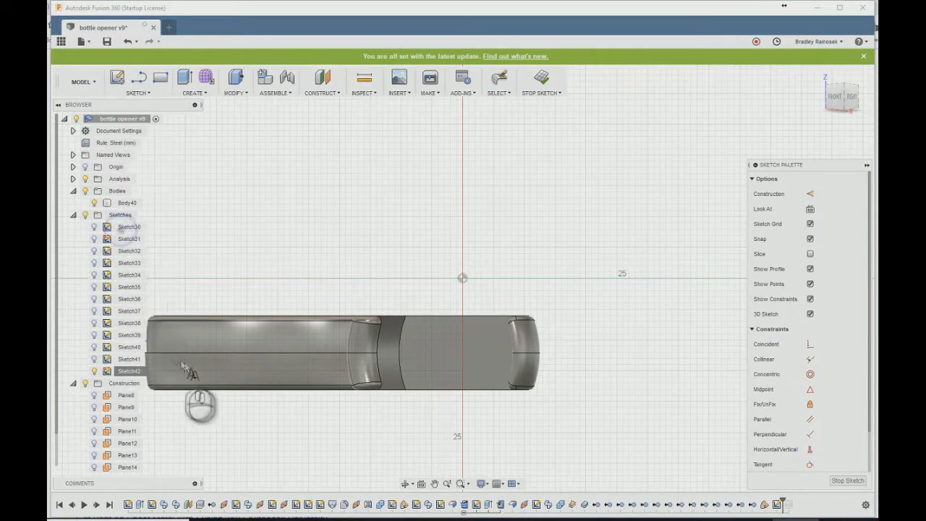
pyautogui.click(174, 370)
pyautogui.write('Bottle')
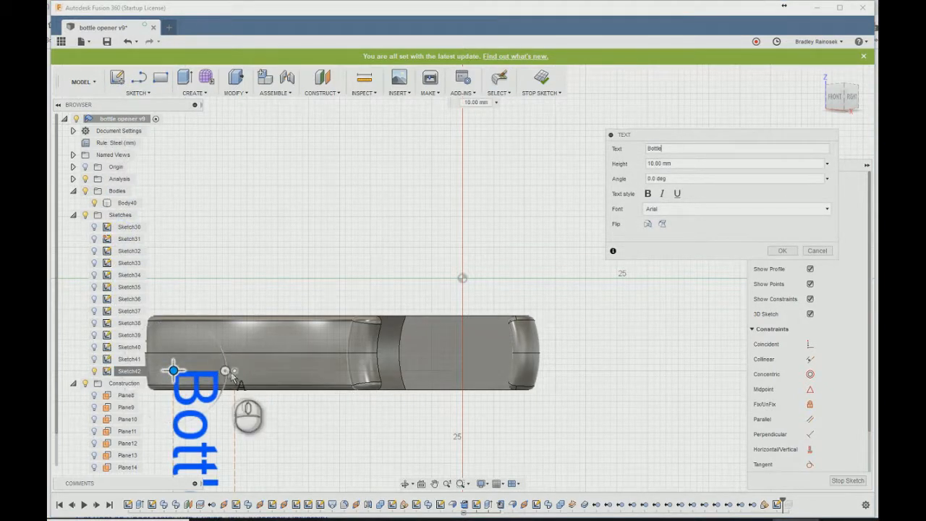
pyautogui.moveTo(225, 371); pyautogui.dragTo(173, 319)
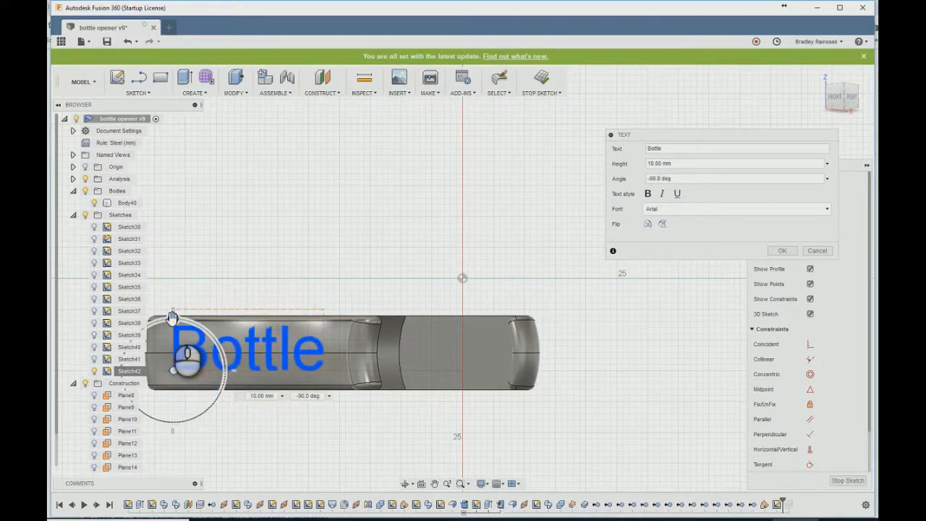
pyautogui.moveTo(174, 371); pyautogui.dragTo(180, 374)
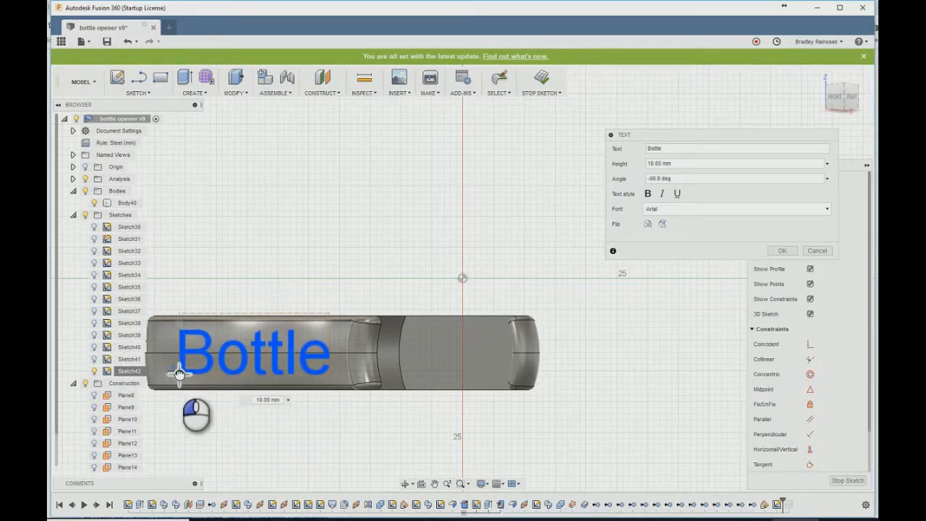
pyautogui.click(782, 250)
pyautogui.moveTo(382, 208)
pyautogui.keyDown('shift'); pyautogui.mouseDown(button='middle')
pyautogui.moveTo(369, 210)
pyautogui.moveTo(353, 239)
pyautogui.moveTo(372, 240)
pyautogui.moveTo(370, 230)
pyautogui.moveTo(393, 213)
pyautogui.mouseUp(button='middle'); pyautogui.keyUp('shift')
pyautogui.click(541, 78)
# - Extrude the "Bottle" text as a cut up to the handle's curved side face, with the alternative face chaining option and a -0.2 mm offset
pyautogui.press('e')
pyautogui.click(391, 385)
pyautogui.click(678, 180)
pyautogui.click(672, 192)
pyautogui.click(672, 194)
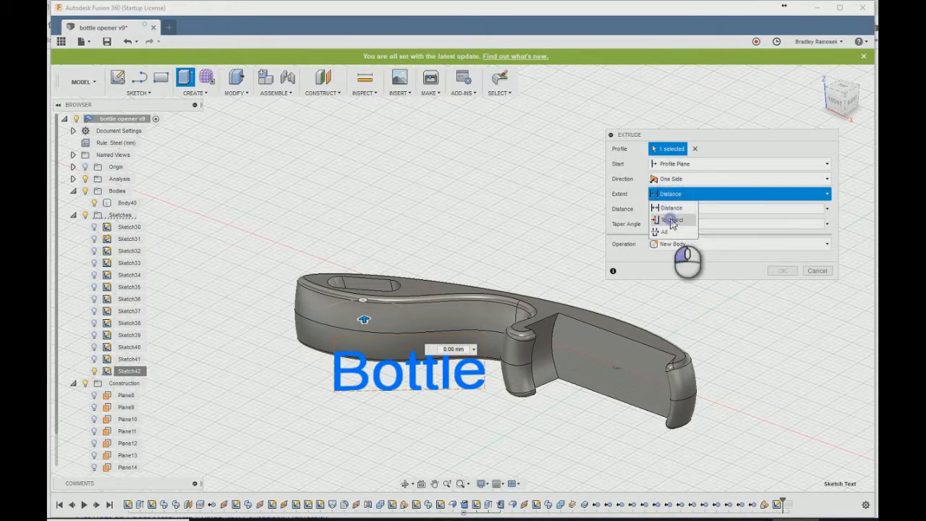
pyautogui.click(672, 221)
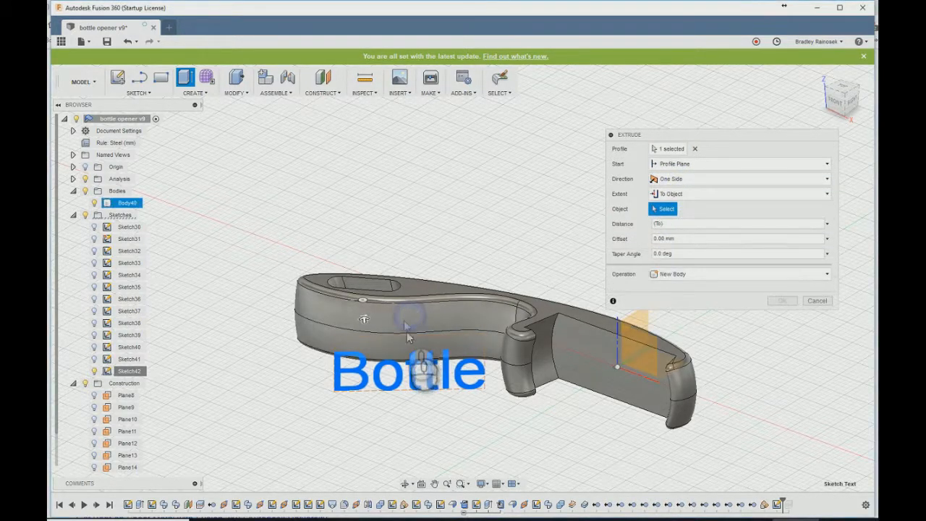
pyautogui.click(406, 327)
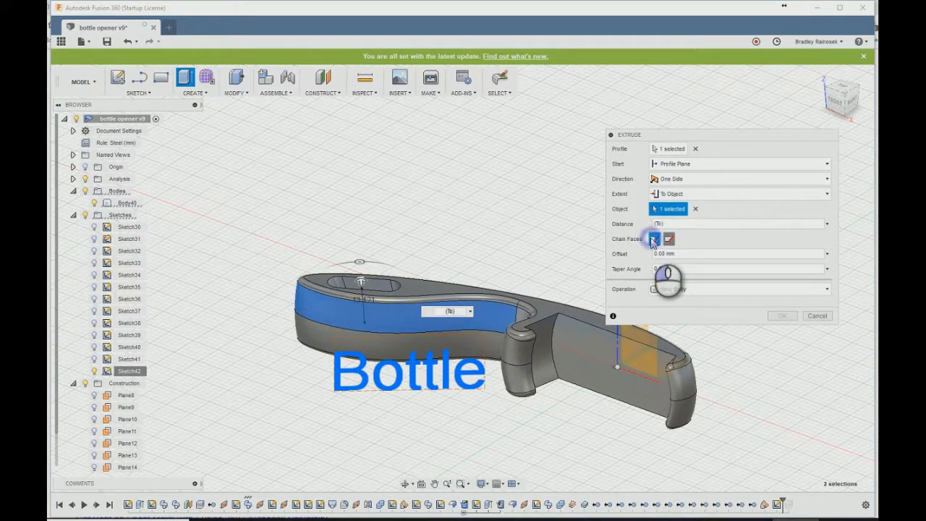
pyautogui.click(653, 241)
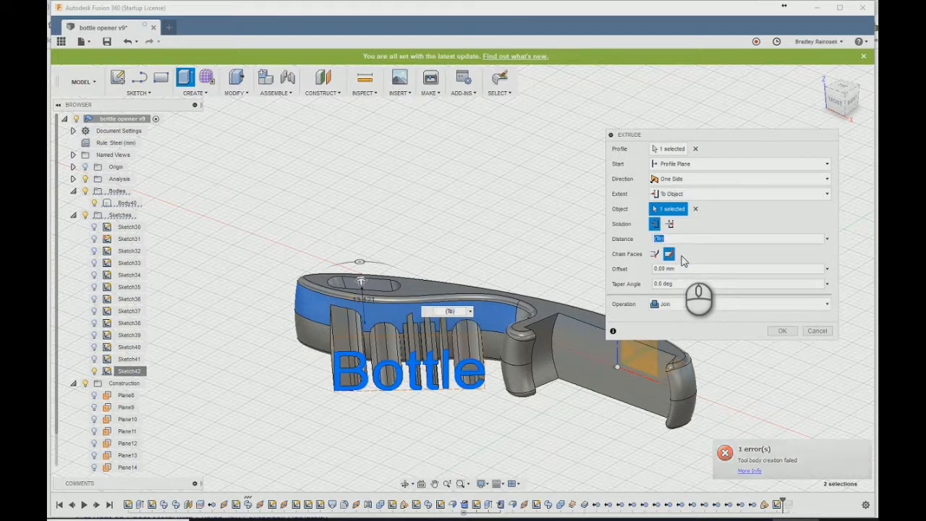
pyautogui.click(680, 270)
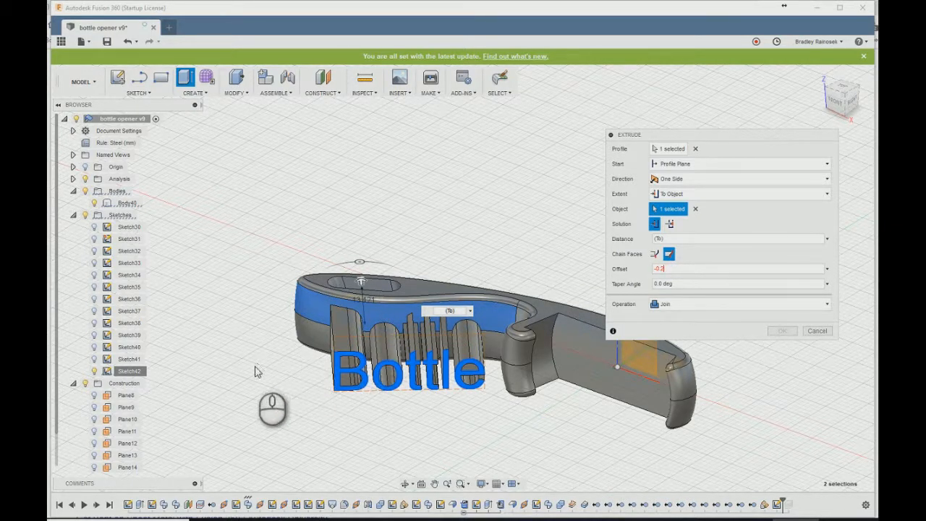
pyautogui.scroll(2, 505, 402)
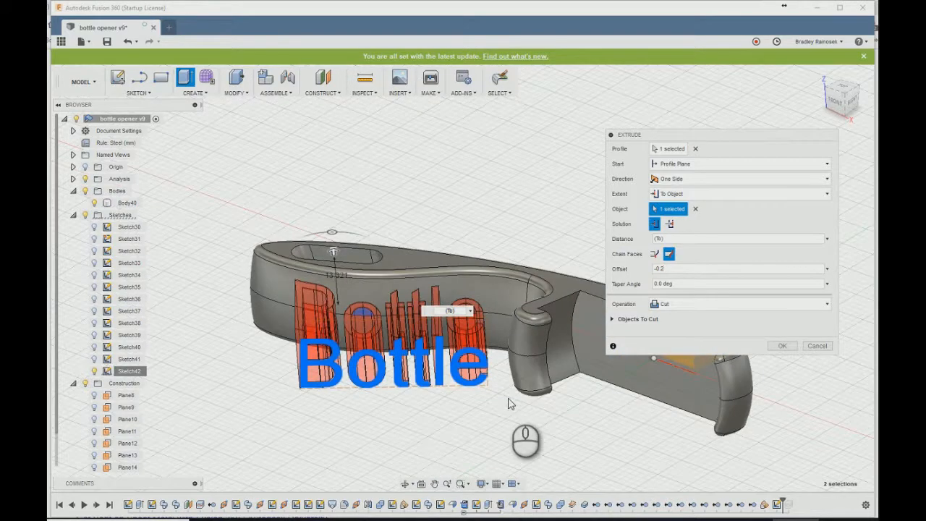
pyautogui.click(780, 346)
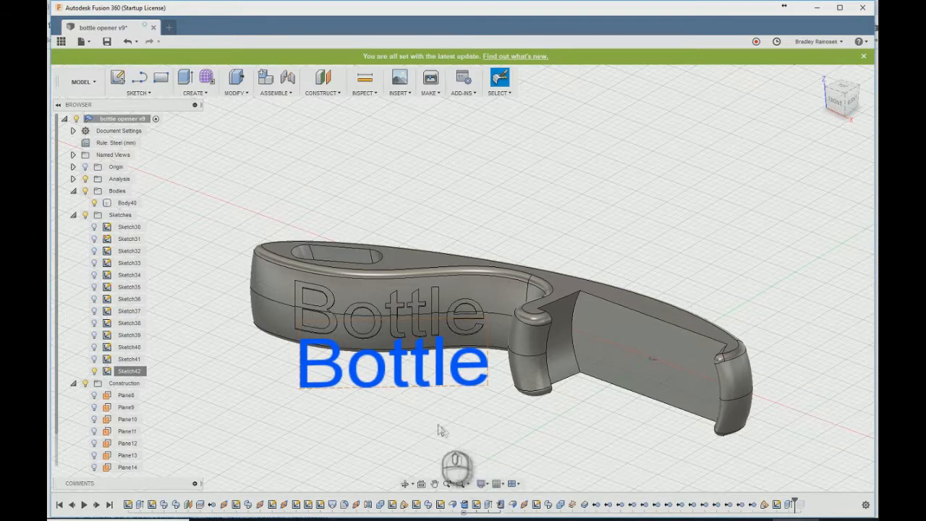
# - Start a sketch on the flat face between the opener's two lips and place the text "Opener" on it
pyautogui.keyDown('shift'); pyautogui.moveTo(390, 427); pyautogui.dragTo(387, 397, button='middle'); pyautogui.keyUp('shift')
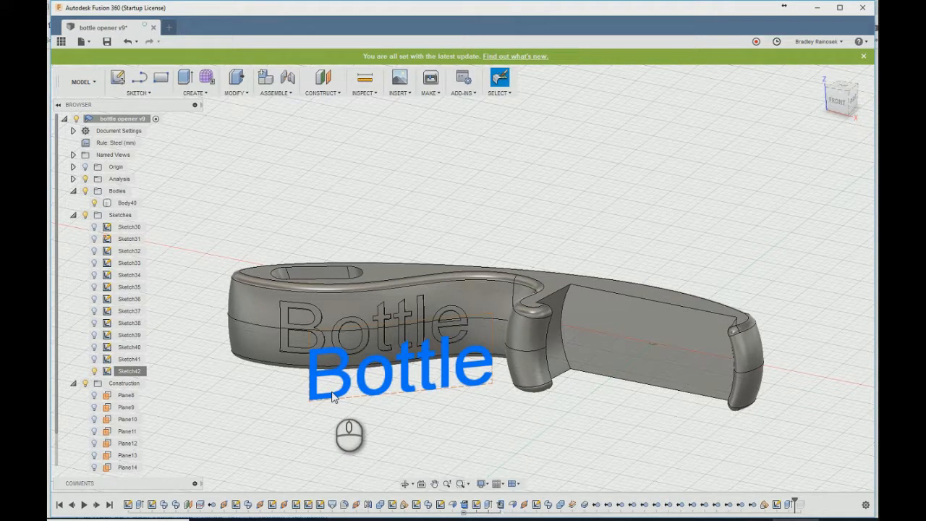
pyautogui.click(629, 340)
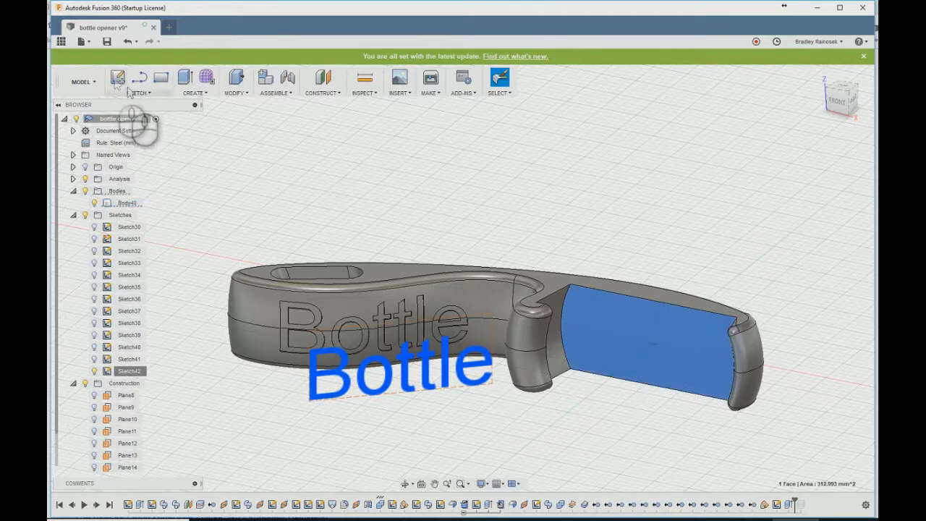
pyautogui.click(116, 78)
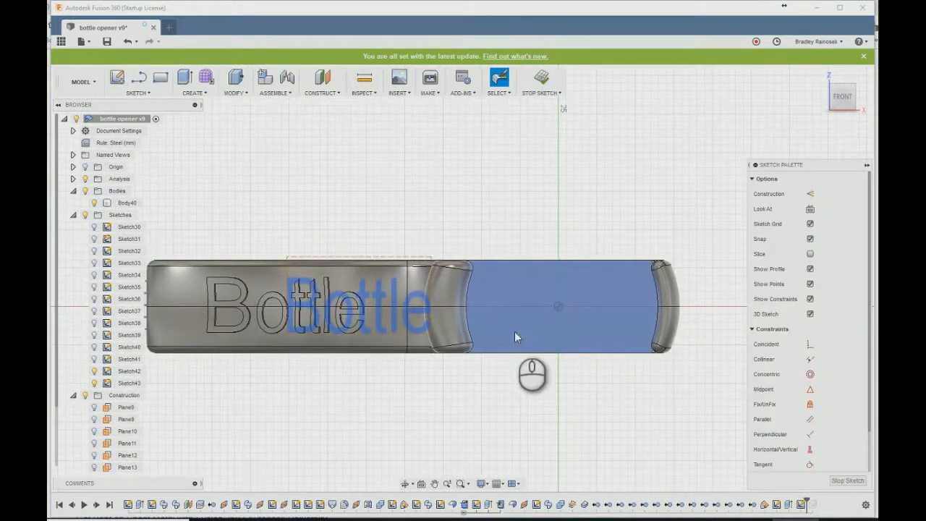
pyautogui.click(137, 93)
pyautogui.click(123, 231)
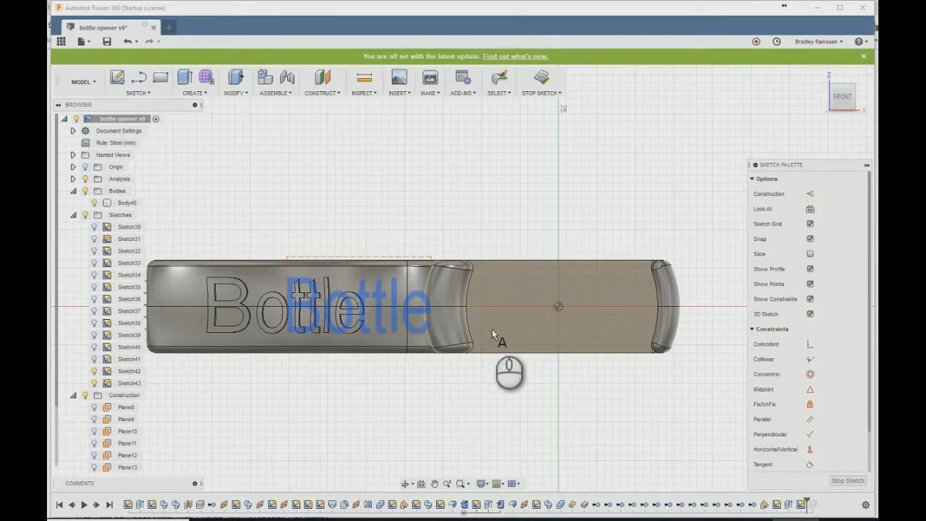
pyautogui.click(489, 329)
pyautogui.write('Opener')
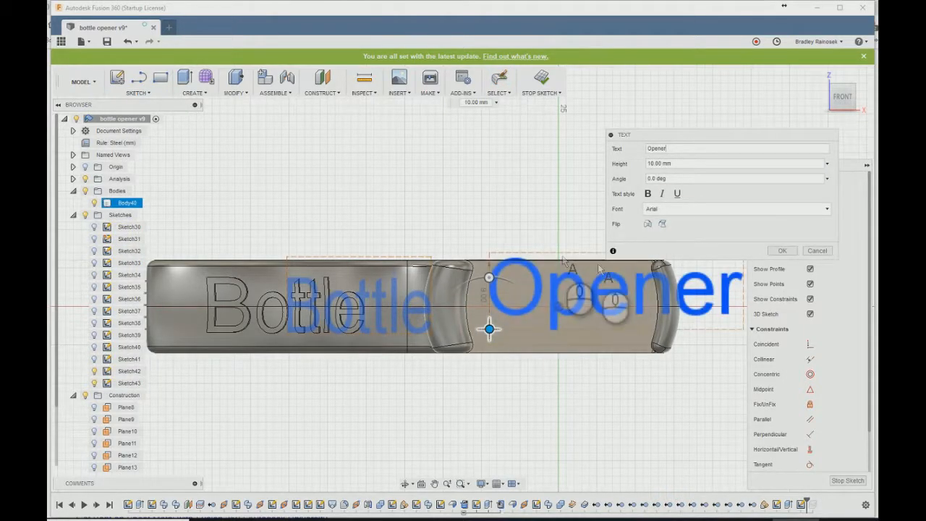
pyautogui.scroll(-1, 510, 418)
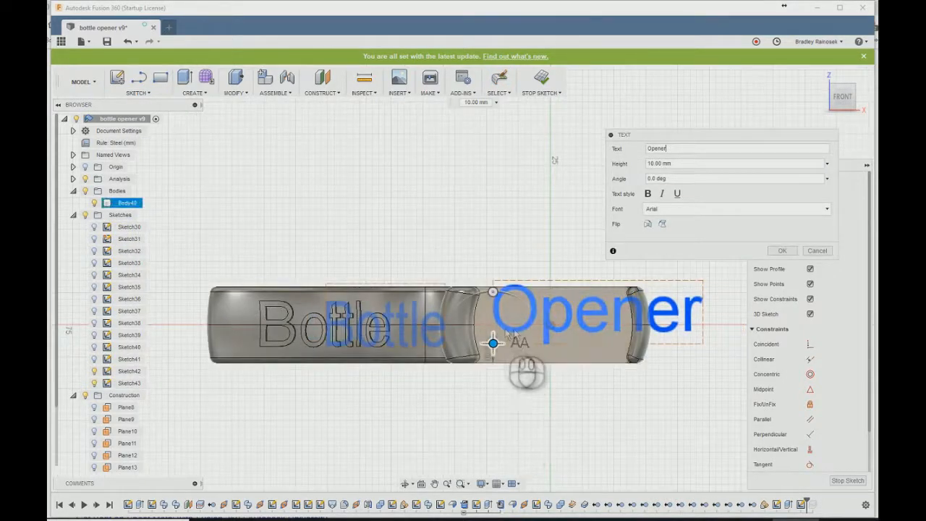
pyautogui.moveTo(493, 343); pyautogui.dragTo(481, 359)
# - Set the "Opener" text height to 7 mm and position the text centrally on the flat face
pyautogui.click(672, 164)
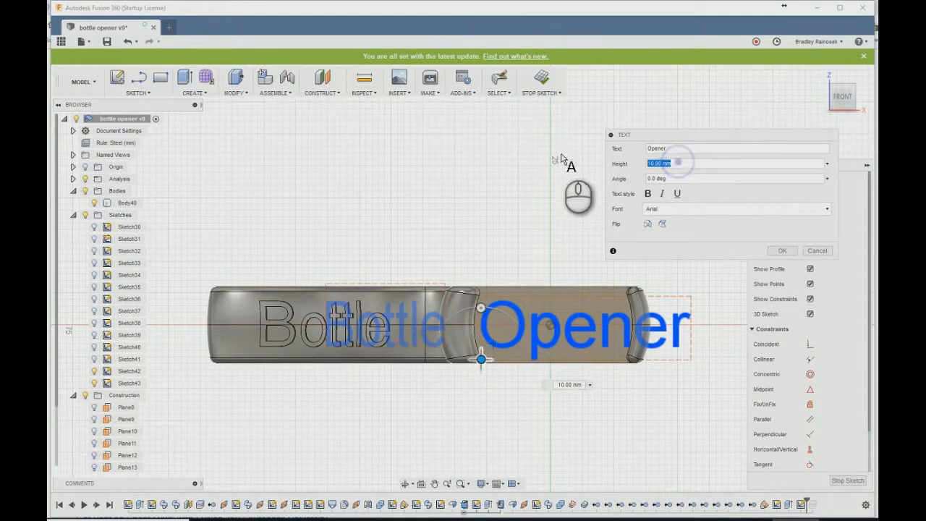
pyautogui.write('6')
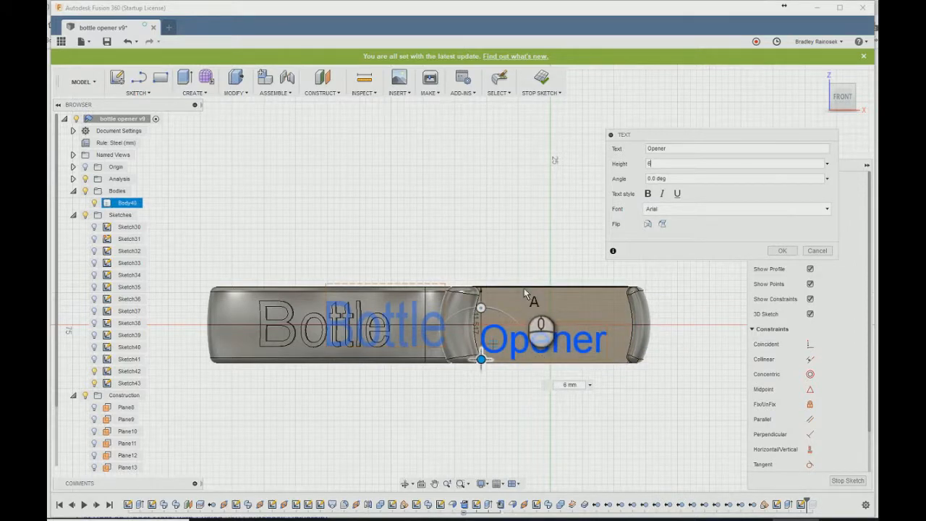
pyautogui.press('BackSpace')
pyautogui.write('8')
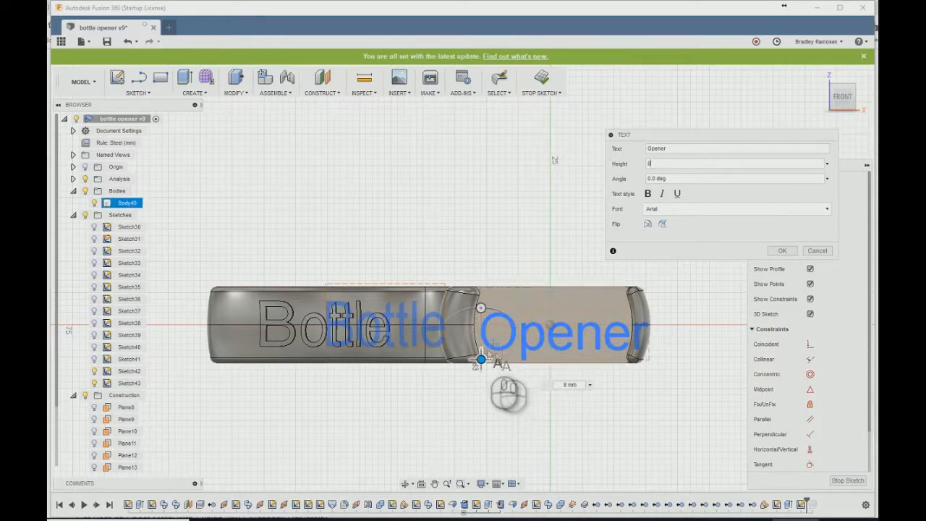
pyautogui.moveTo(505, 308)
pyautogui.keyDown('shift'); pyautogui.mouseDown(button='middle')
pyautogui.moveTo(493, 336)
pyautogui.moveTo(479, 307)
pyautogui.moveTo(496, 301)
pyautogui.moveTo(493, 317)
pyautogui.mouseUp(button='middle'); pyautogui.keyUp('shift')
pyautogui.click(661, 163)
pyautogui.write('7')
pyautogui.keyDown('shift'); pyautogui.moveTo(510, 401); pyautogui.dragTo(481, 327, button='middle'); pyautogui.keyUp('shift')
pyautogui.moveTo(477, 330)
pyautogui.mouseDown()
pyautogui.moveTo(496, 324)
pyautogui.moveTo(488, 327)
pyautogui.mouseUp()
pyautogui.keyDown('shift'); pyautogui.moveTo(487, 327); pyautogui.dragTo(489, 347, button='middle'); pyautogui.keyUp('shift')
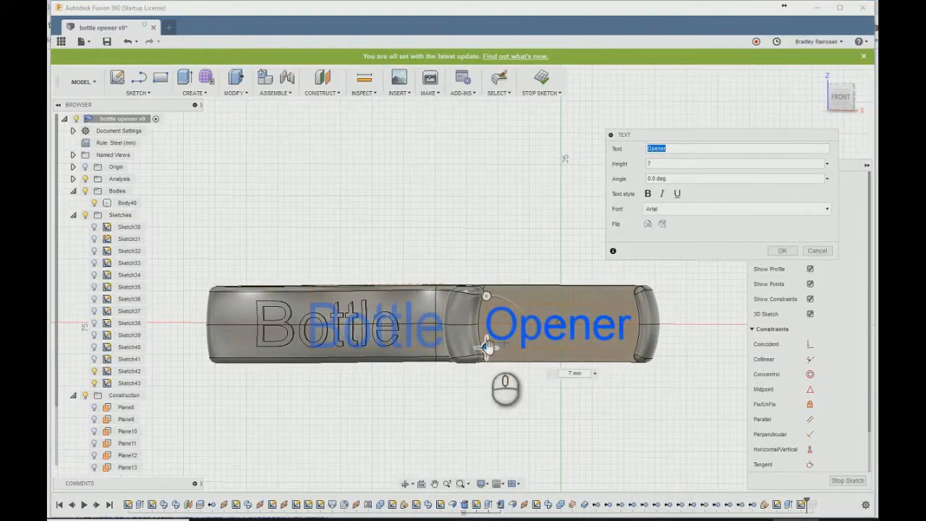
pyautogui.moveTo(487, 349); pyautogui.dragTo(487, 347)
pyautogui.click(782, 250)
# - Engrave the "Opener" text into the flat face with an extruded cut and hide both lettering sketches
pyautogui.keyDown('shift'); pyautogui.moveTo(434, 217); pyautogui.dragTo(586, 362, button='middle'); pyautogui.keyUp('shift')
pyautogui.press('e')
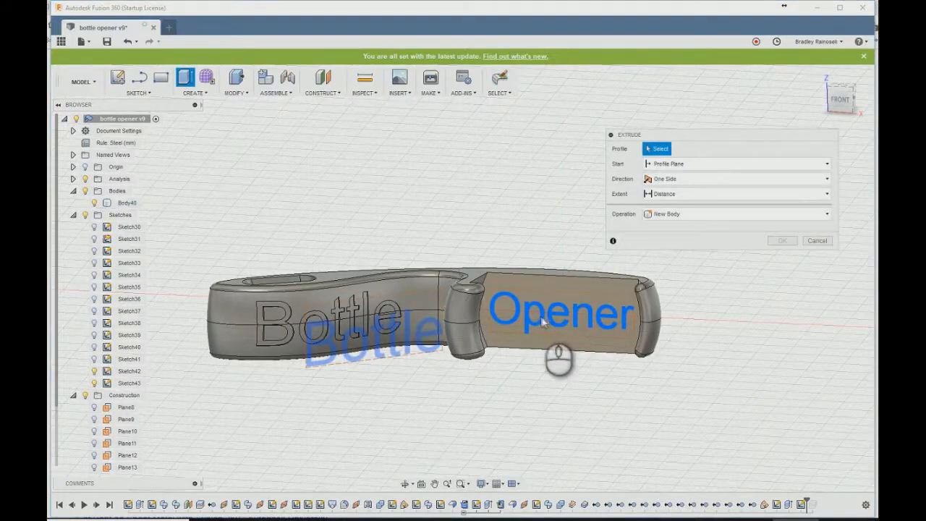
pyautogui.click(542, 321)
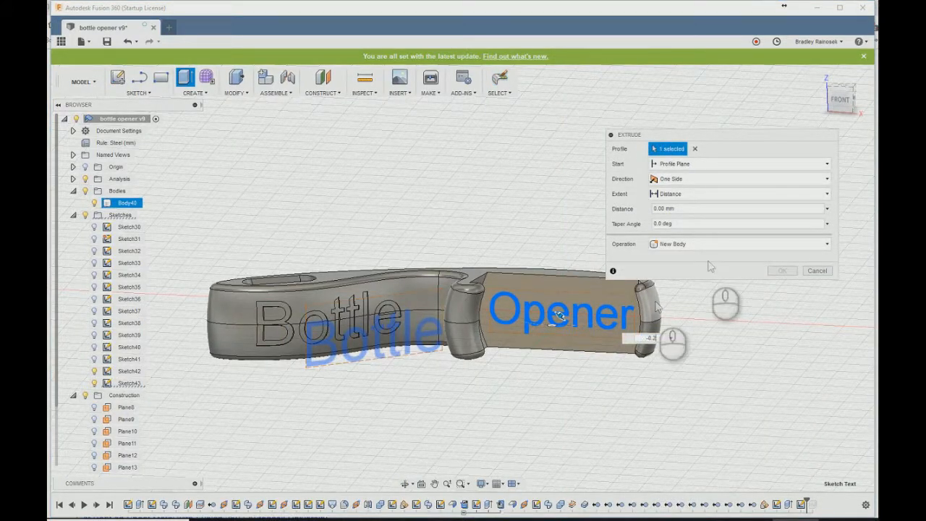
pyautogui.click(782, 285)
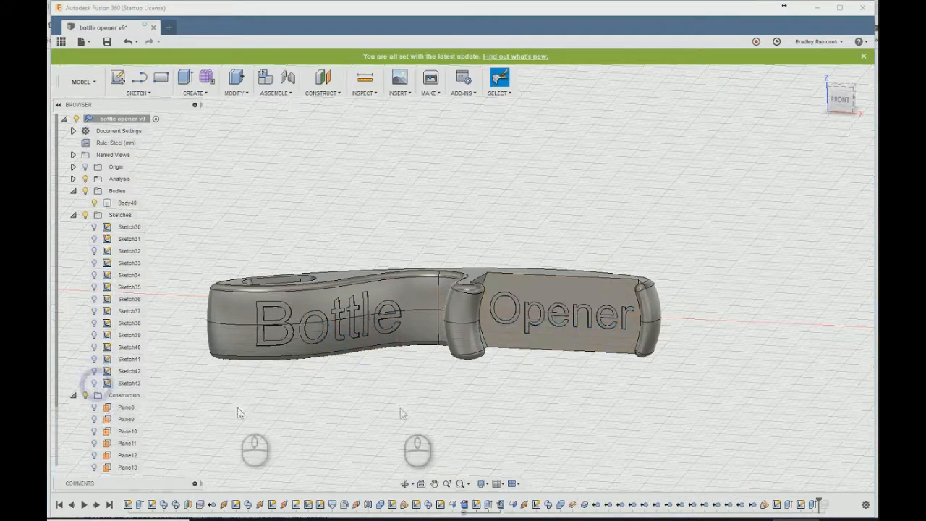
# - Save a new version of the engraved bottle opener with the description "User Saved"
pyautogui.keyDown('shift'); pyautogui.moveTo(455, 407); pyautogui.dragTo(456, 427, button='middle'); pyautogui.keyUp('shift')
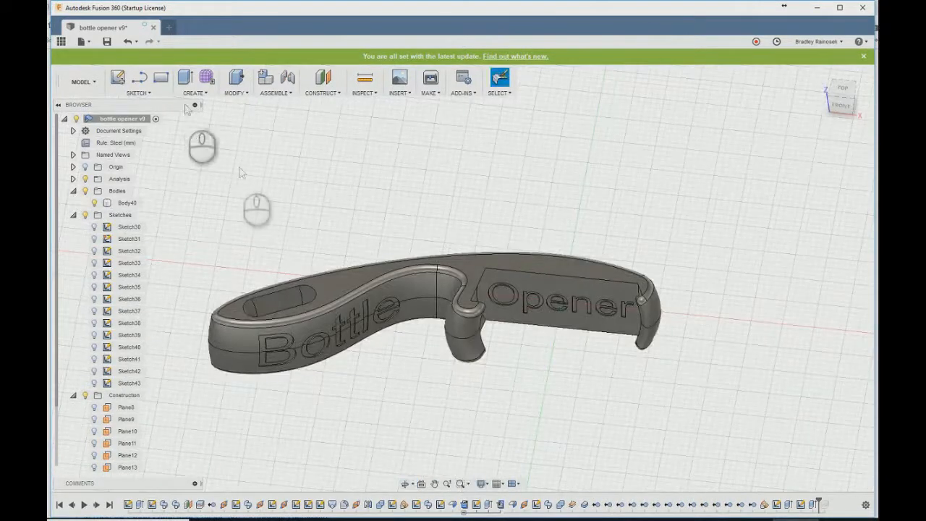
pyautogui.click(107, 41)
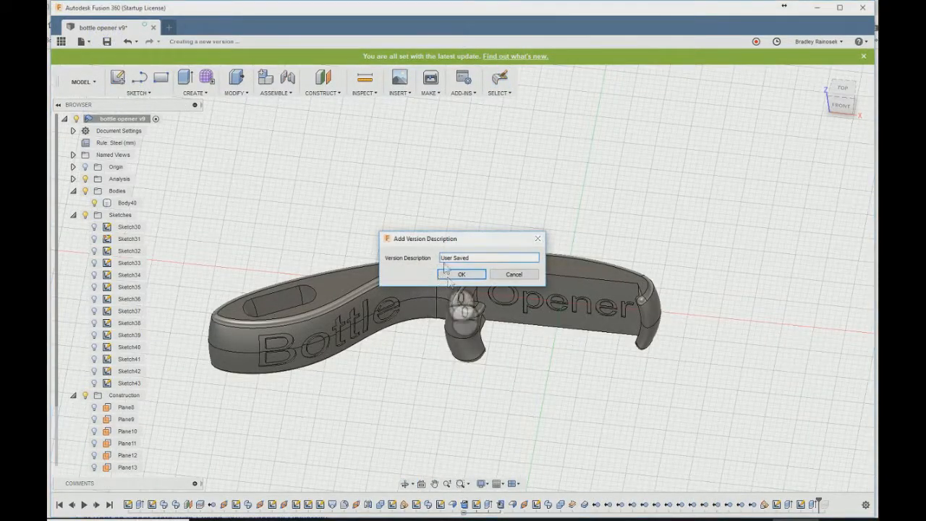
pyautogui.click(461, 274)
# - Export the opener body for 3D printing at Medium refinement, overwriting bottle opener.stl in the 3D Printing folder
pyautogui.click(429, 79)
pyautogui.click(510, 271)
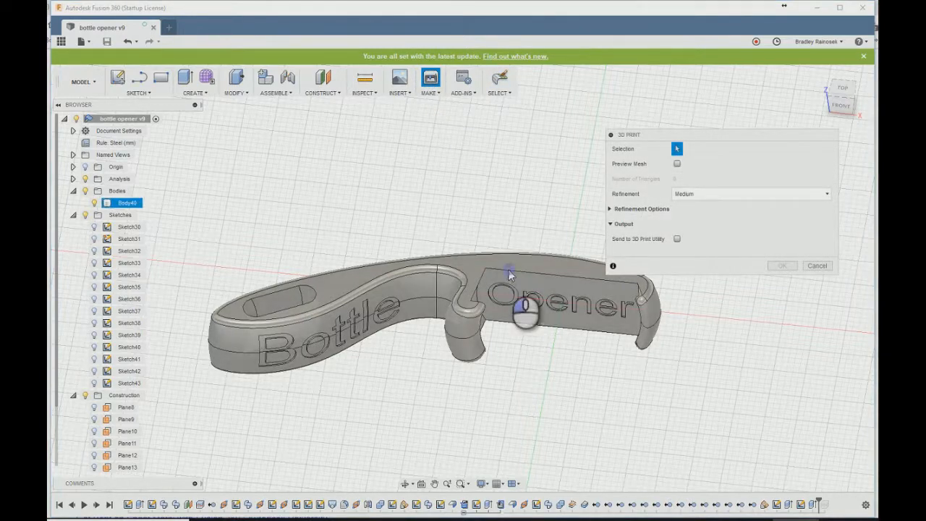
pyautogui.click(783, 267)
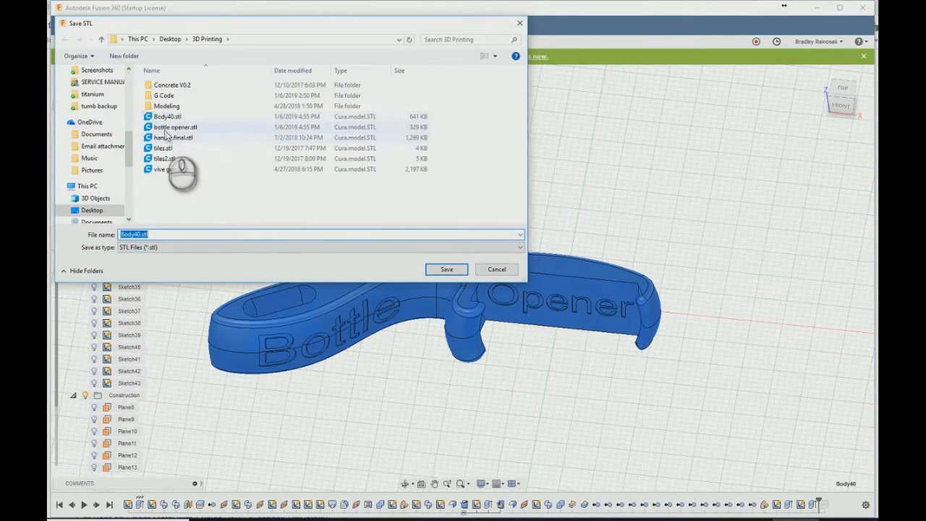
pyautogui.click(176, 126)
pyautogui.click(447, 269)
pyautogui.click(484, 268)
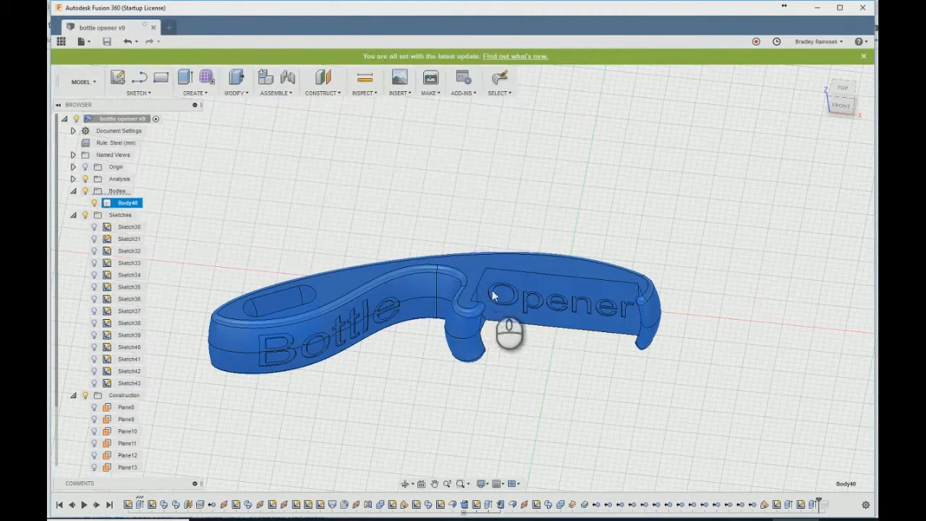
pyautogui.click(418, 393)
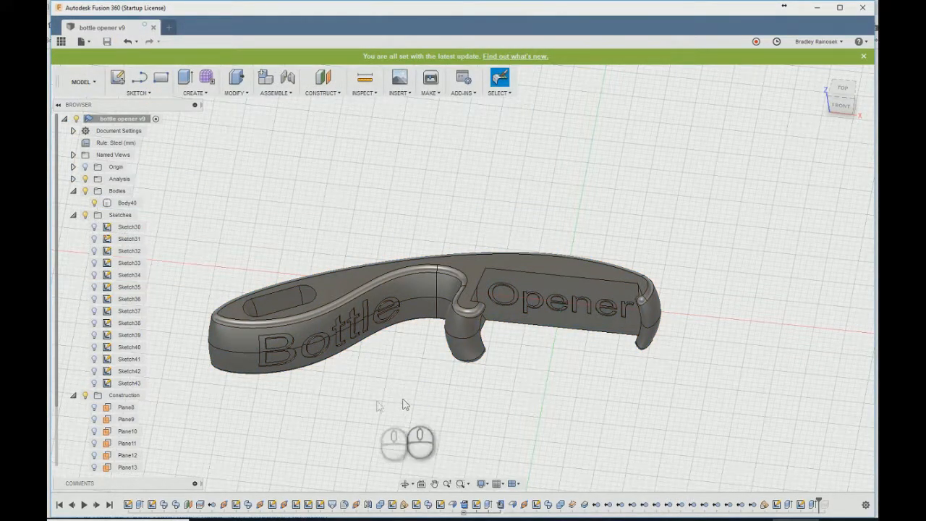